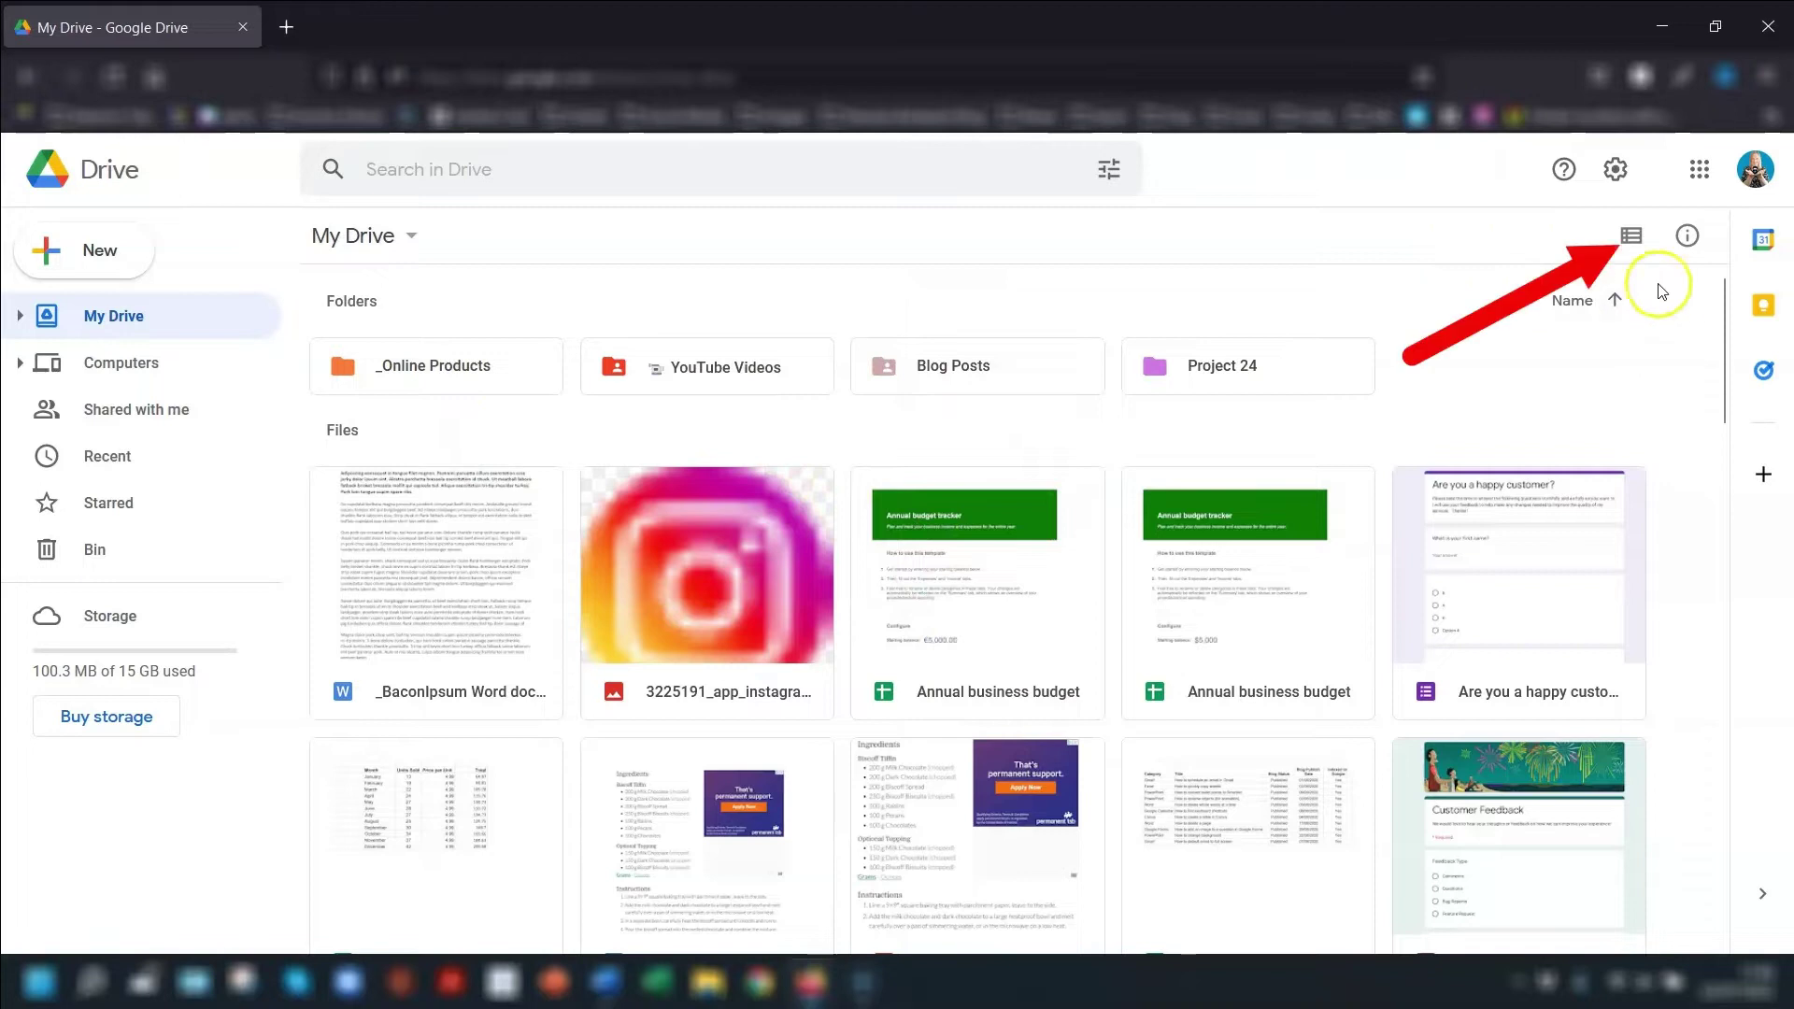
# - Switch My Drive to the list layout and check which files are marked as shared
pyautogui.click(1634, 242)
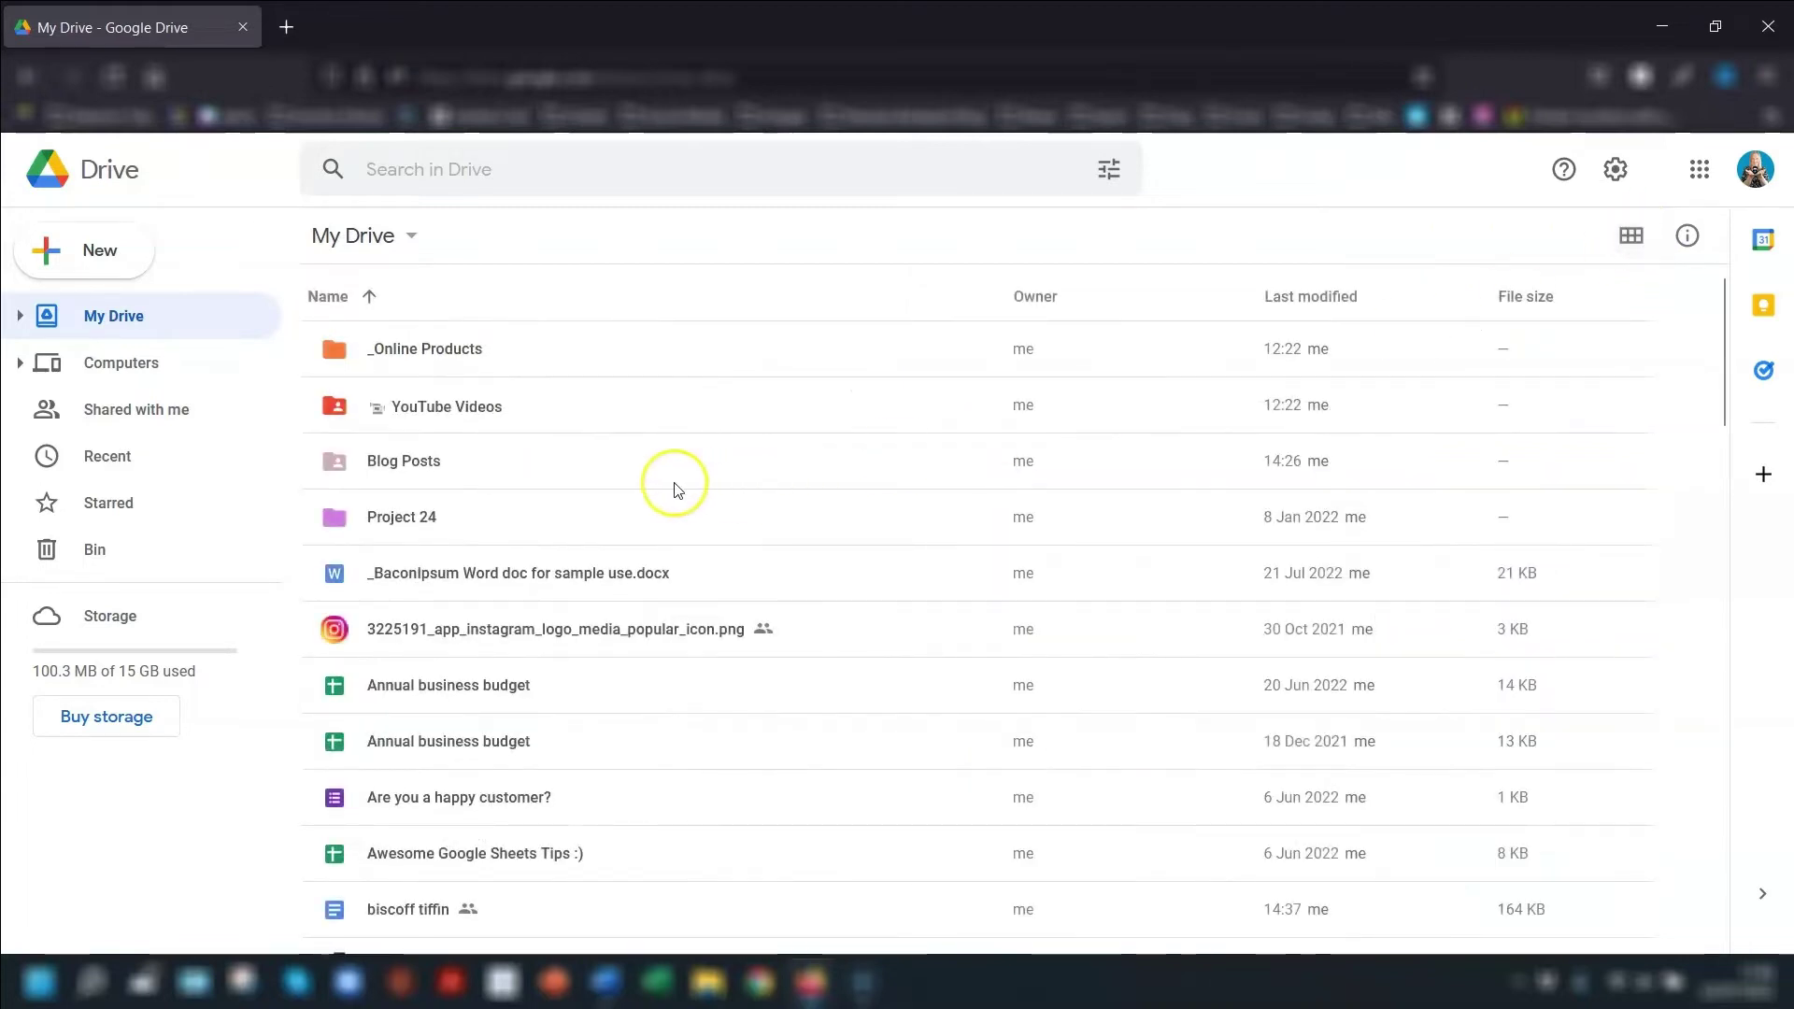
pyautogui.scroll(-3, 612, 598)
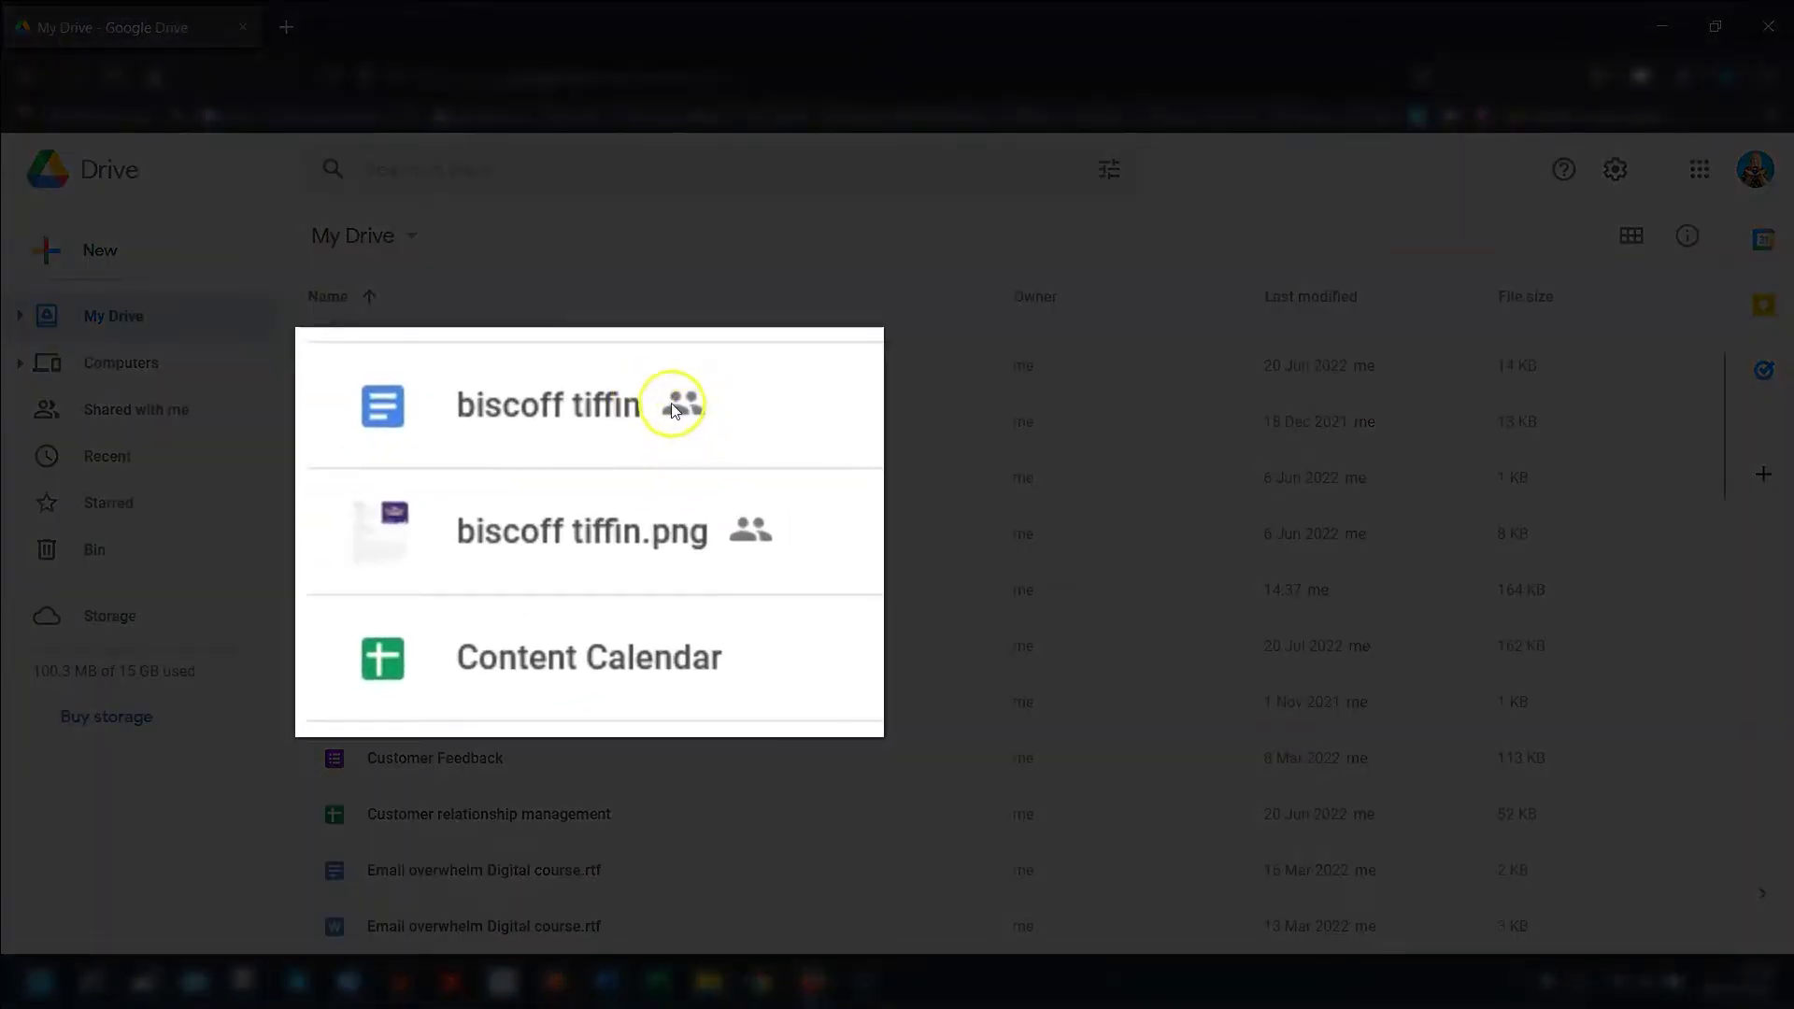
pyautogui.scroll(3, 682, 614)
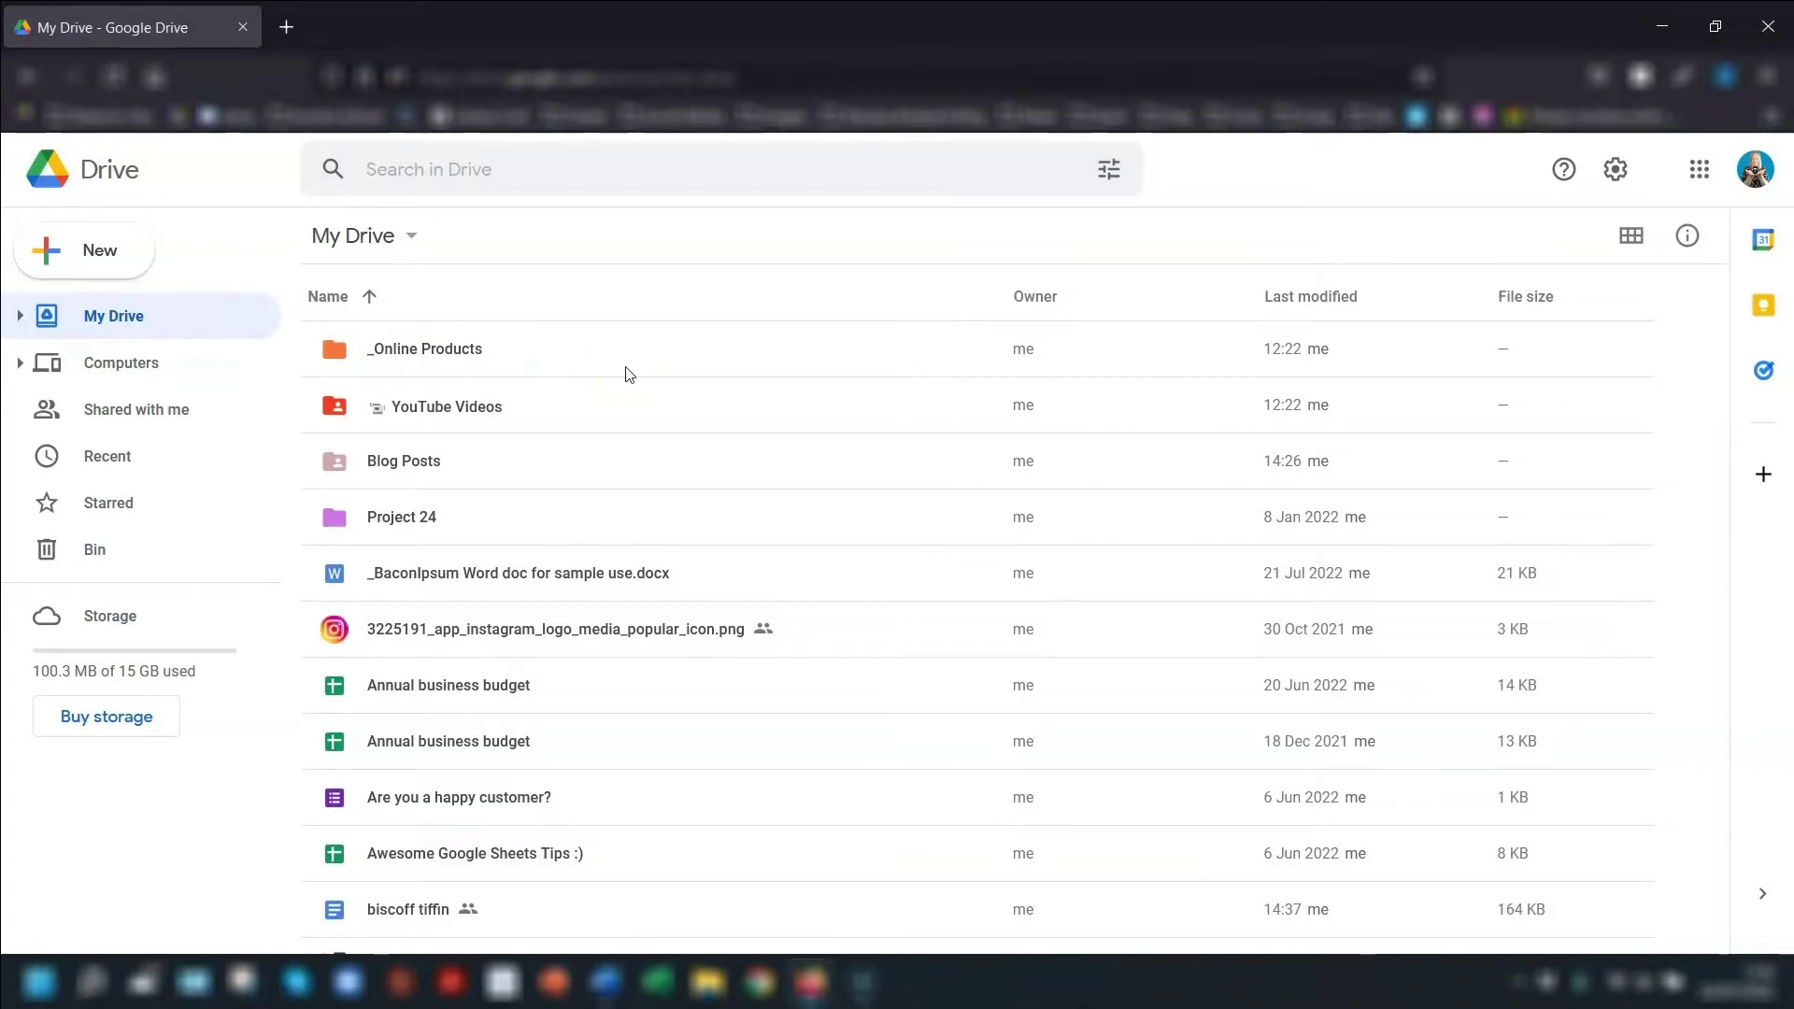
# - Open the details of the biscoff tiffin document and examine who has access to it
pyautogui.scroll(-1, 617, 528)
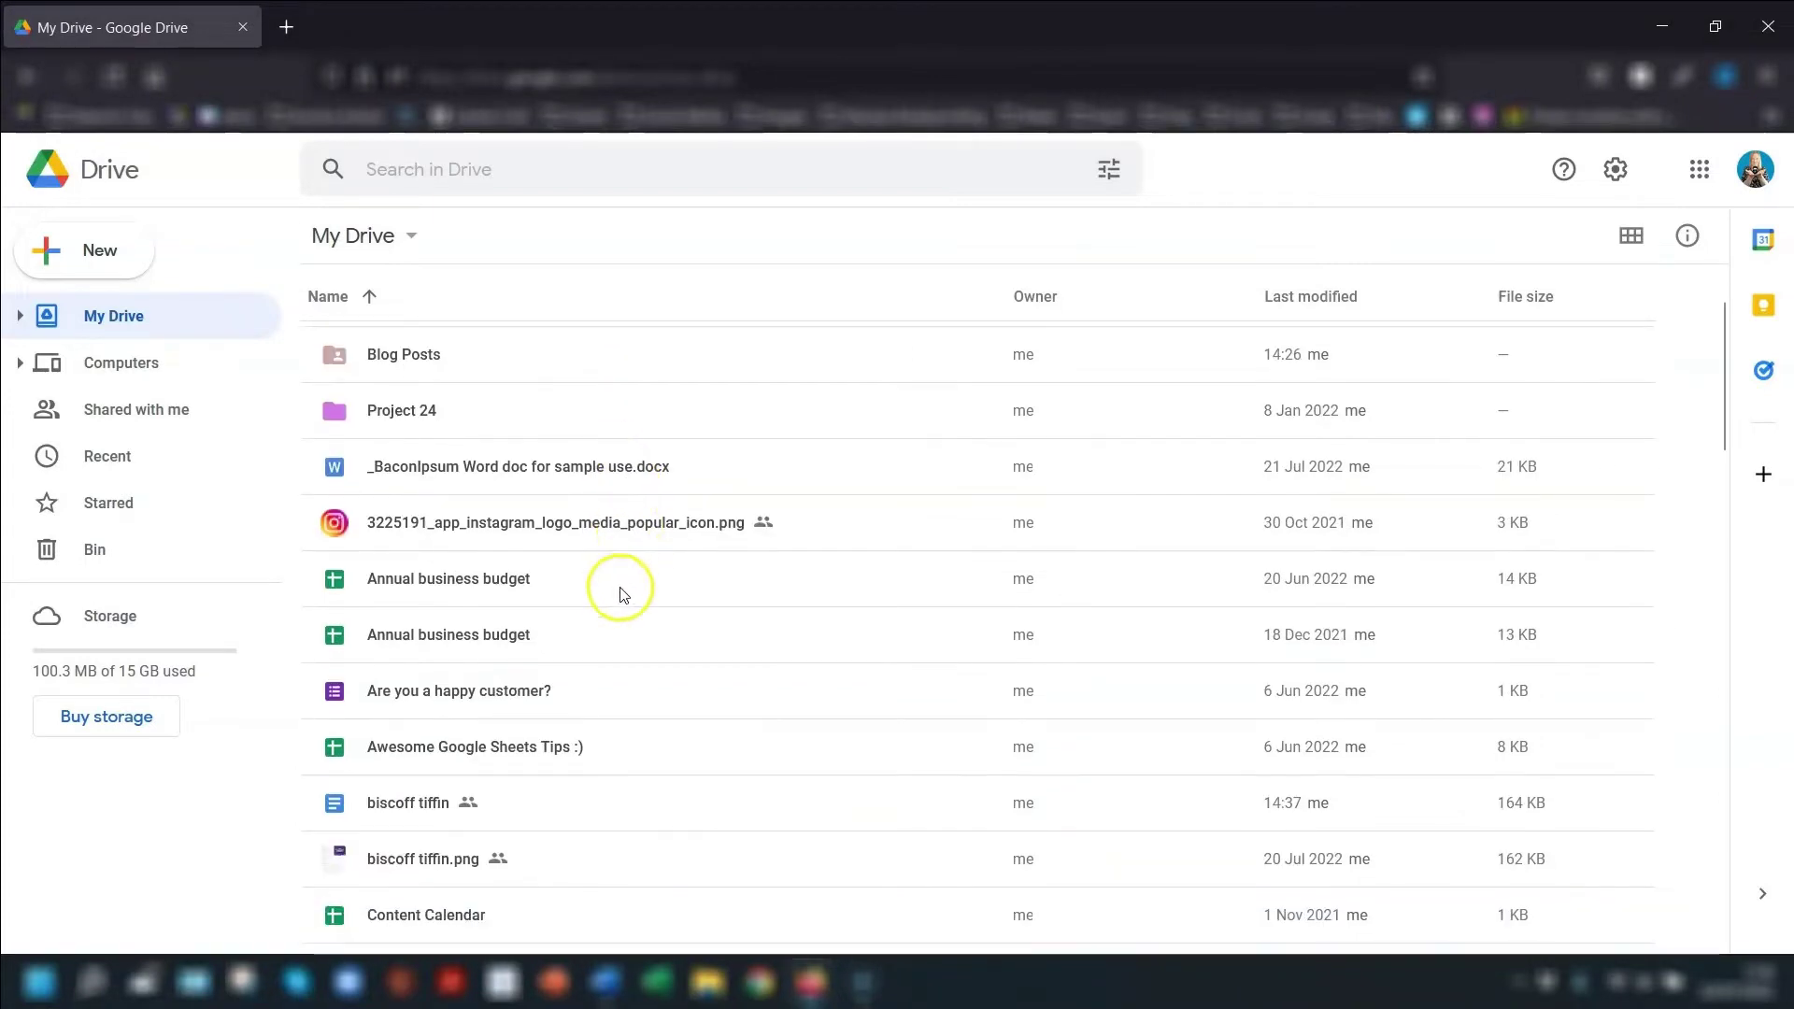
pyautogui.click(421, 811)
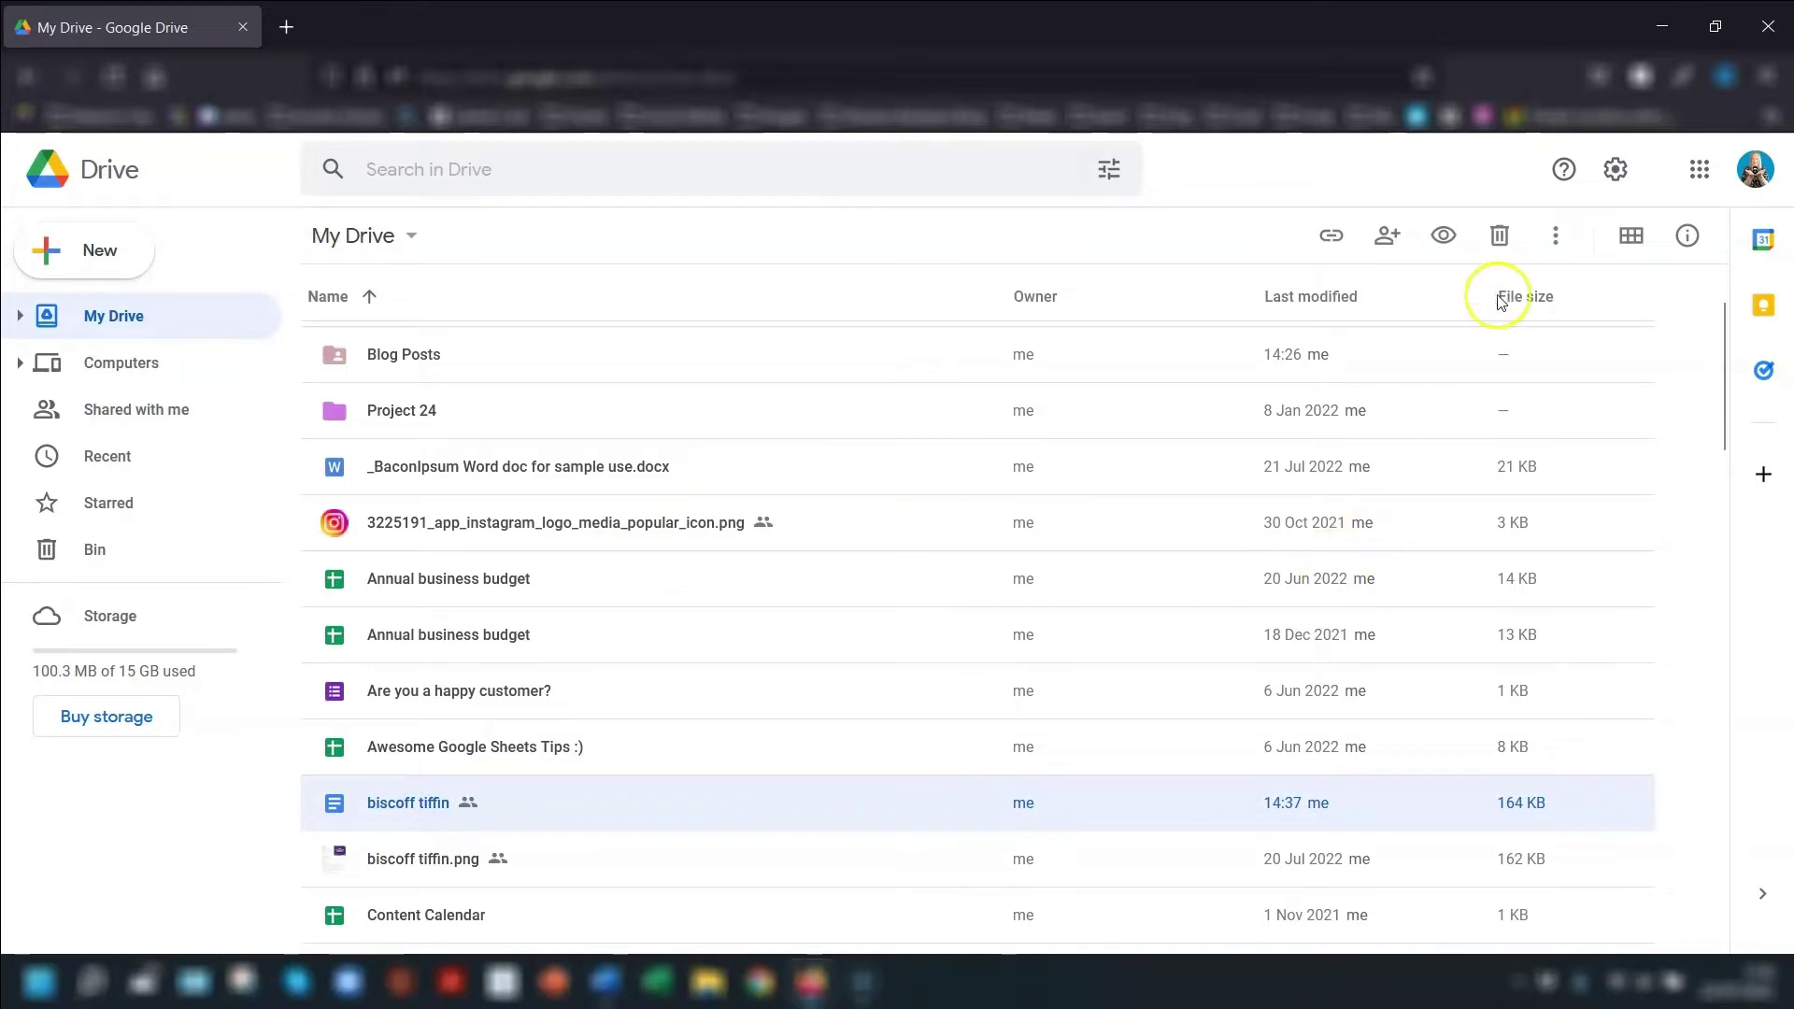
pyautogui.click(1687, 237)
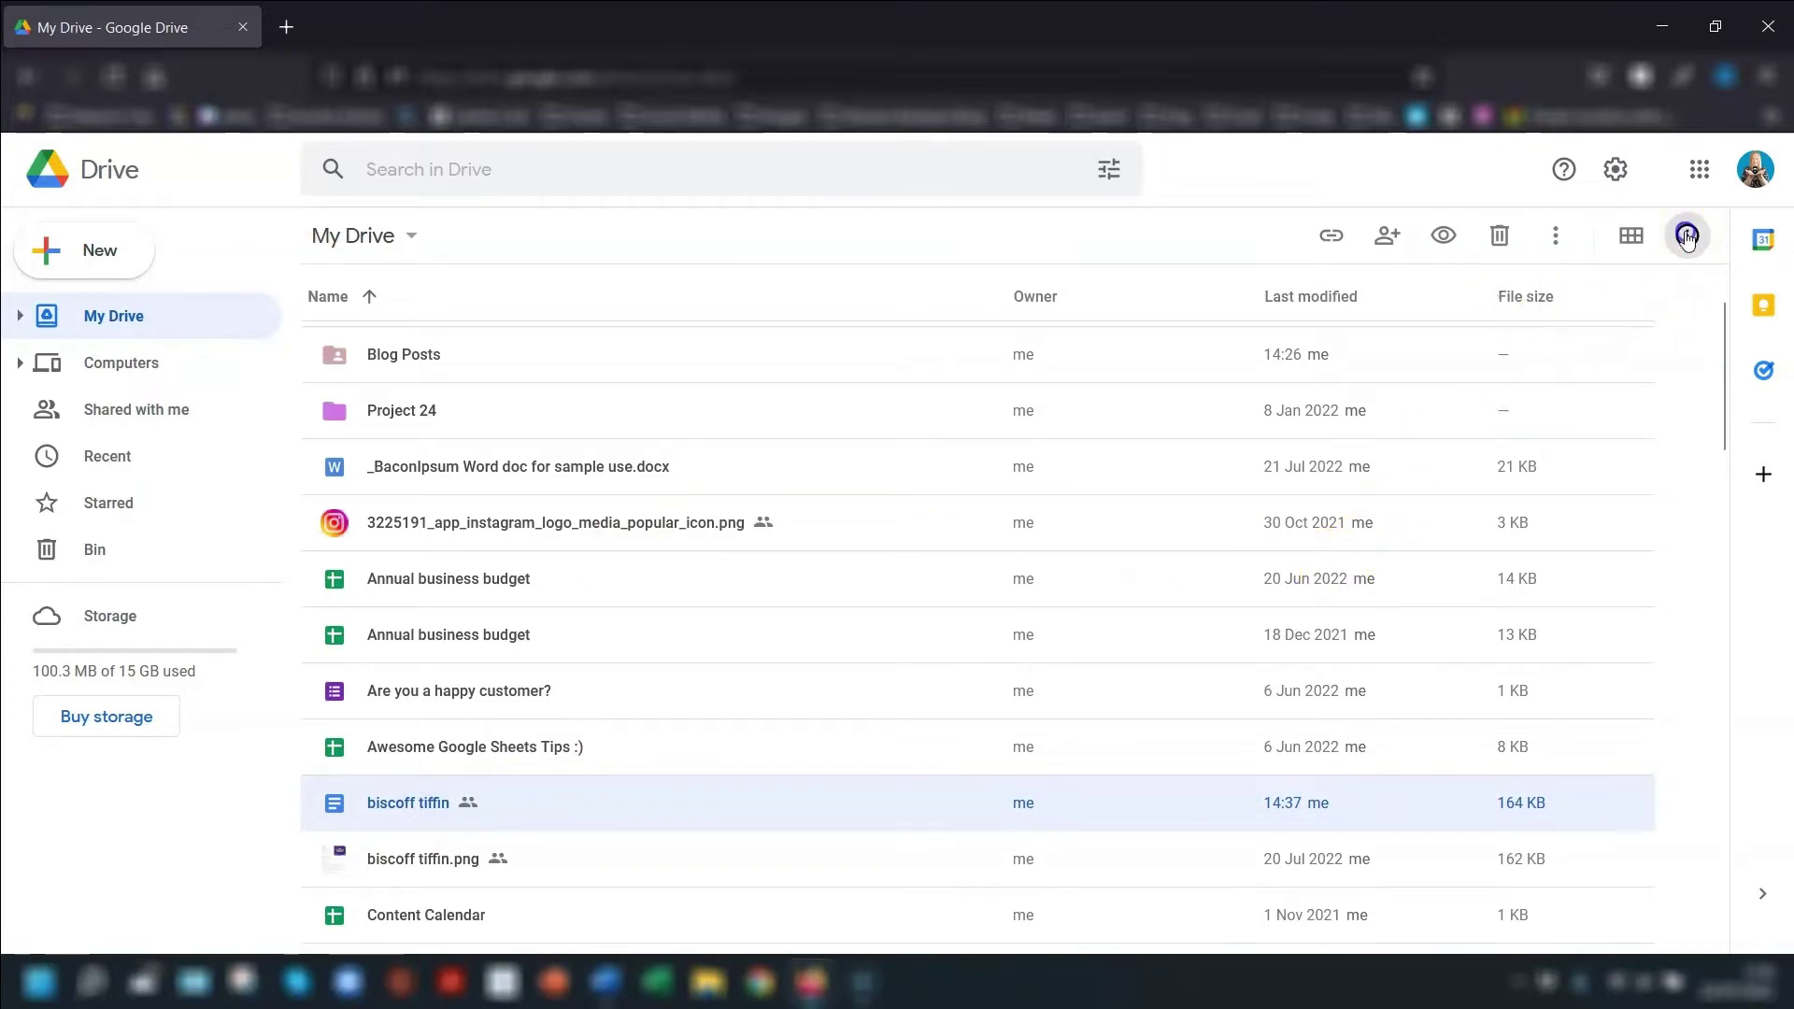
pyautogui.click(1466, 391)
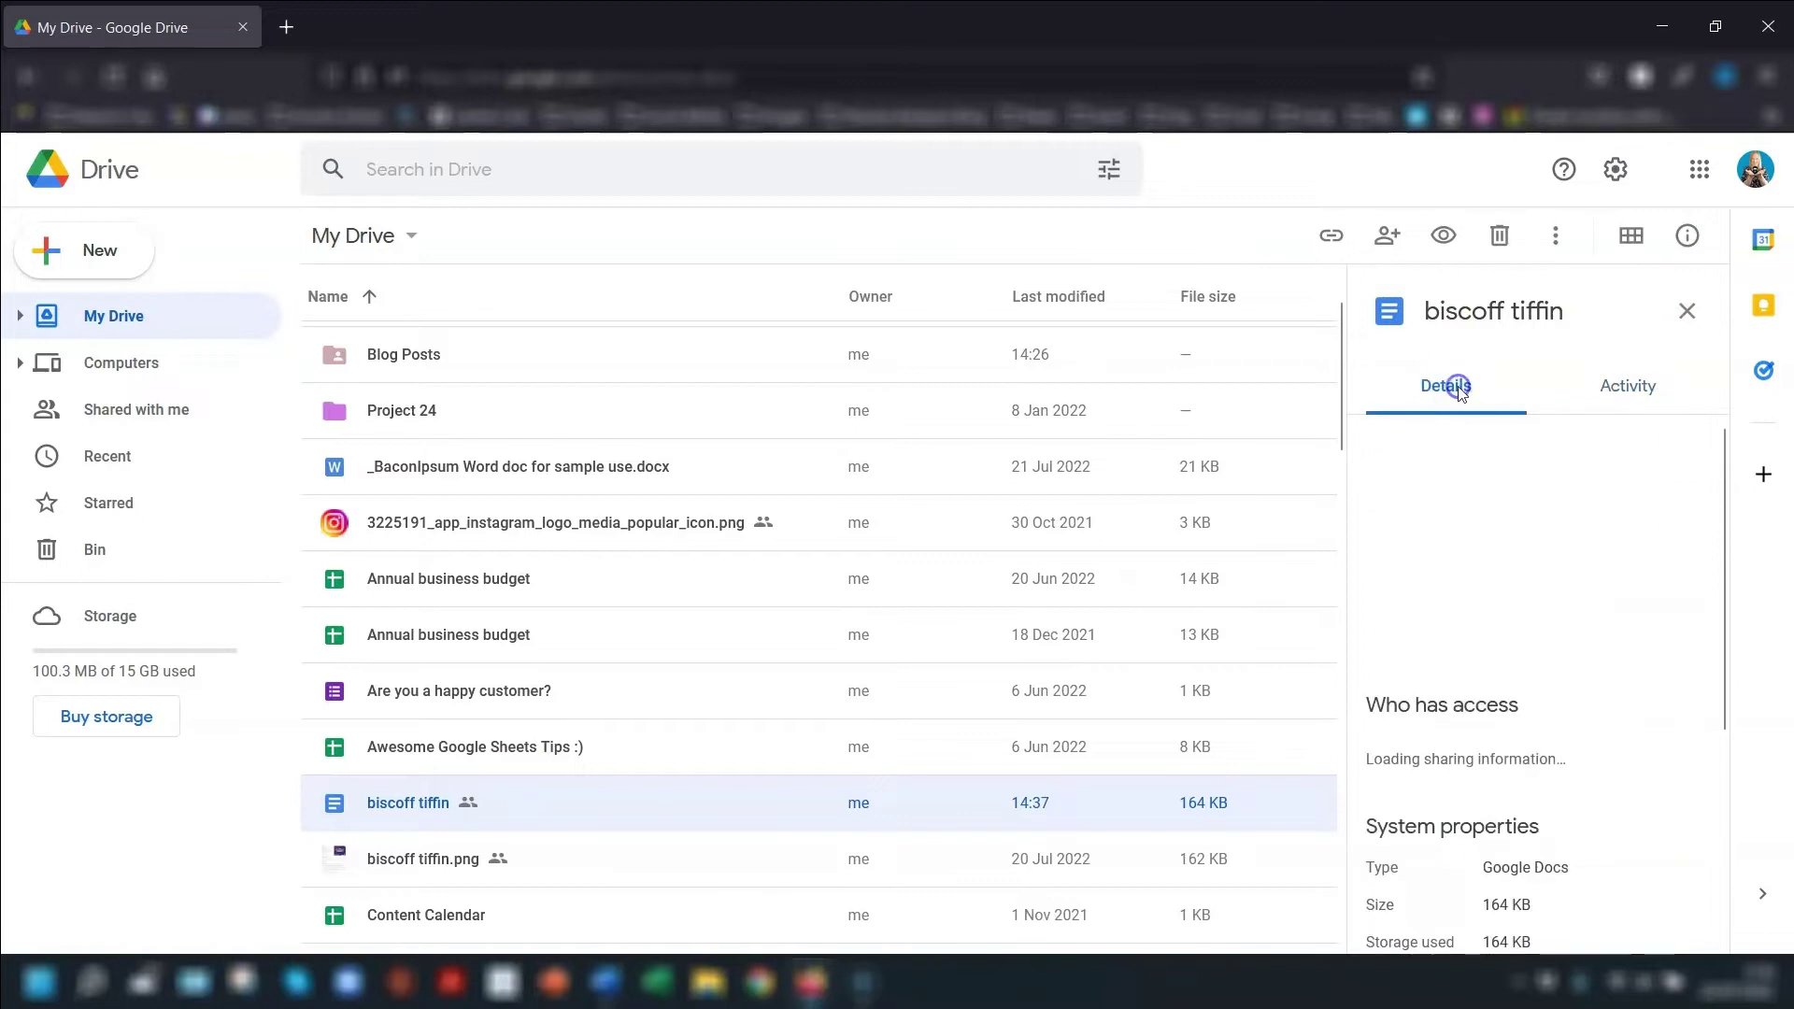
pyautogui.scroll(-2, 1494, 486)
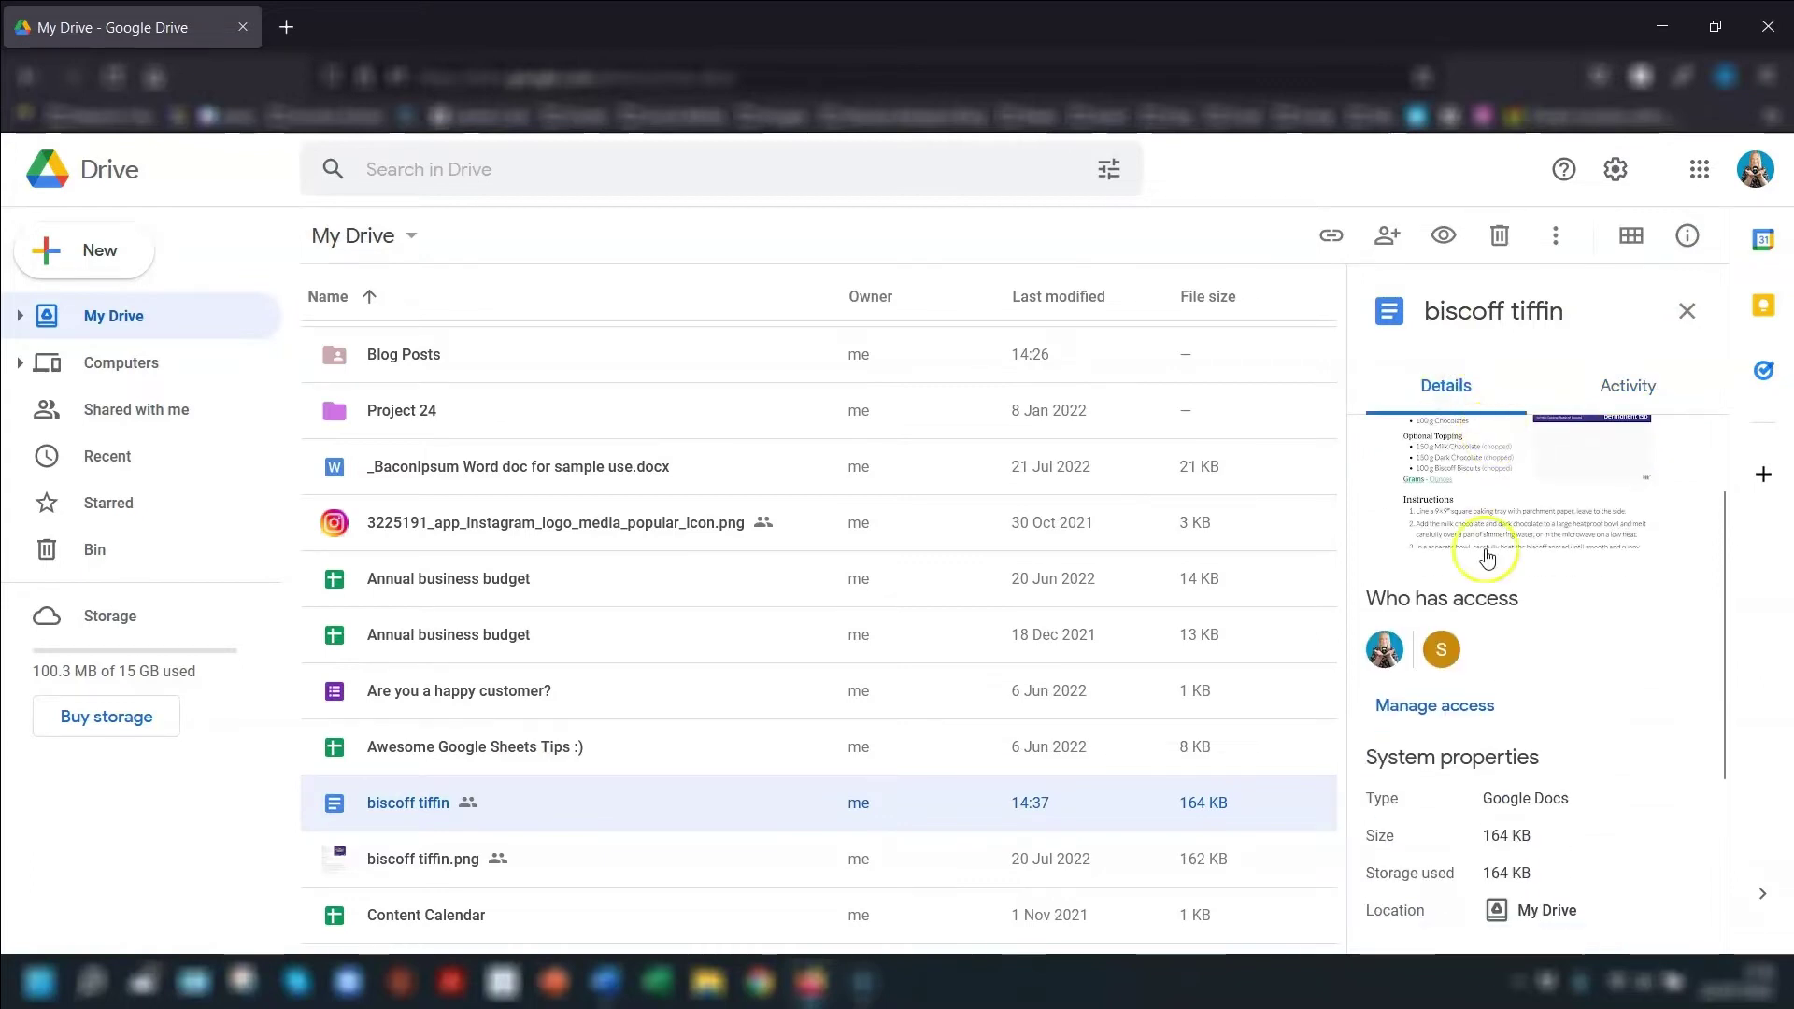
pyautogui.scroll(-2, 1493, 587)
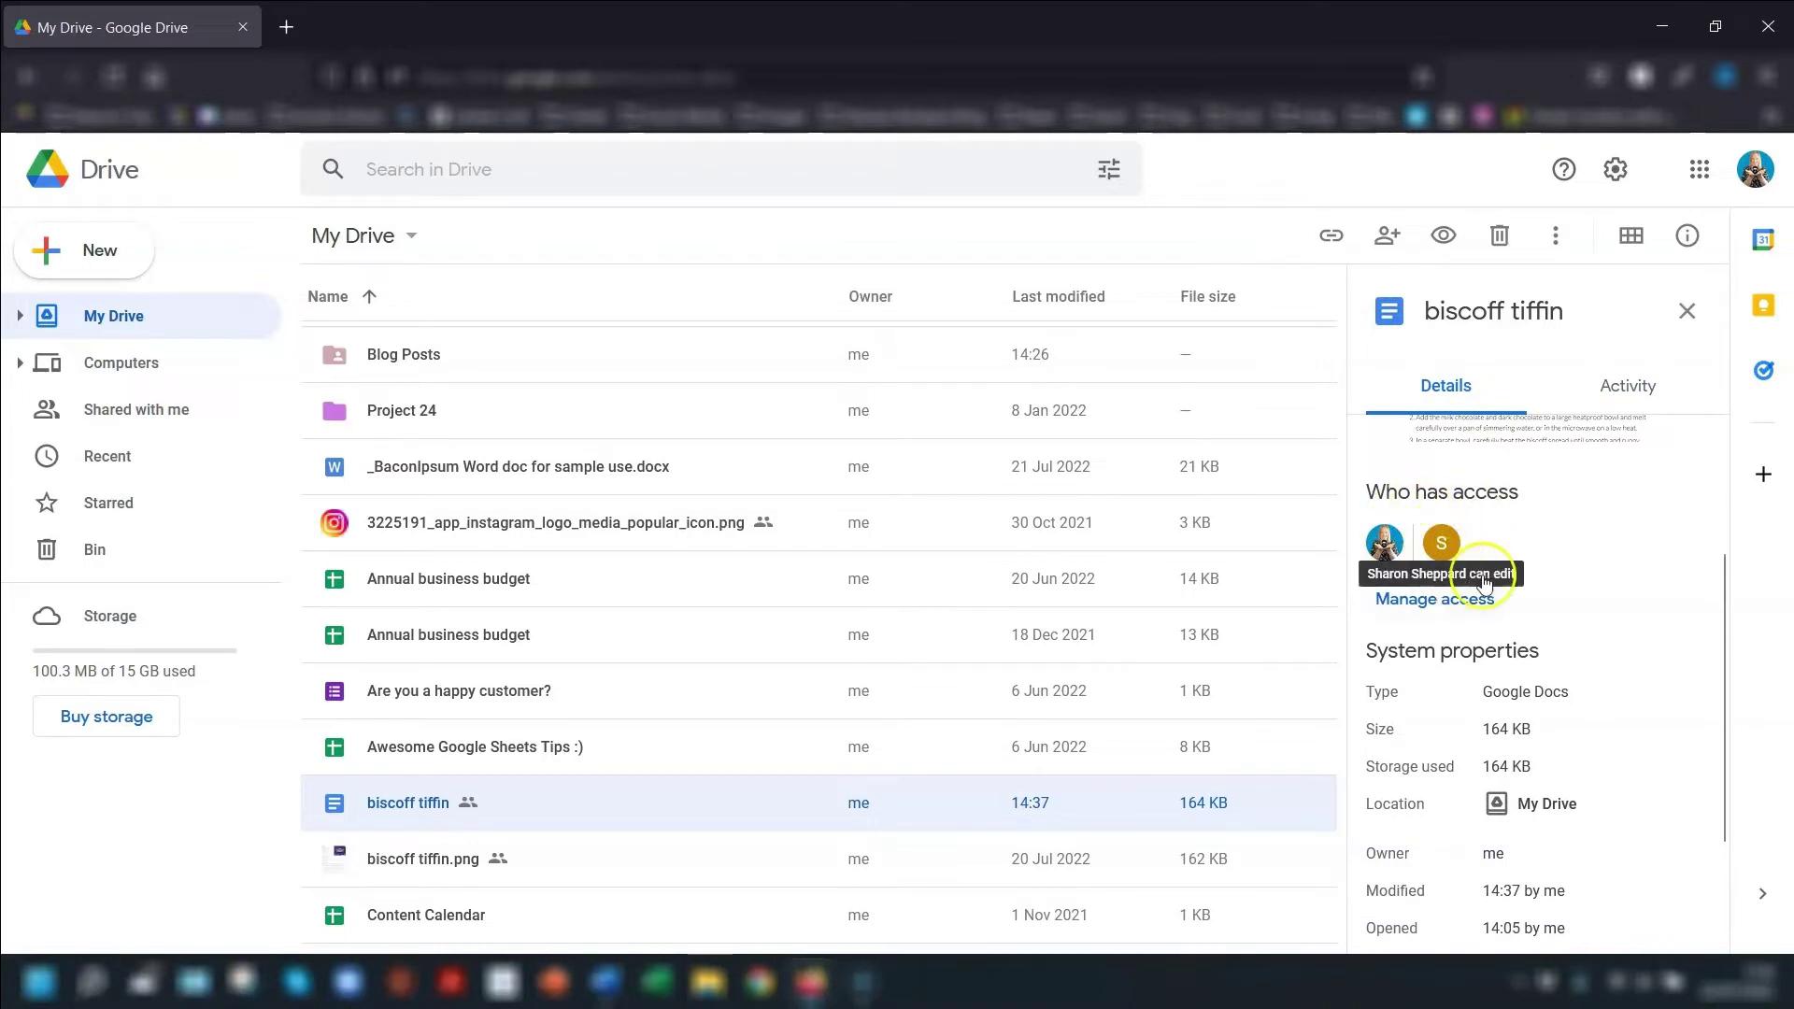
pyautogui.scroll(4, 1533, 581)
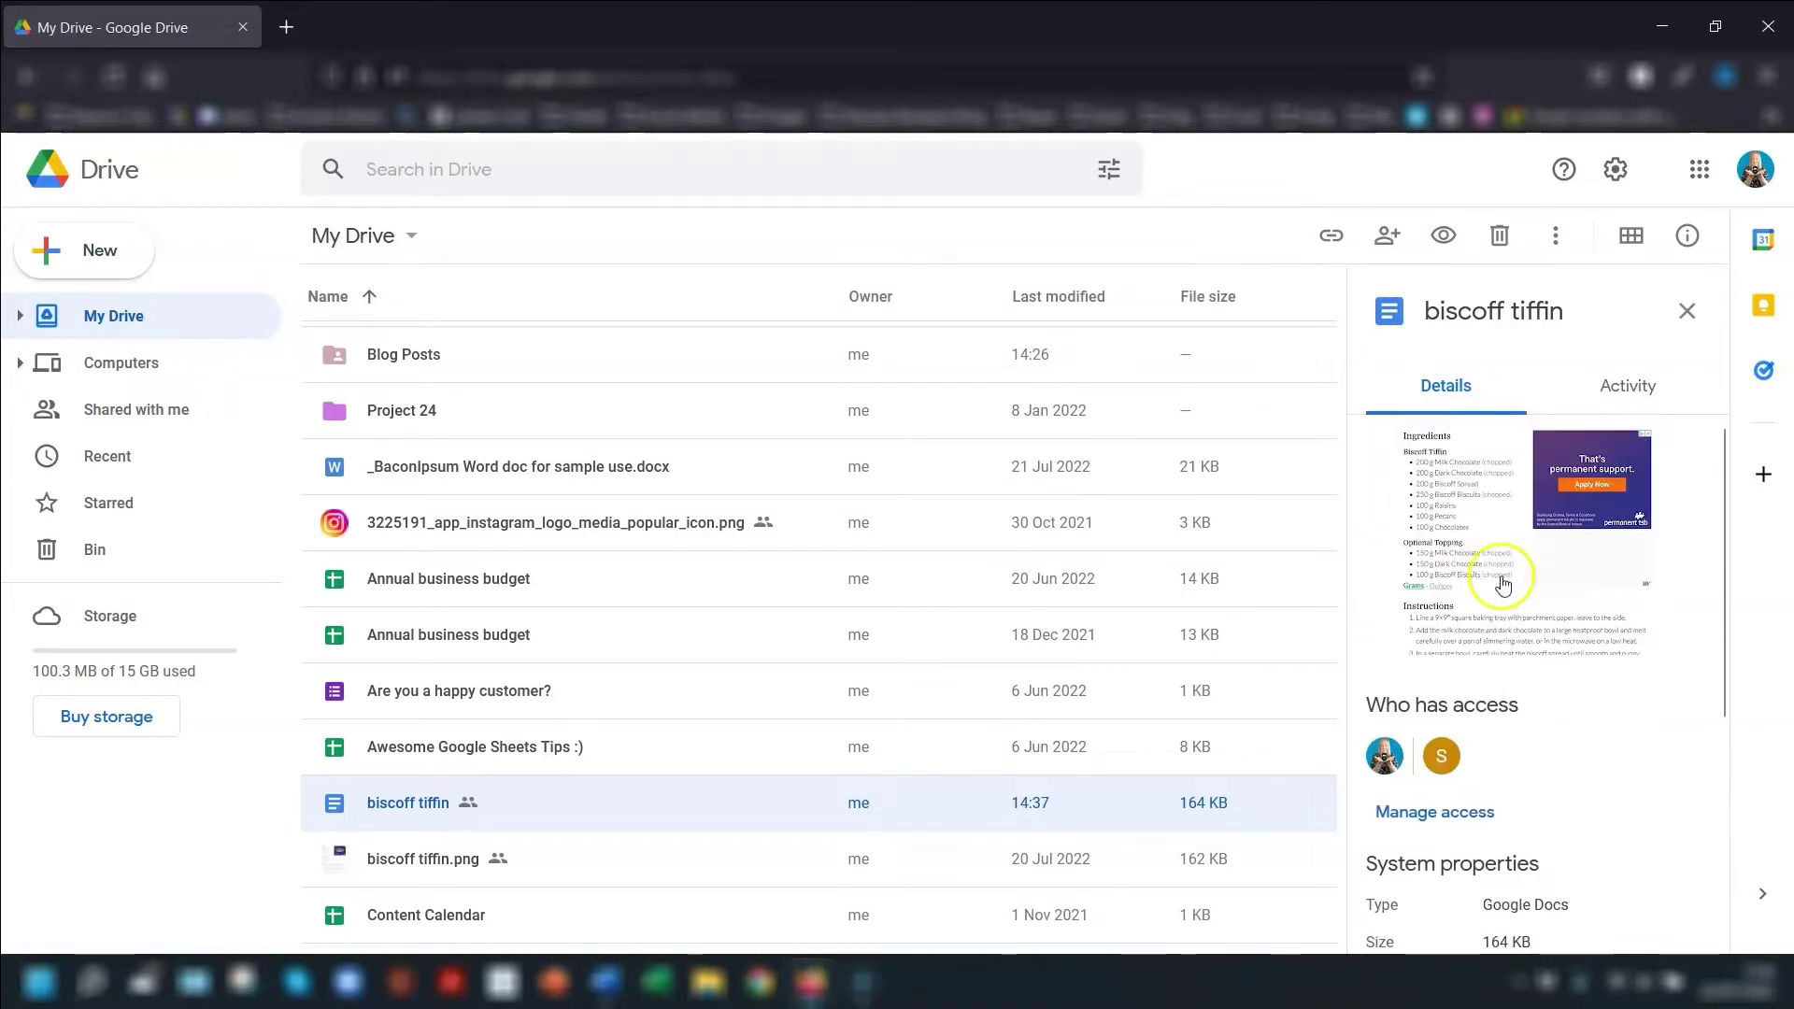
# - Review the permission changes in the biscoff tiffin document's activity history, and close the file information
pyautogui.click(1627, 386)
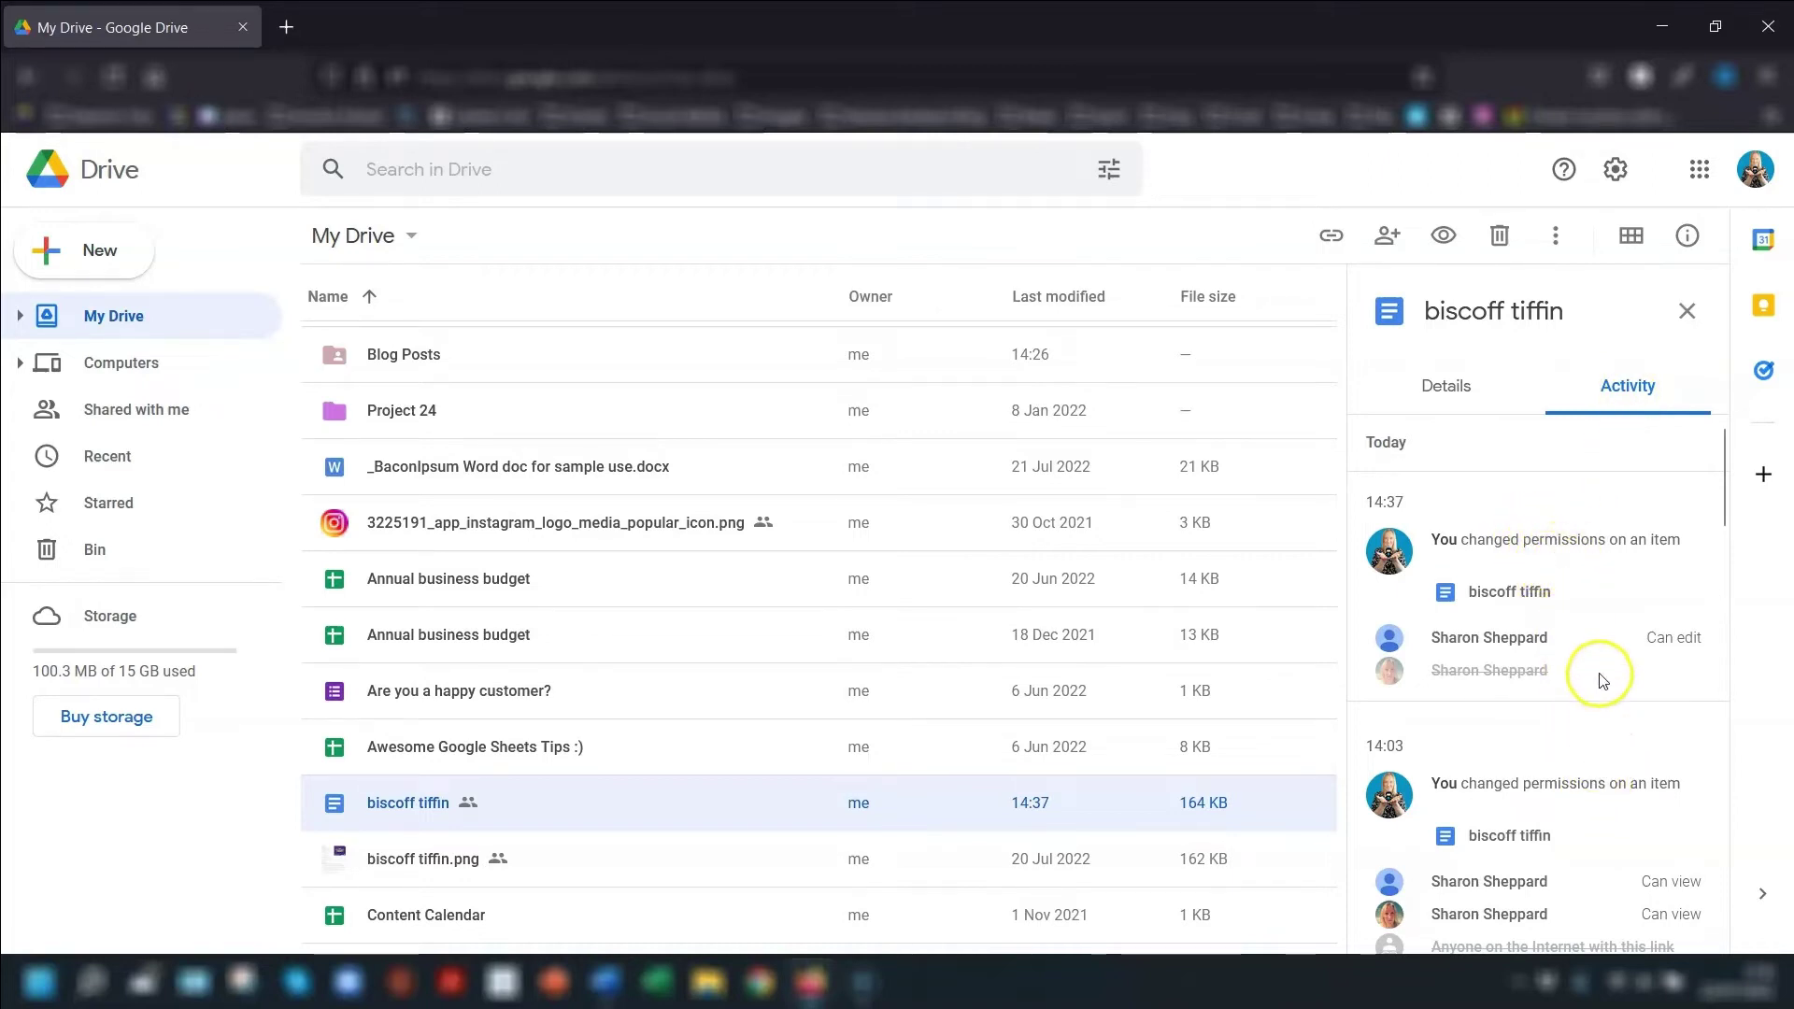
pyautogui.scroll(-2, 1599, 680)
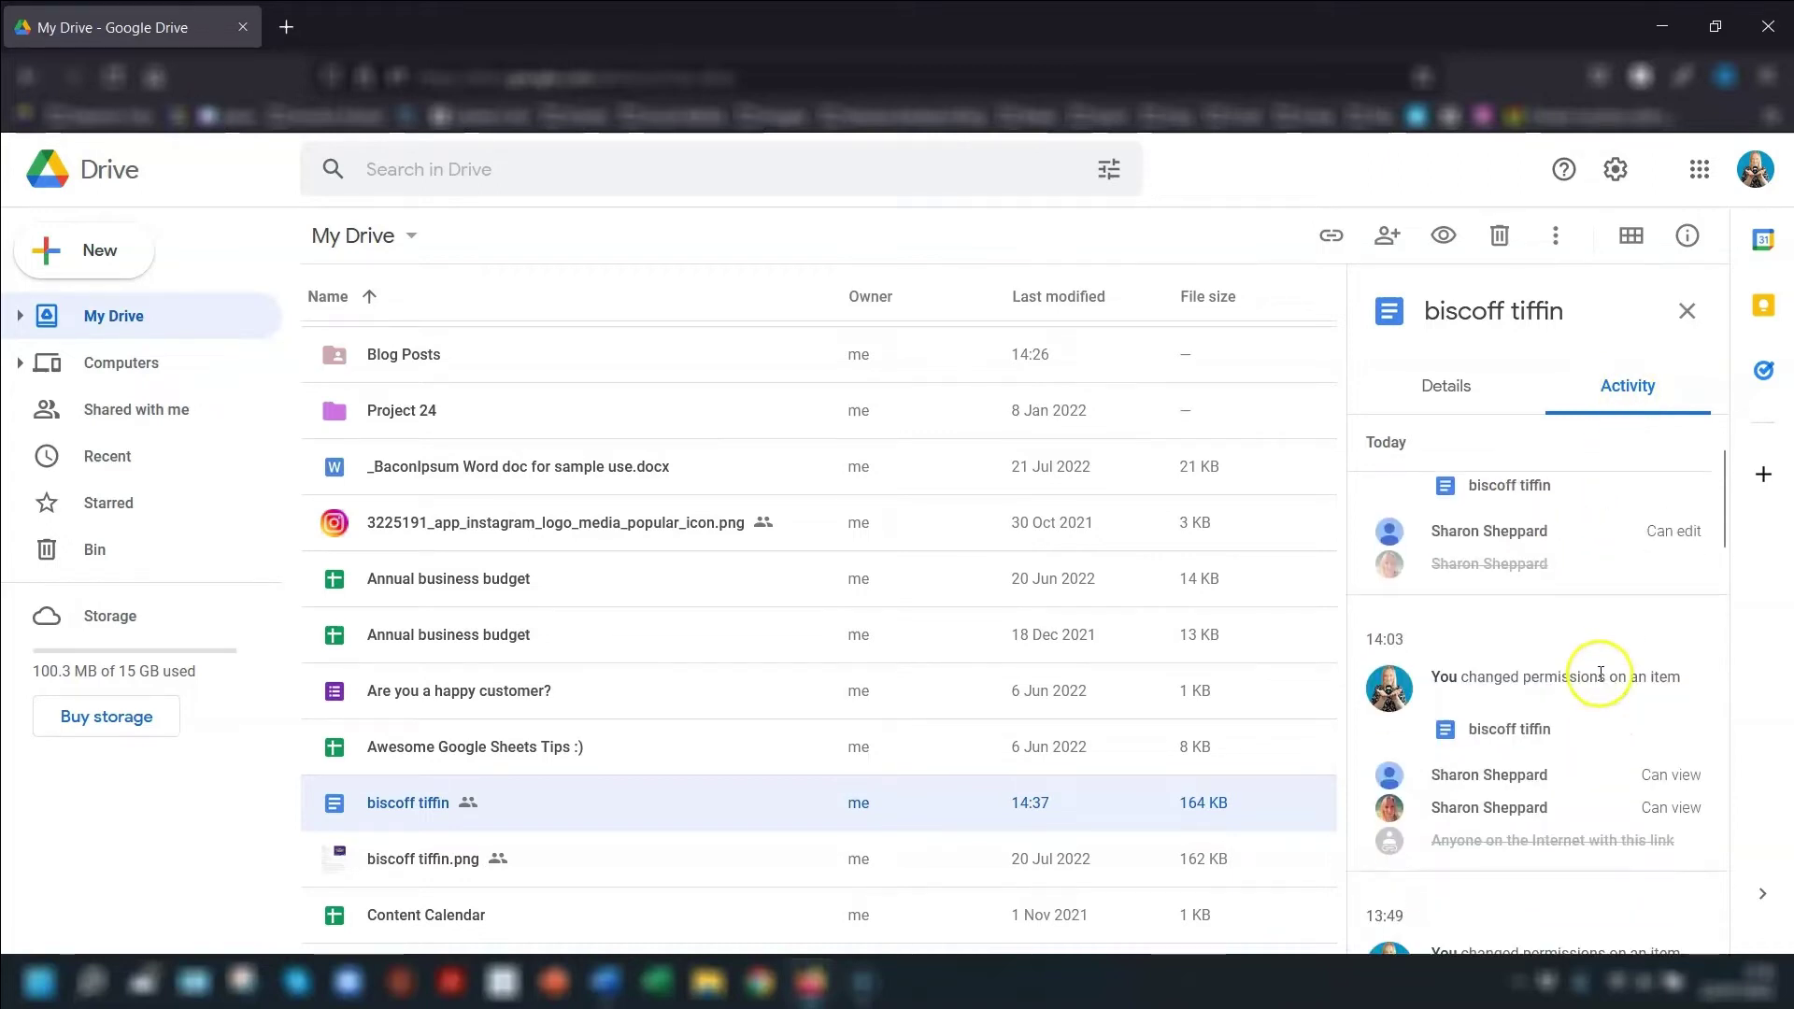
pyautogui.click(1687, 310)
pyautogui.scroll(2, 1228, 518)
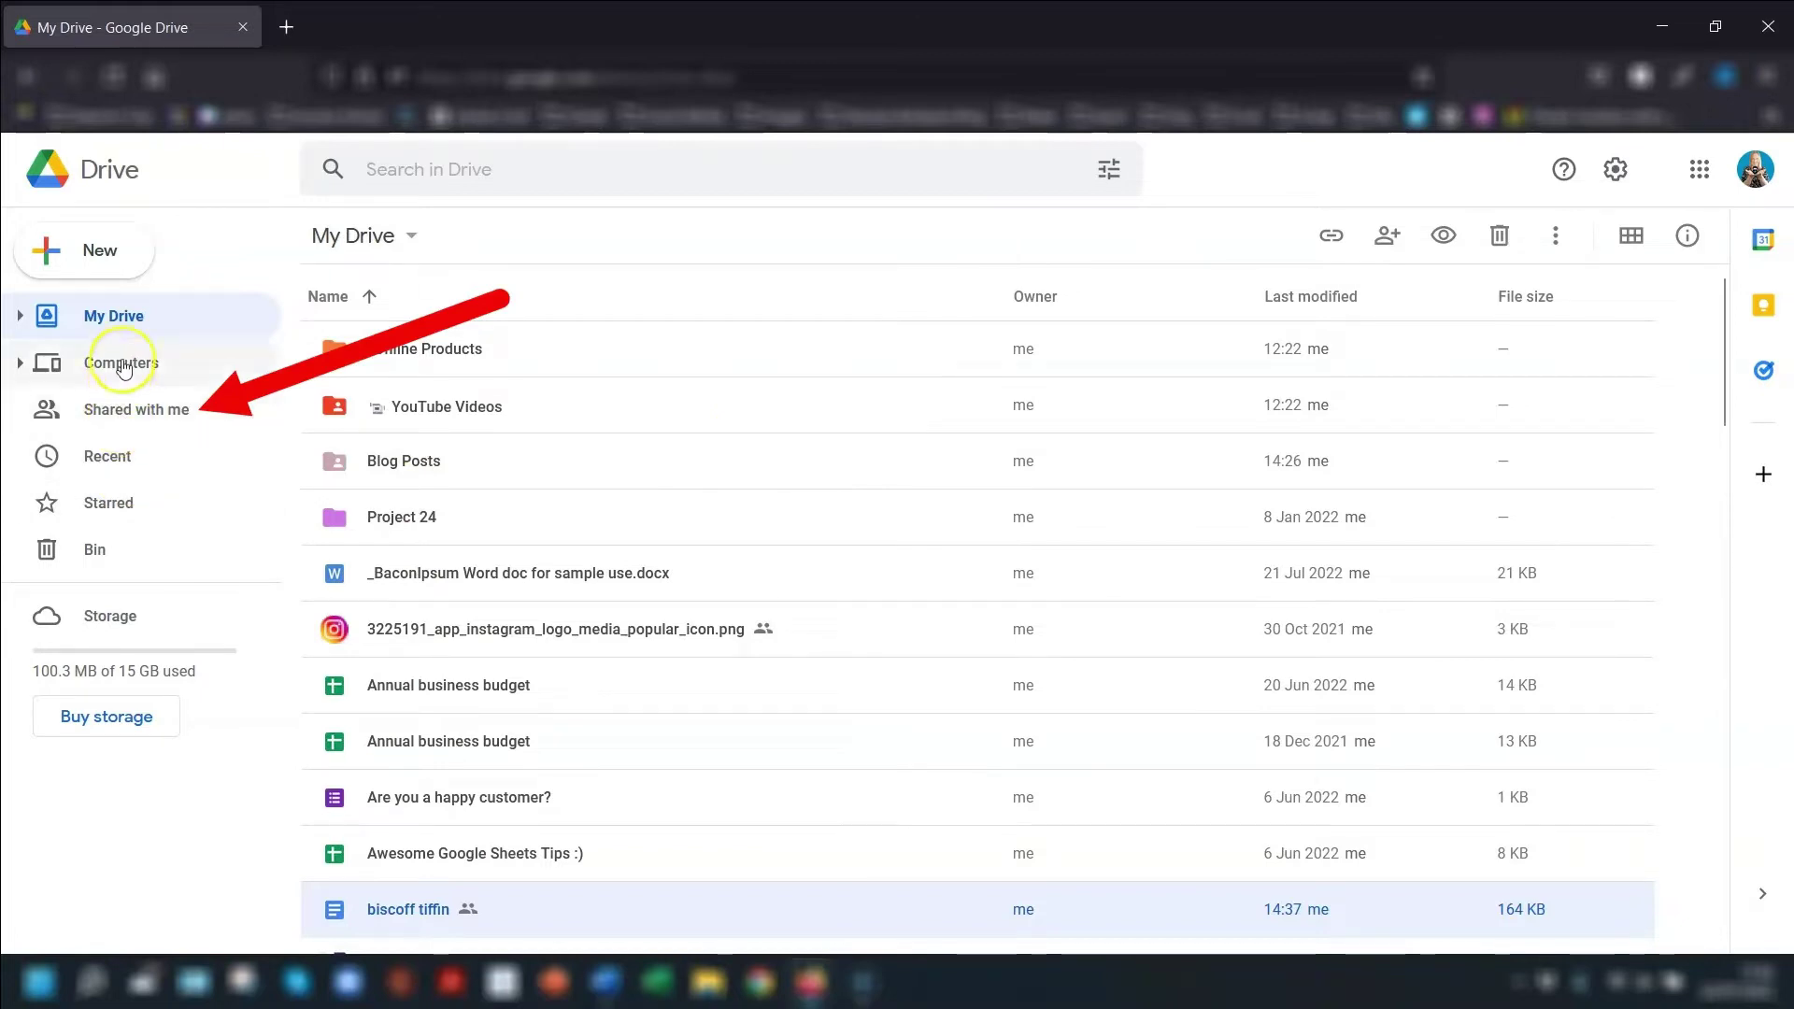
# - Go to the files shared with me and make a copy of the NEW 10 Google Sheets Tips spreadsheet
pyautogui.click(137, 419)
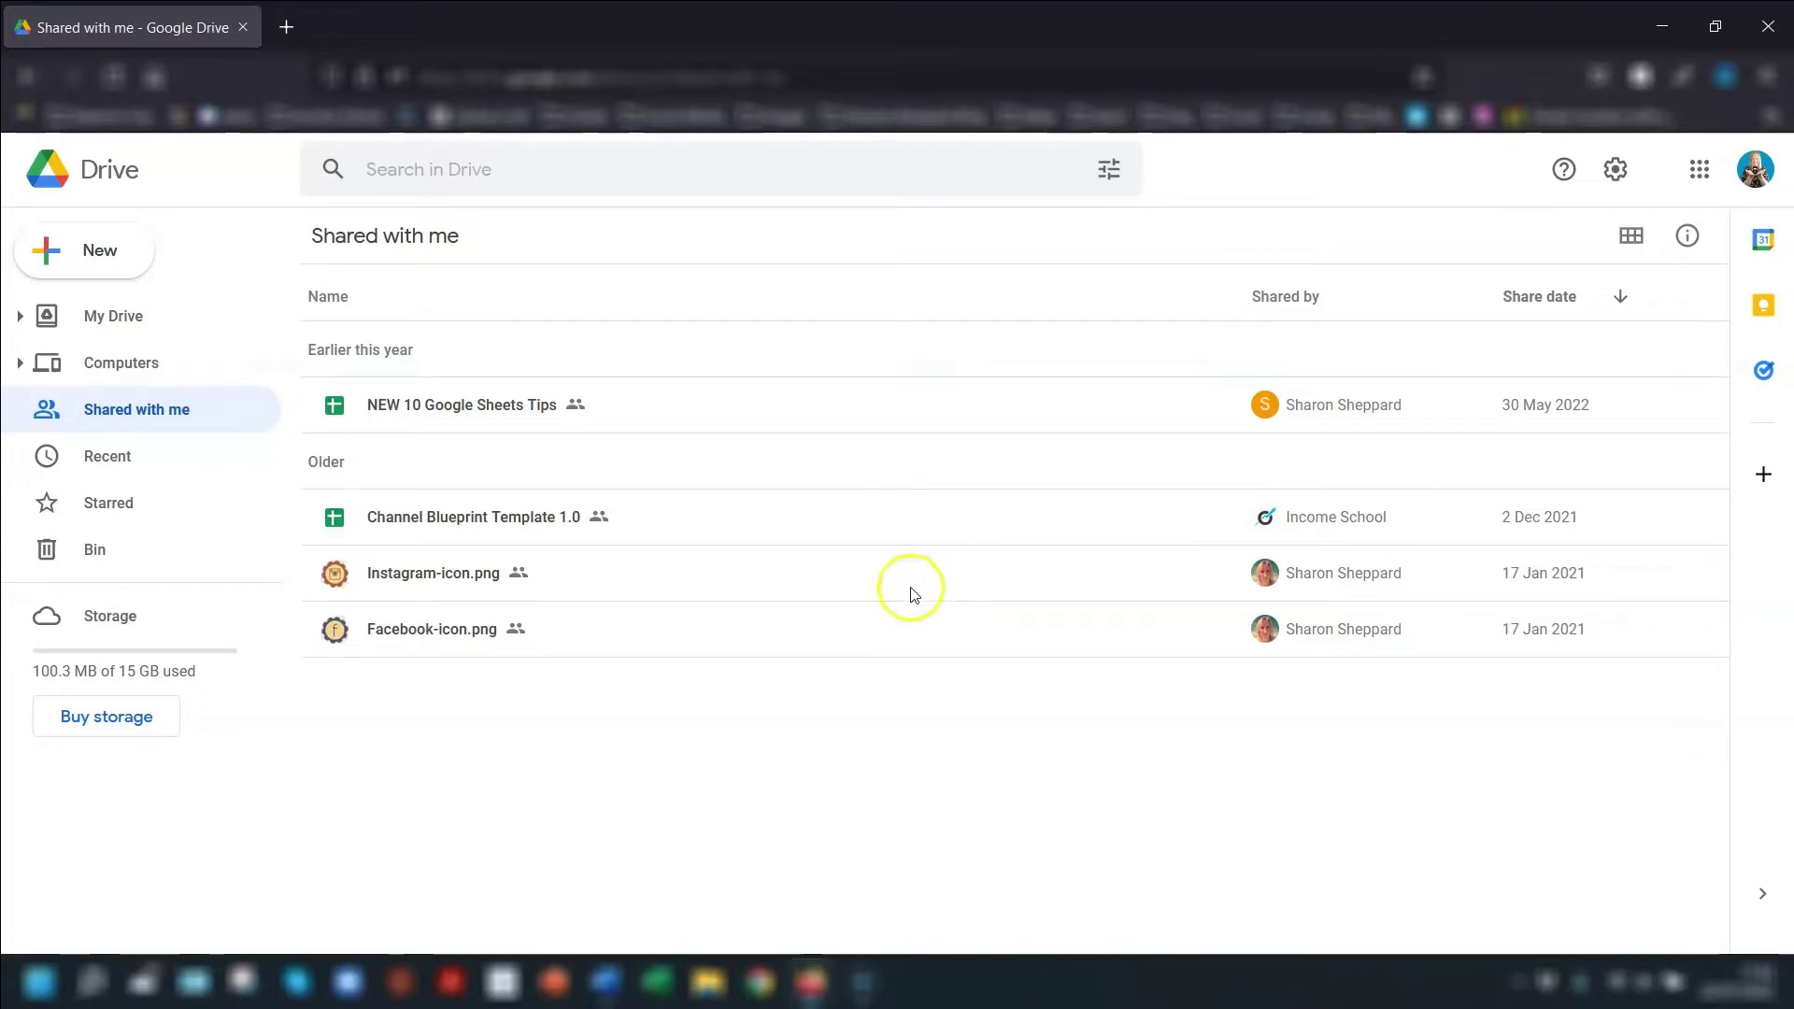
pyautogui.rightClick(513, 421)
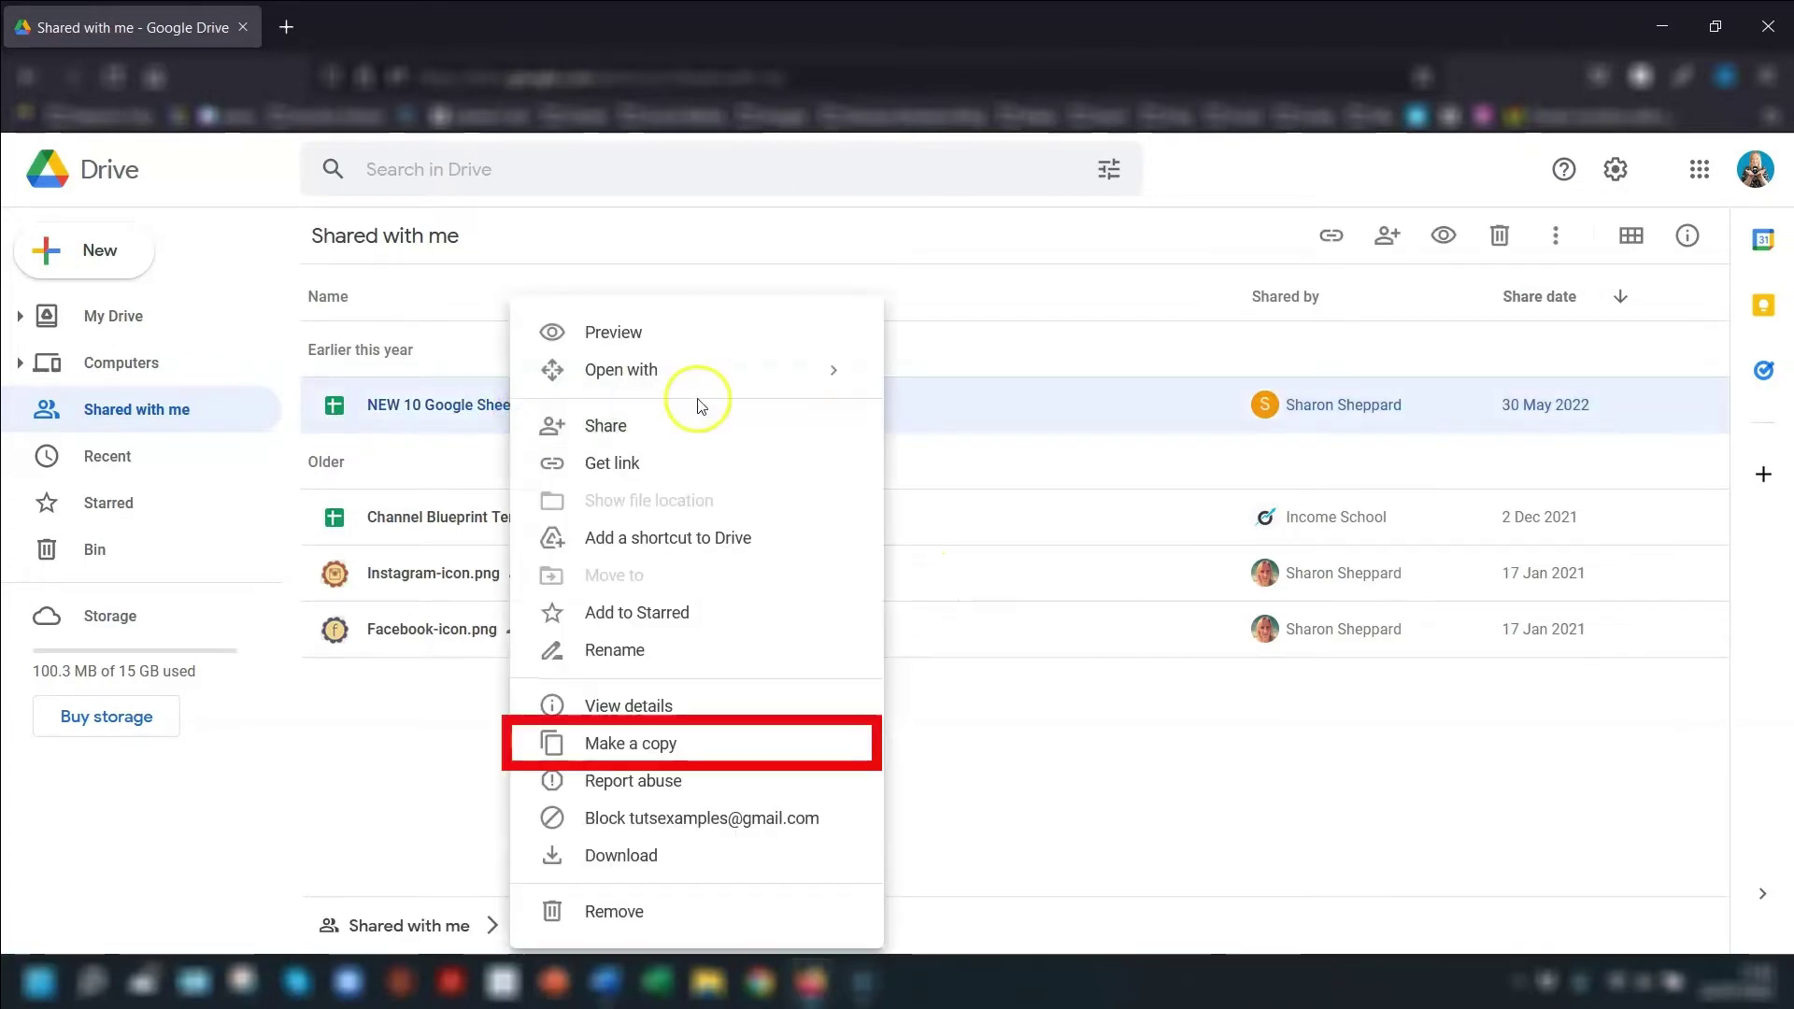
pyautogui.click(662, 744)
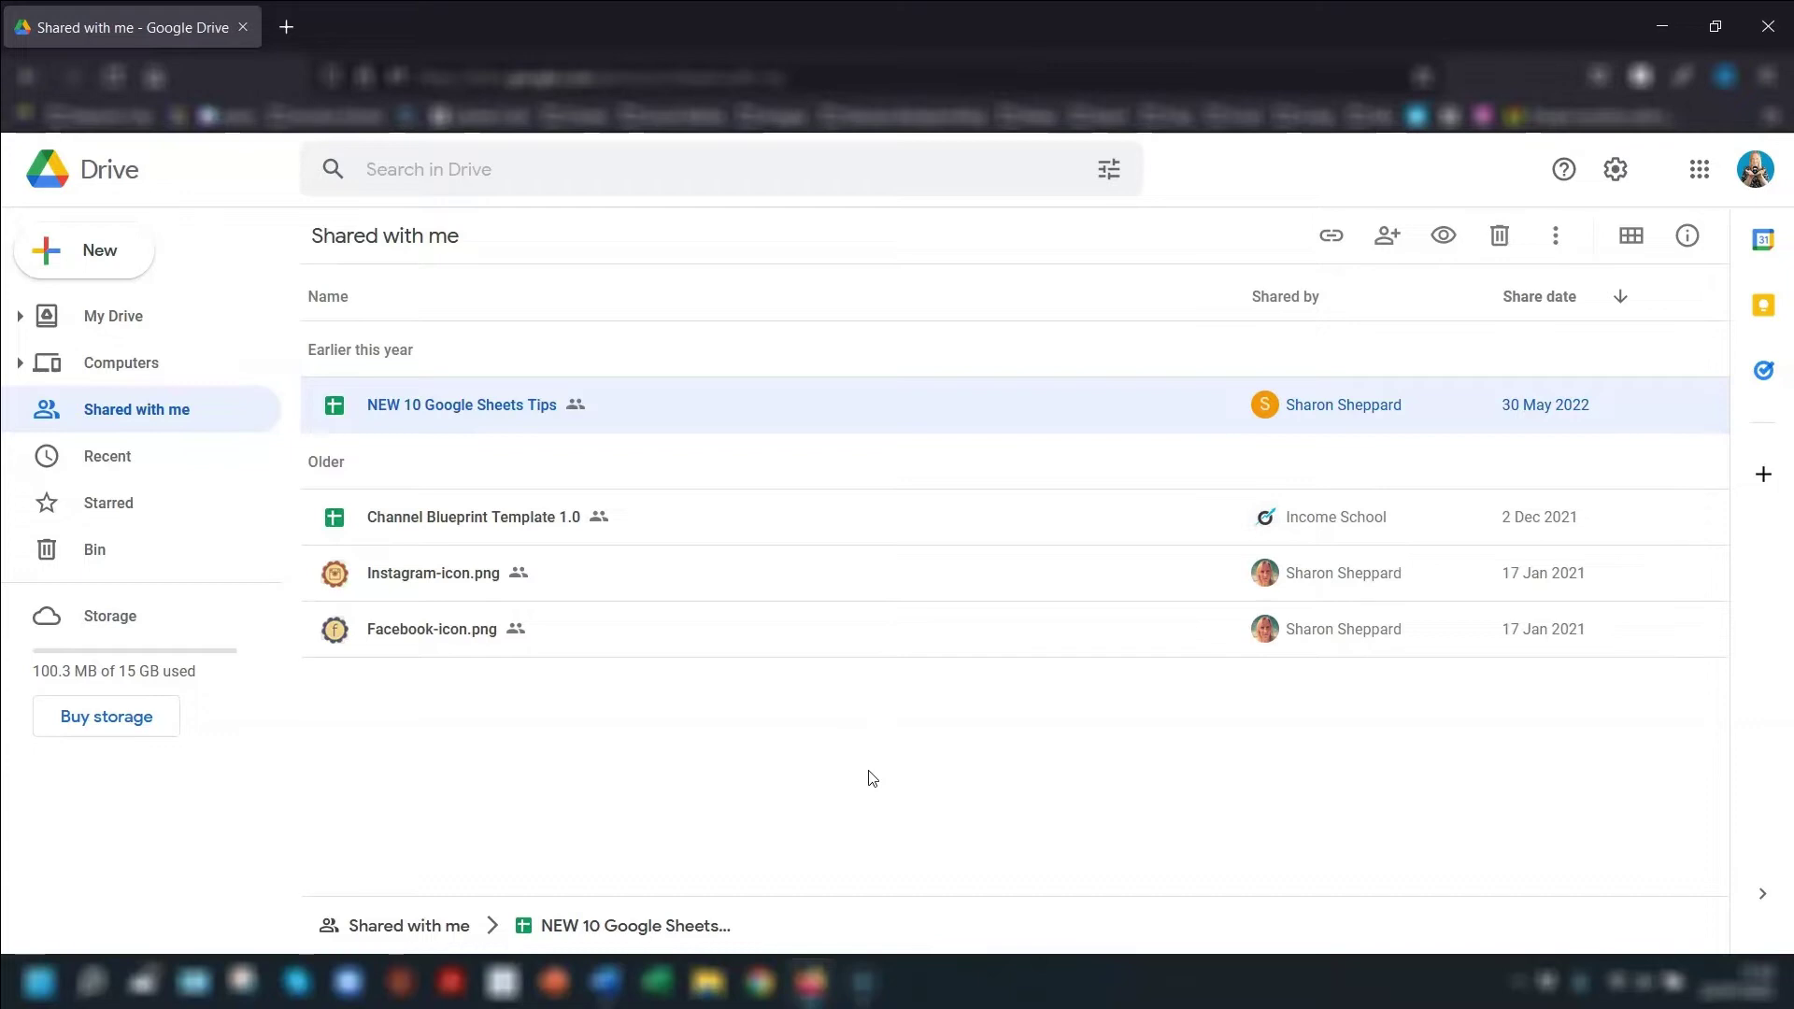
pyautogui.click(812, 759)
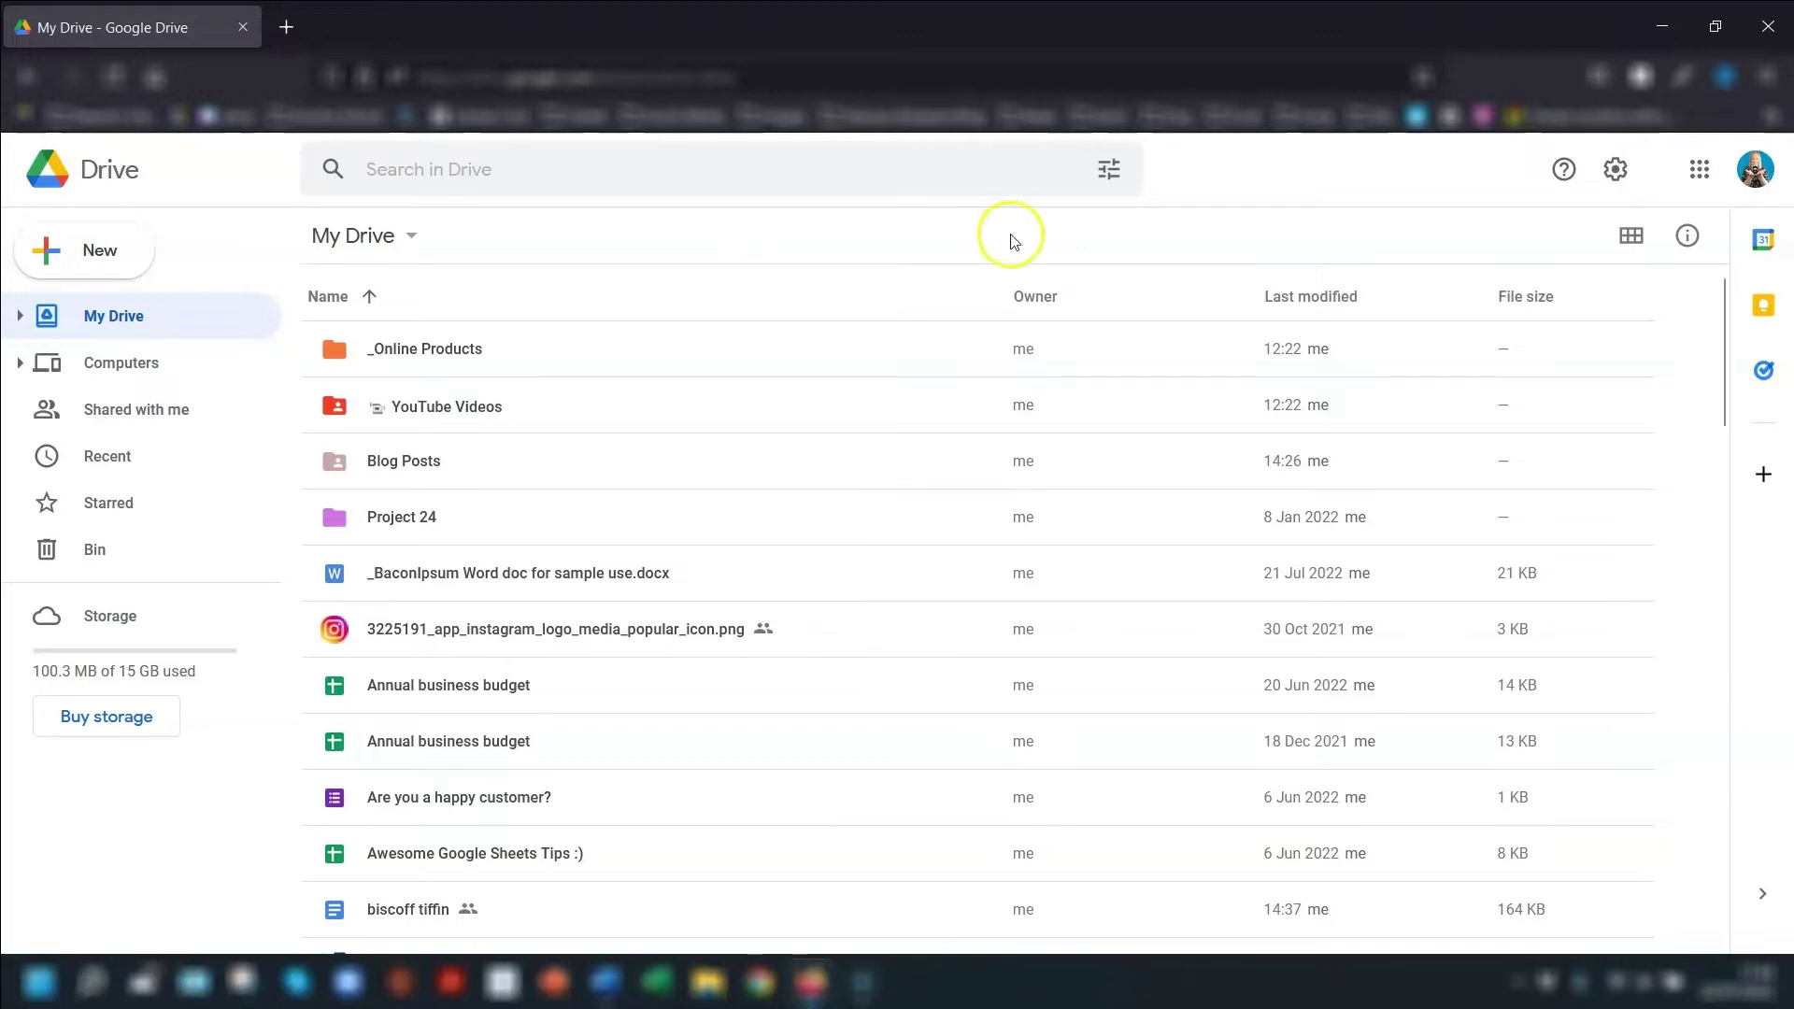
# - View the sharing settings of the _Online Products folder in My Drive and close them without changes
pyautogui.rightClick(452, 348)
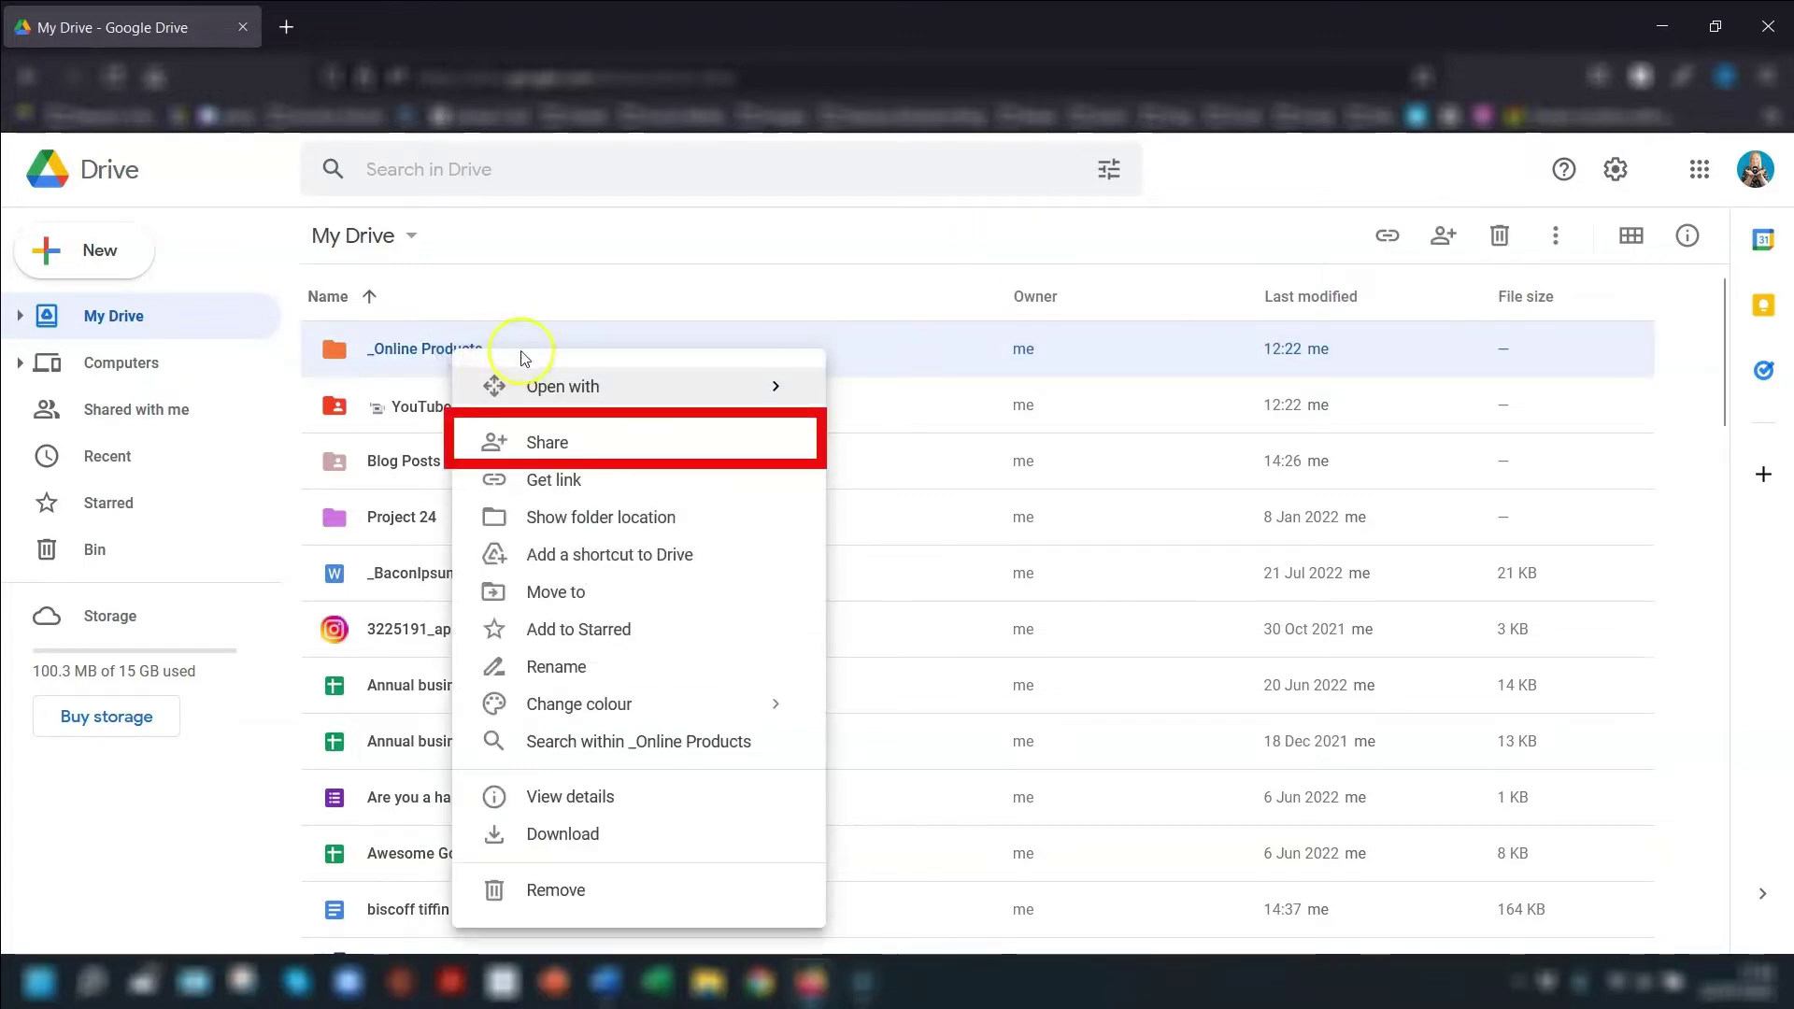
pyautogui.click(551, 446)
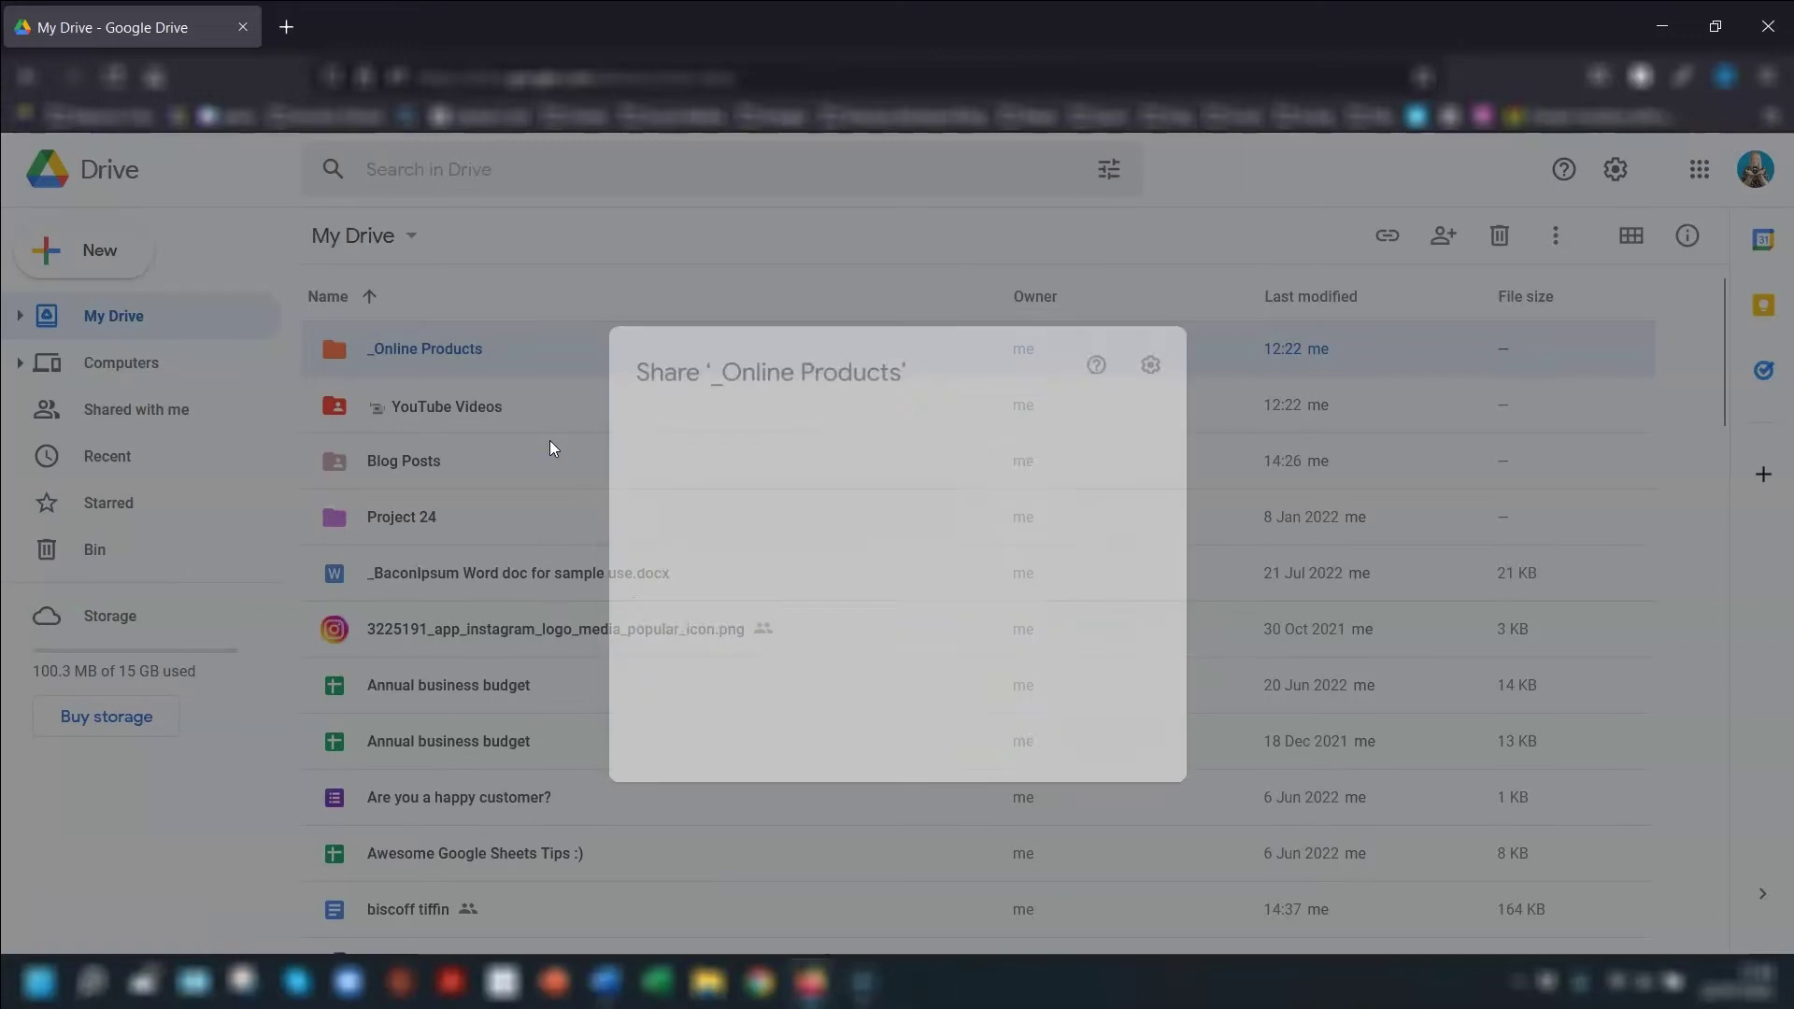
pyautogui.click(1006, 249)
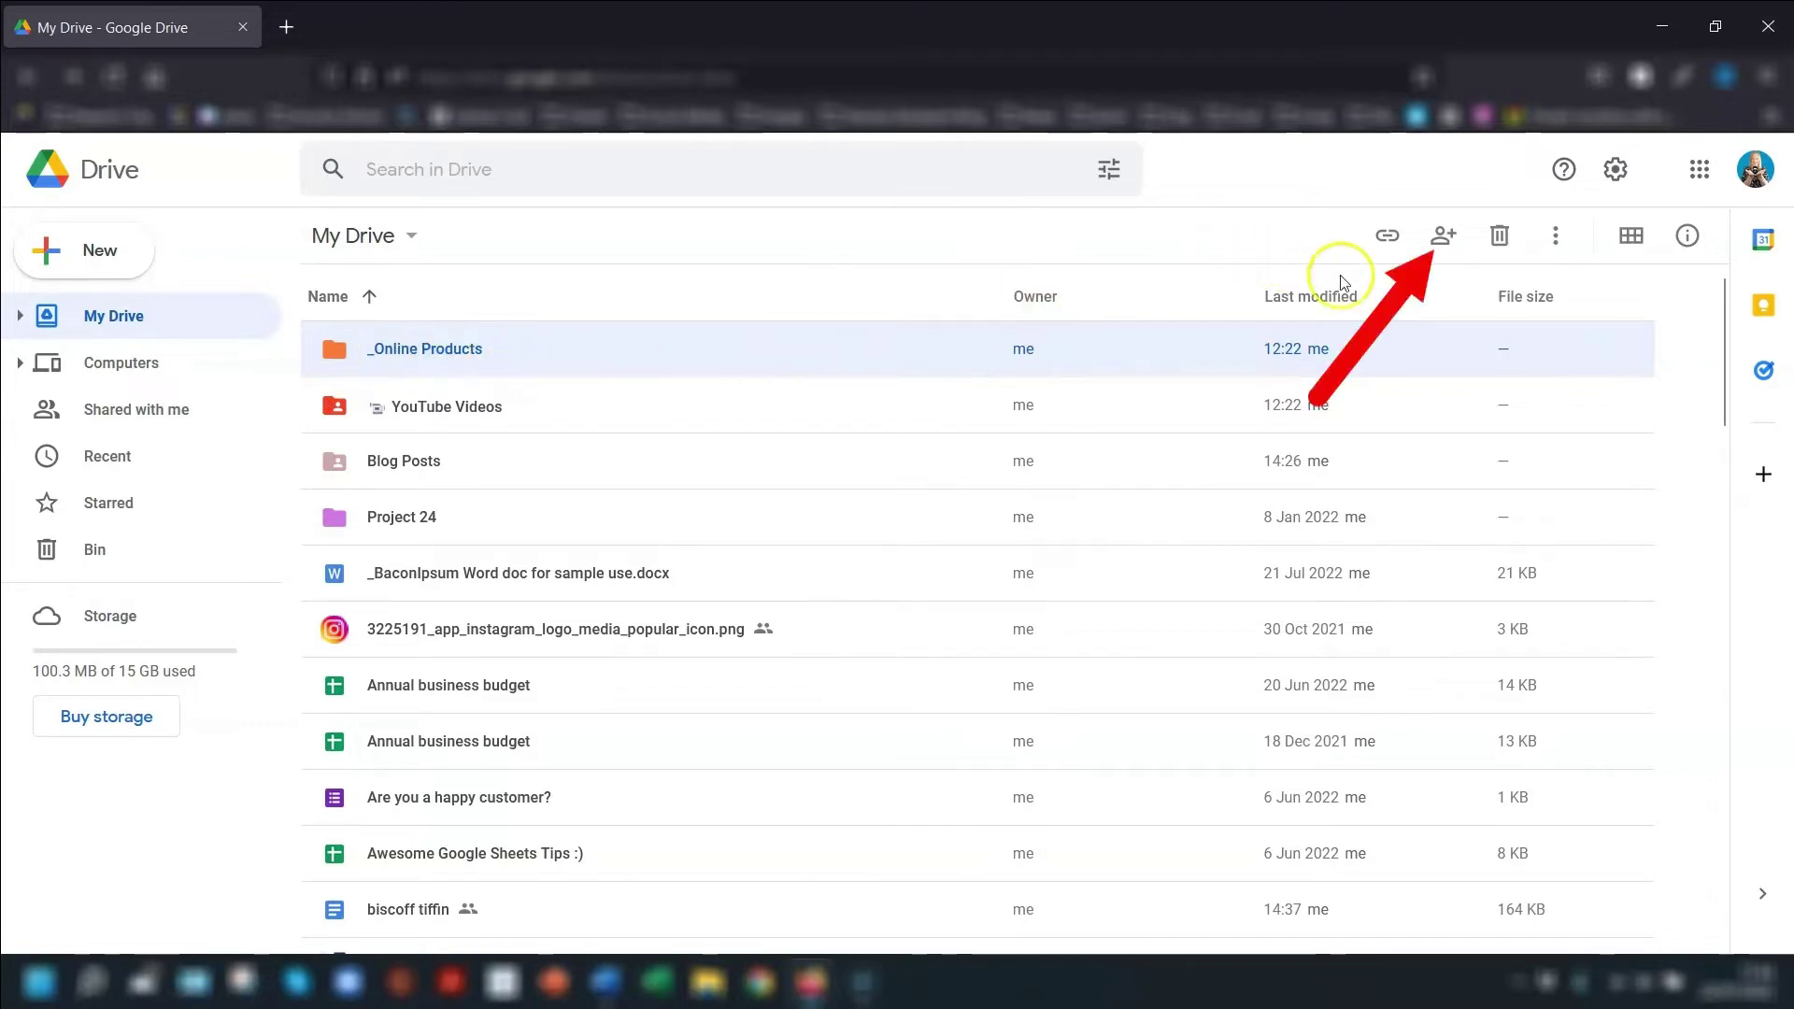
pyautogui.click(1445, 235)
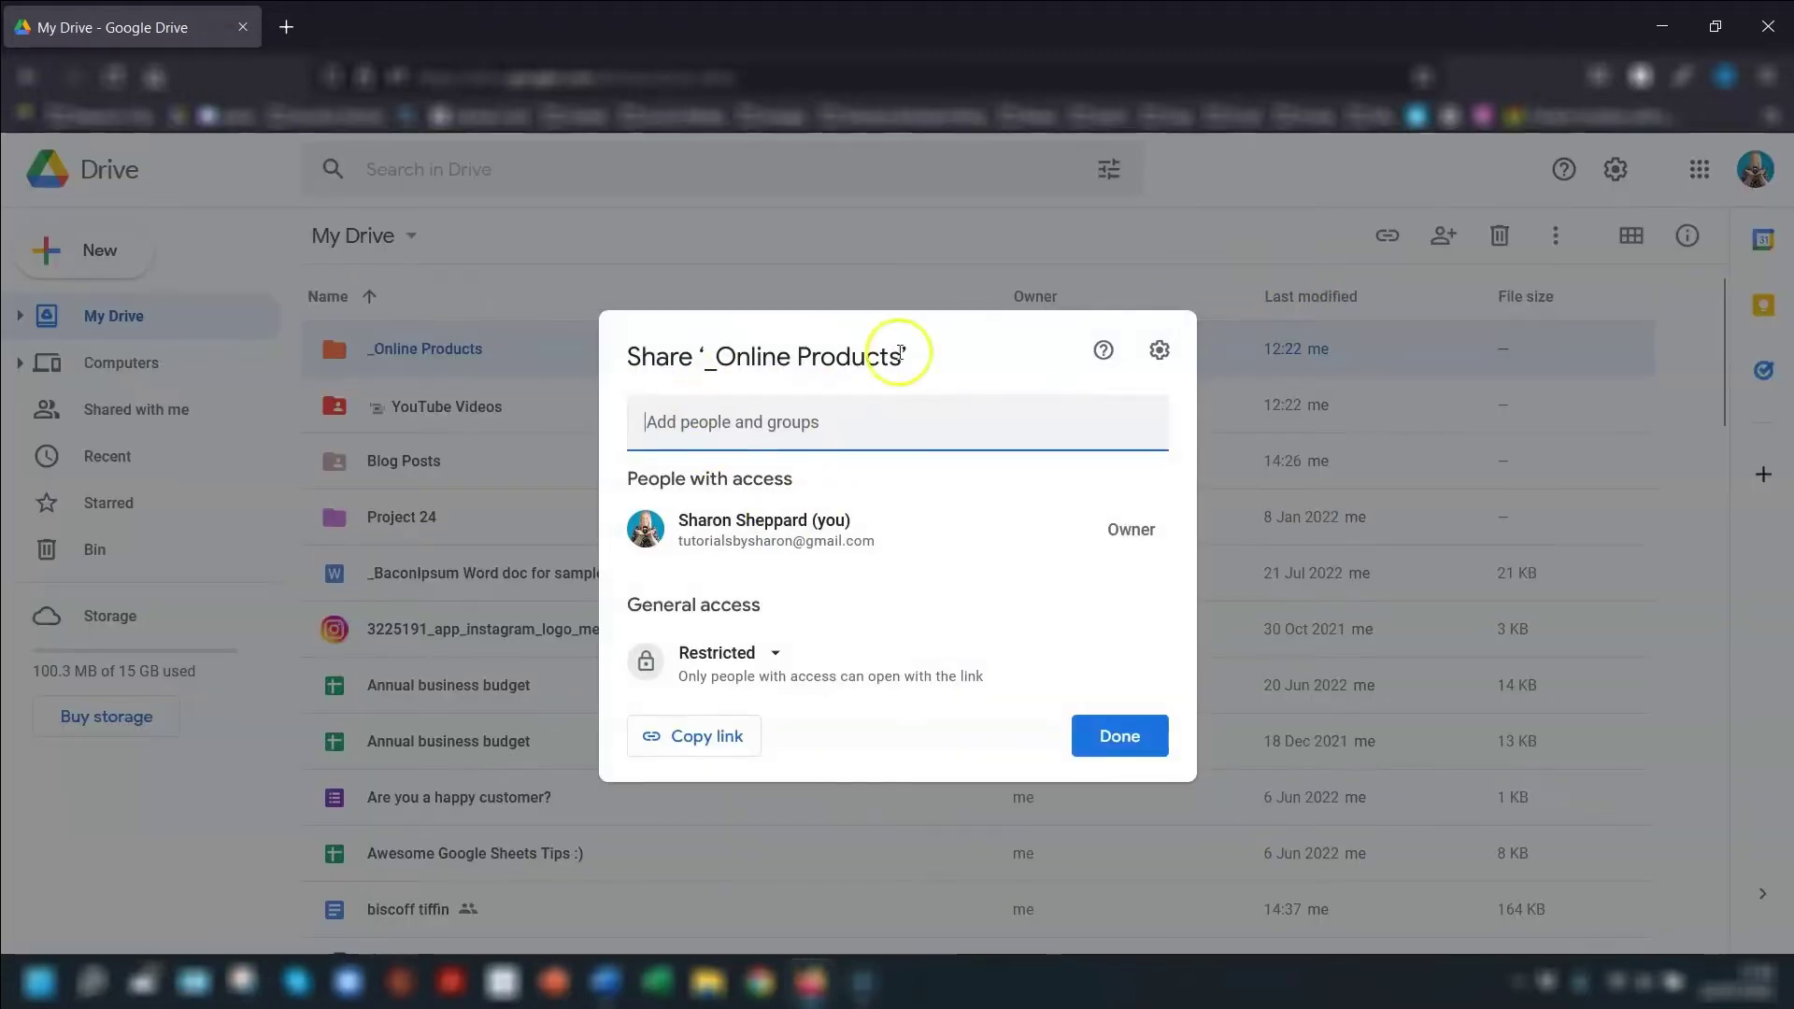
pyautogui.click(916, 230)
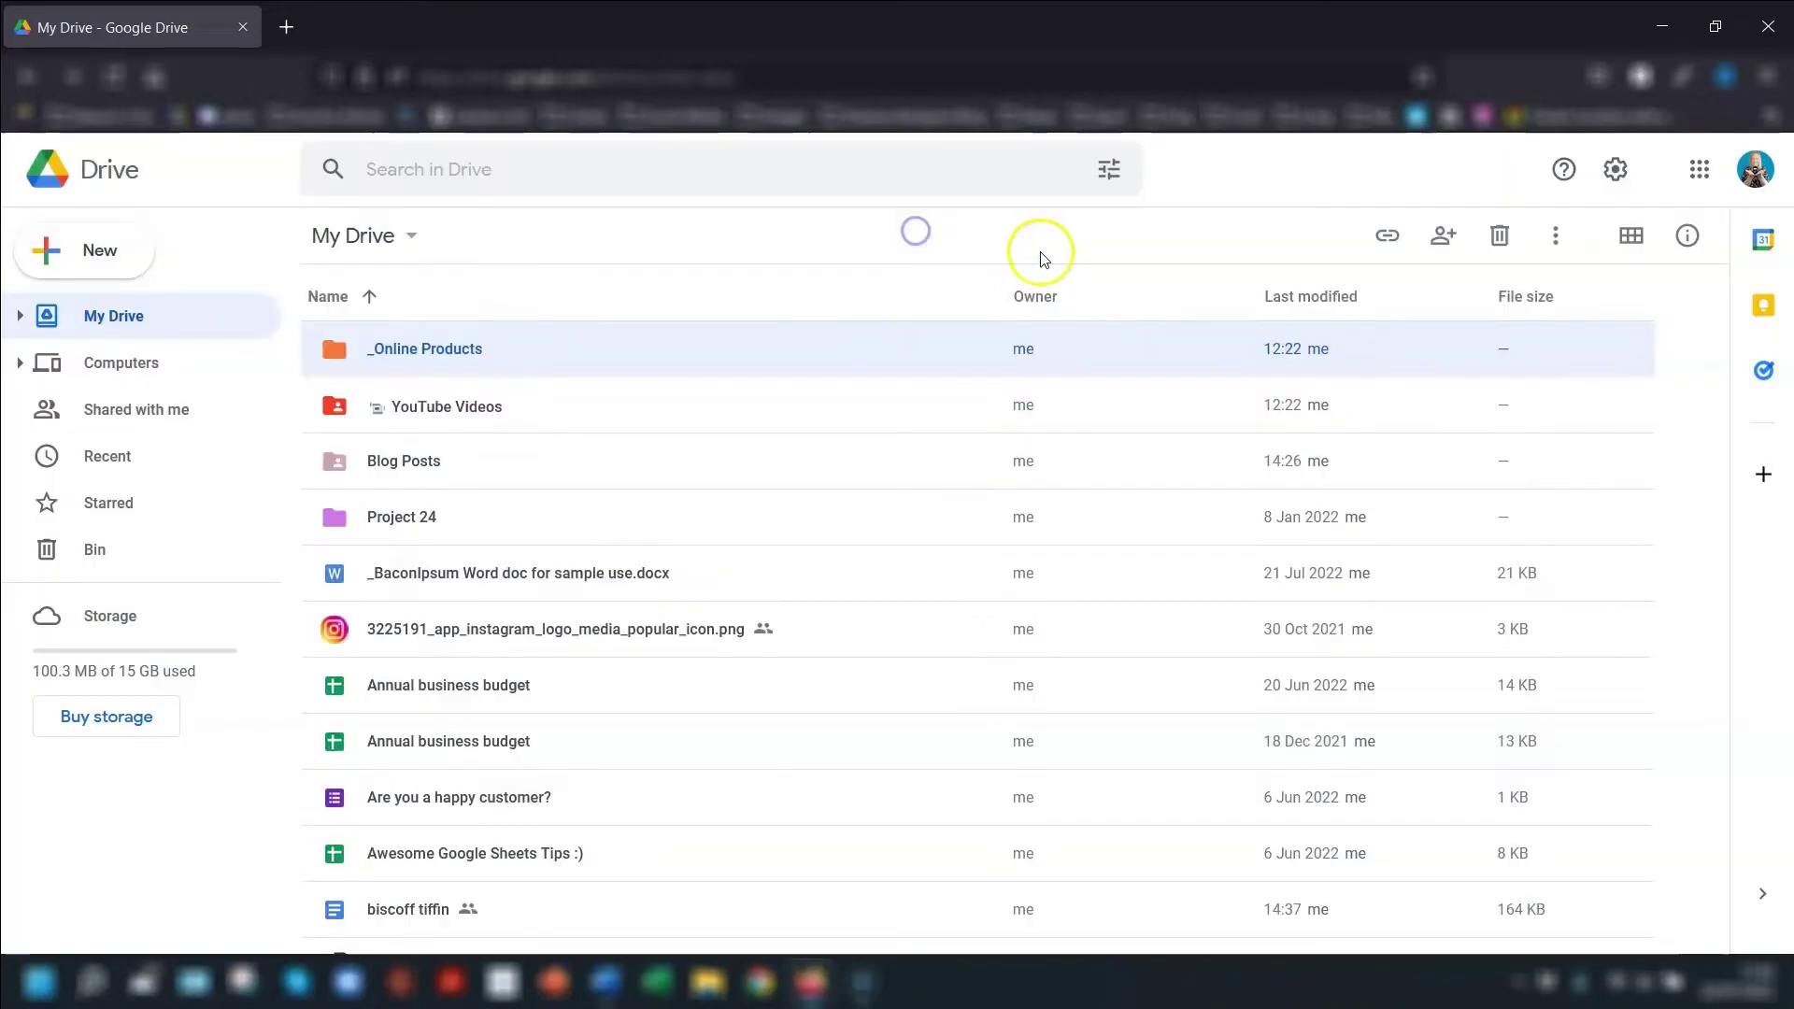
# - Enter the _Online Products folder, view its sharing settings from inside the folder, and dismiss them
pyautogui.doubleClick(432, 353)
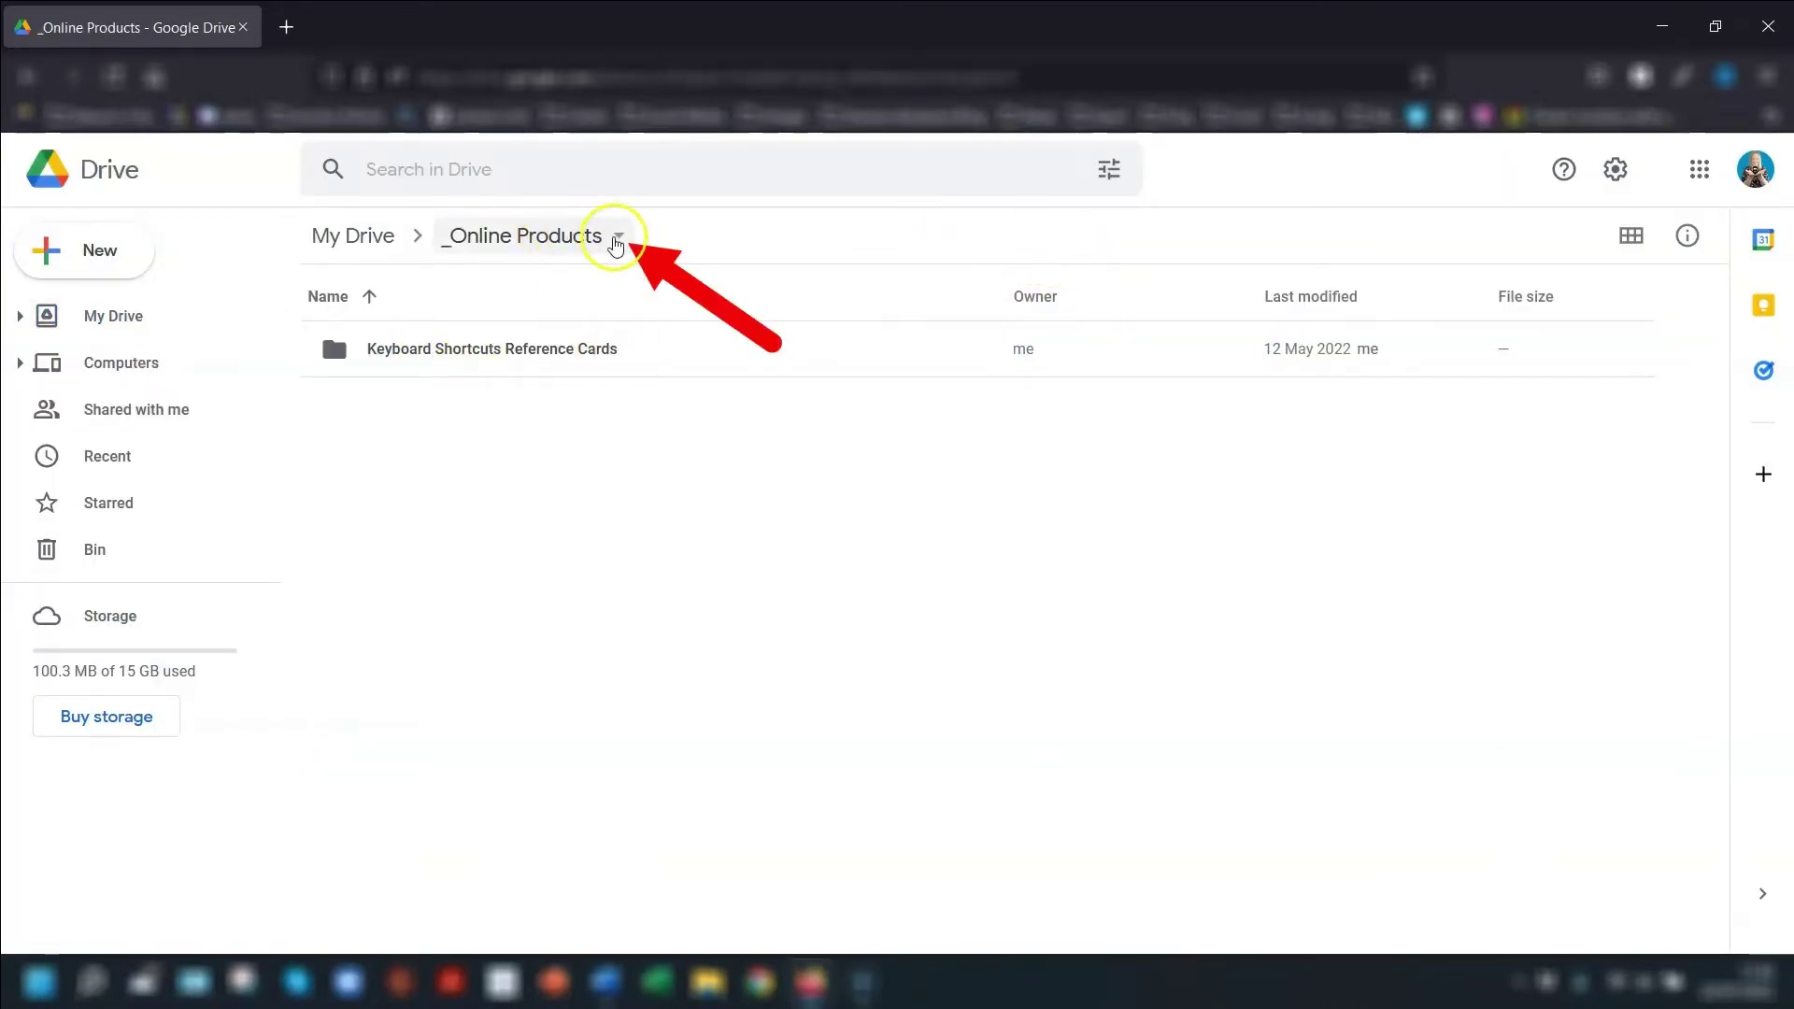
pyautogui.click(620, 238)
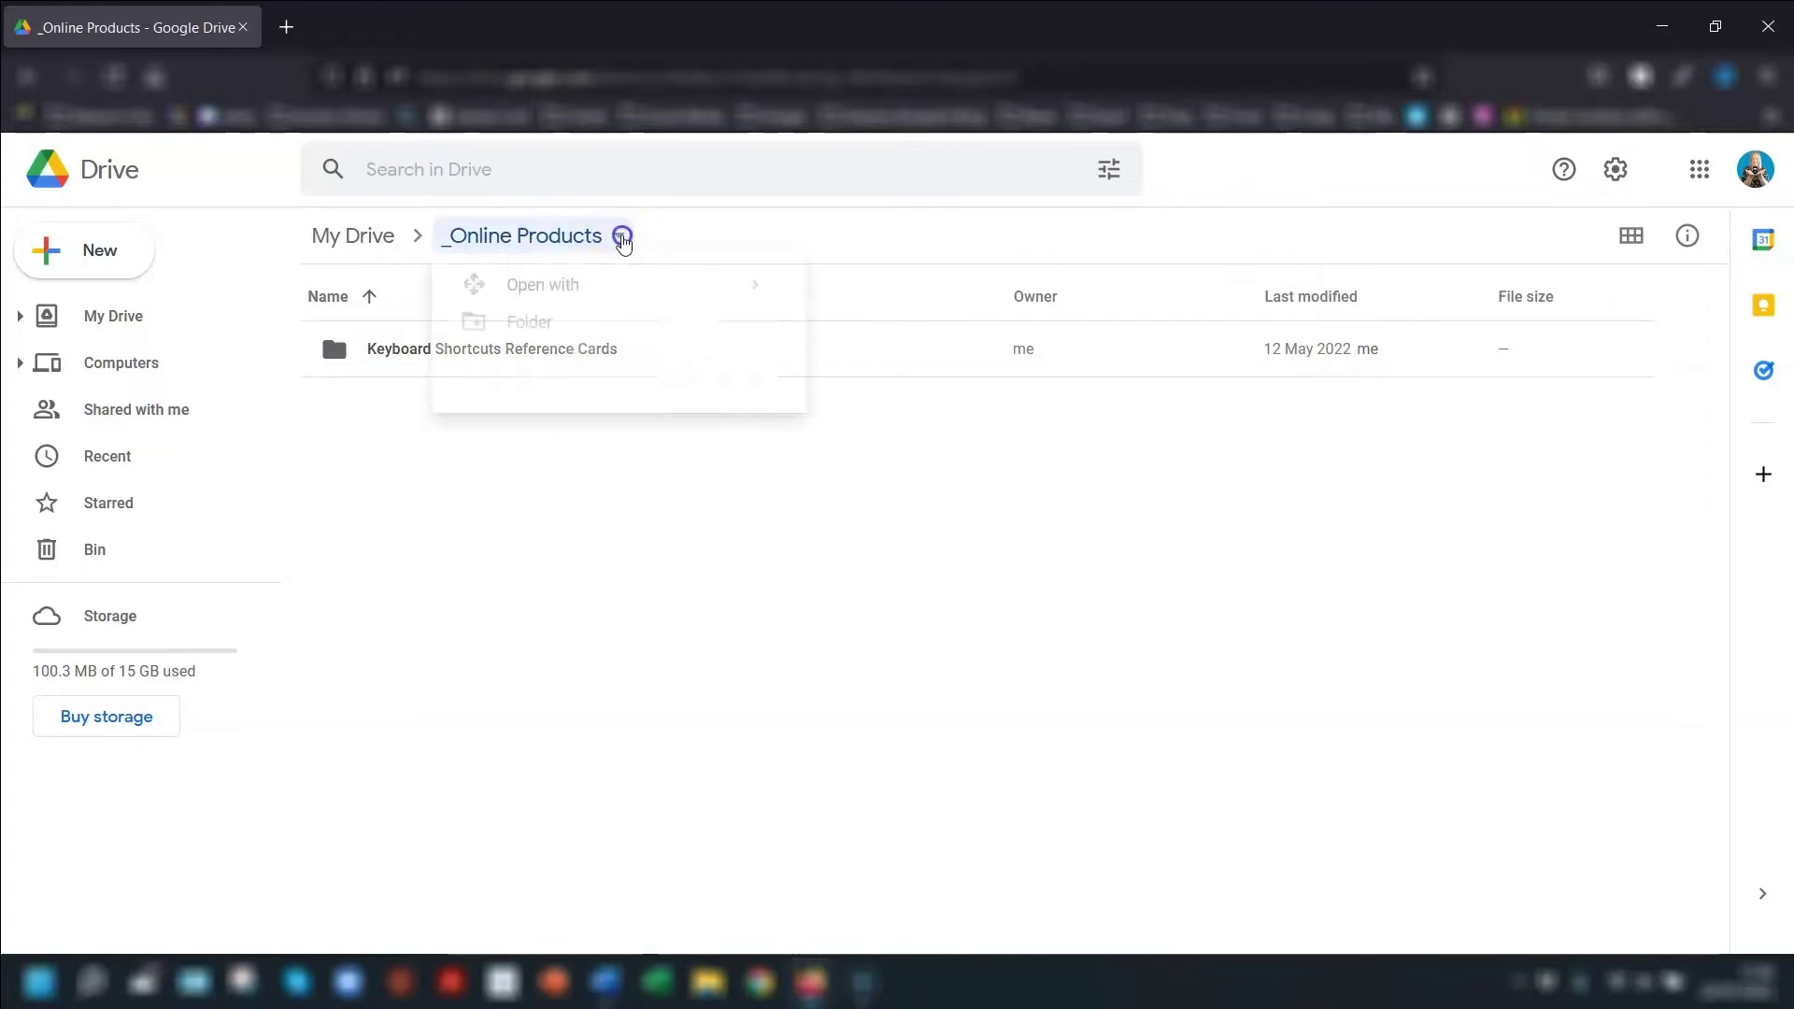
pyautogui.click(523, 386)
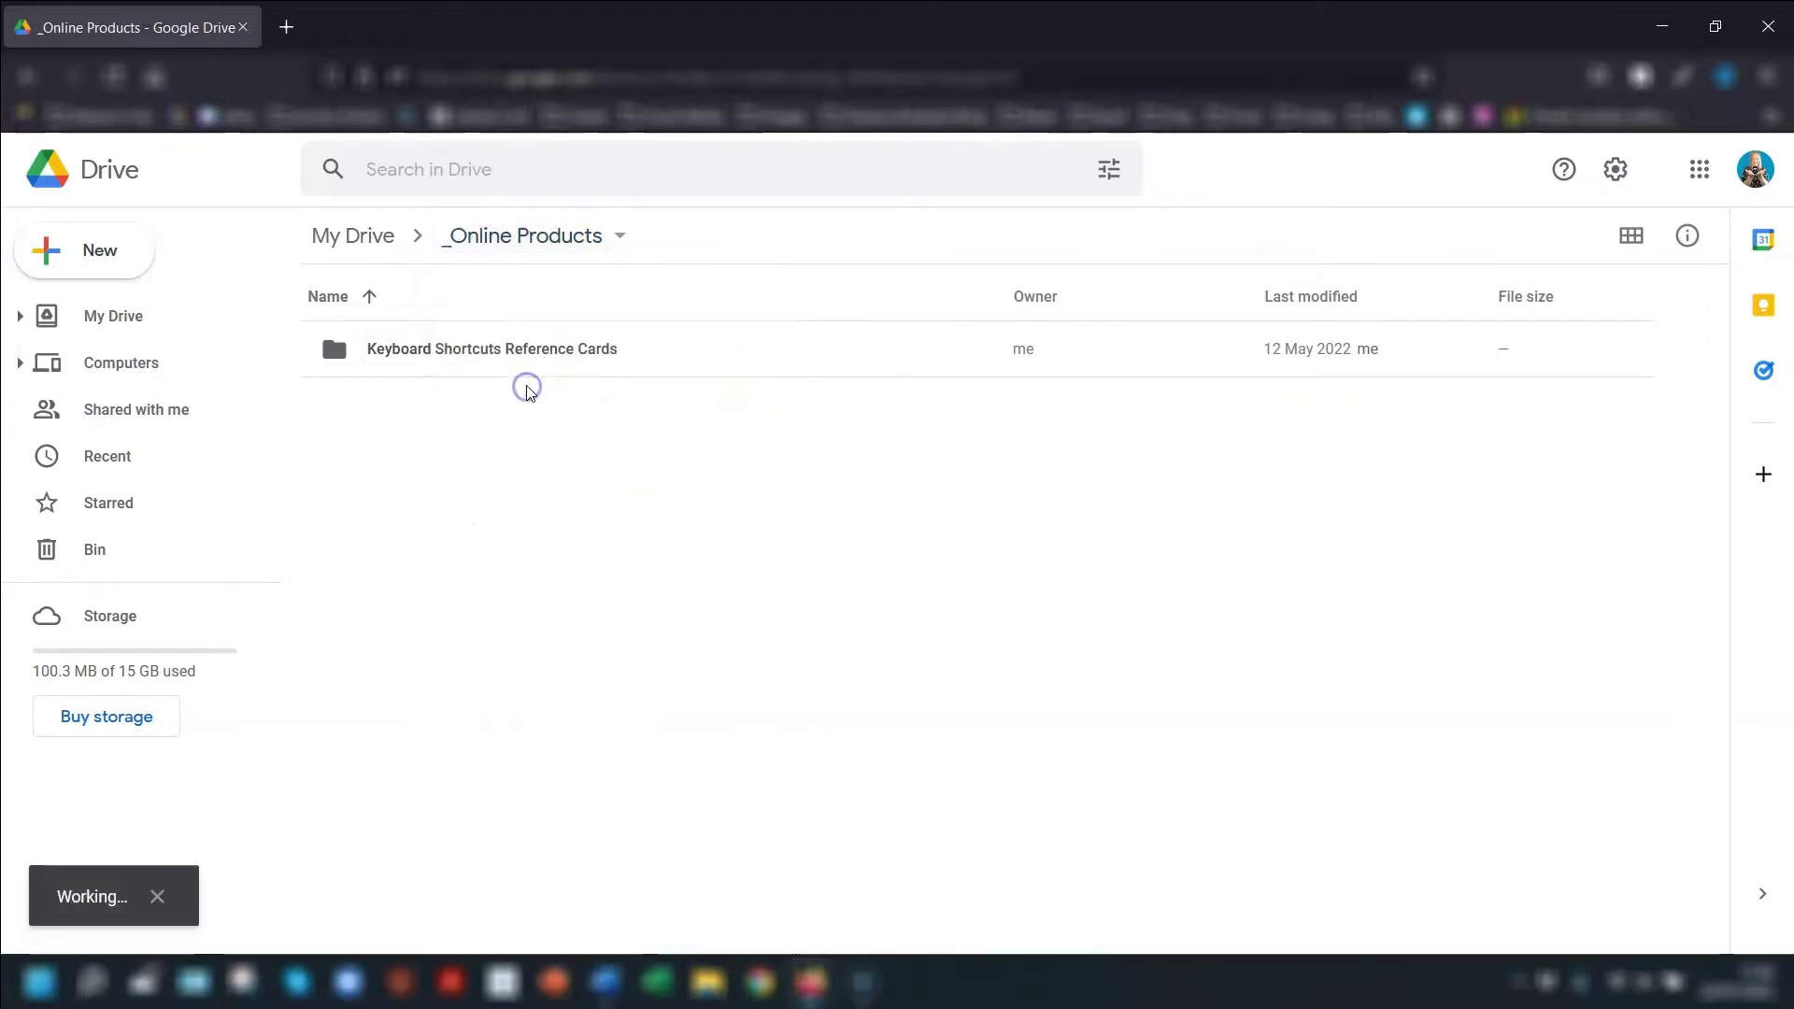
pyautogui.press('Escape')
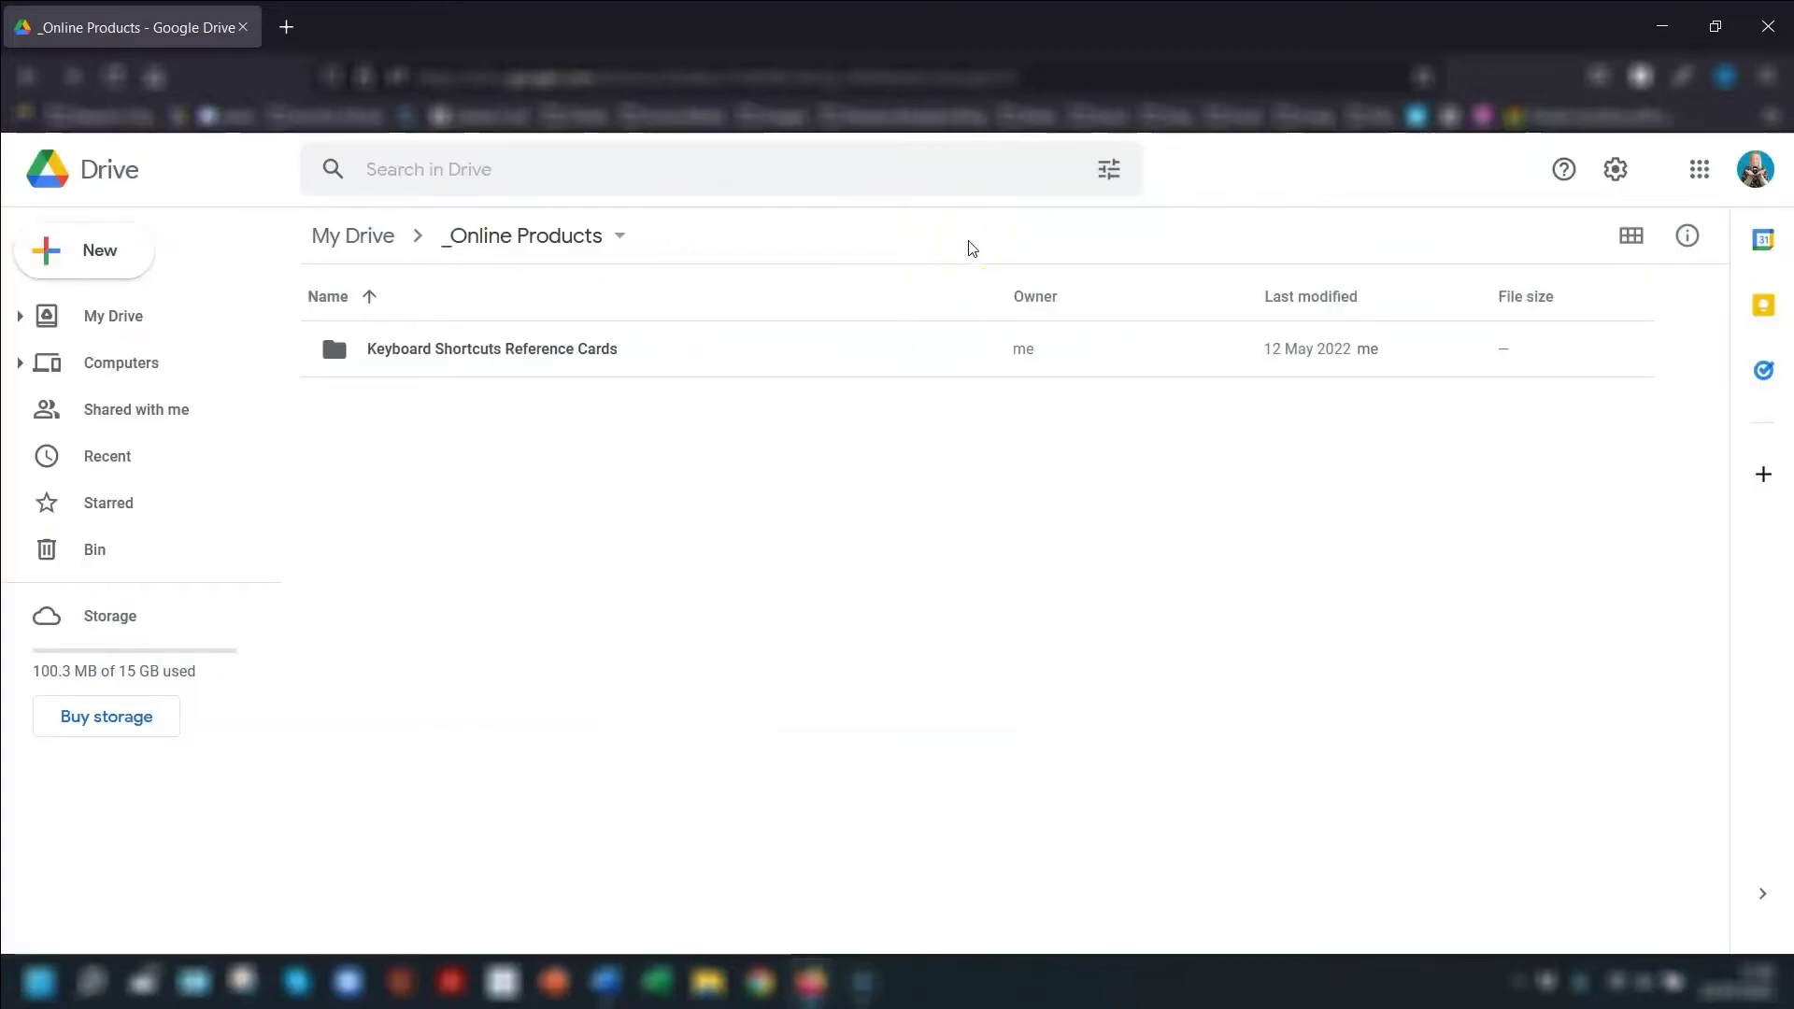
# - Go to the Excel folder within Keyboard Shortcuts Reference Cards and view the sharing settings for that folder
pyautogui.click(439, 354)
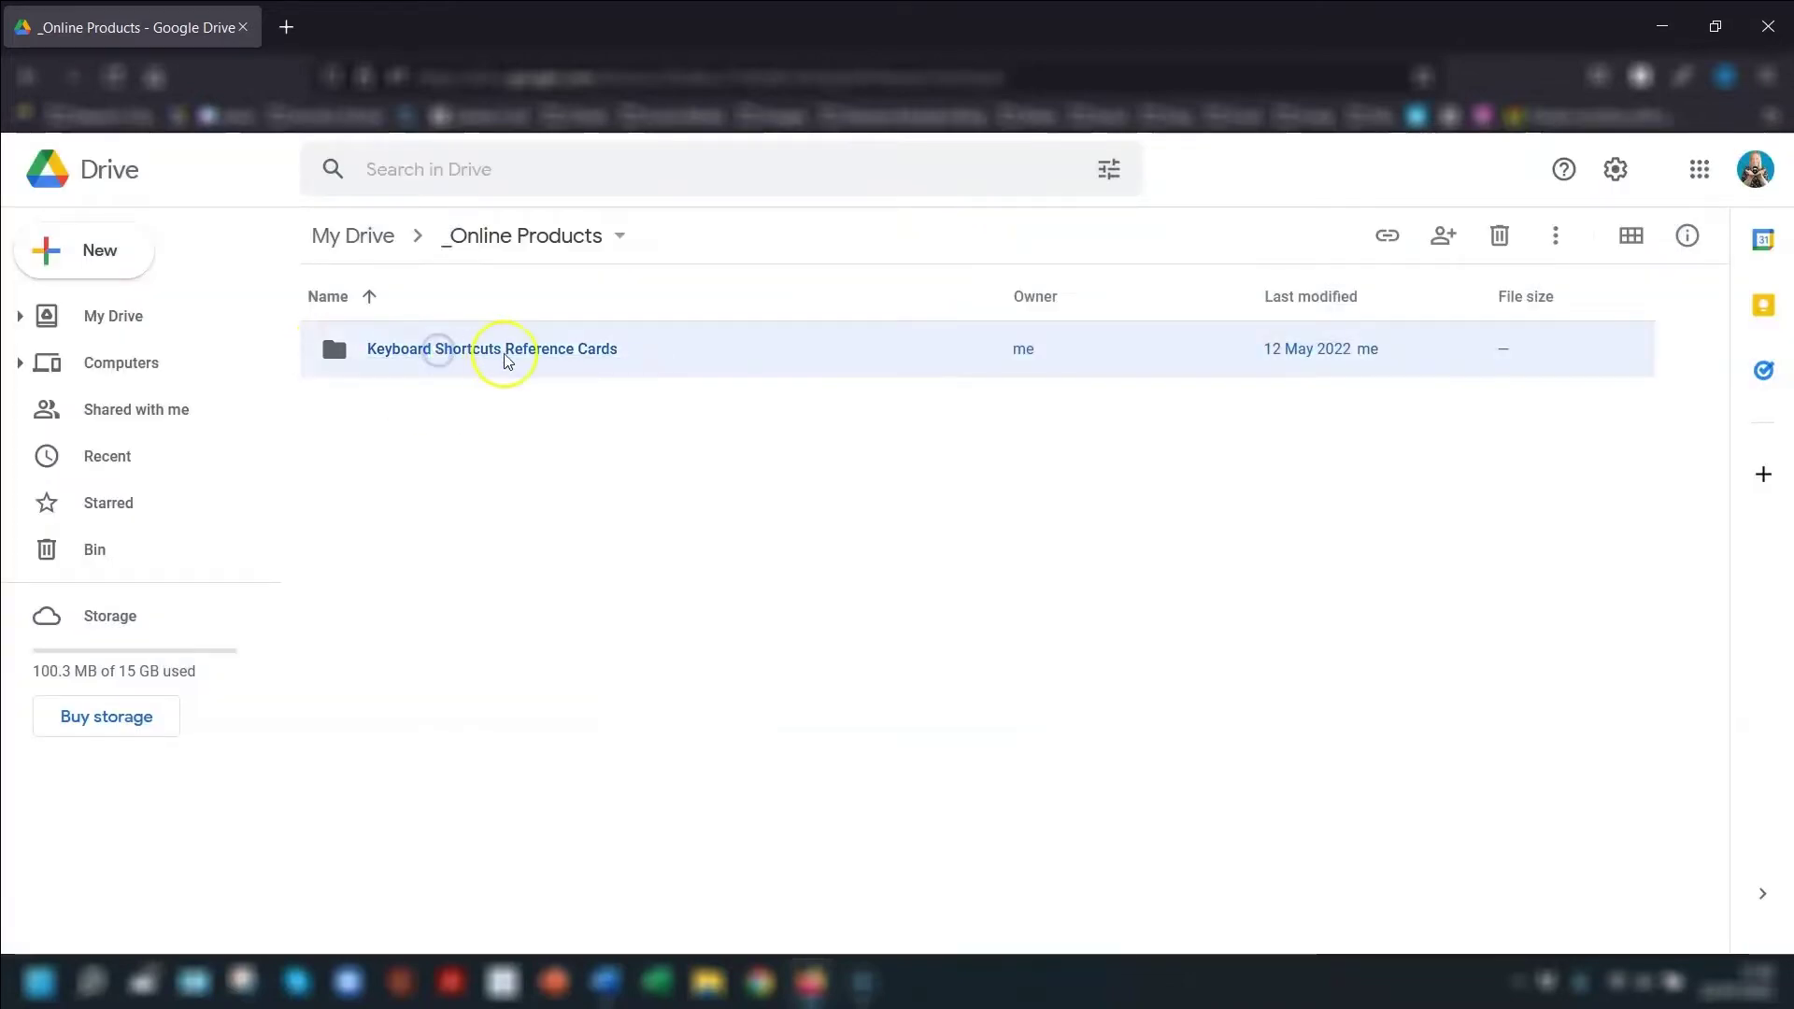
pyautogui.doubleClick(507, 360)
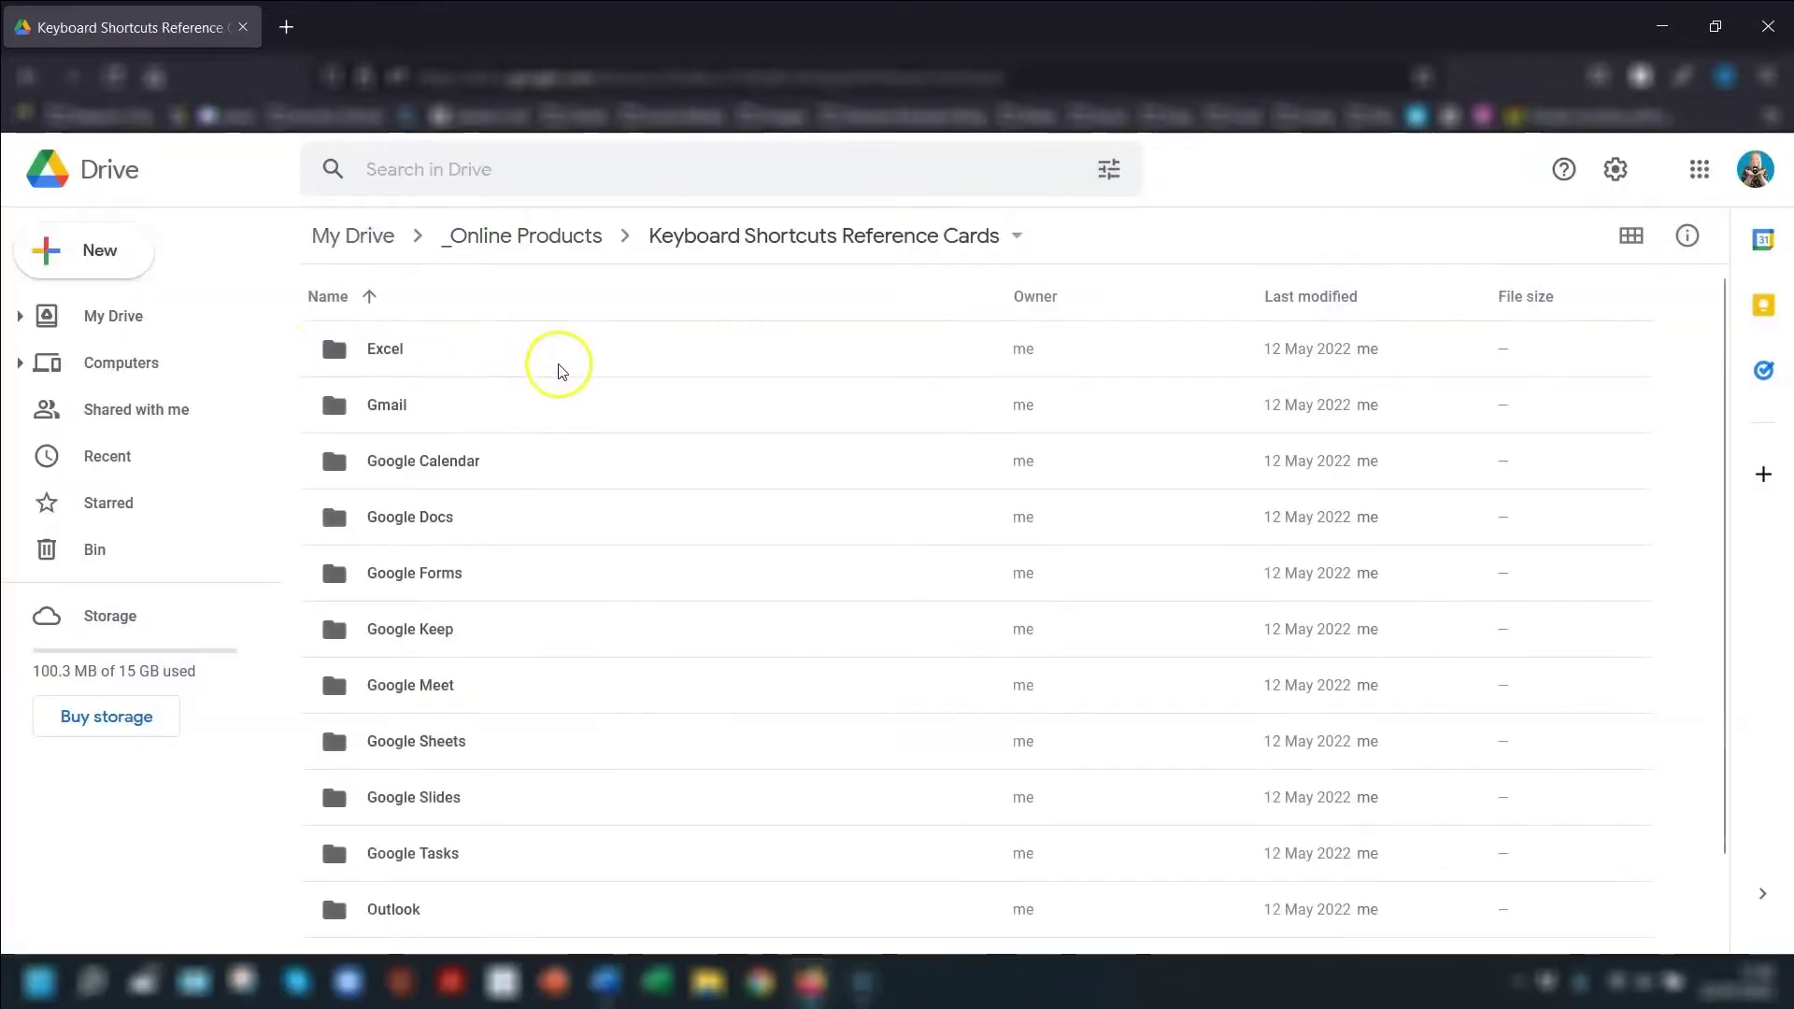
pyautogui.click(398, 355)
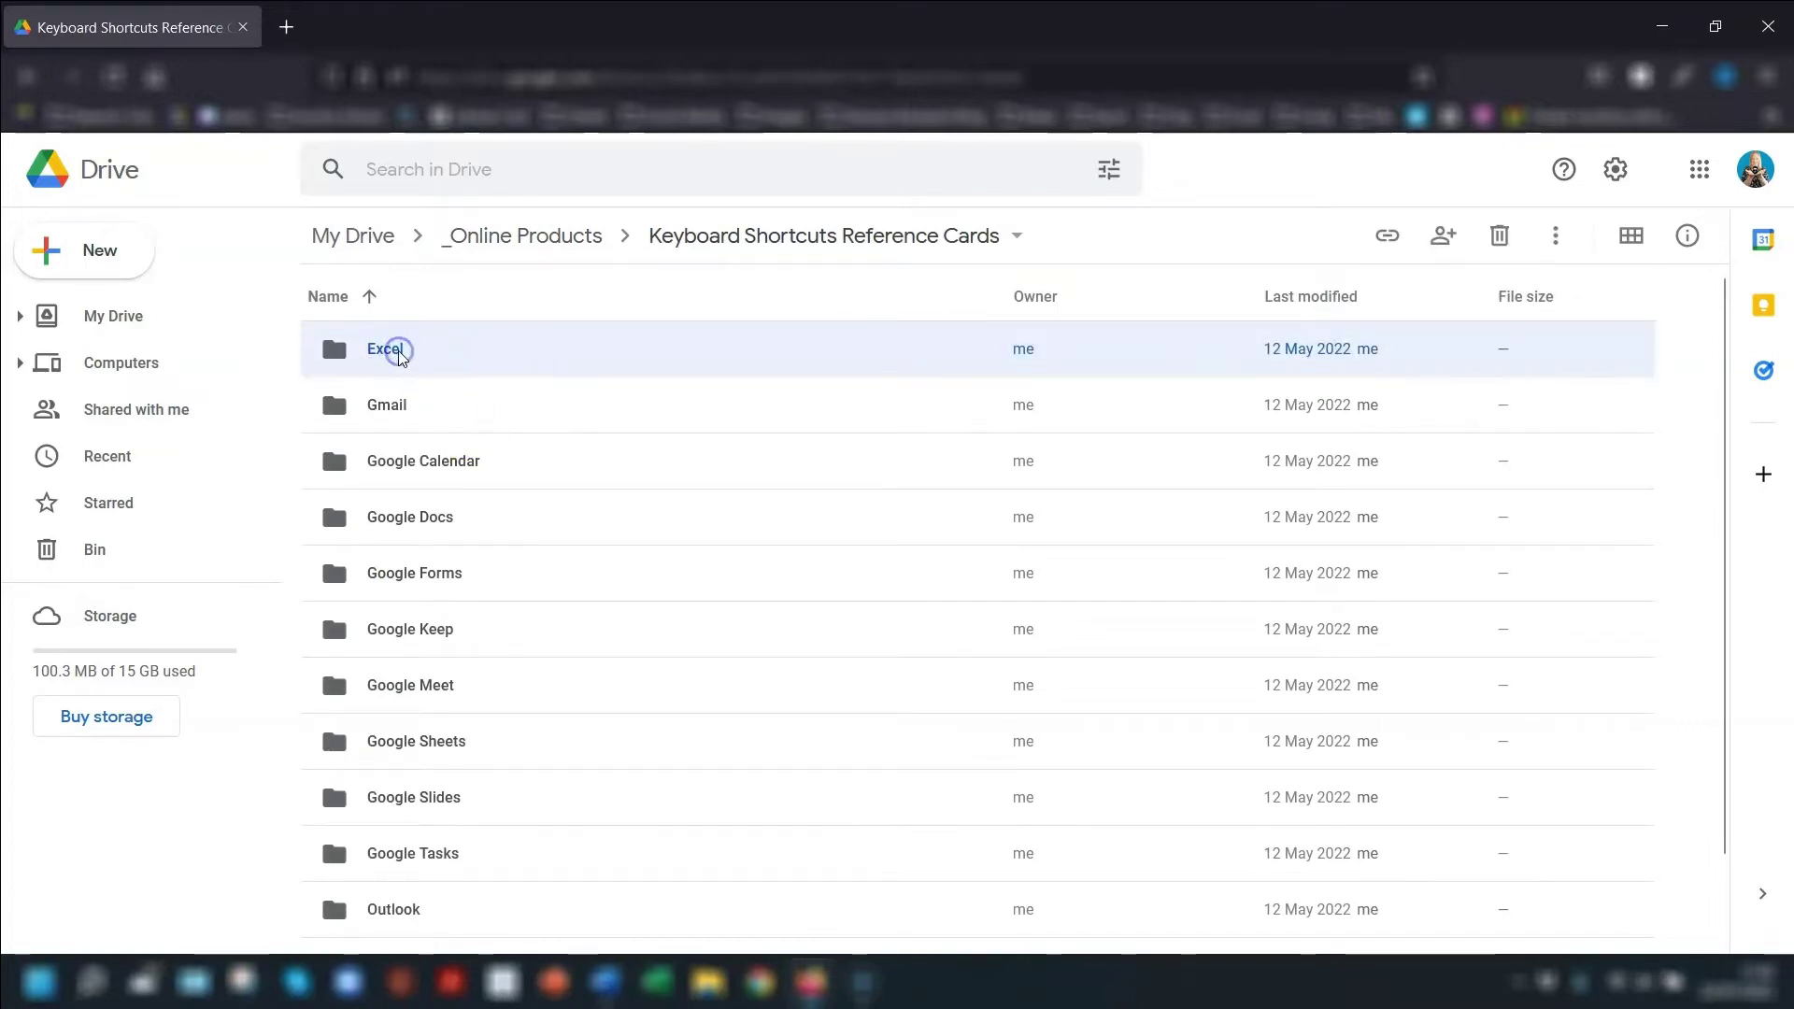
pyautogui.doubleClick(400, 356)
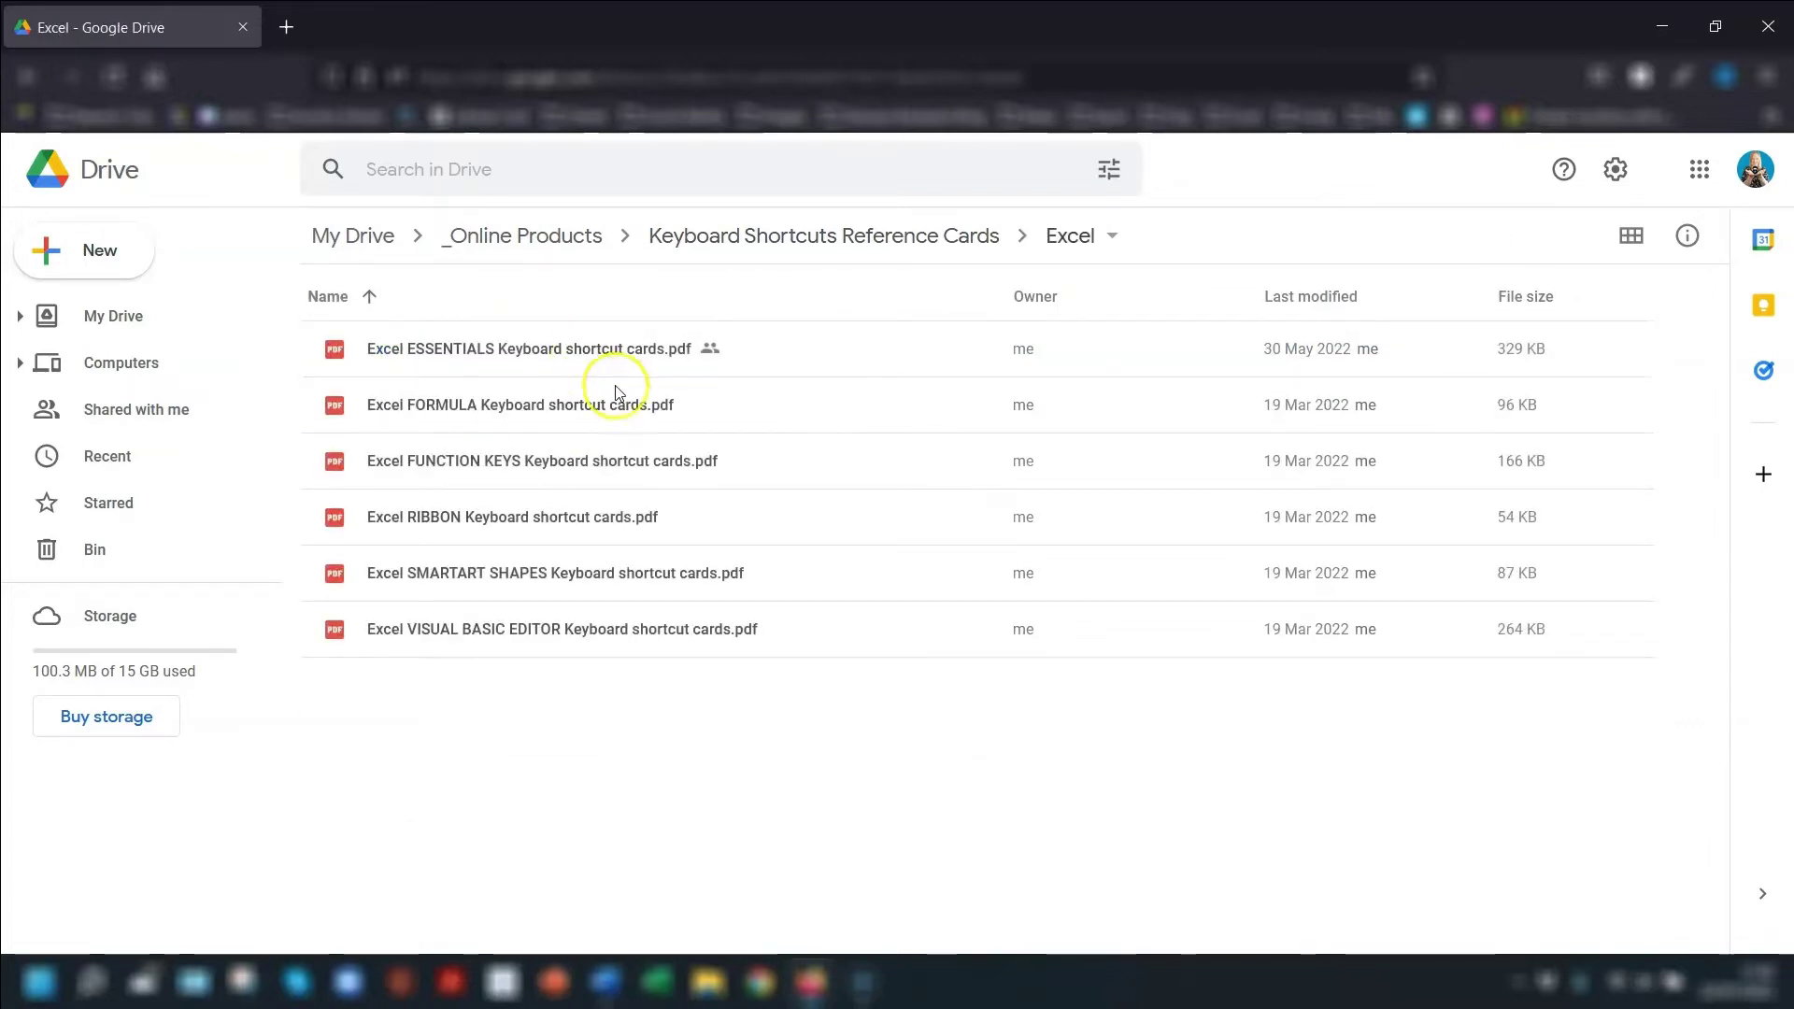
pyautogui.click(1112, 237)
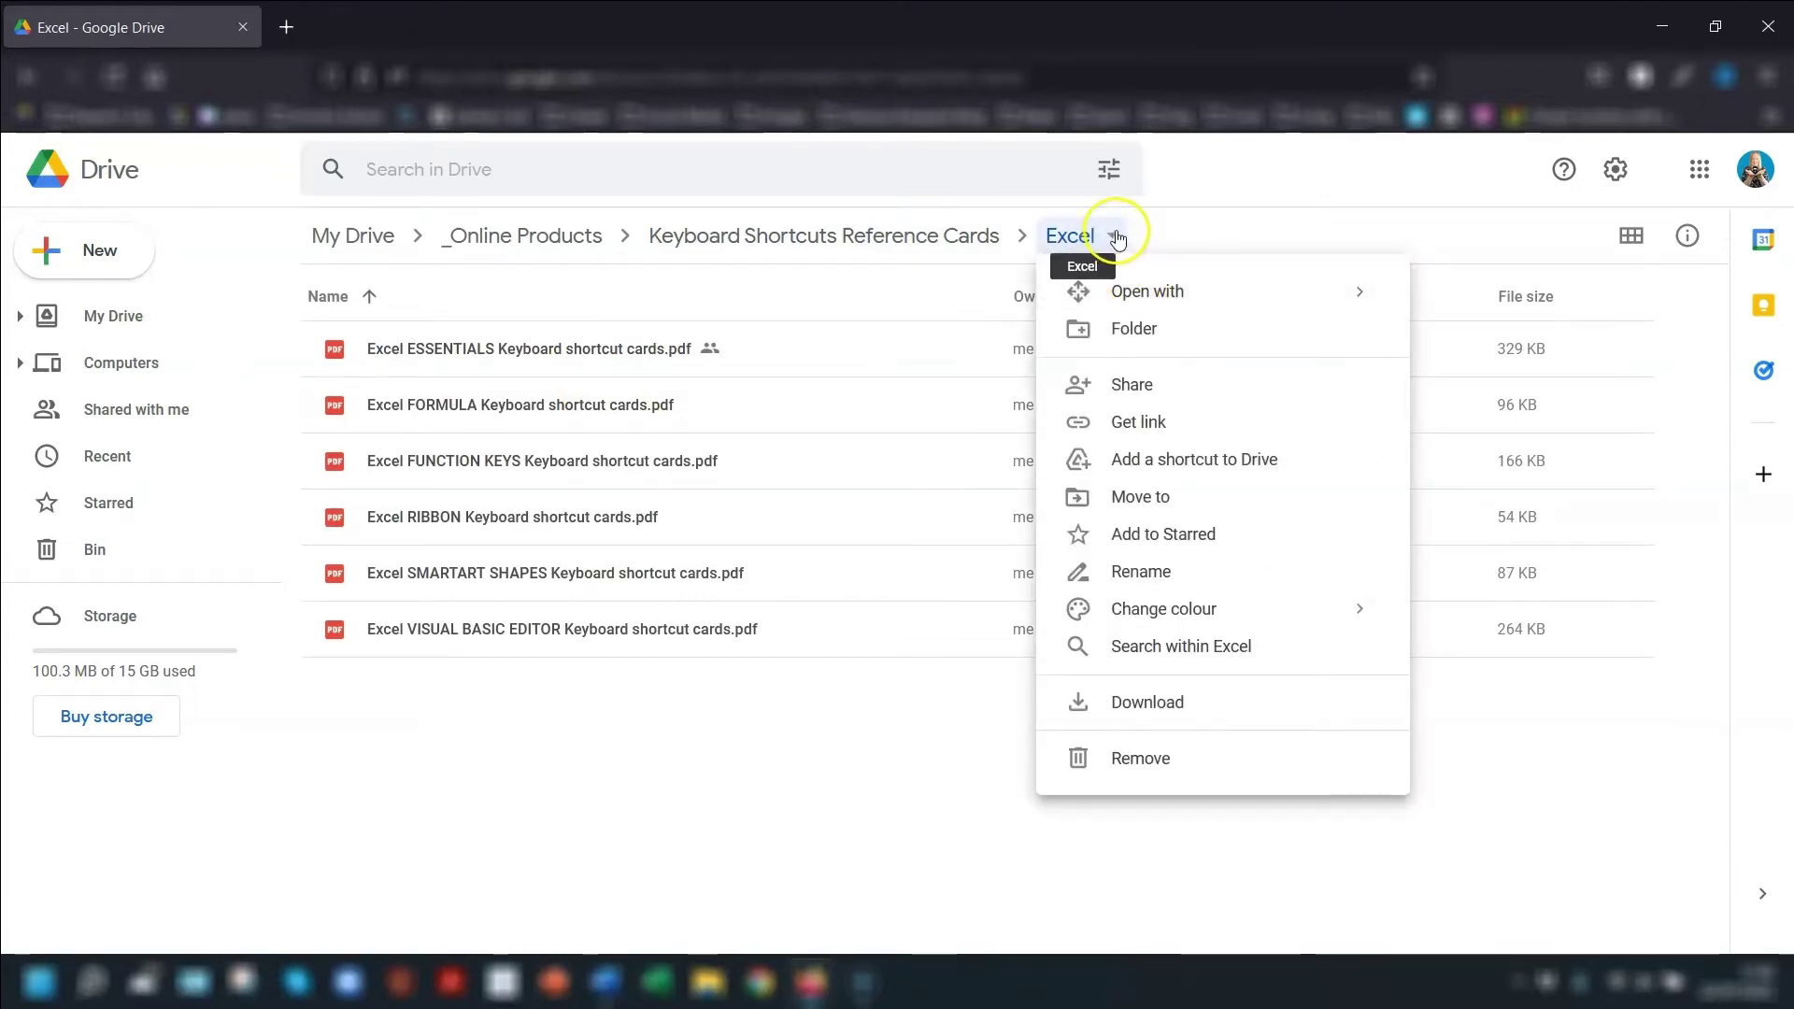
pyautogui.click(1127, 428)
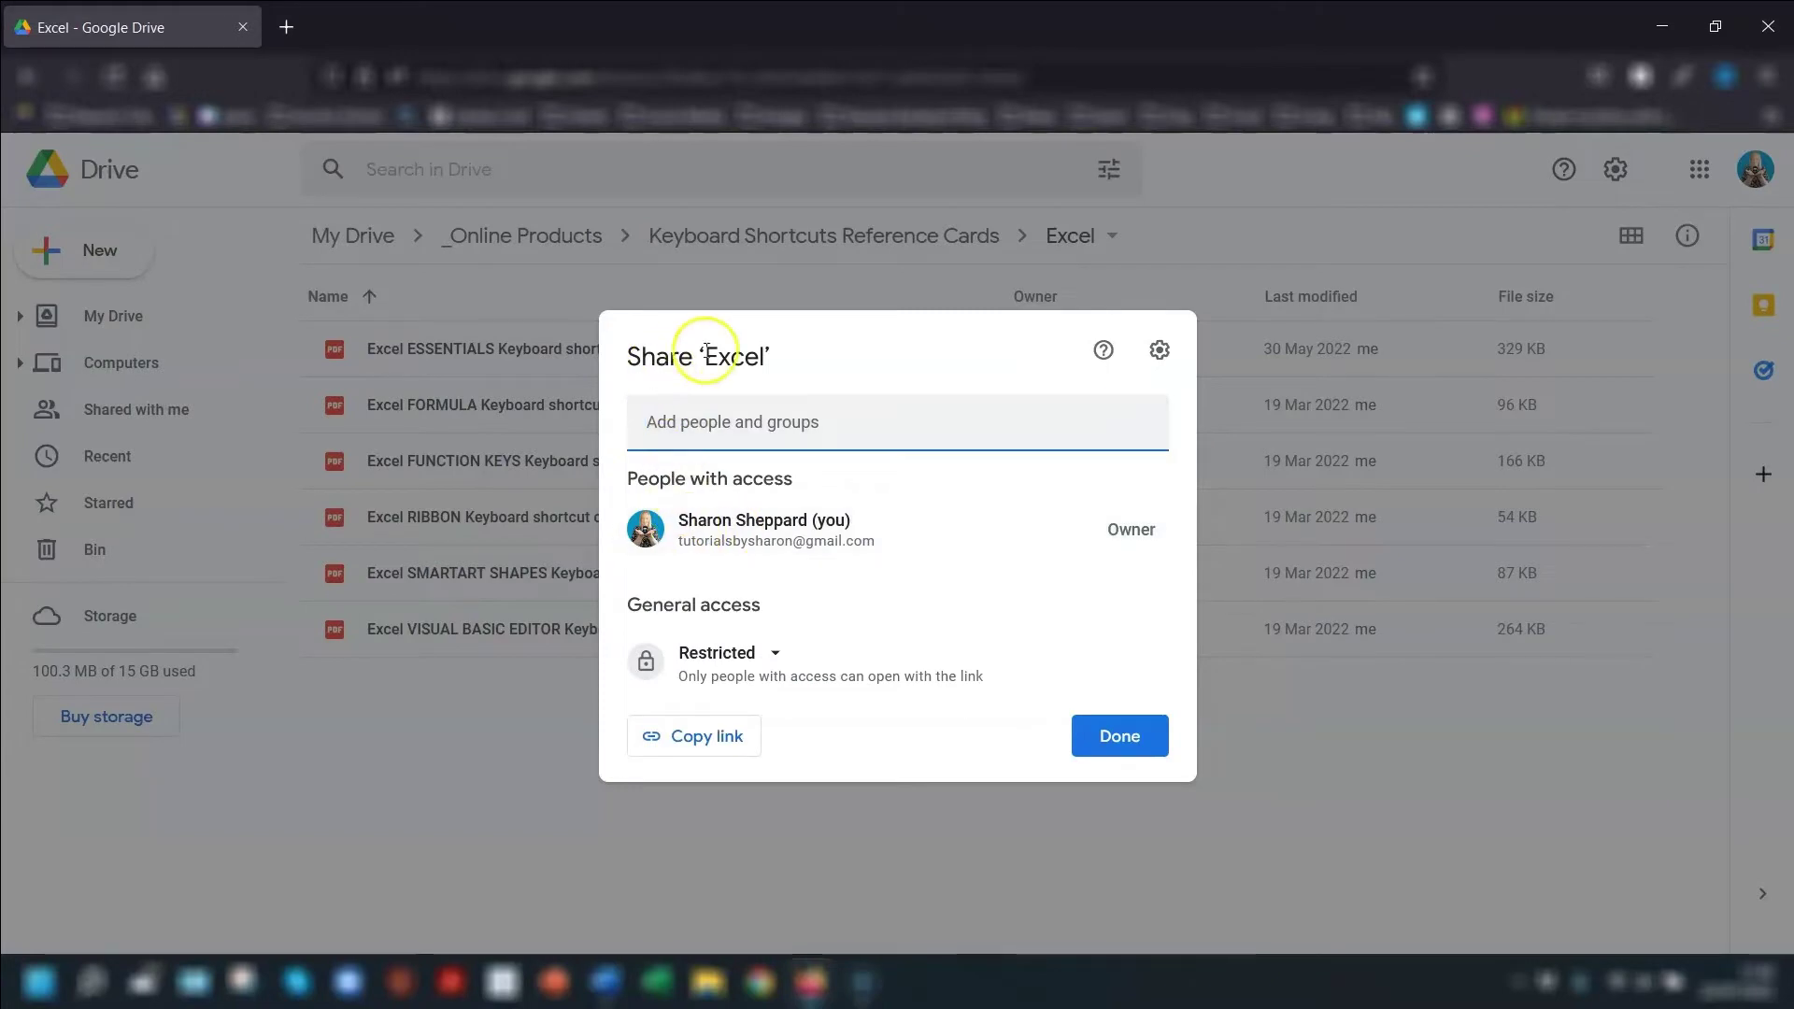
pyautogui.moveTo(699, 355); pyautogui.dragTo(797, 362)
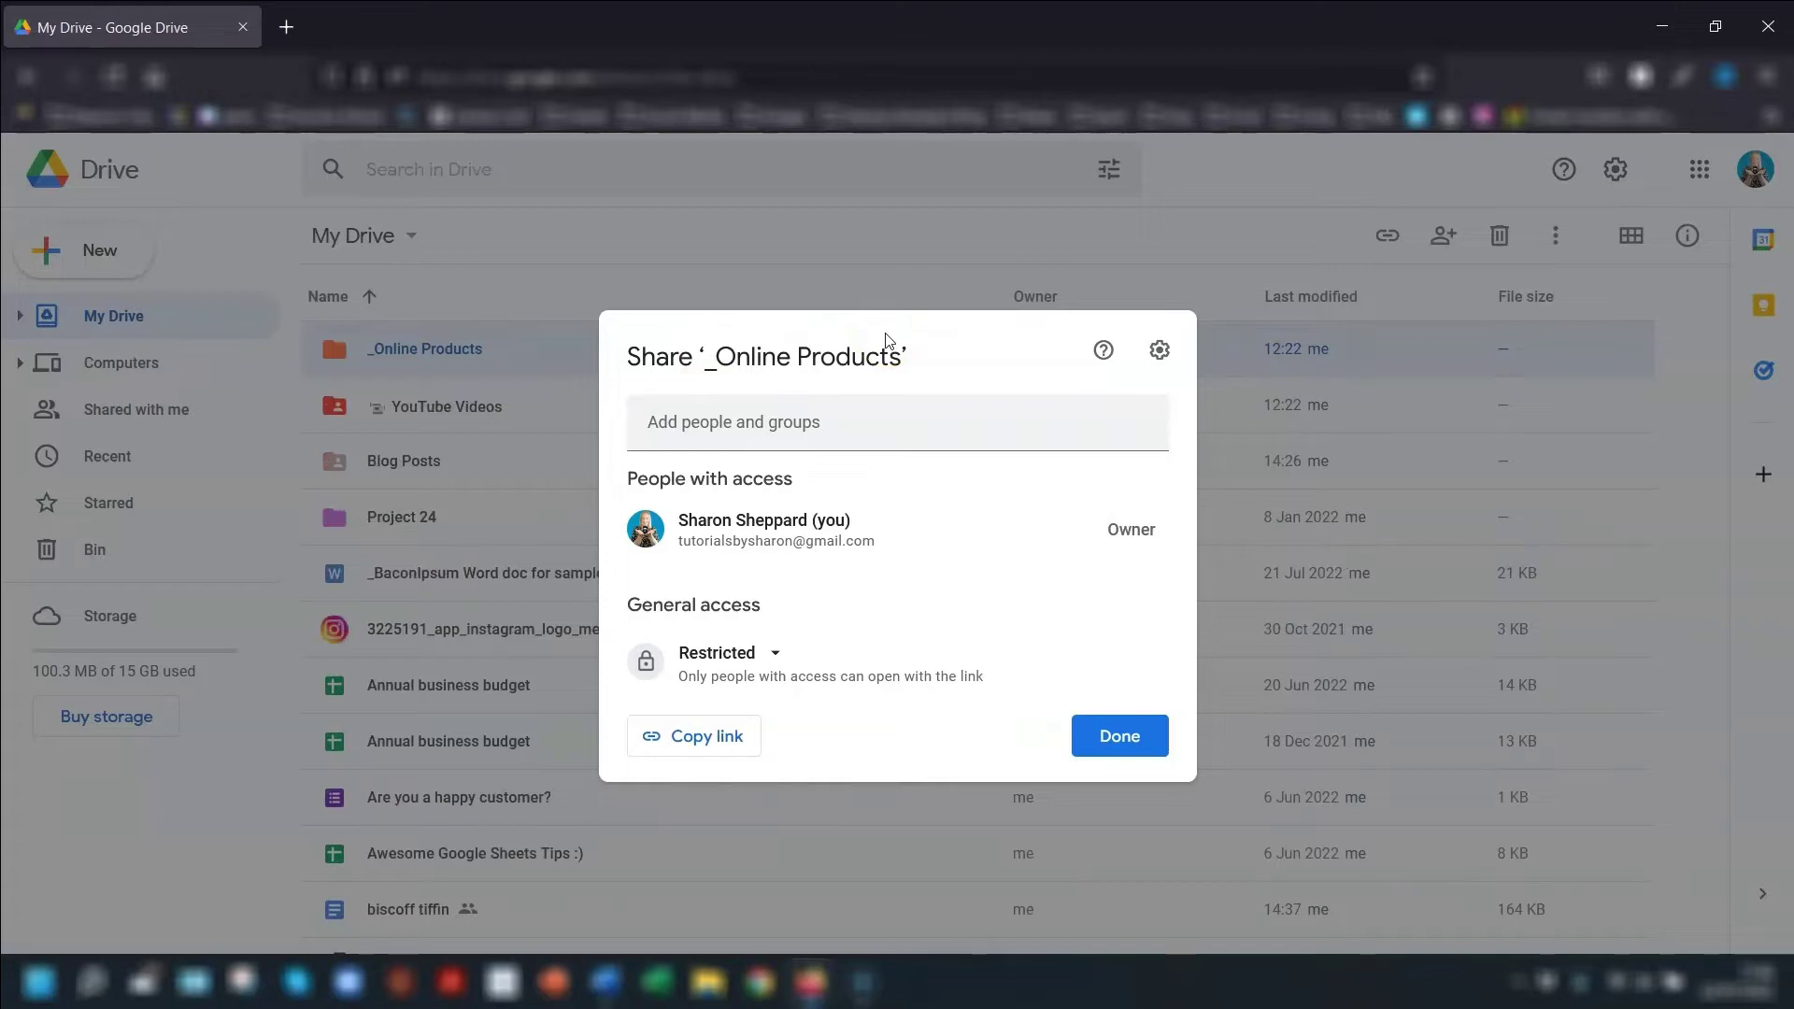
# - Try to add a suggested contact to the sharing settings of the _Online Products folder
pyautogui.click(838, 404)
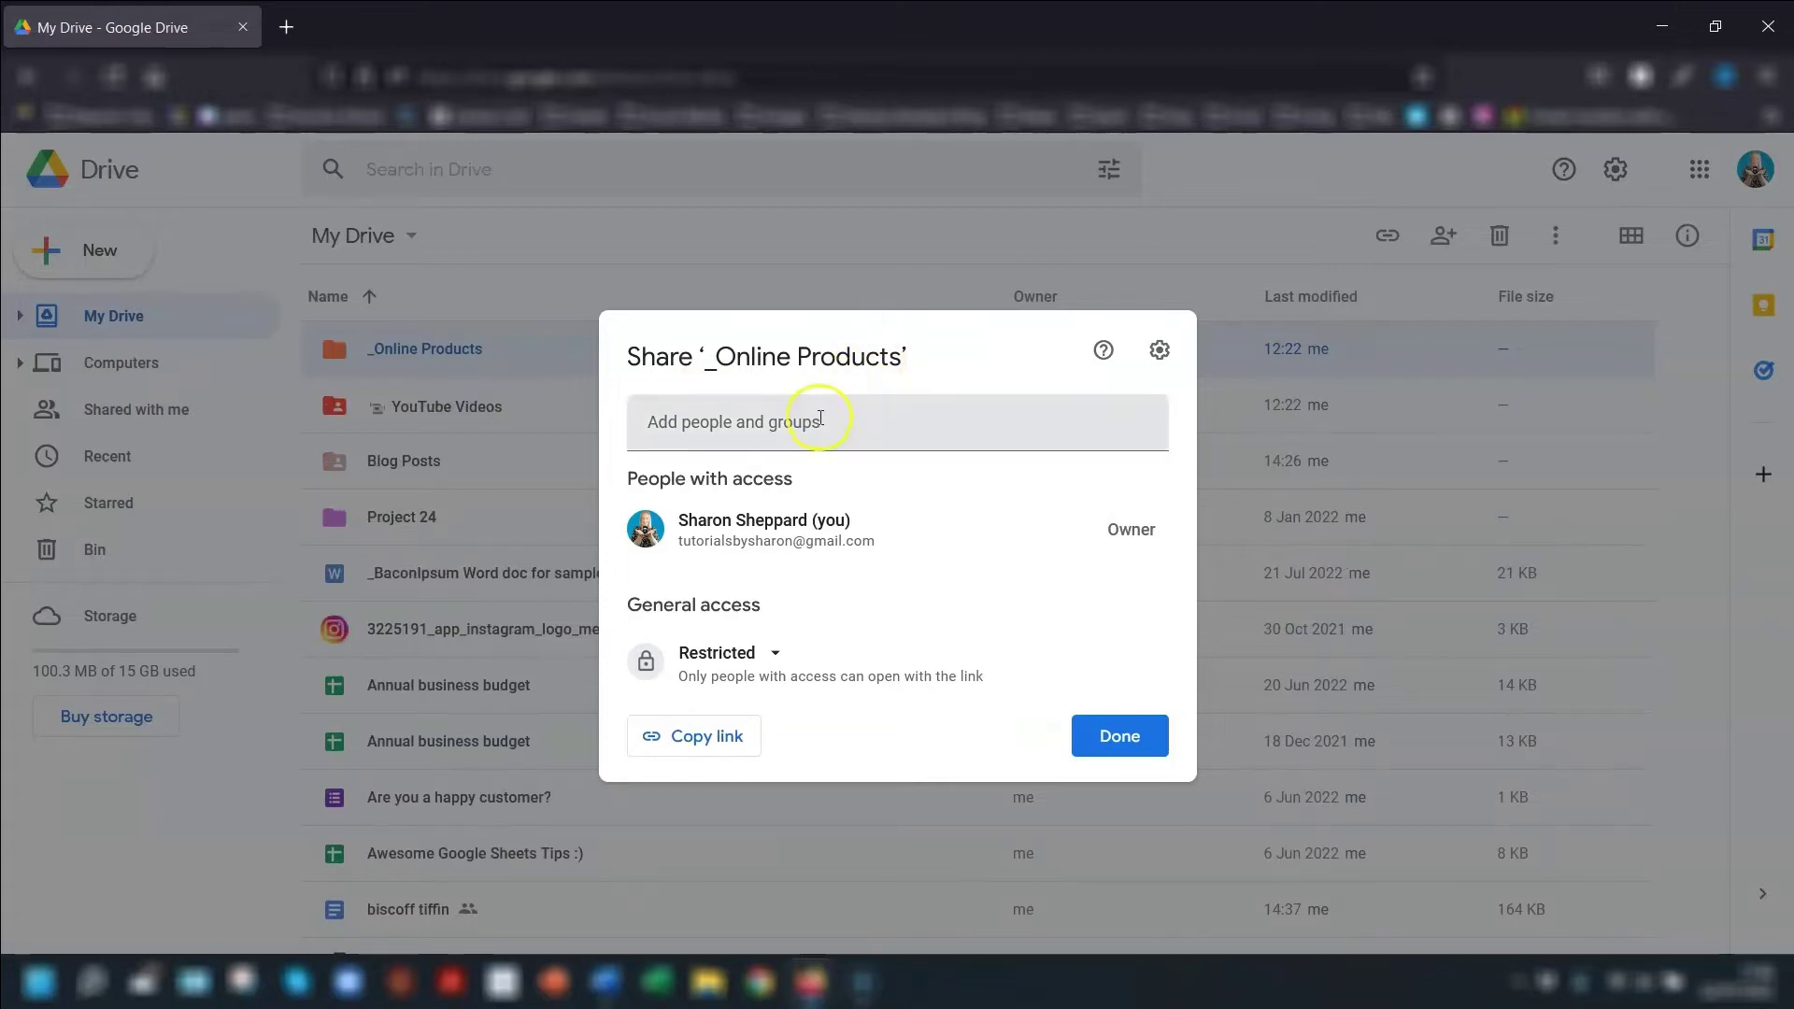
pyautogui.write('shar')
pyautogui.click(867, 485)
pyautogui.press('Escape')
# - Copy the sharing link of the _Online Products folder, and reopen the folder's link settings
pyautogui.click(435, 349)
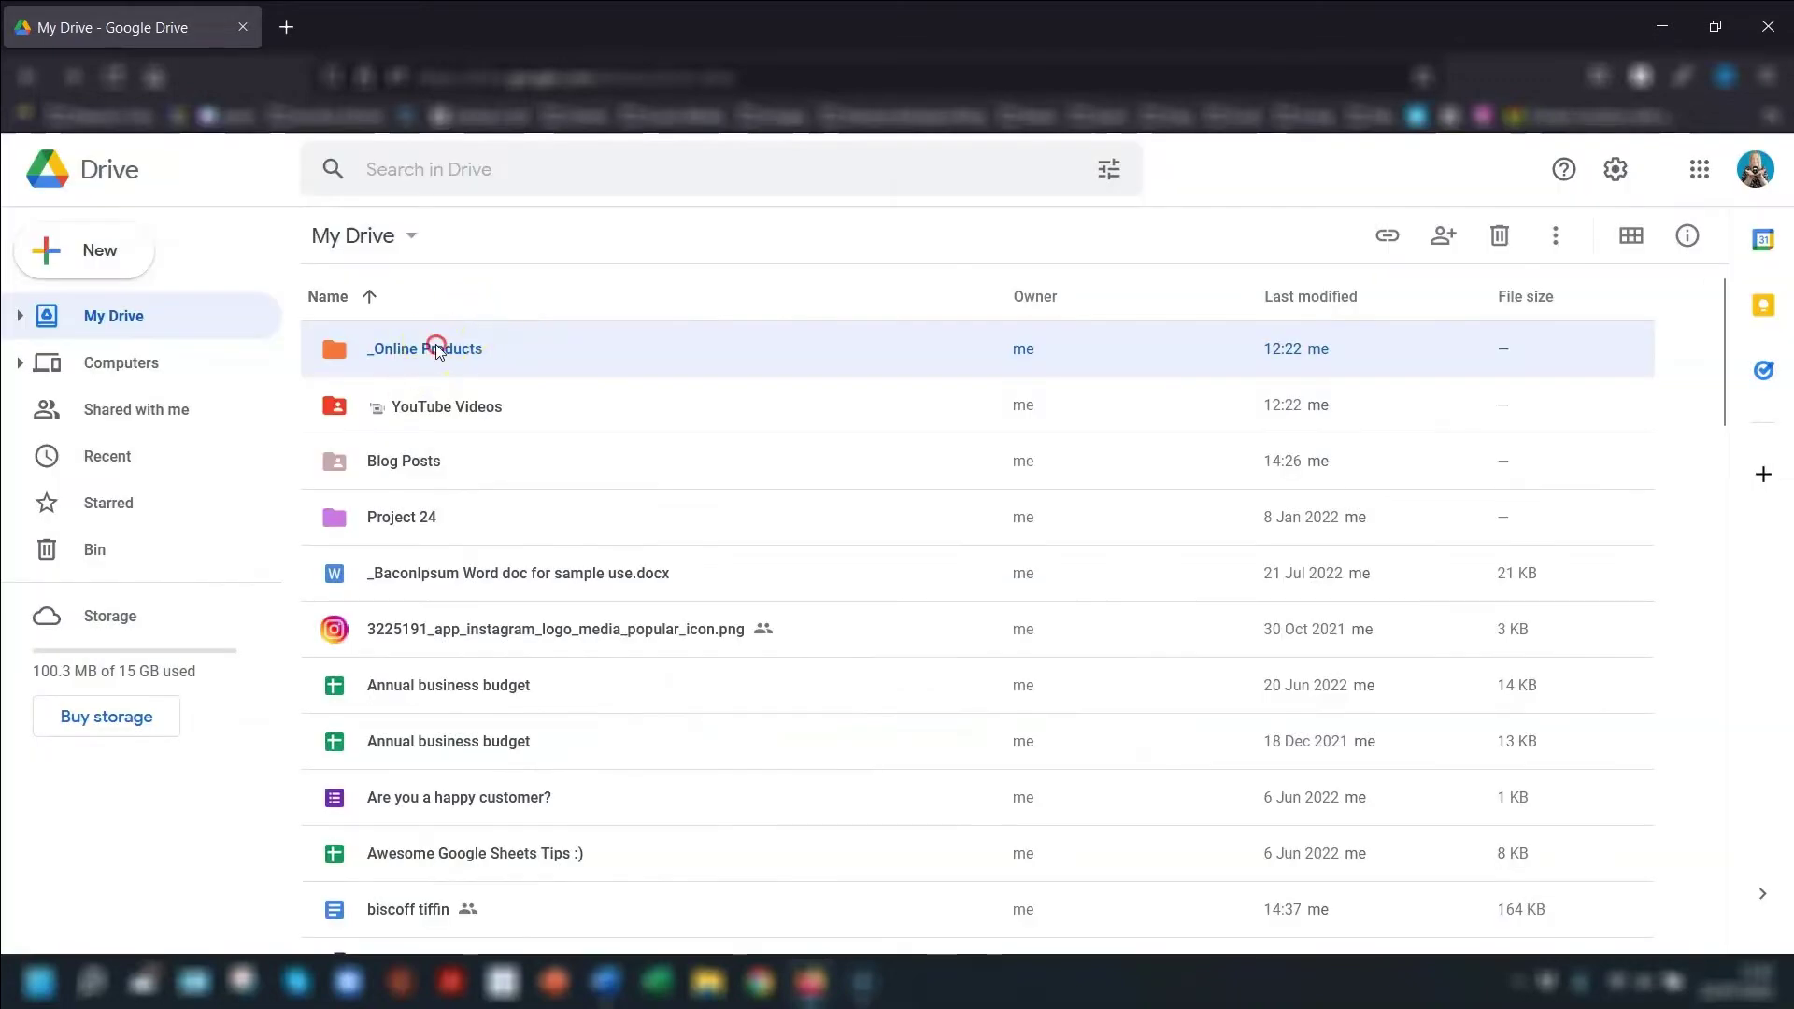
pyautogui.rightClick(436, 351)
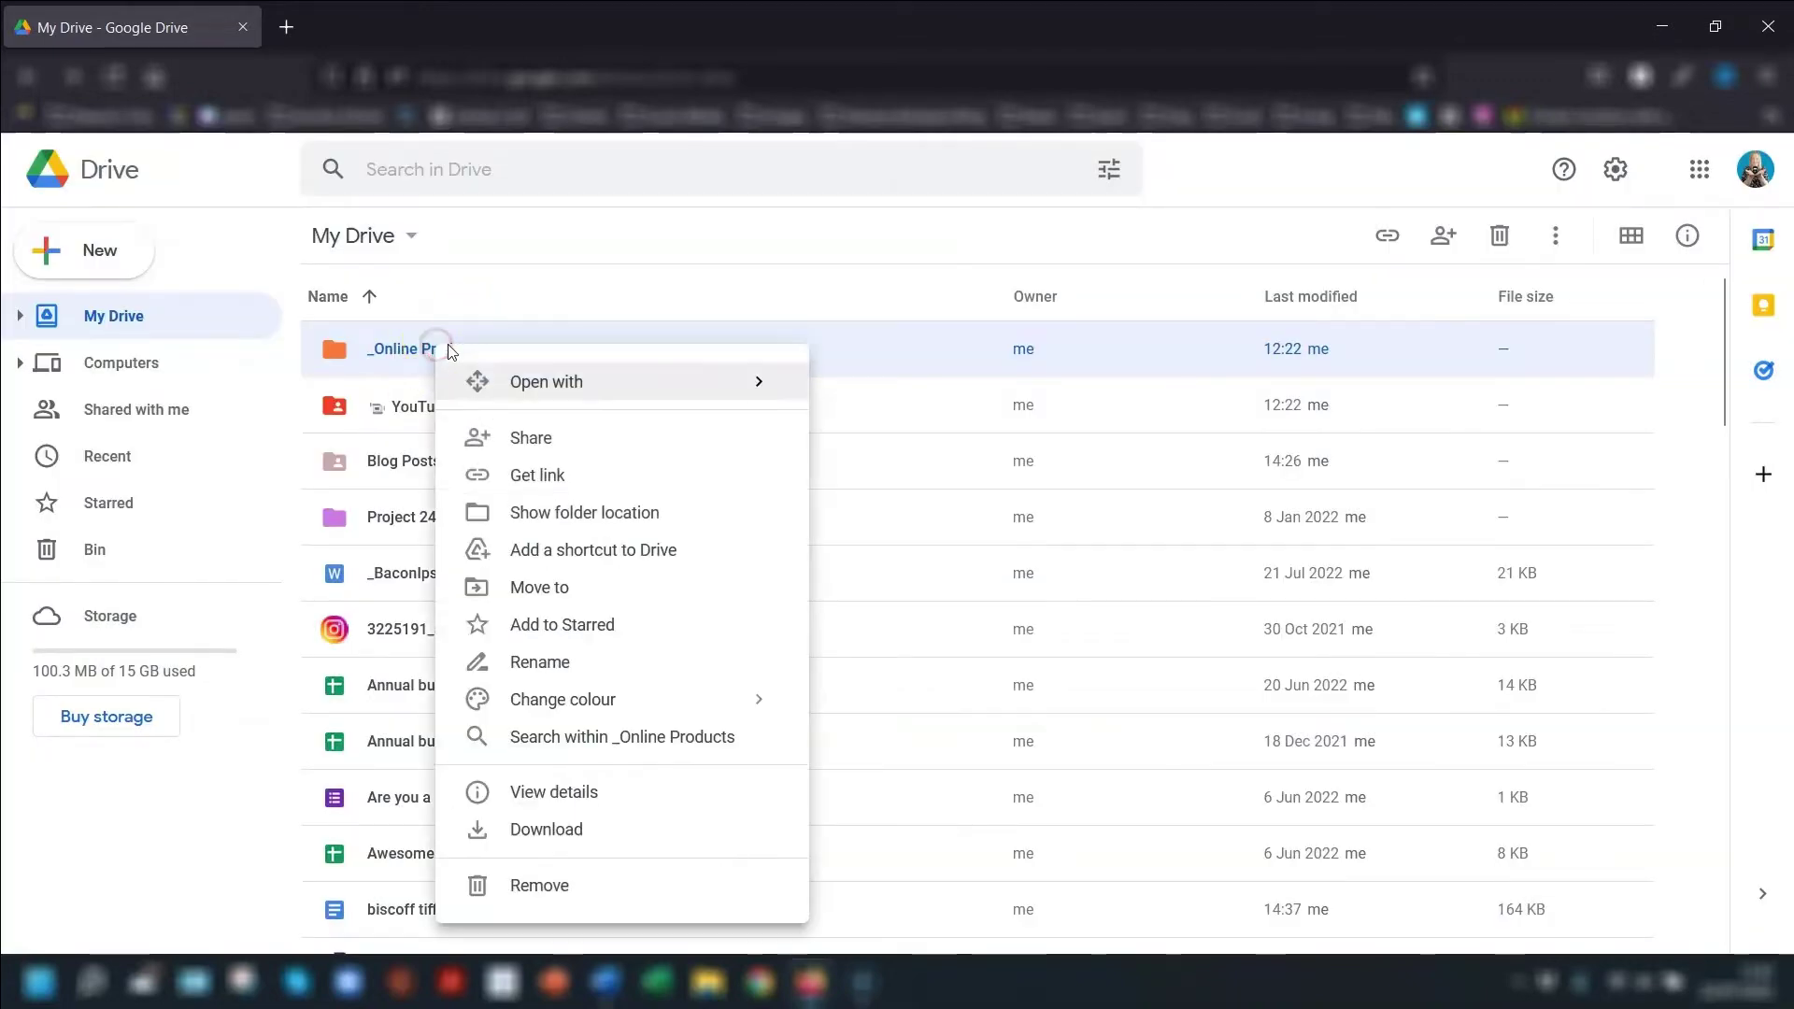
pyautogui.click(530, 477)
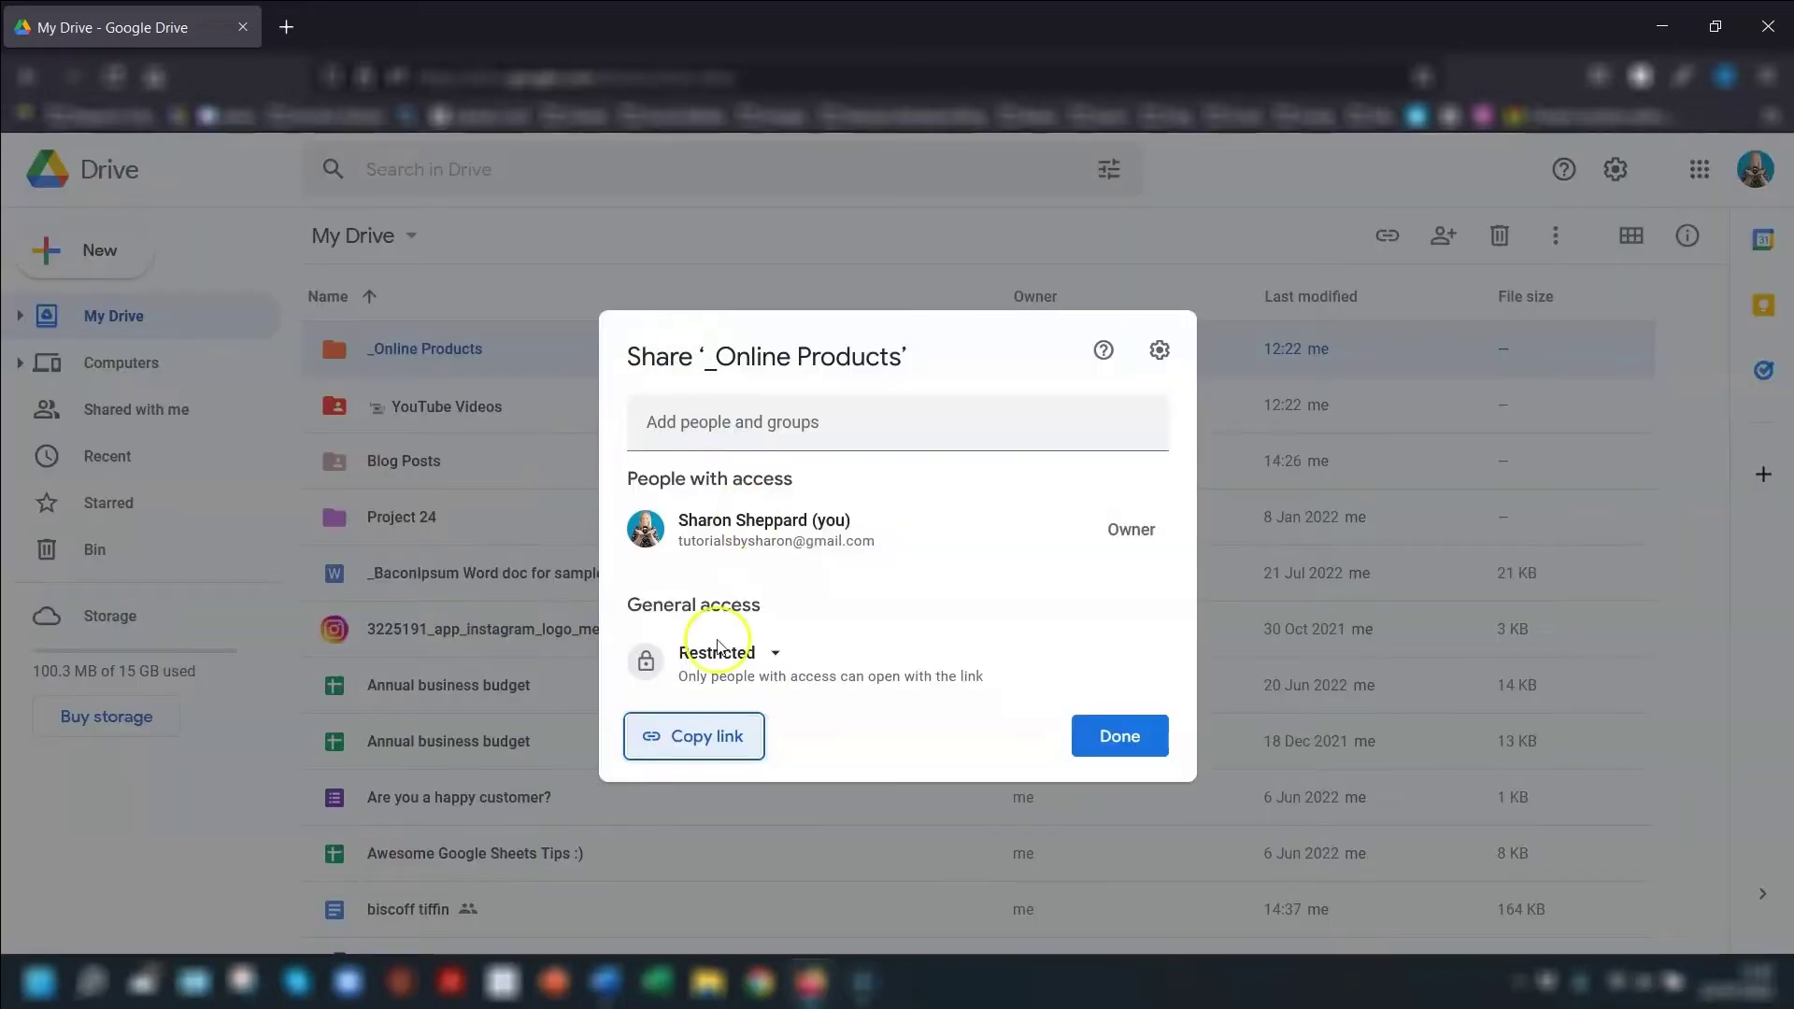
pyautogui.click(688, 739)
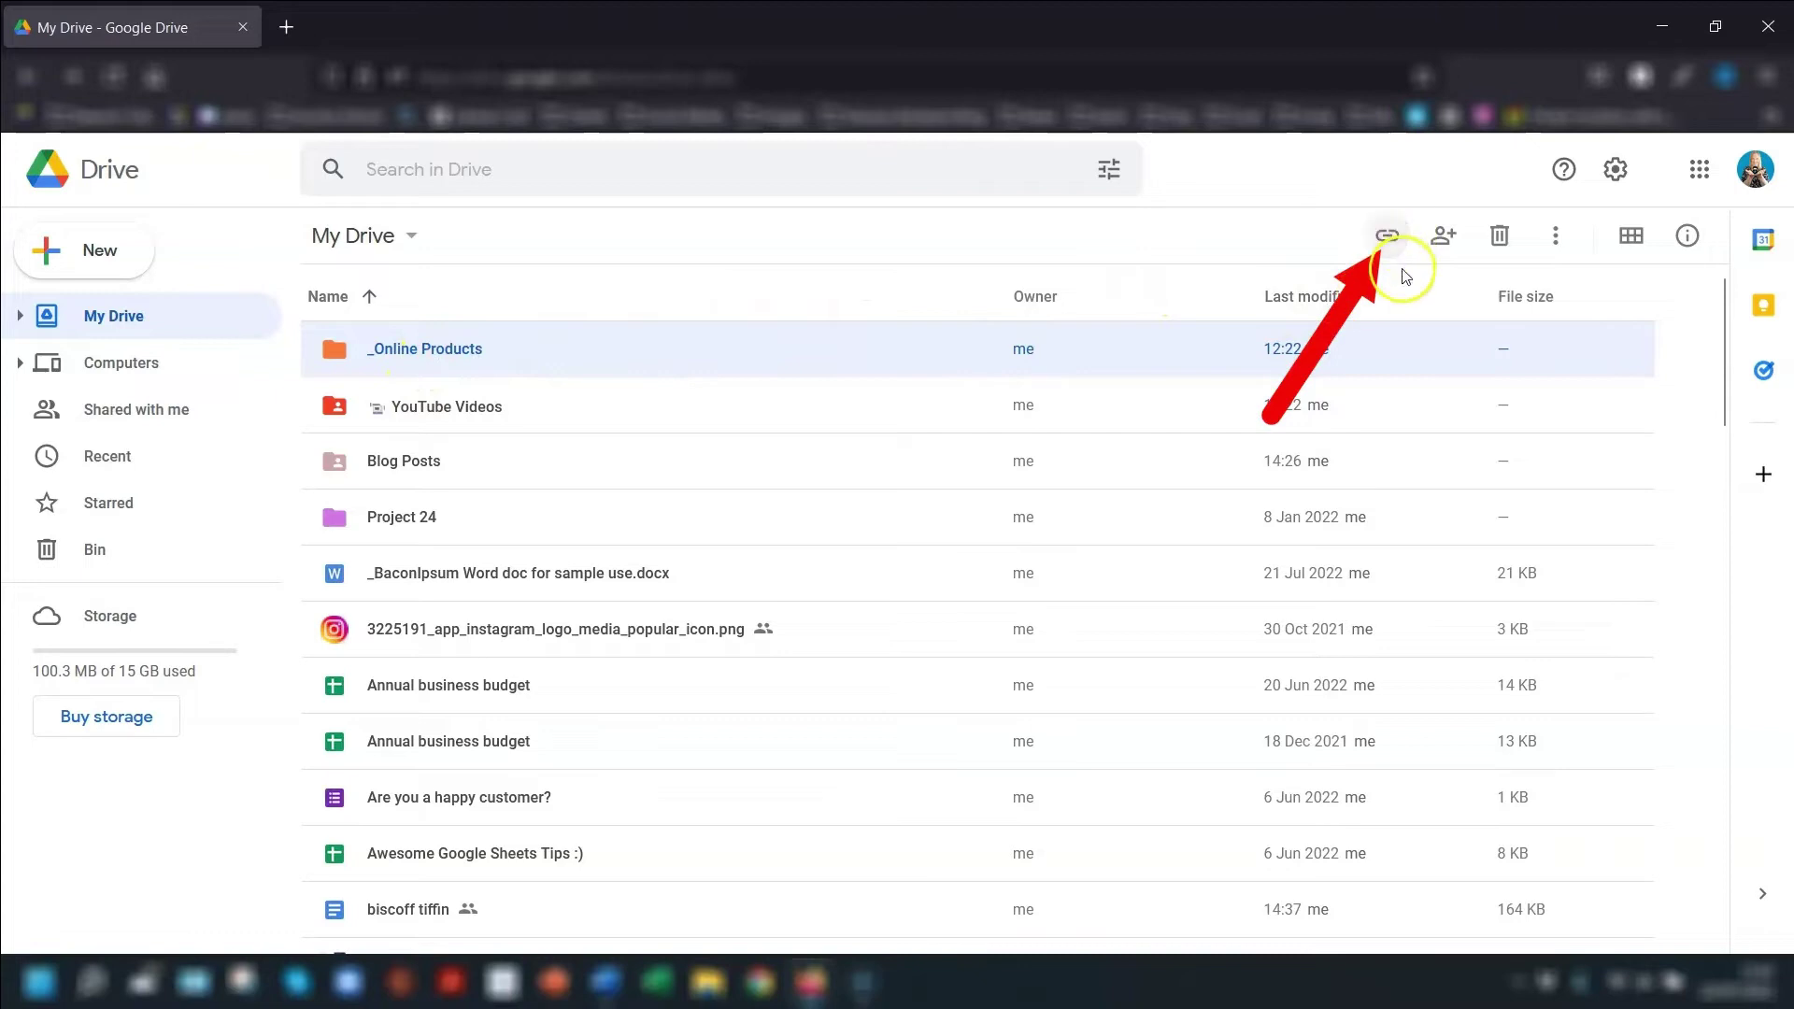
pyautogui.click(1387, 235)
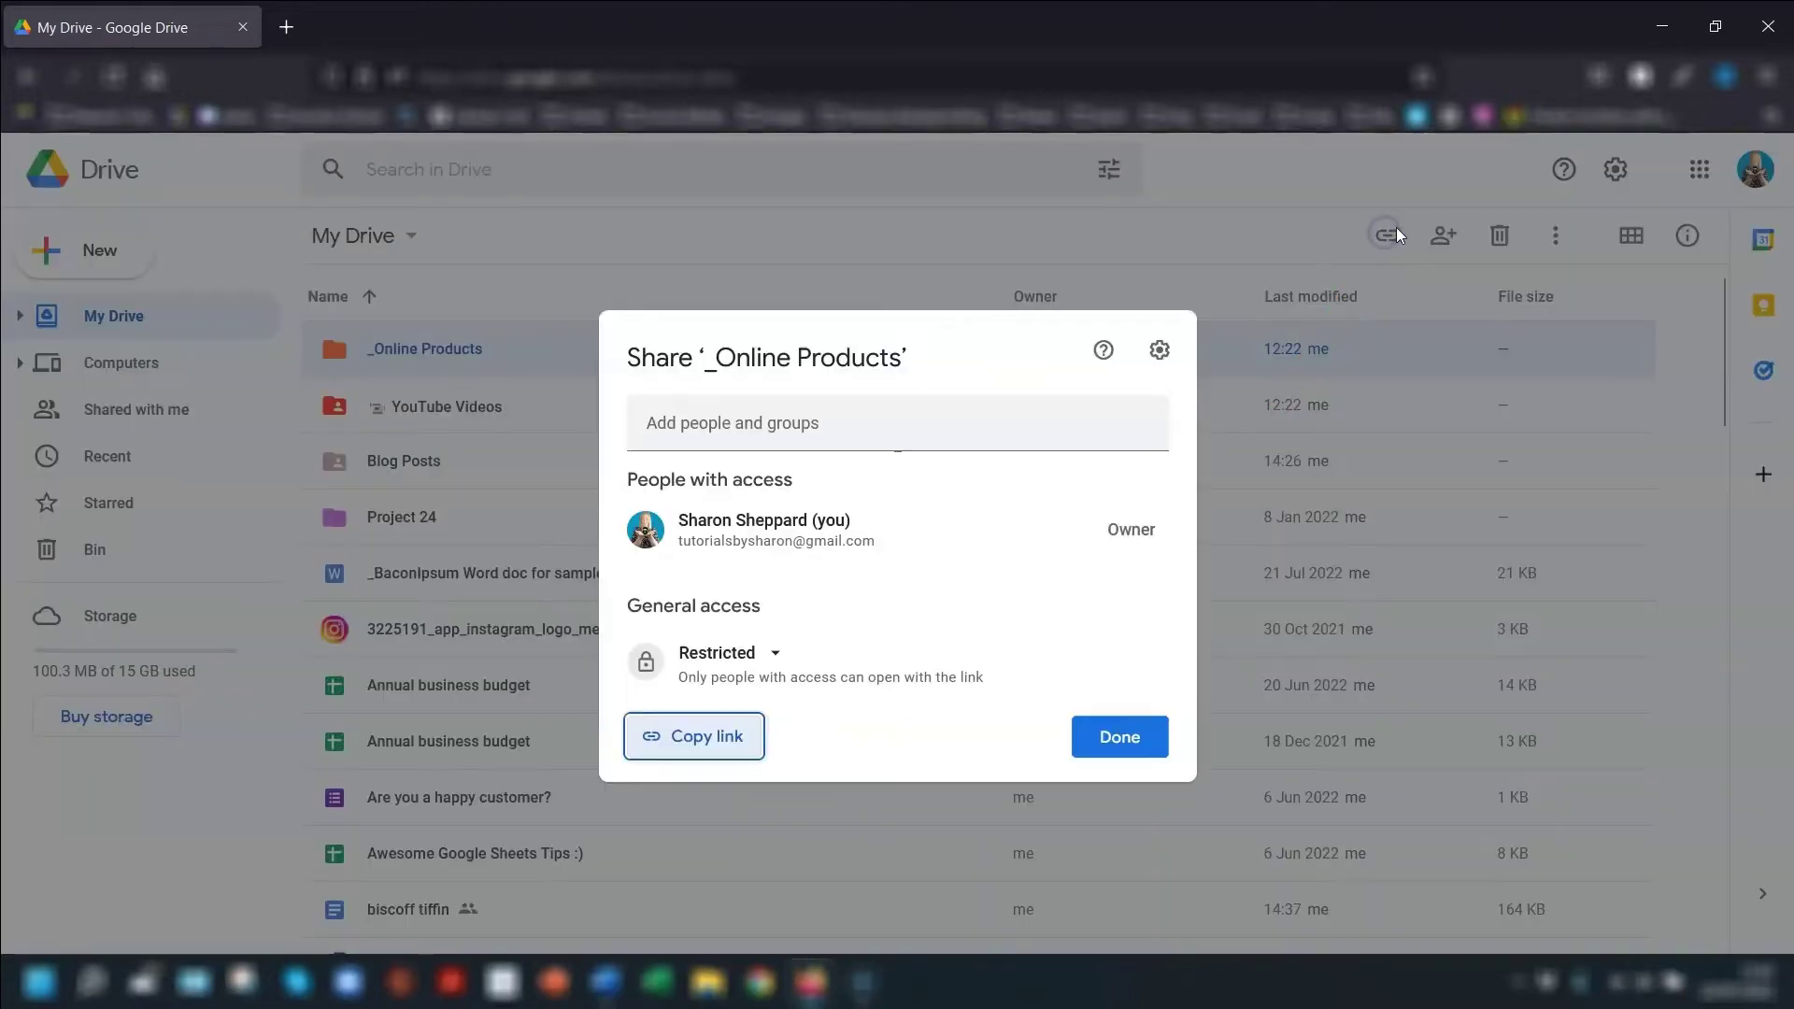
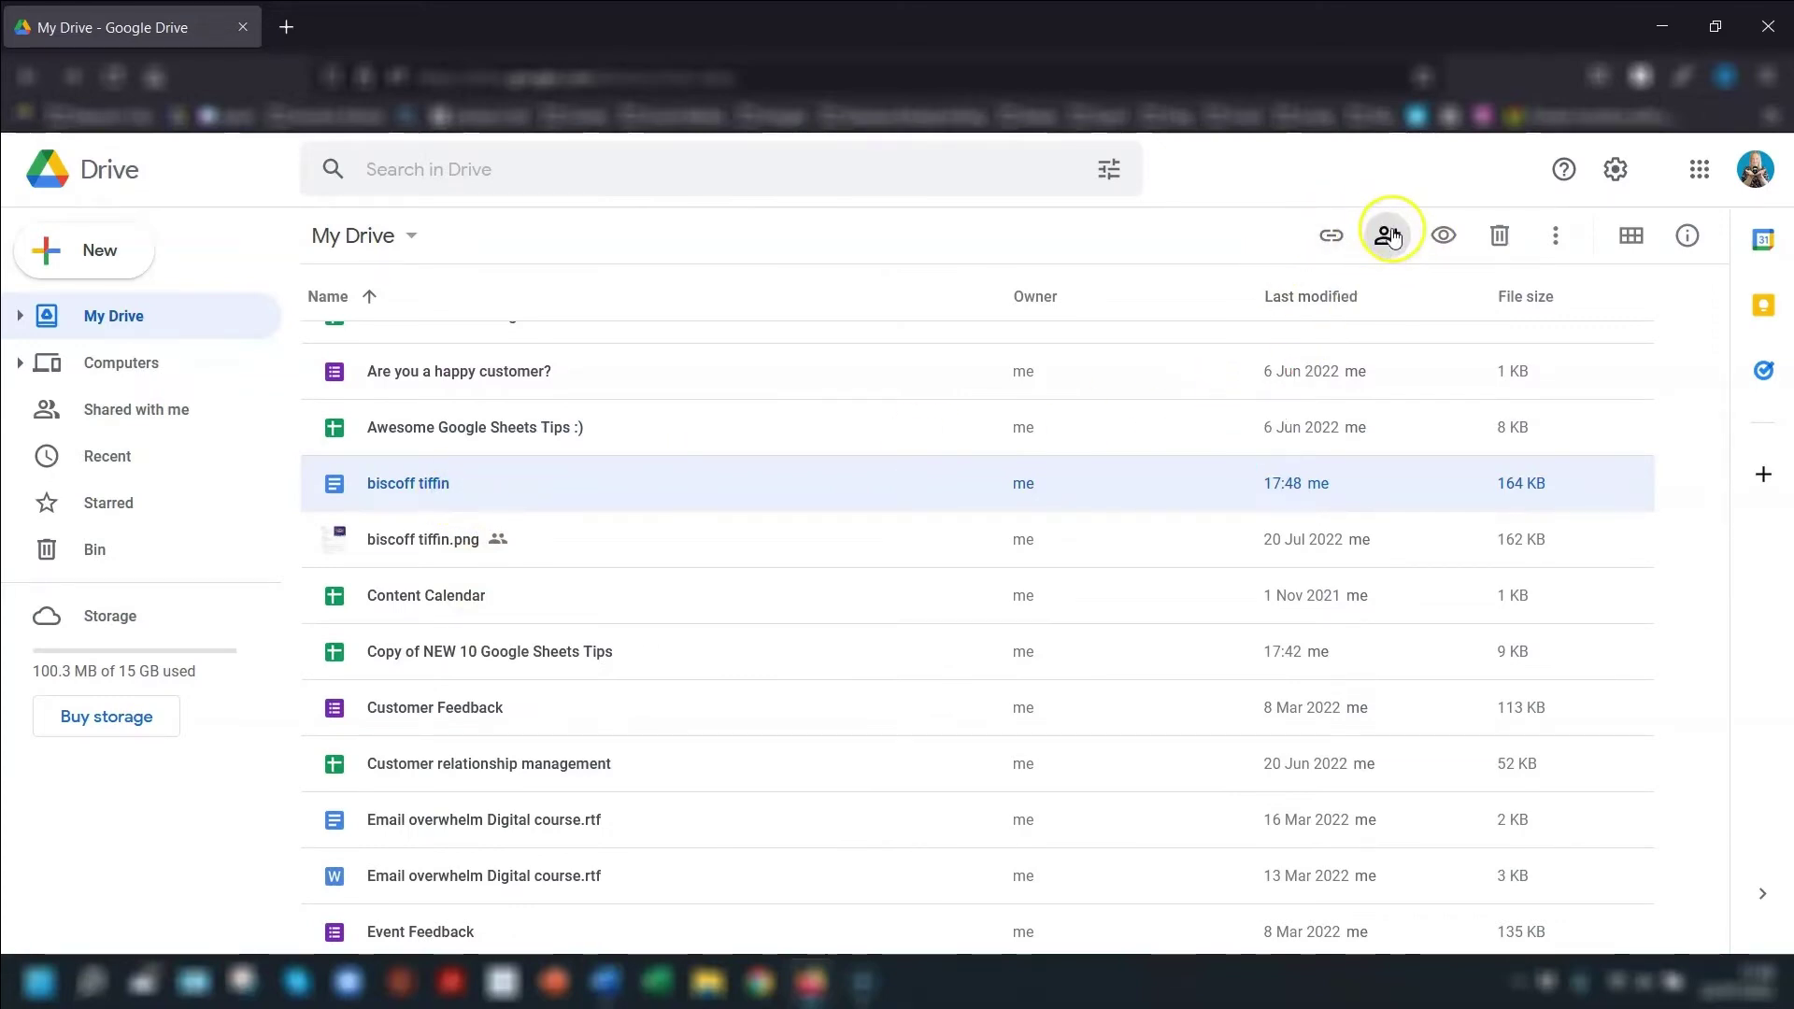
# - View the sharing settings of the biscoff tiffin file in My Drive and again from inside the opened document, without making changes
pyautogui.click(1390, 236)
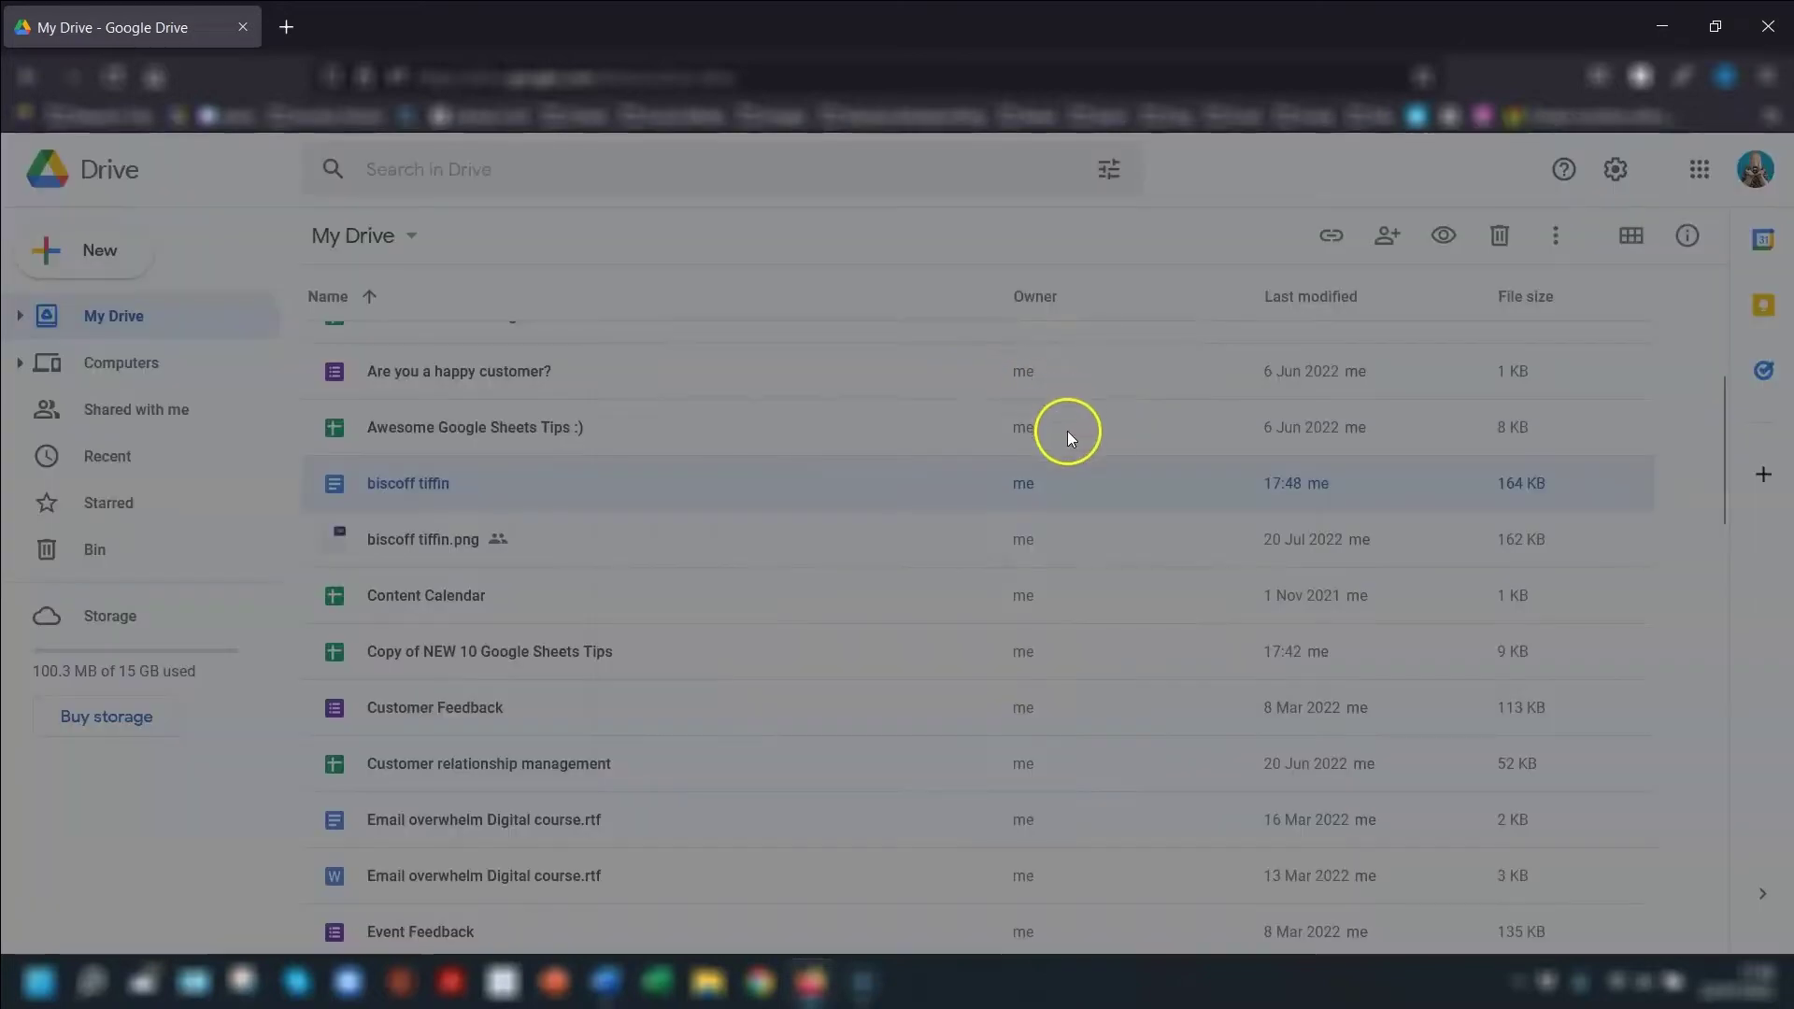
pyautogui.click(896, 235)
pyautogui.doubleClick(440, 484)
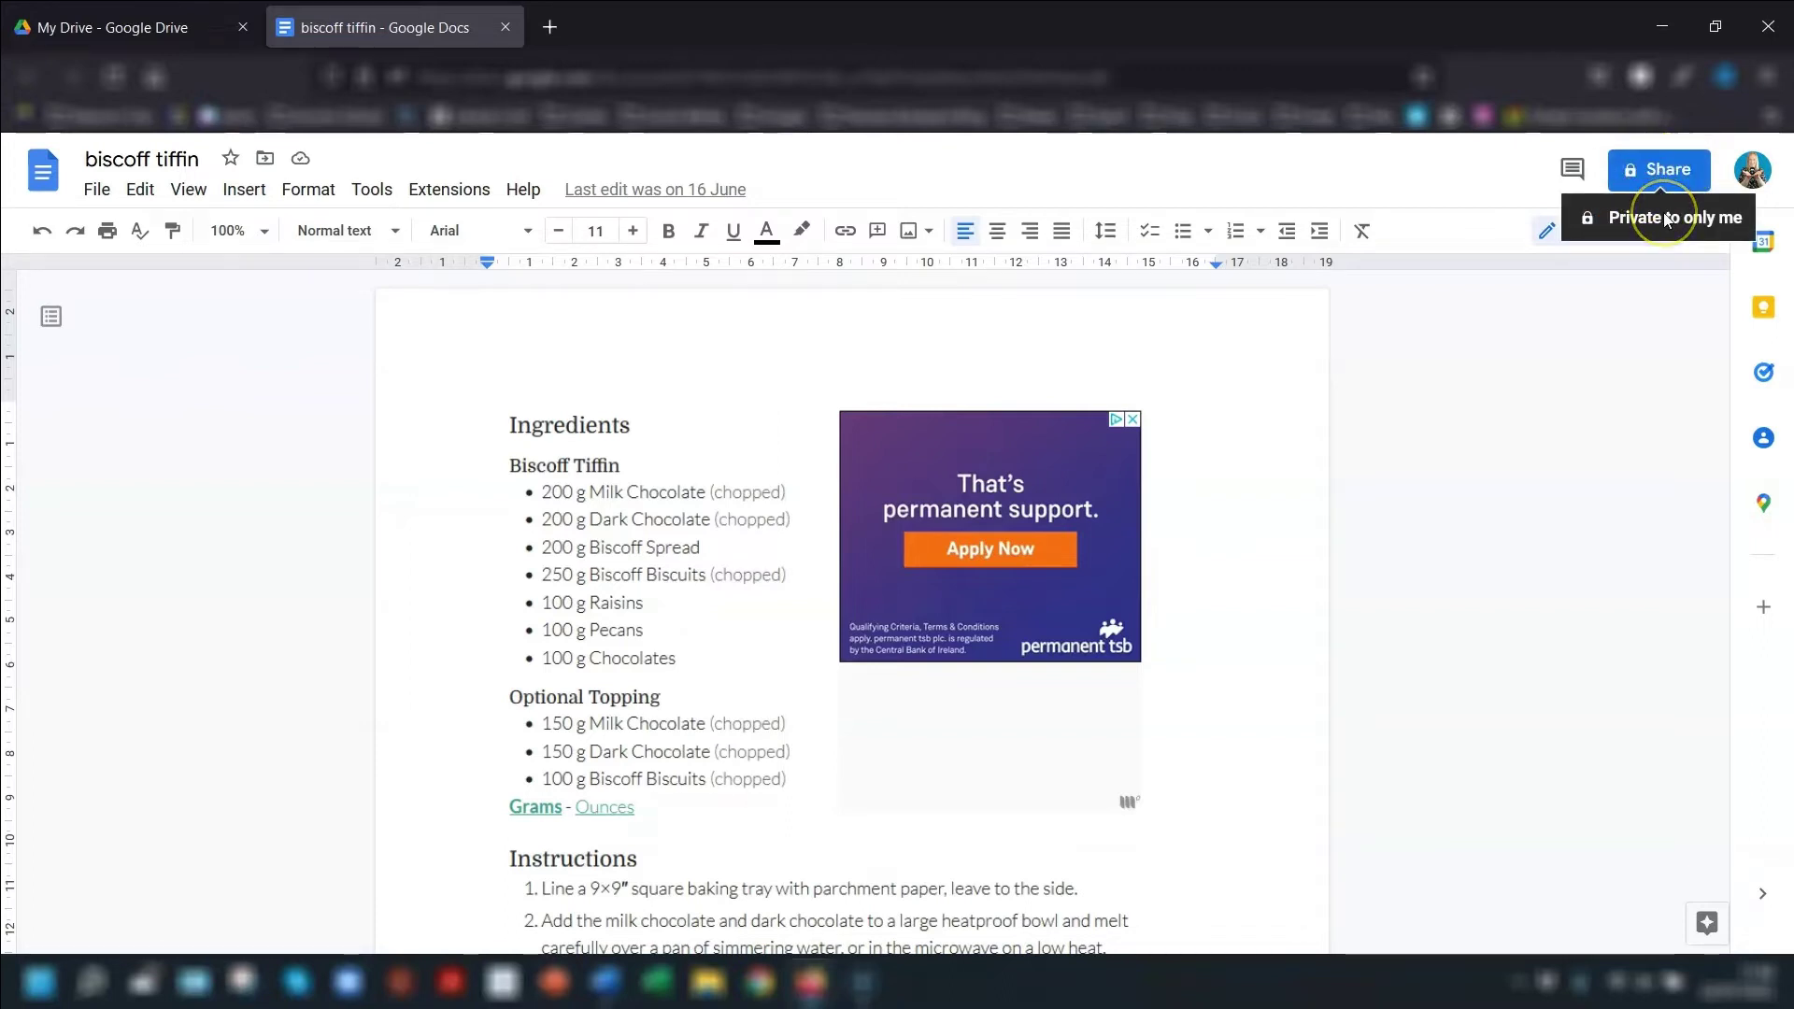
pyautogui.click(1660, 170)
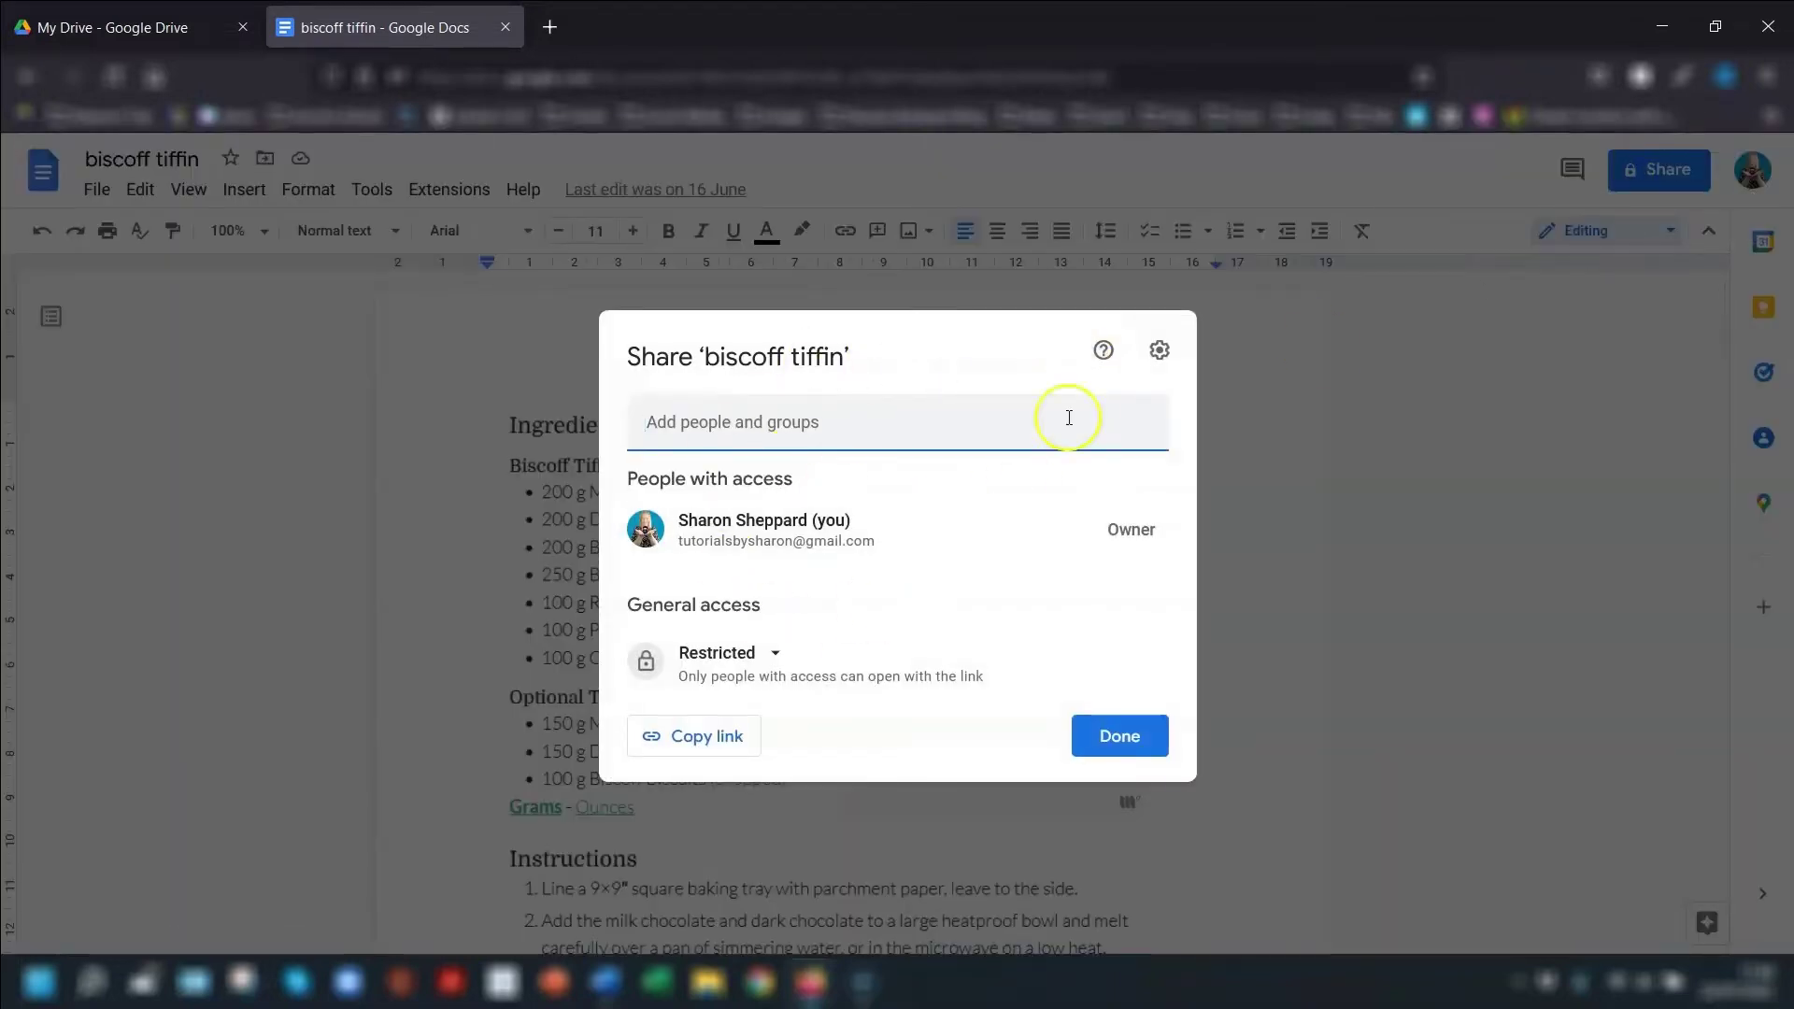
pyautogui.click(1422, 312)
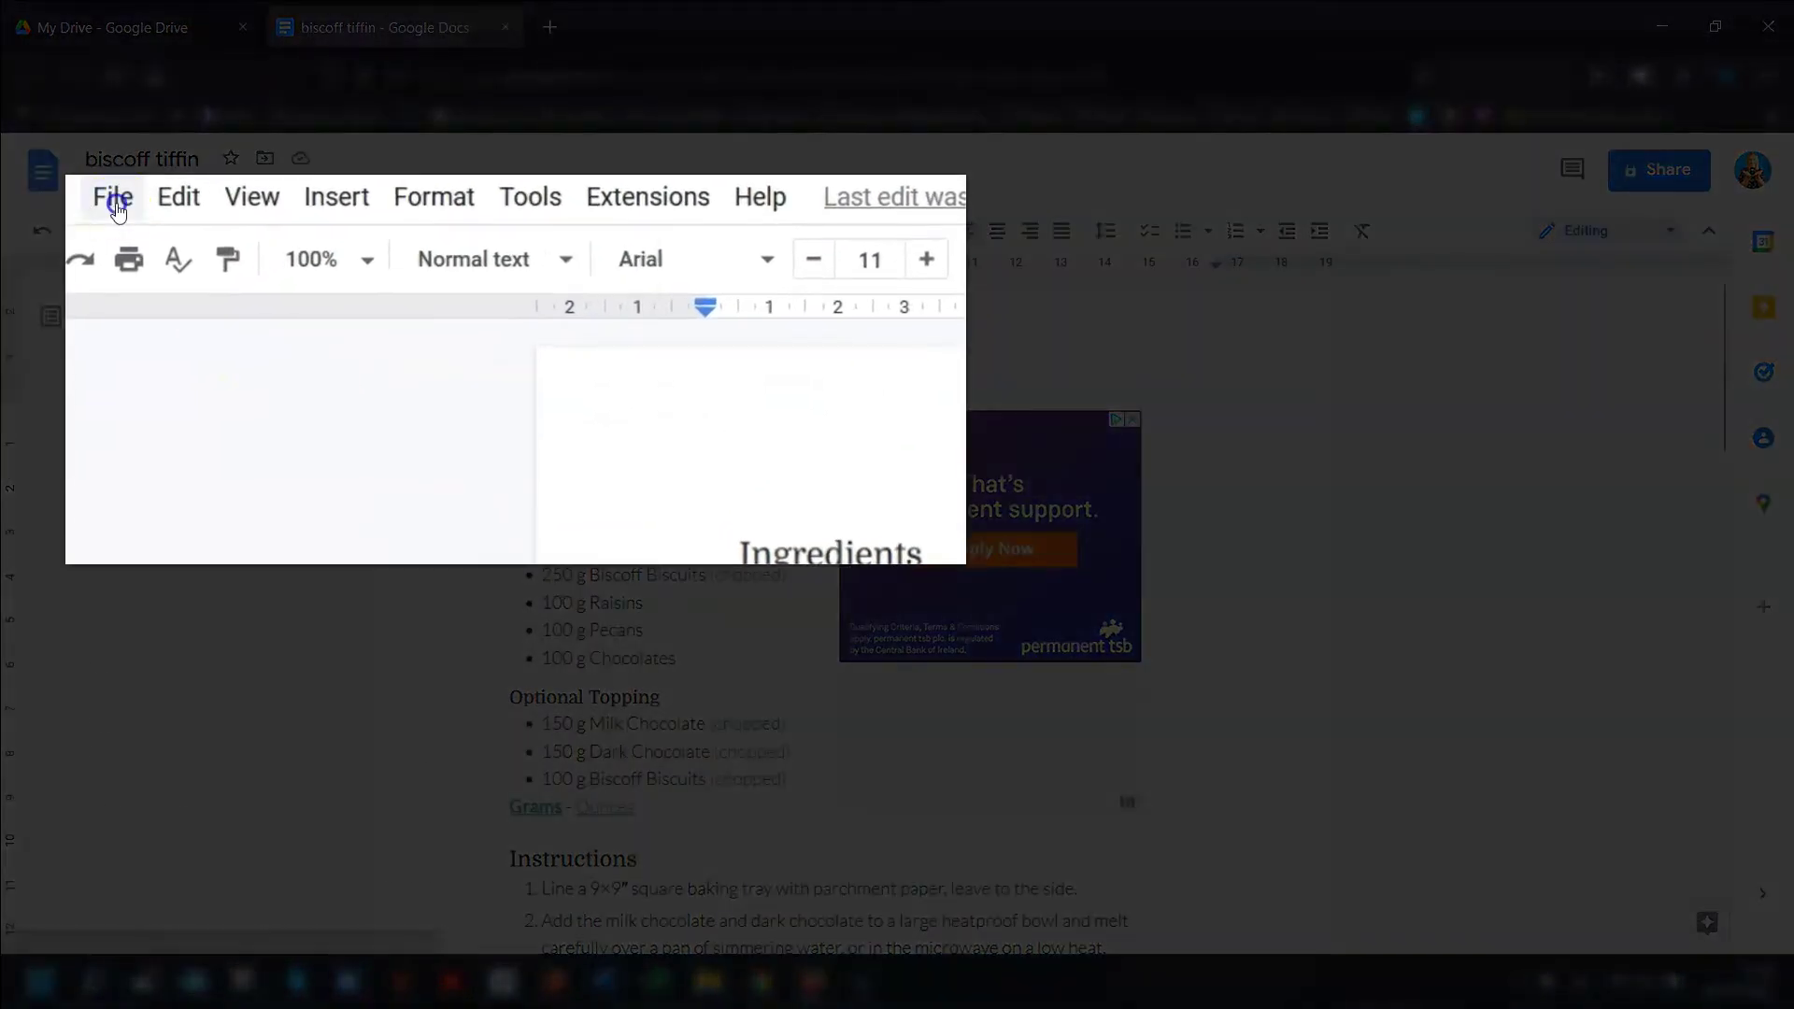
# - Try to share the biscoff tiffin document with a suggested contact as Editor with Notify people off, and discard the changes
pyautogui.click(105, 192)
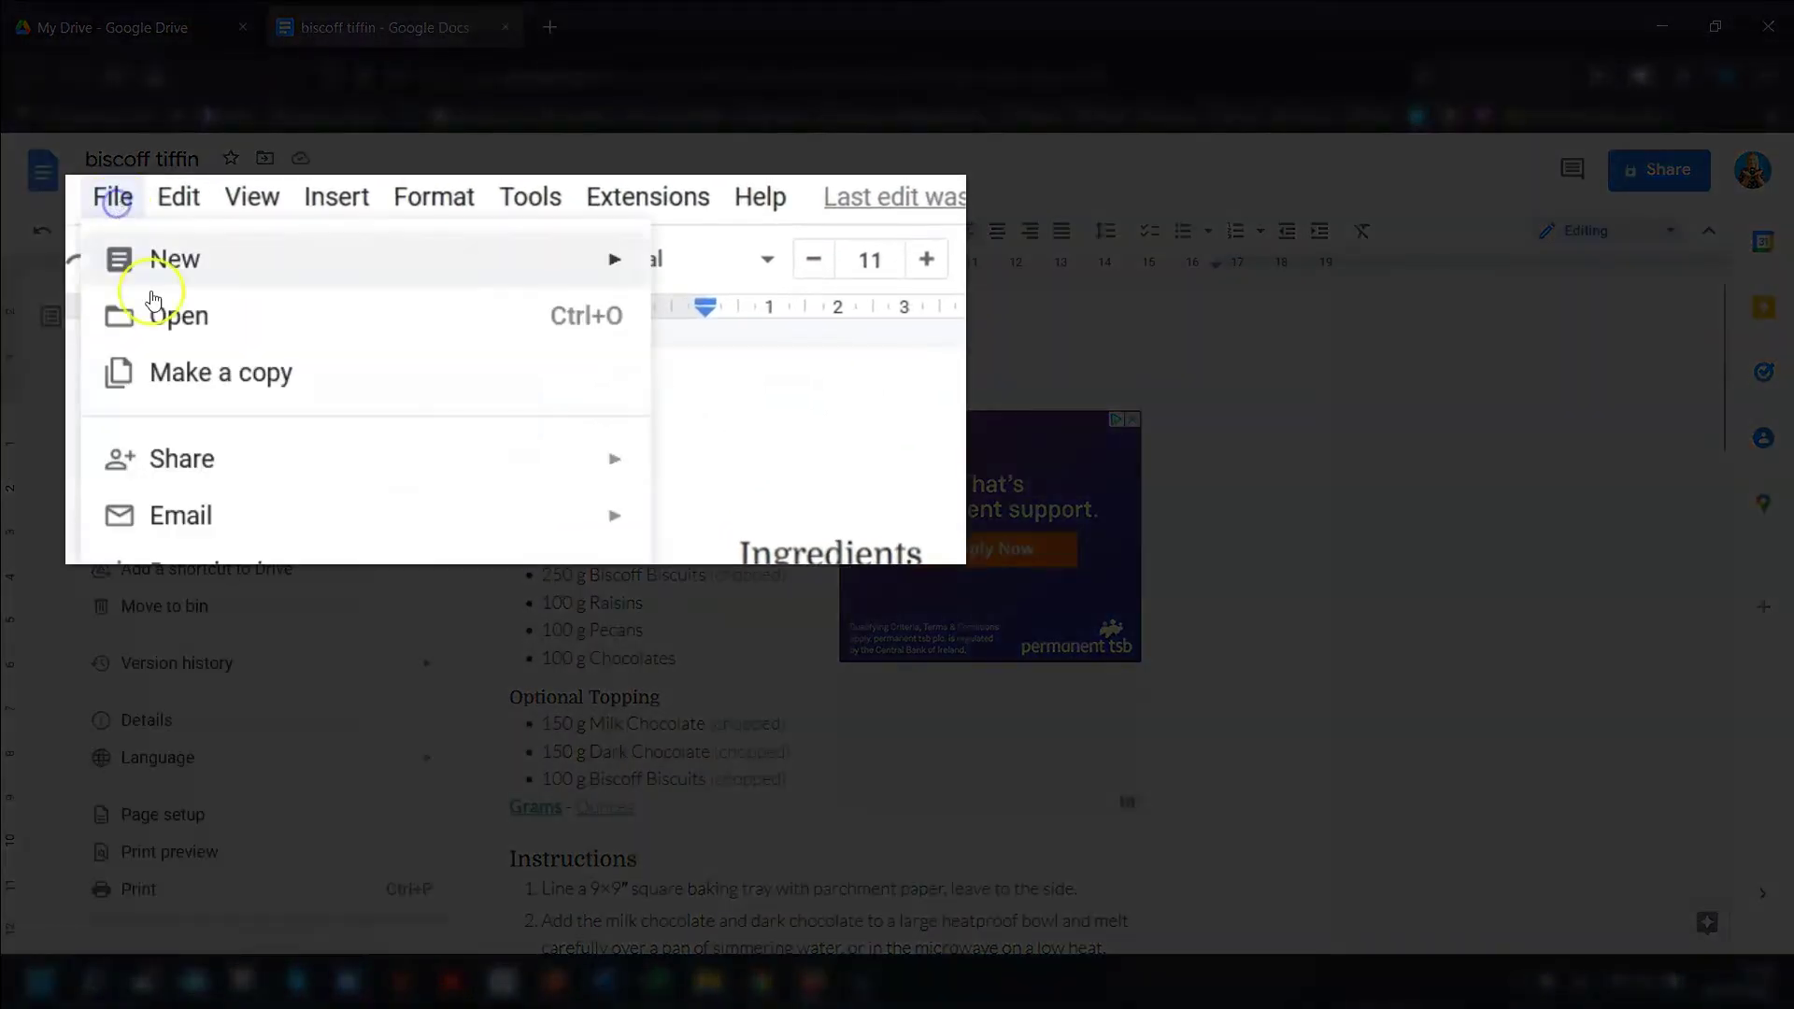
pyautogui.moveTo(629, 469)
pyautogui.click(786, 468)
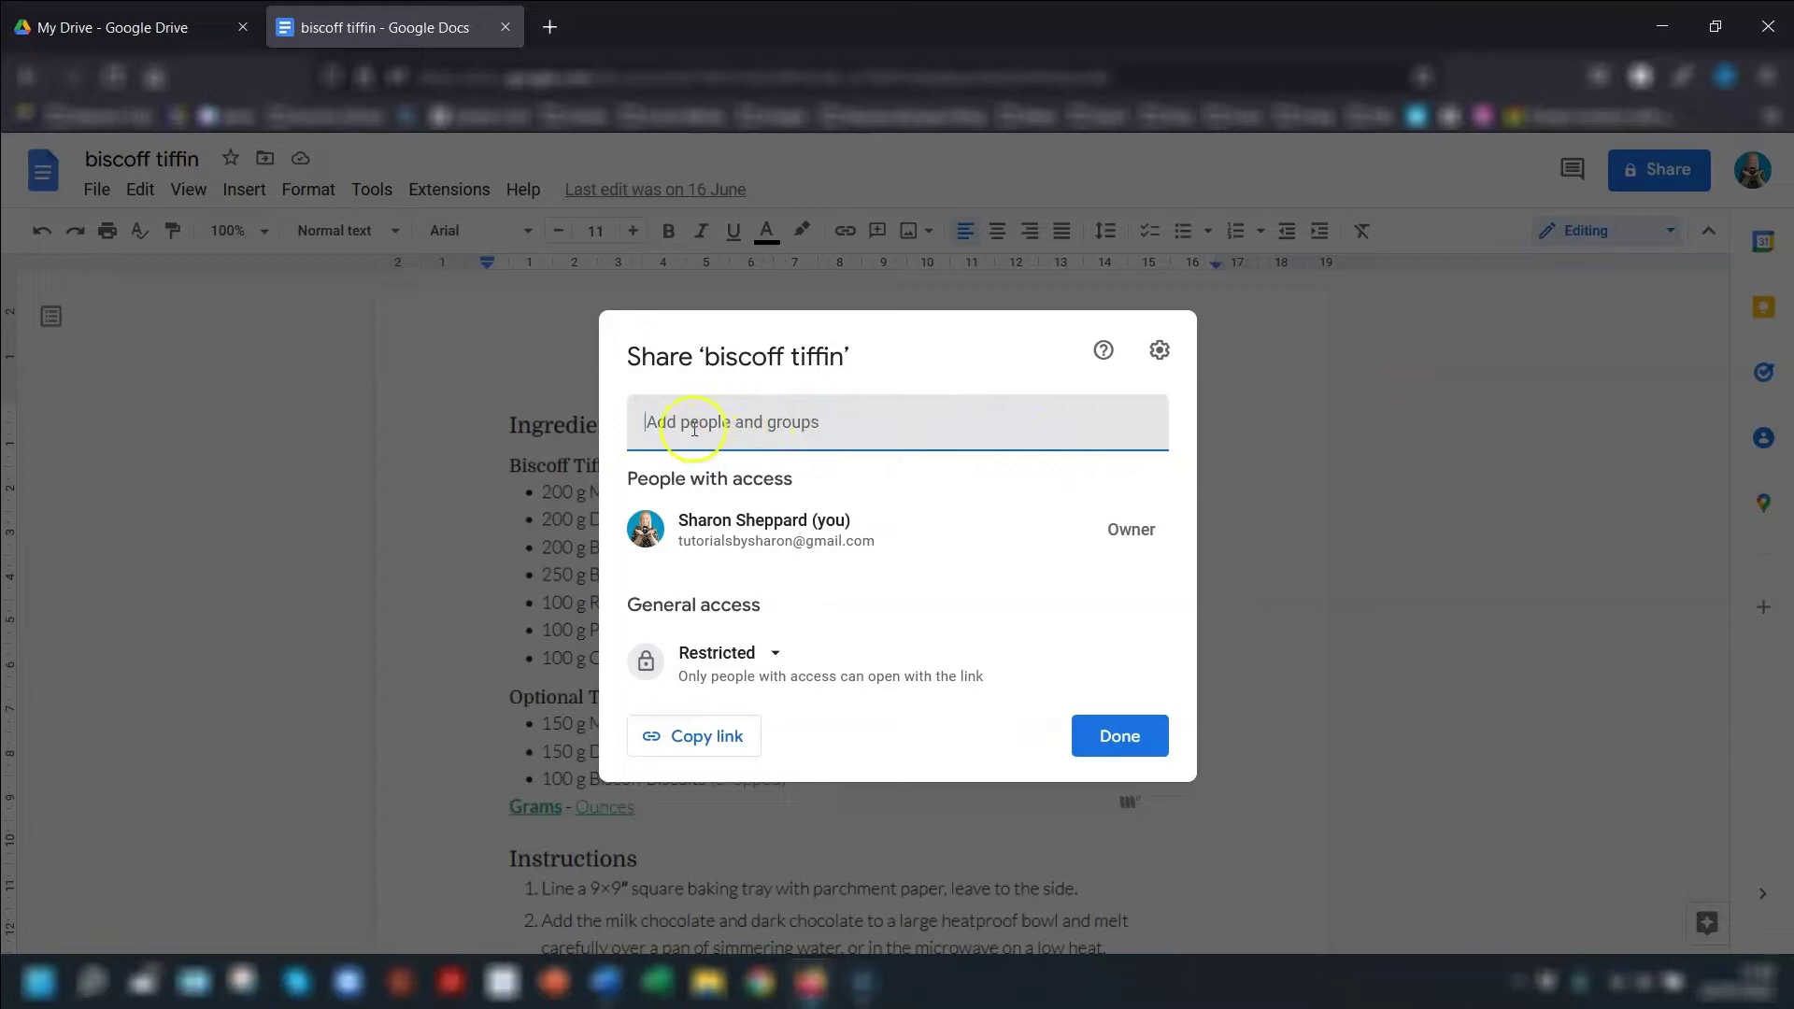
pyautogui.click(789, 477)
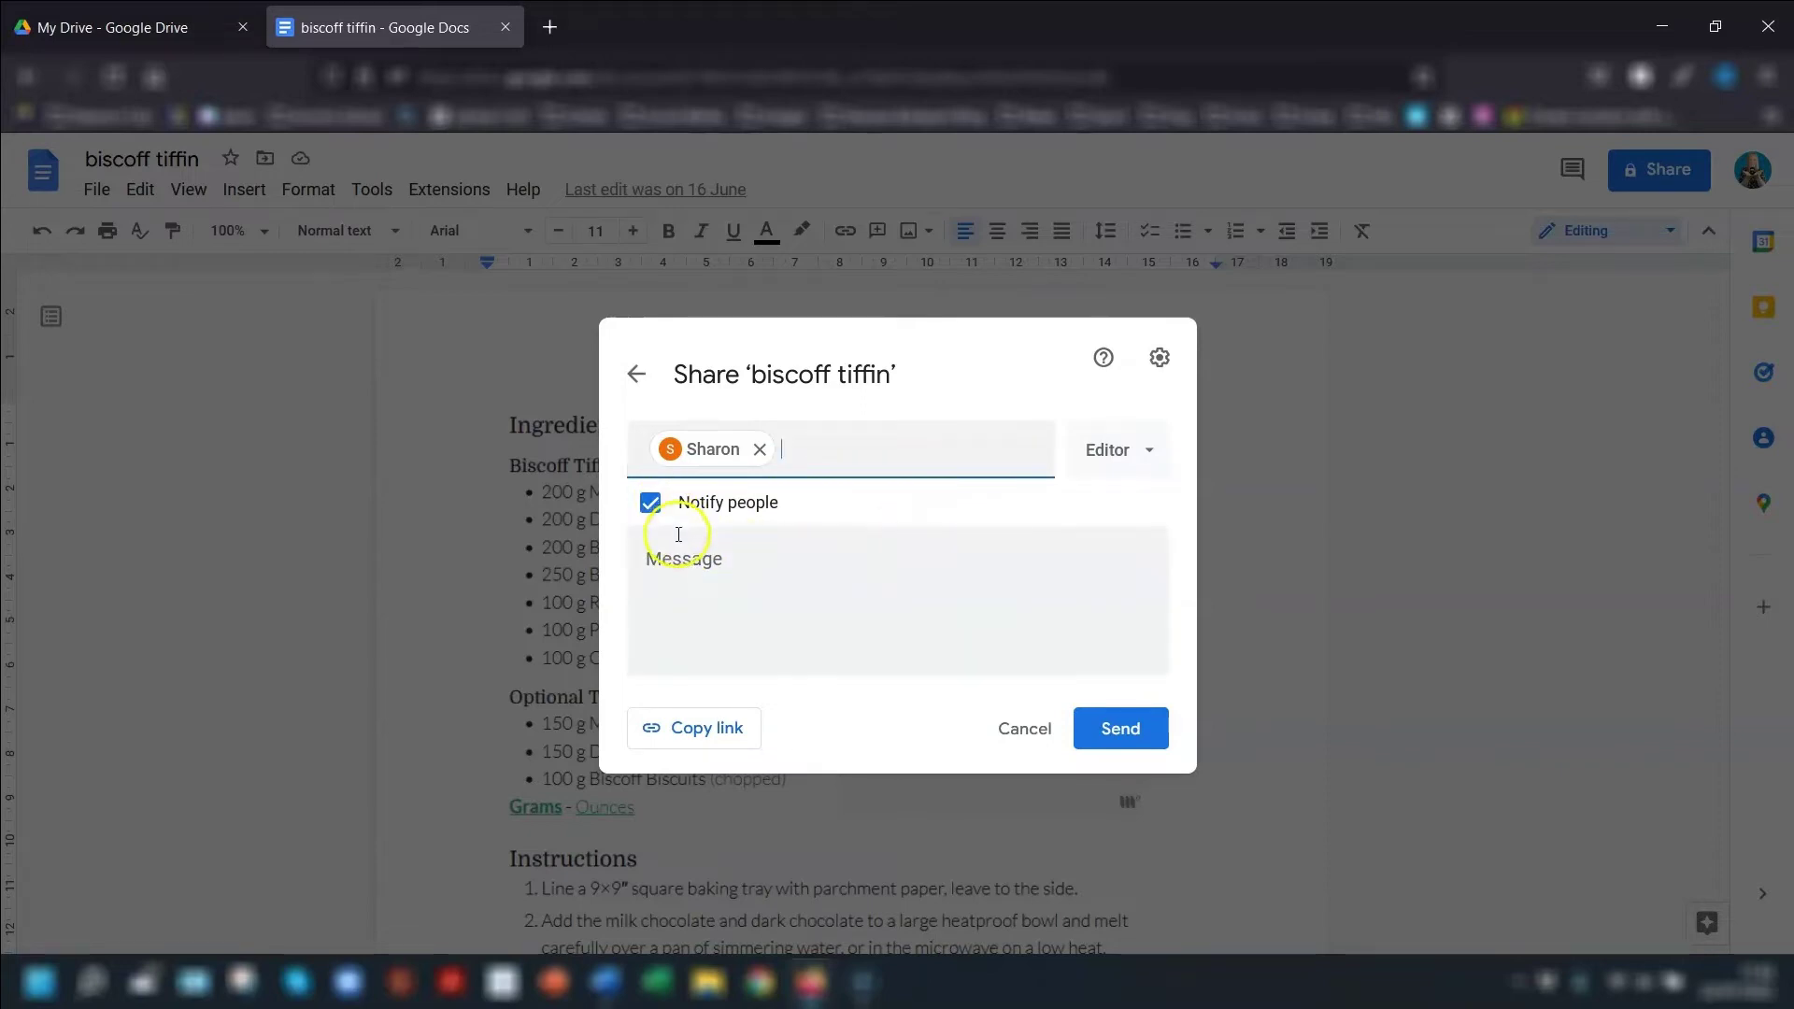
pyautogui.click(689, 564)
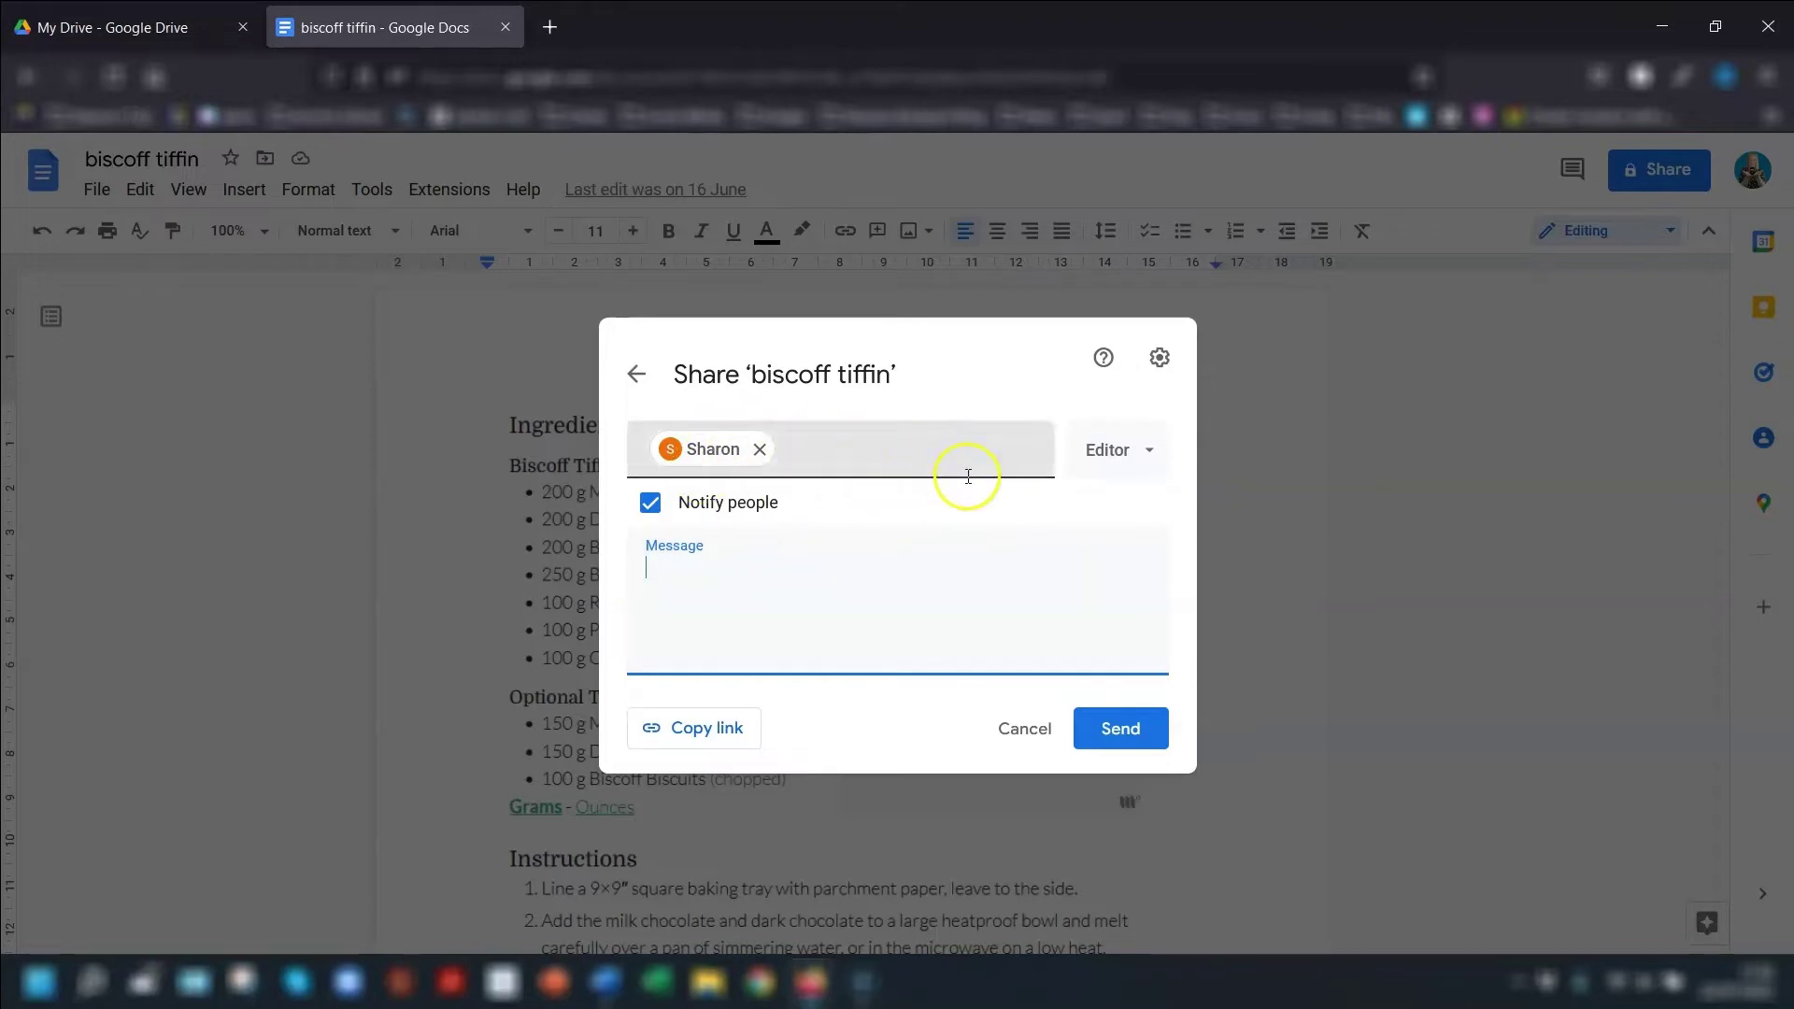
pyautogui.click(651, 510)
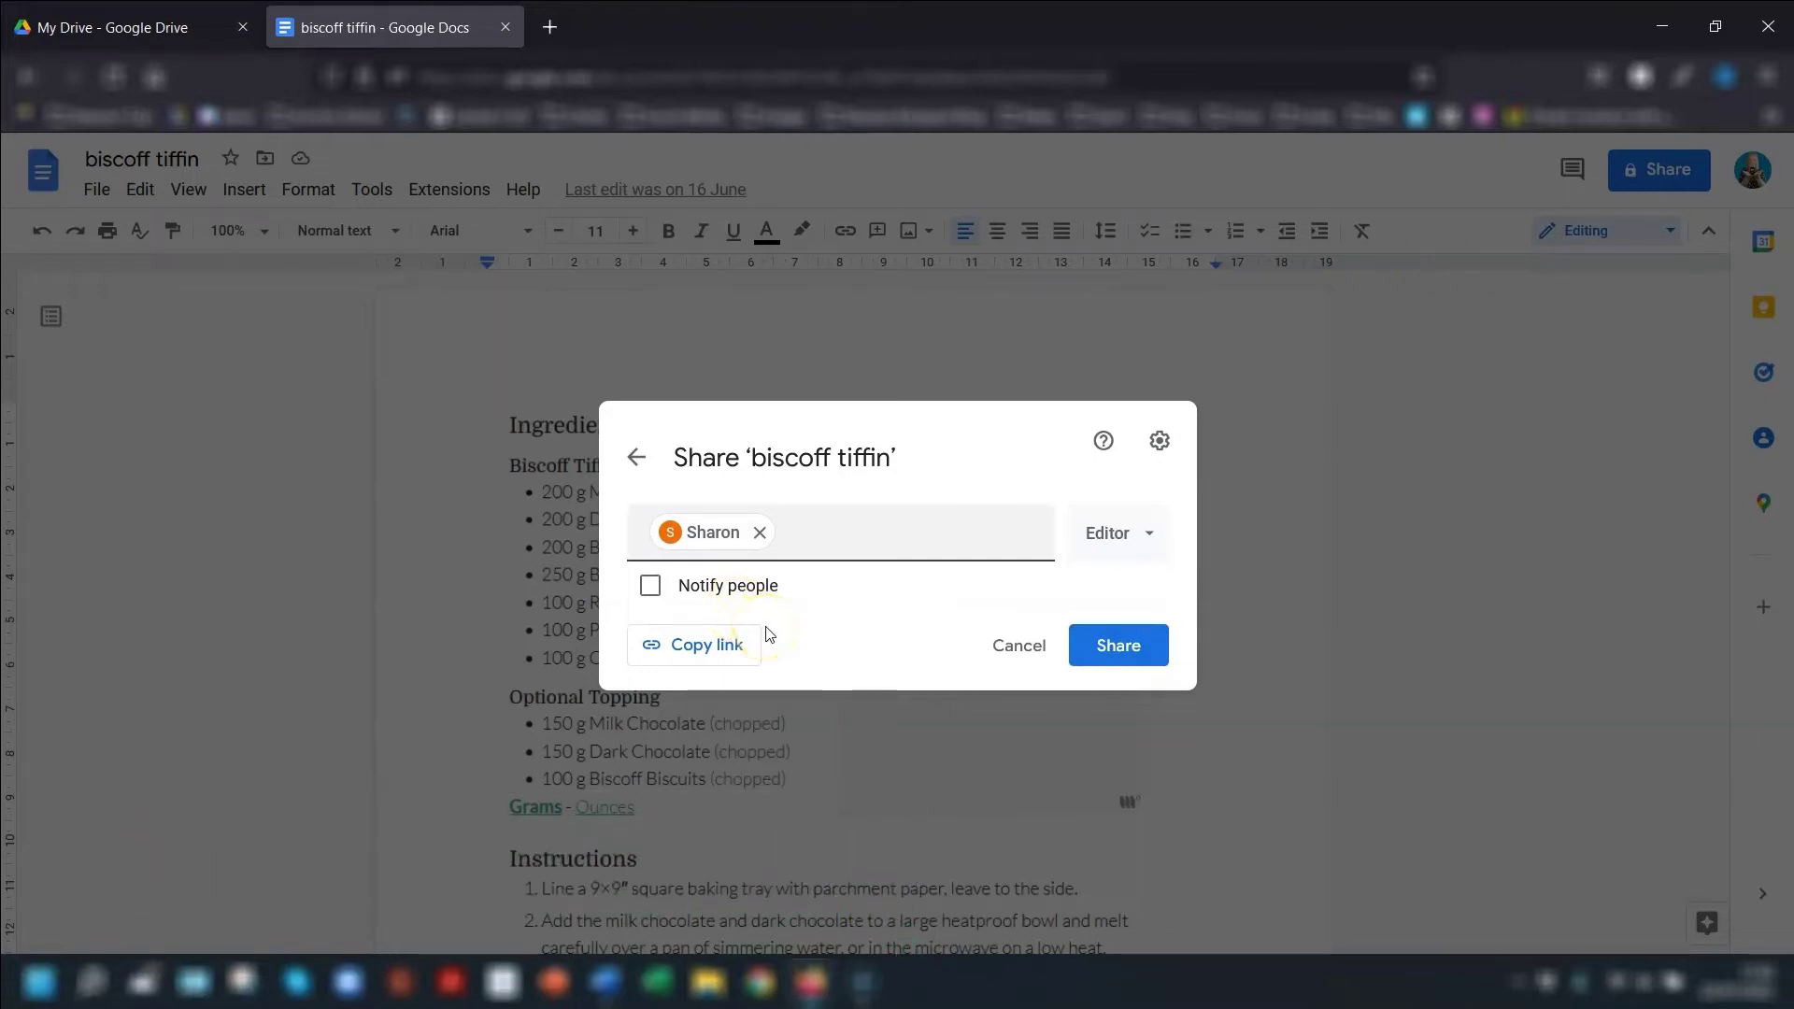
pyautogui.click(972, 309)
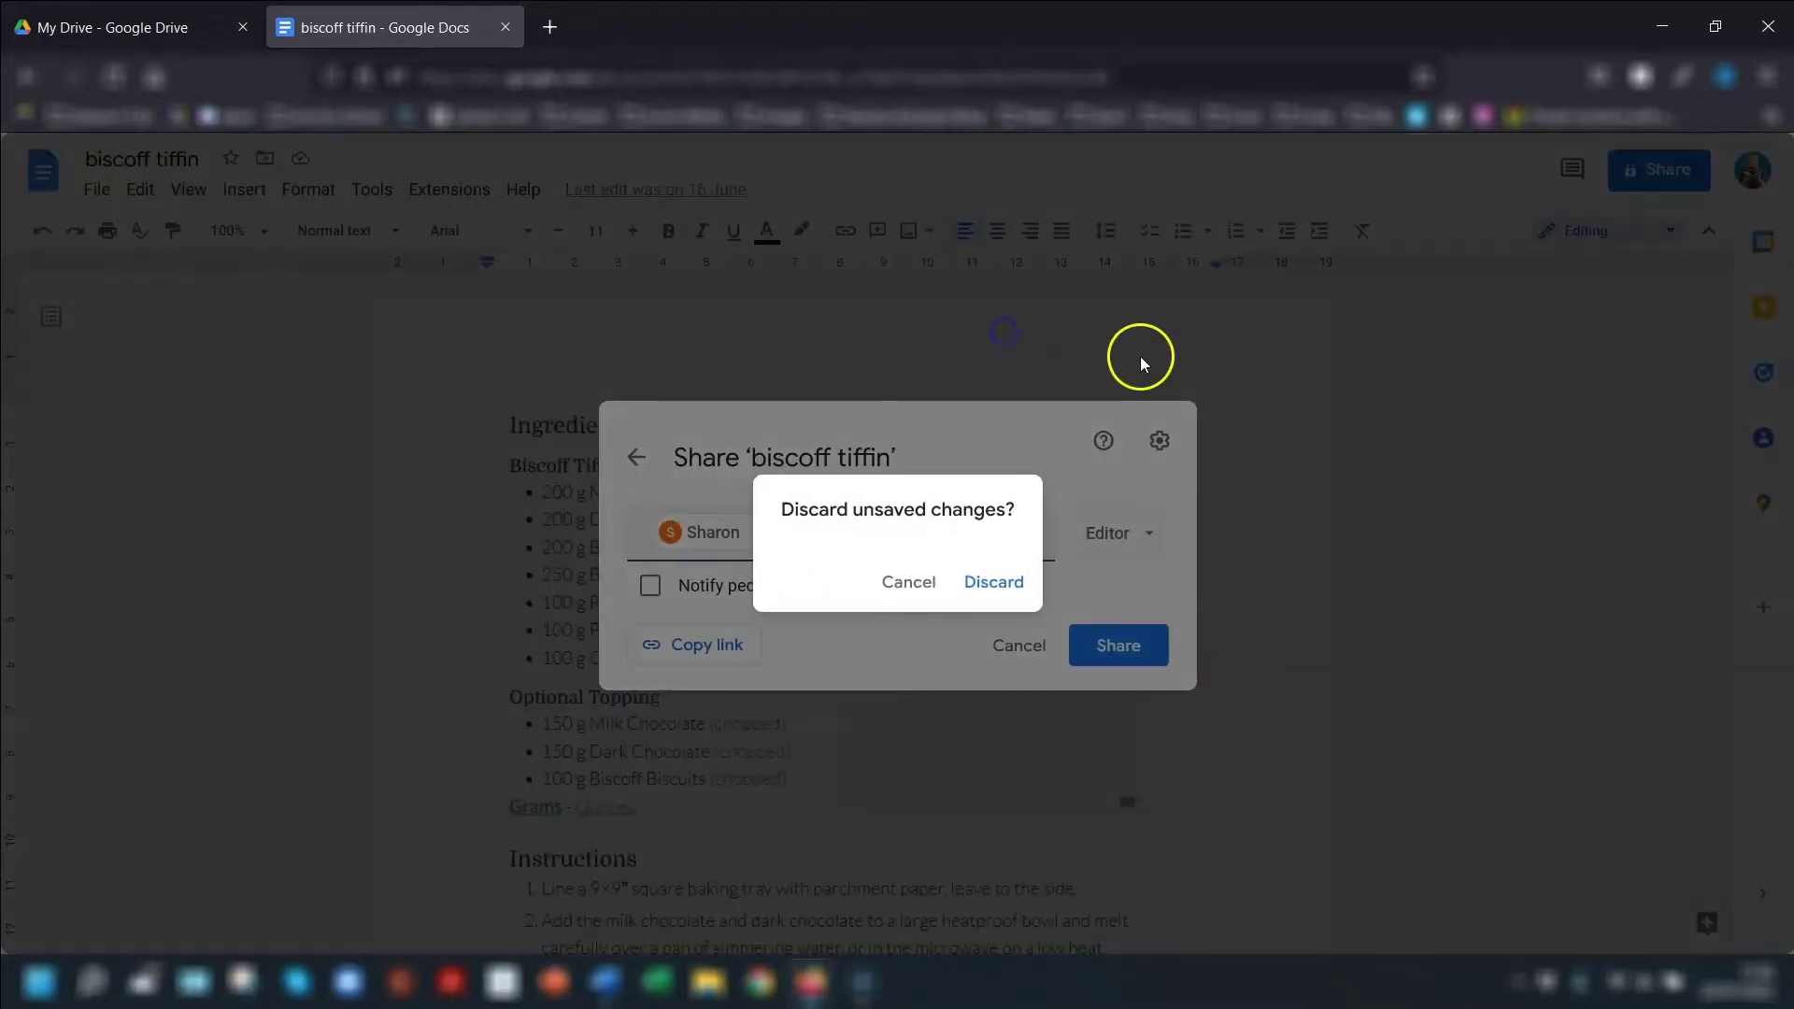
pyautogui.click(994, 581)
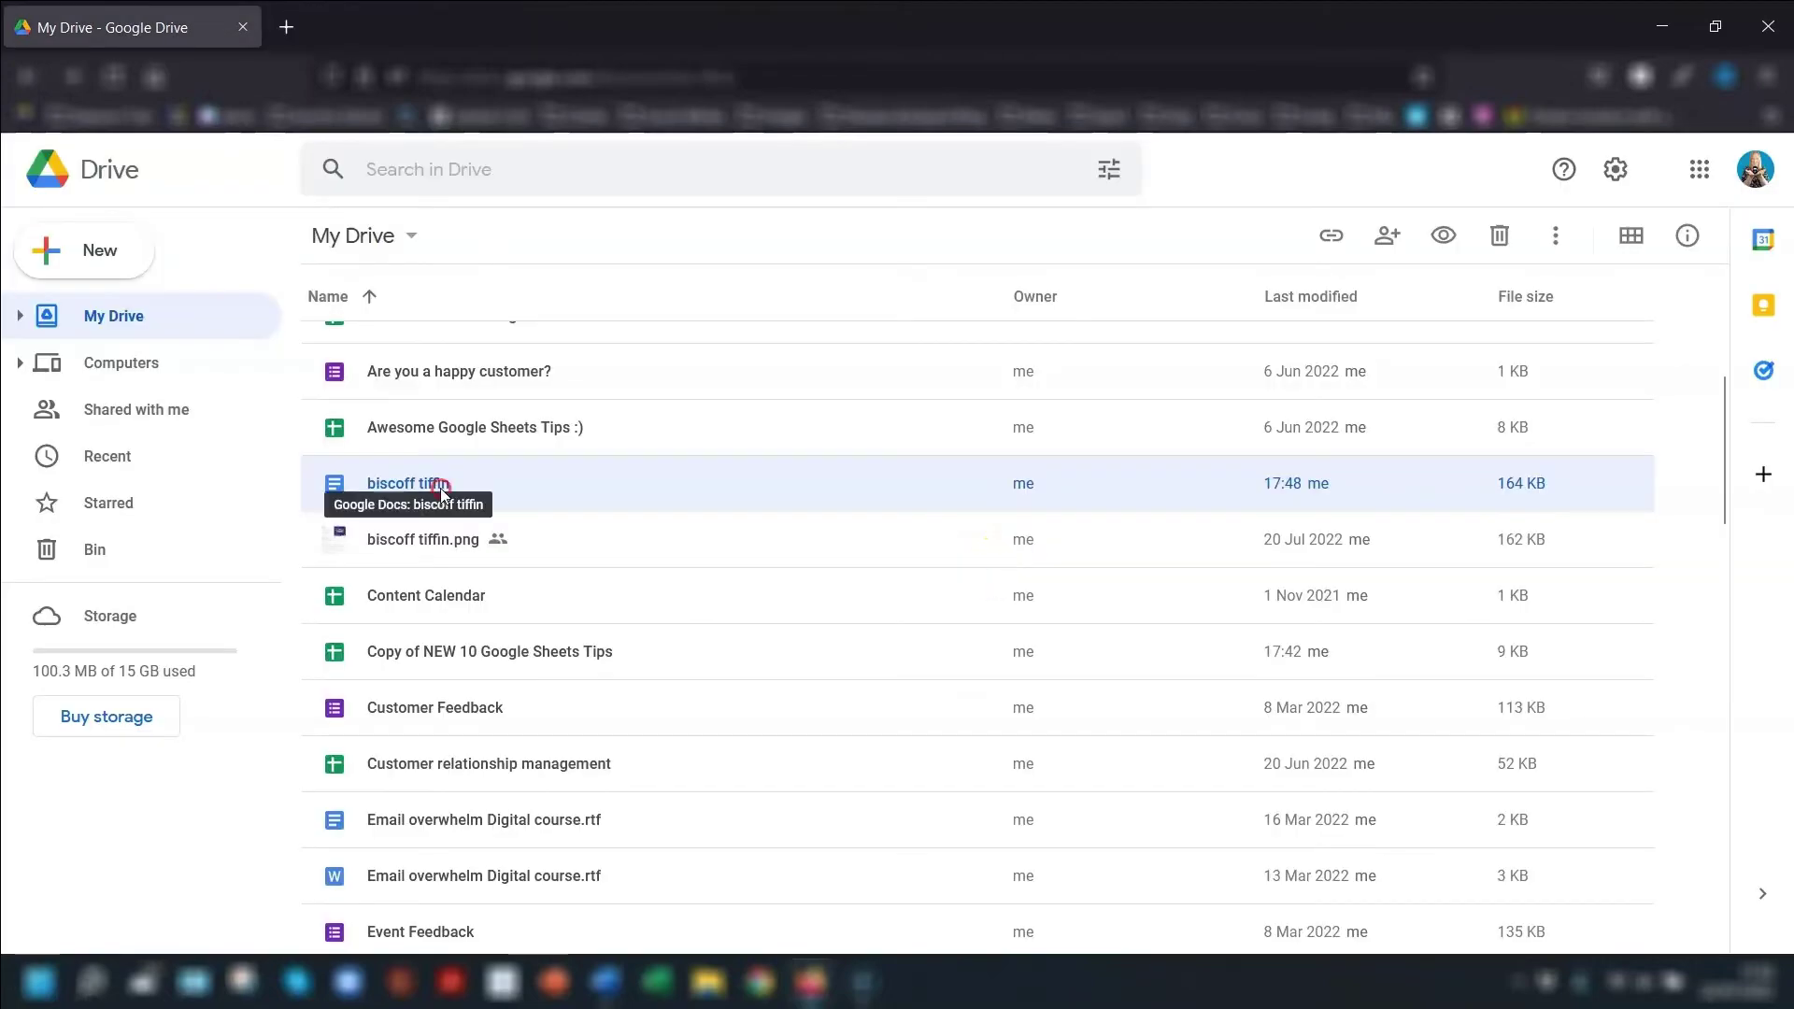
# - View the link settings of the biscoff tiffin file in My Drive, close them, and bring them up again
pyautogui.rightClick(442, 492)
pyautogui.click(540, 527)
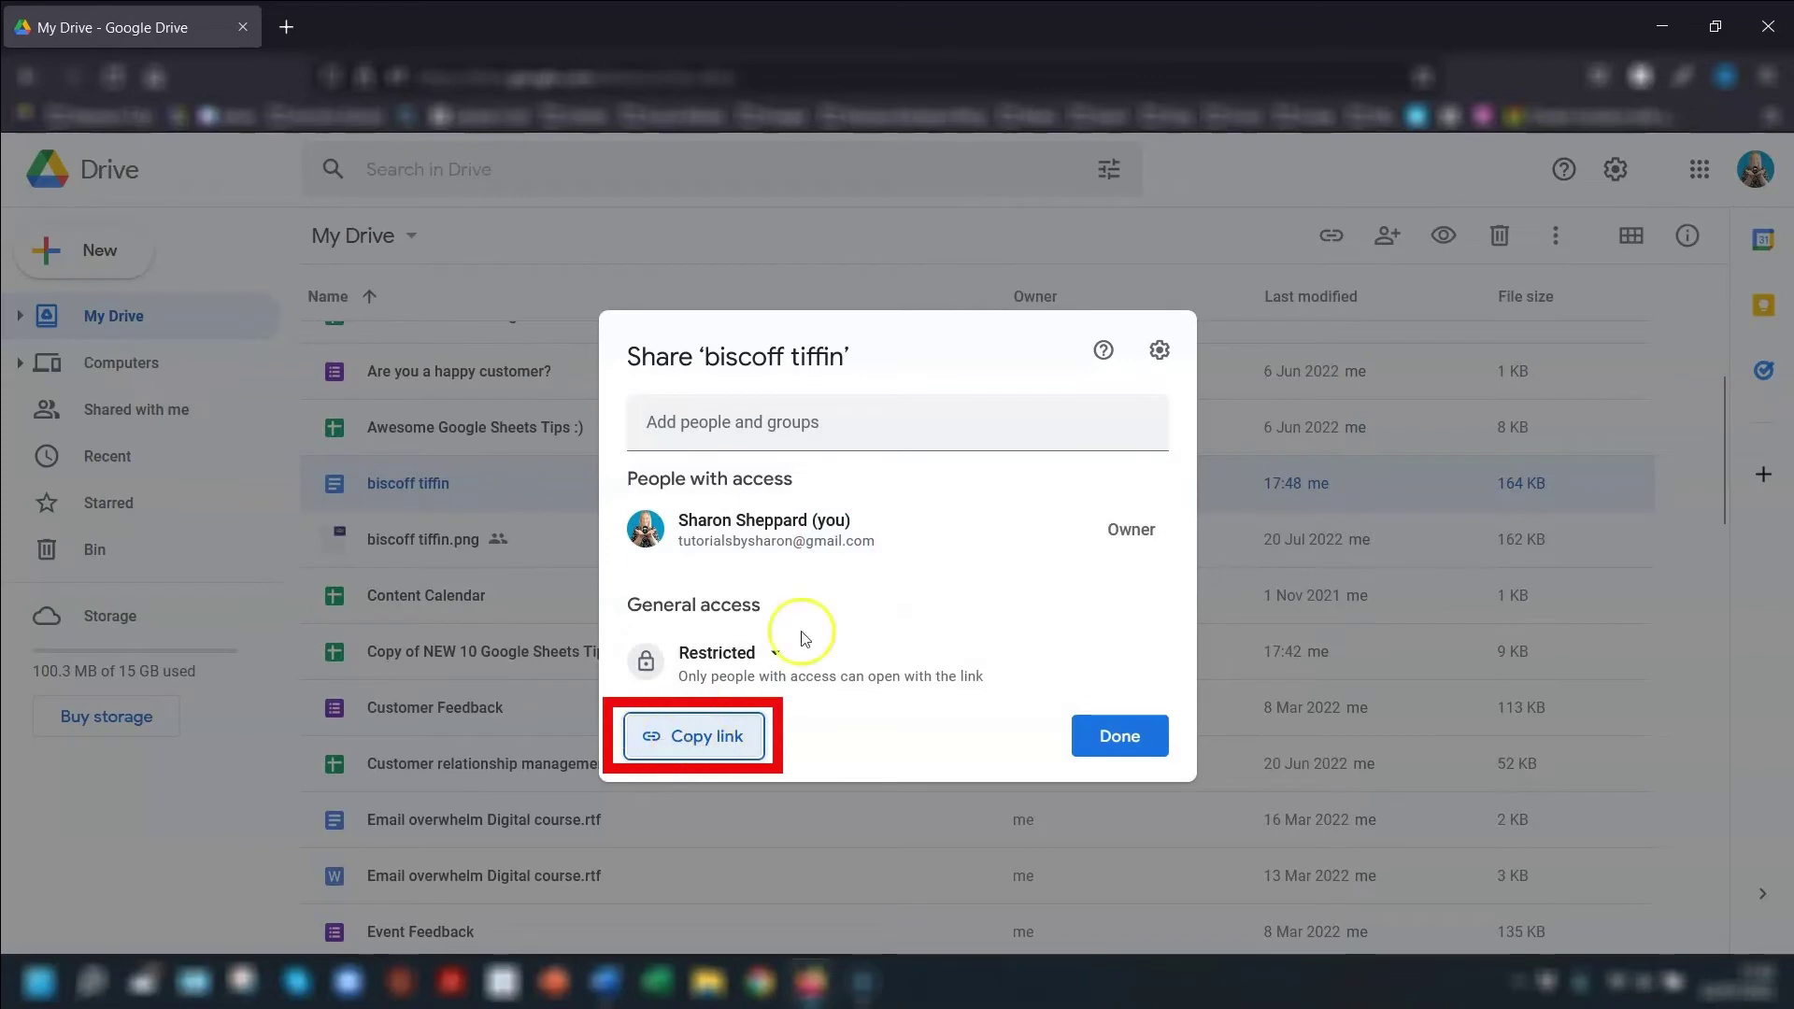
pyautogui.click(1041, 230)
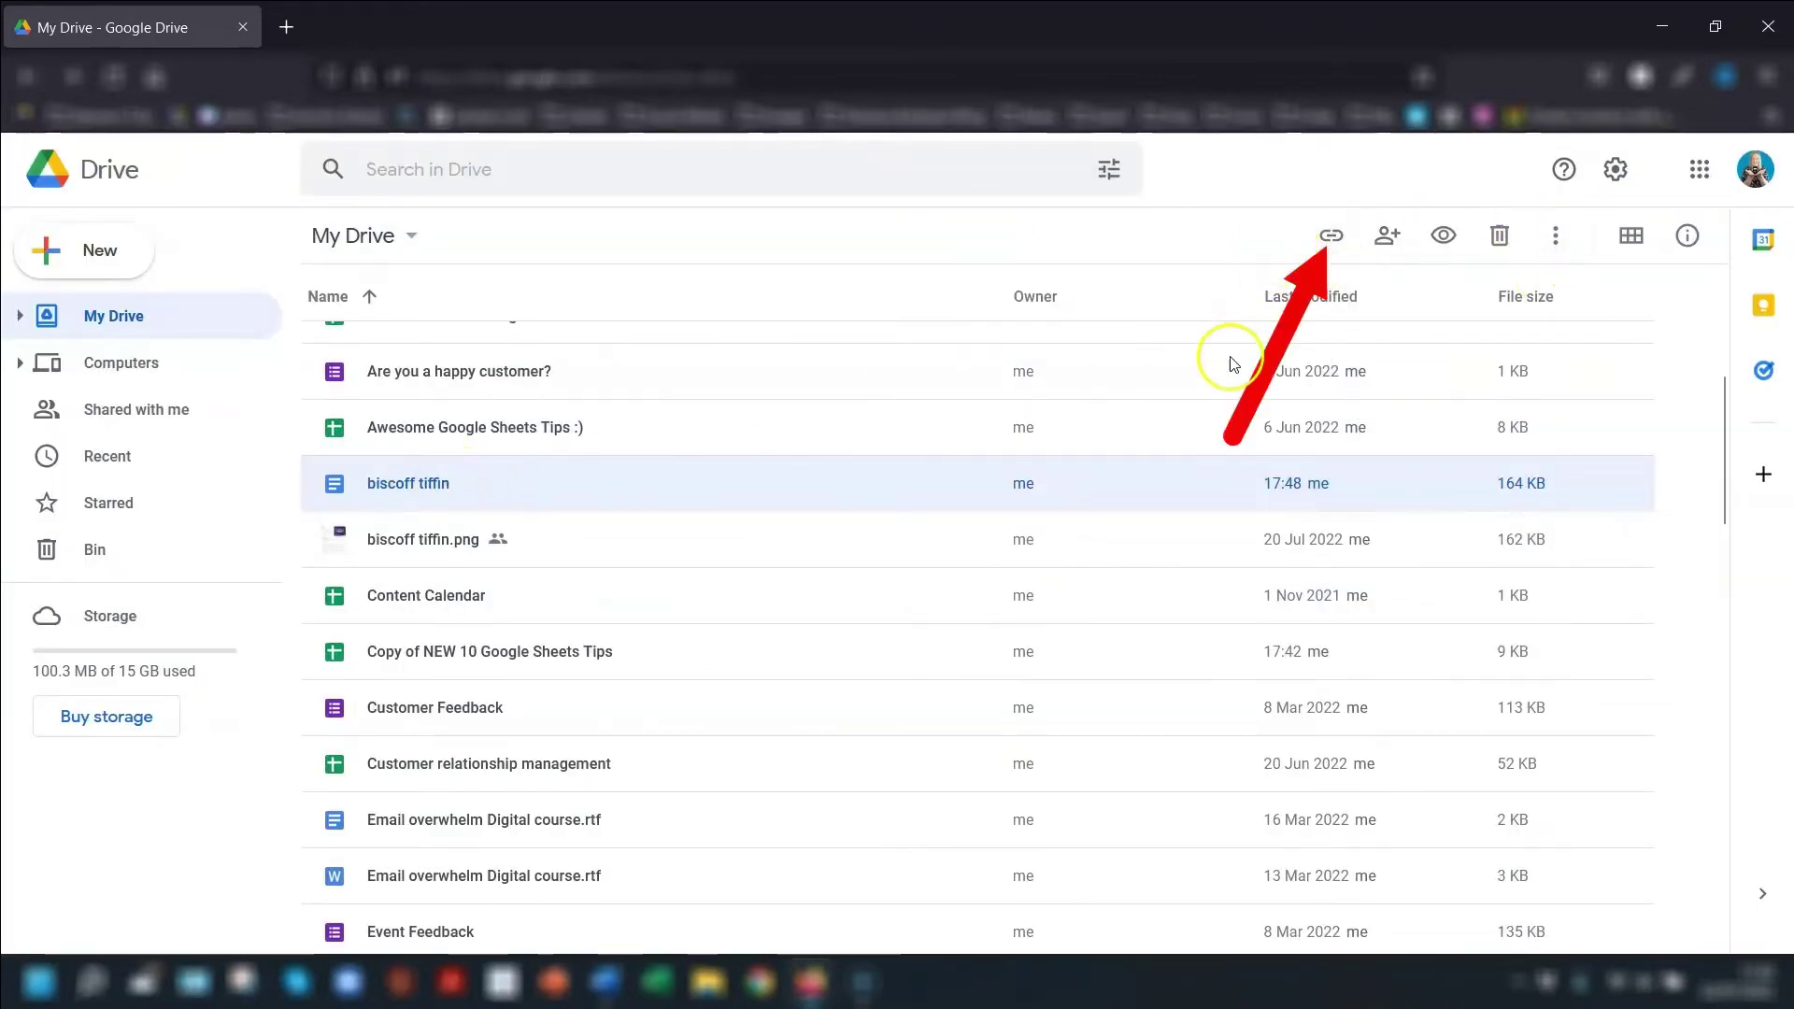
pyautogui.click(1332, 236)
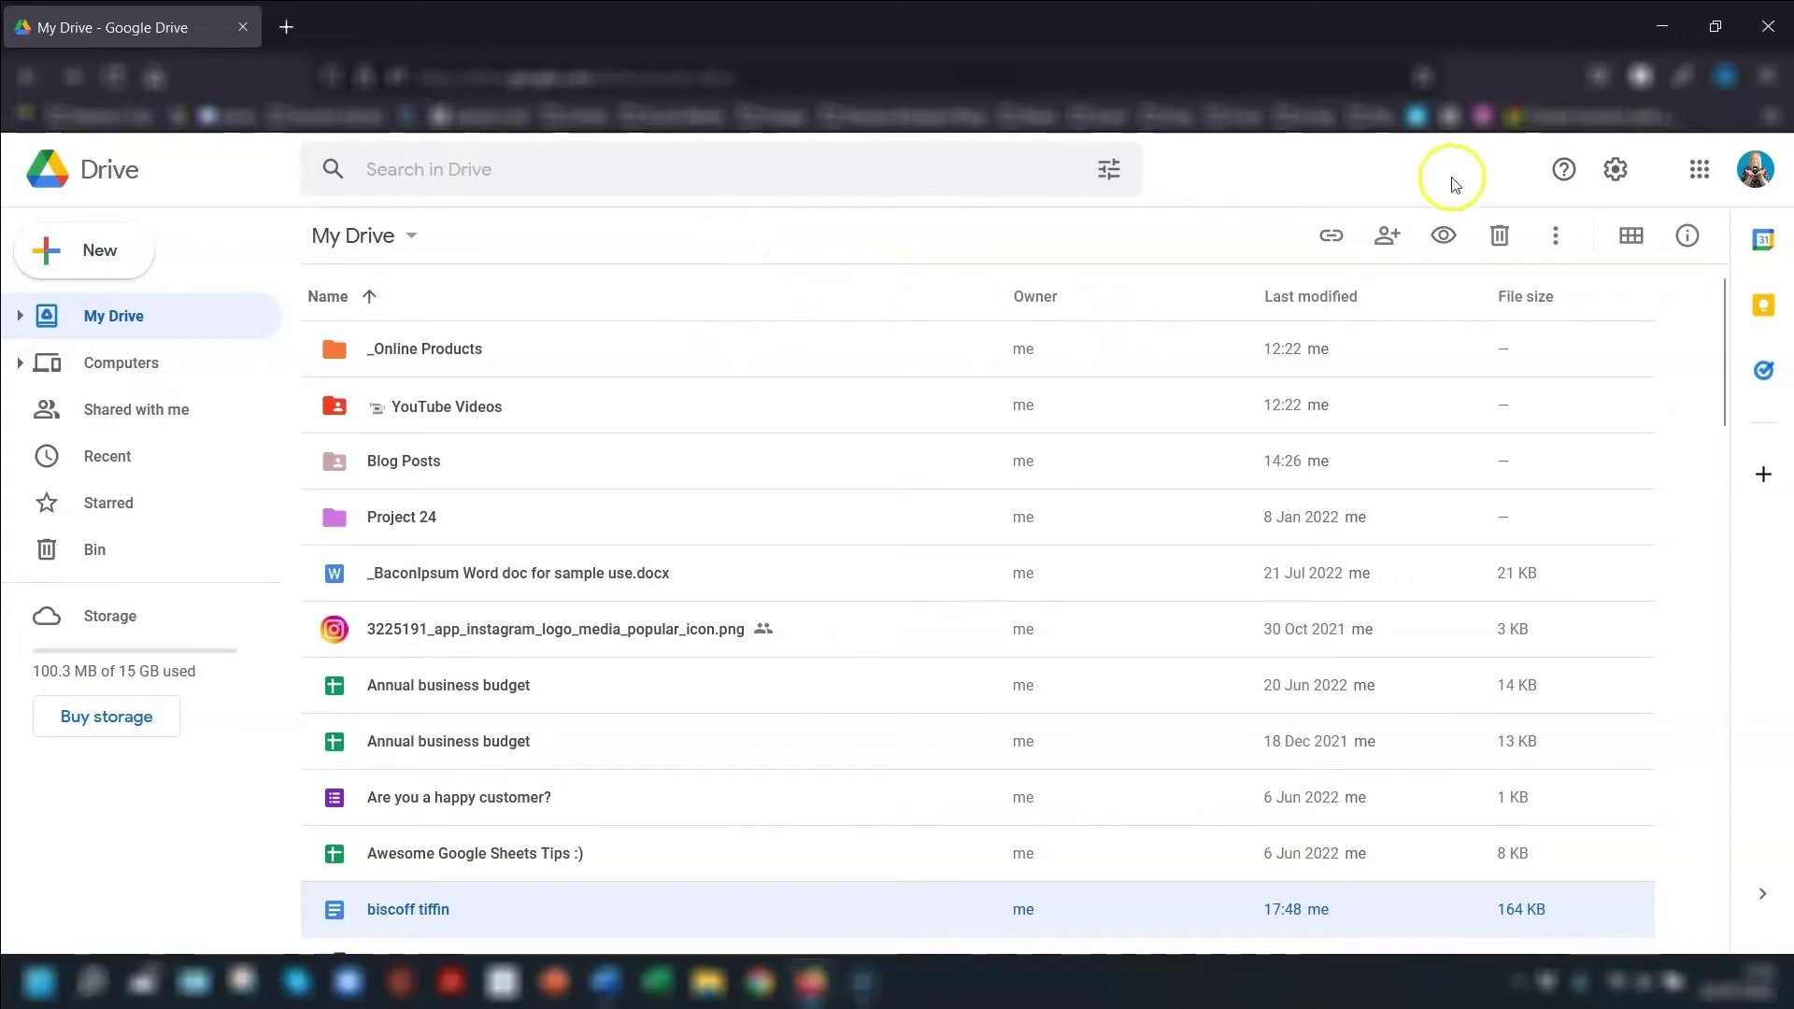
# - Switch to Google Contacts and create a label named Tutorials
pyautogui.click(1701, 170)
pyautogui.click(1486, 379)
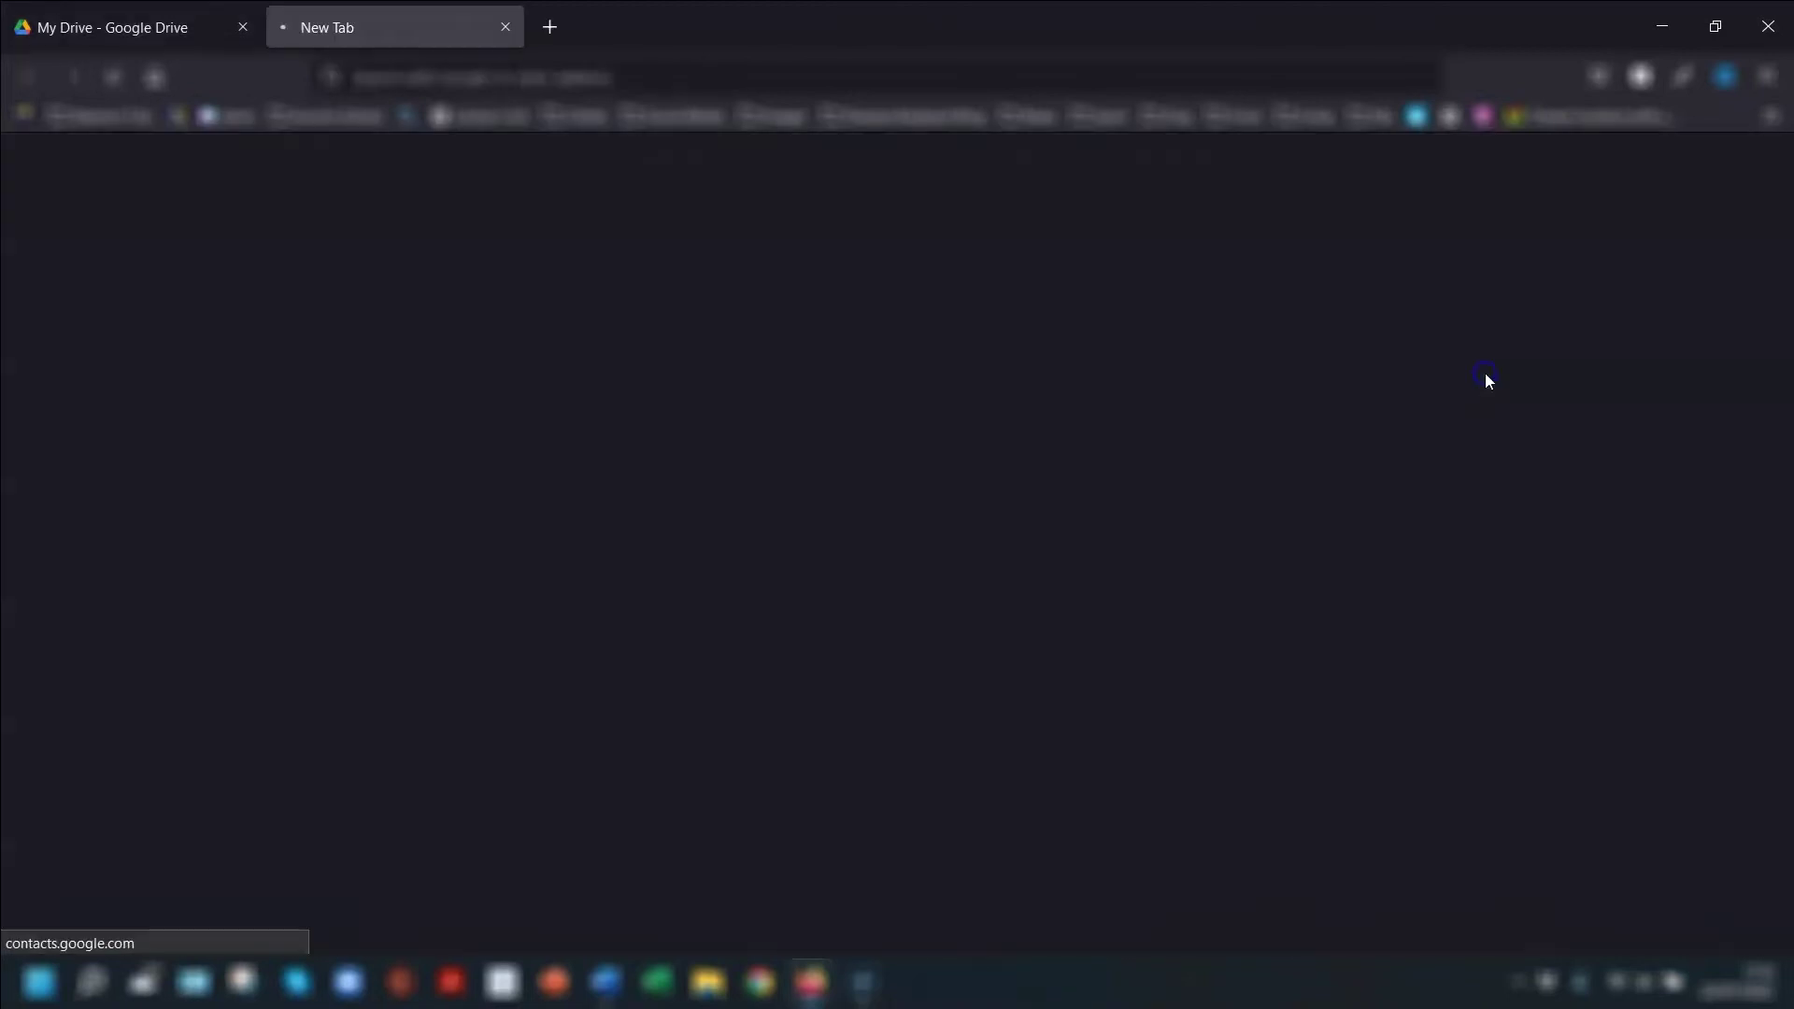
pyautogui.click(108, 538)
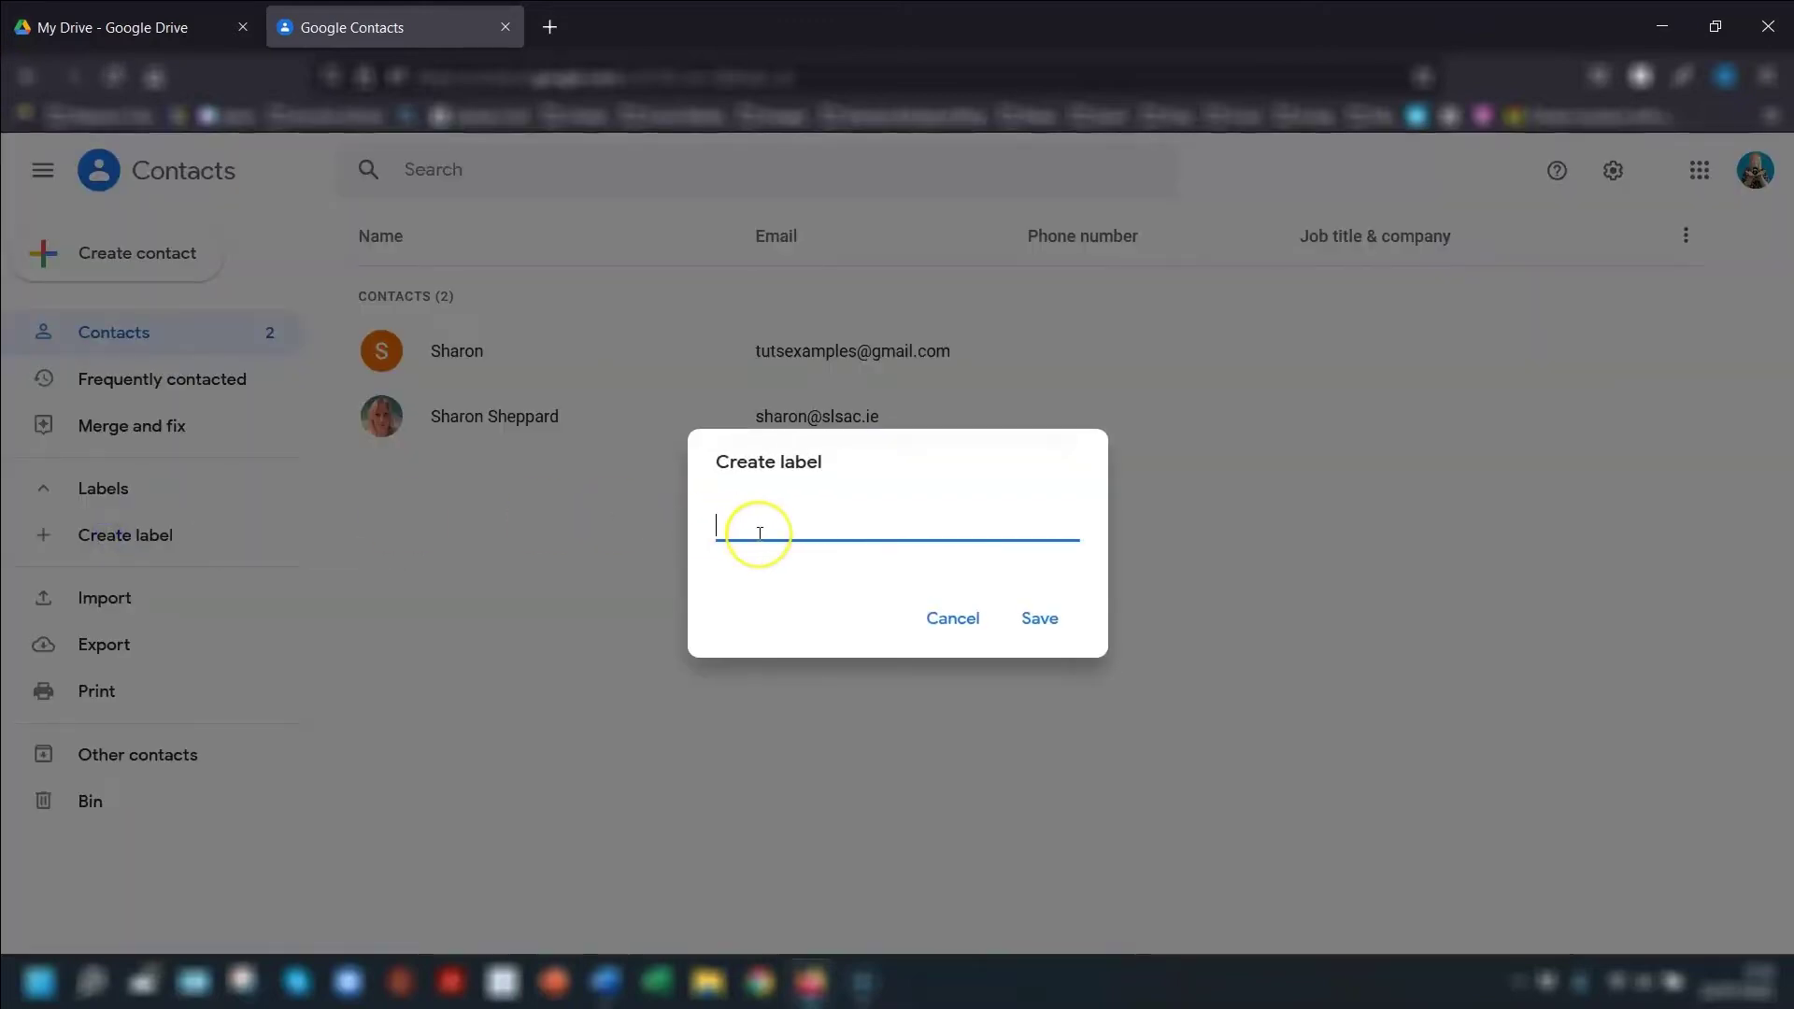
pyautogui.write('Tutorials')
pyautogui.click(1038, 615)
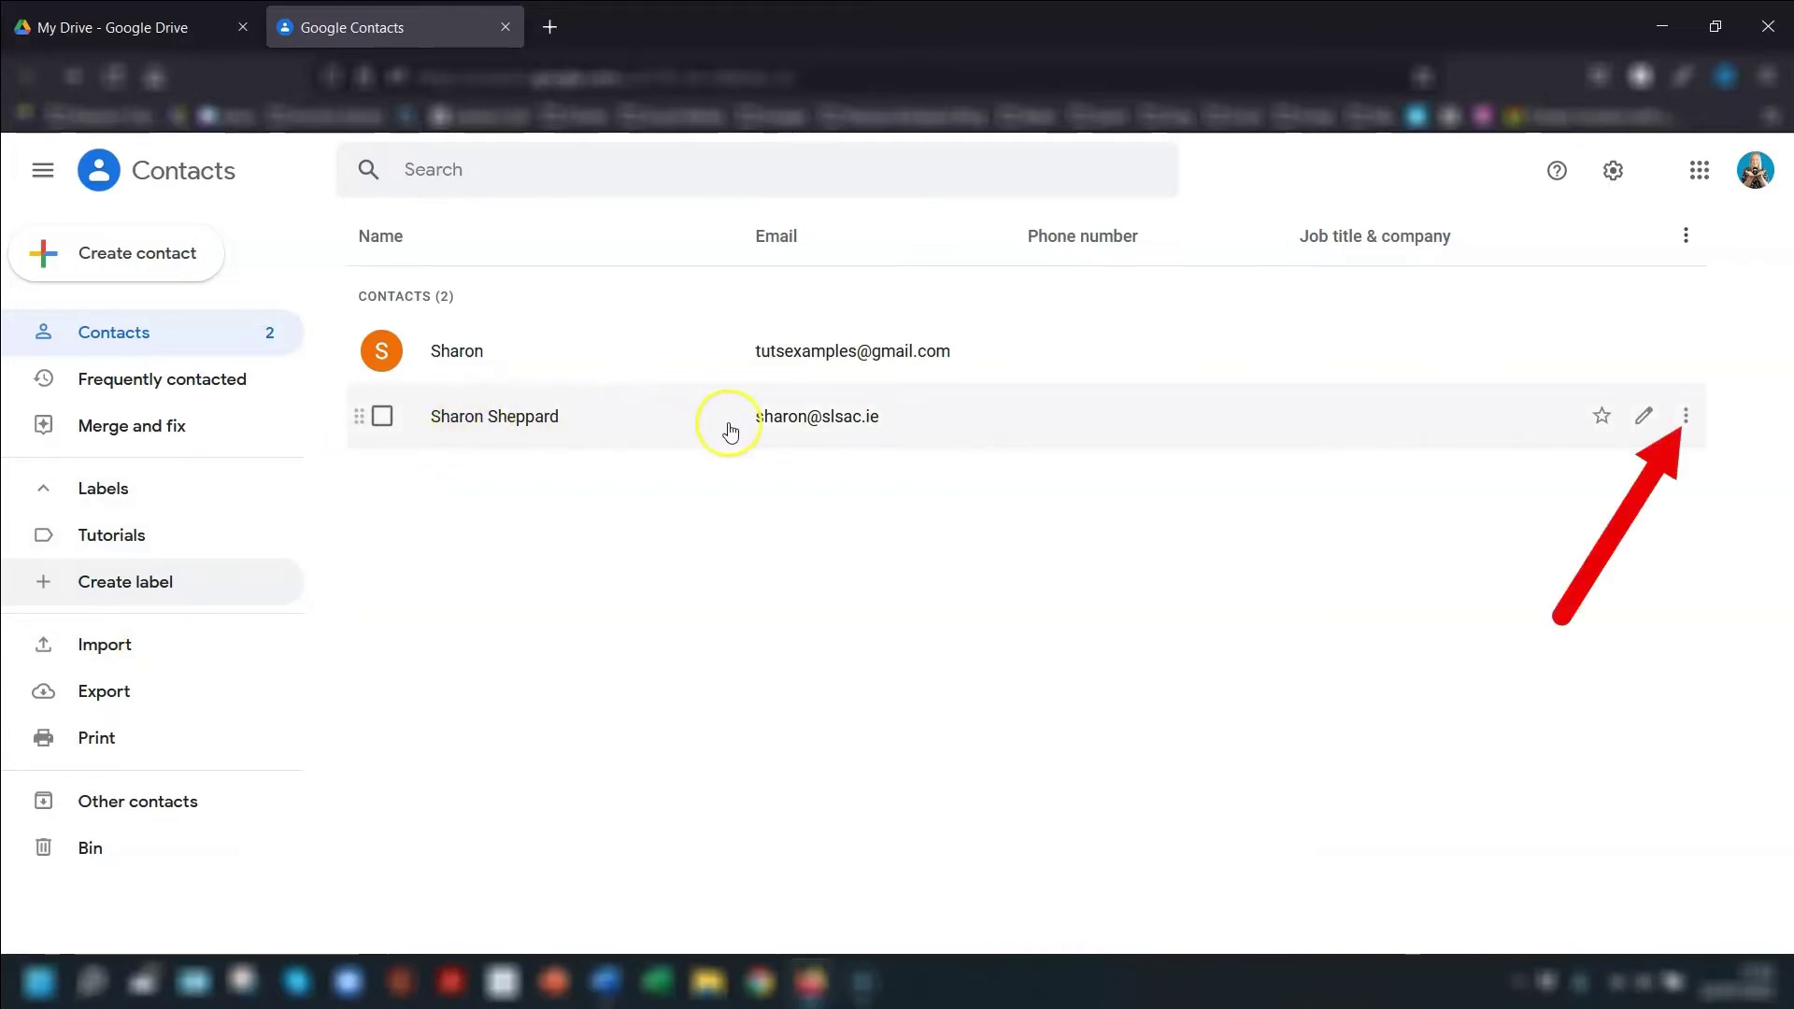
# - Apply the Tutorials label to both contacts in the contact list
pyautogui.click(1684, 418)
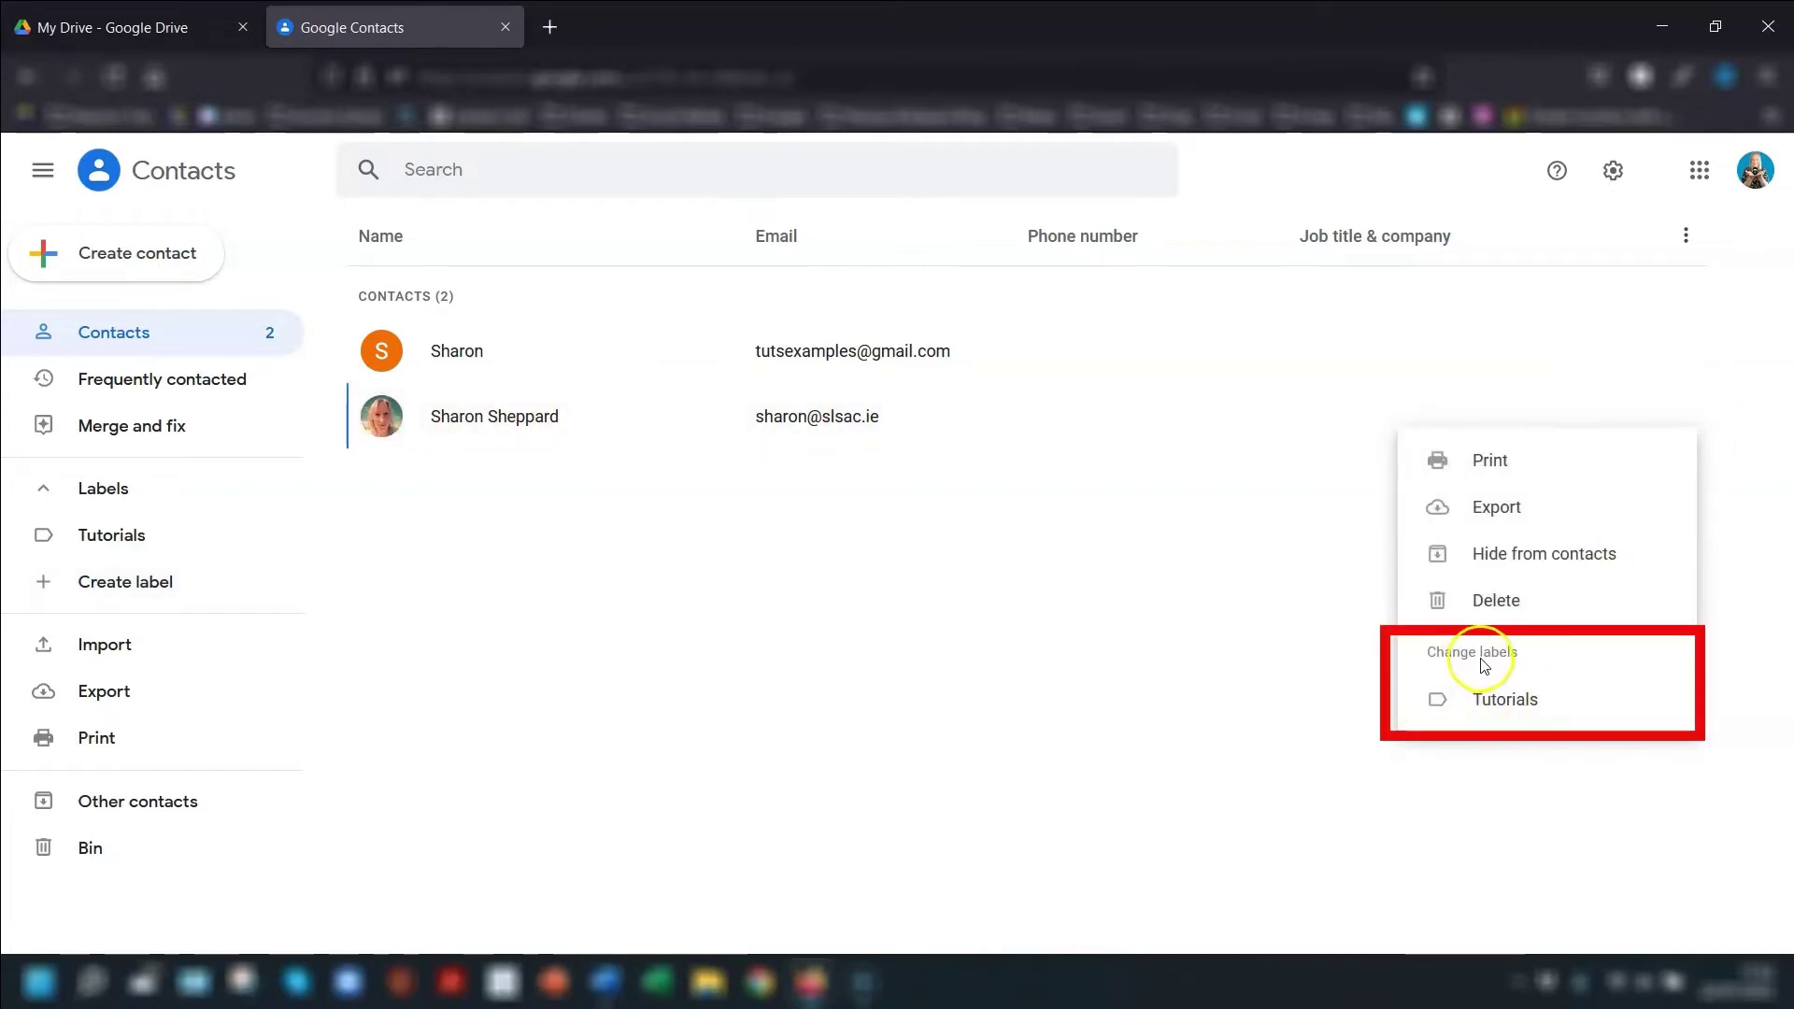
pyautogui.click(1499, 703)
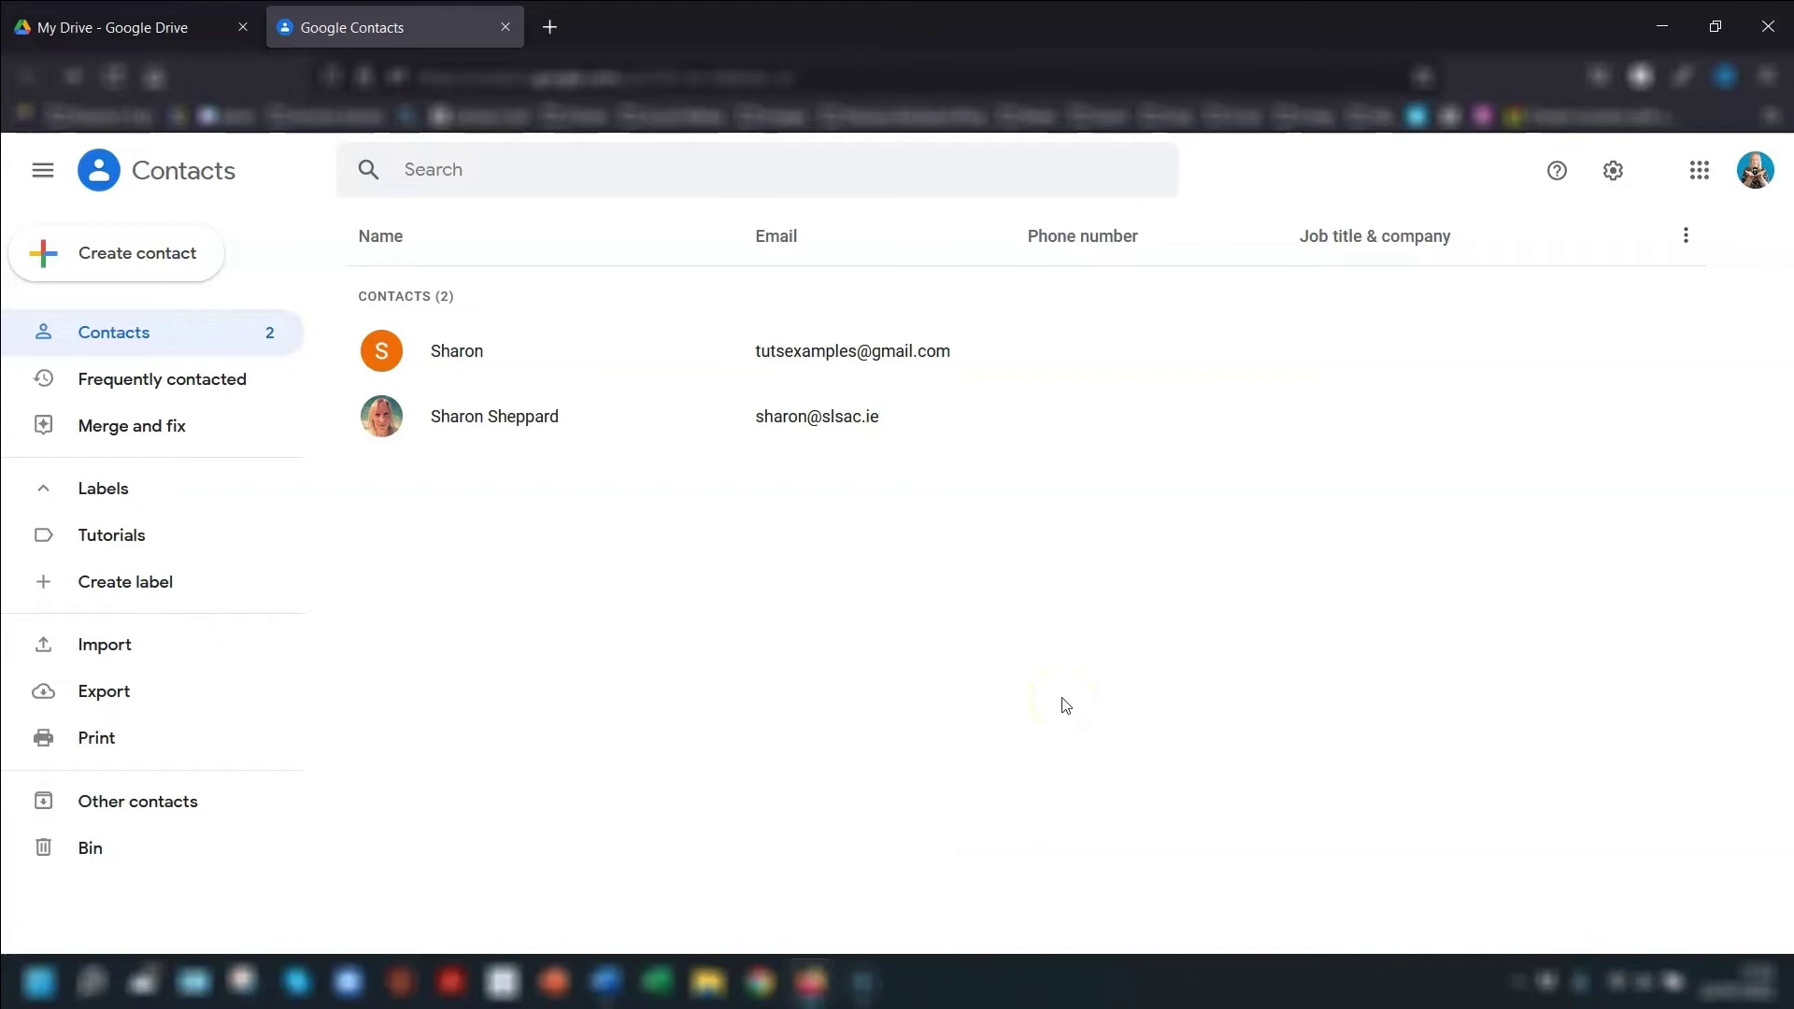
pyautogui.click(384, 417)
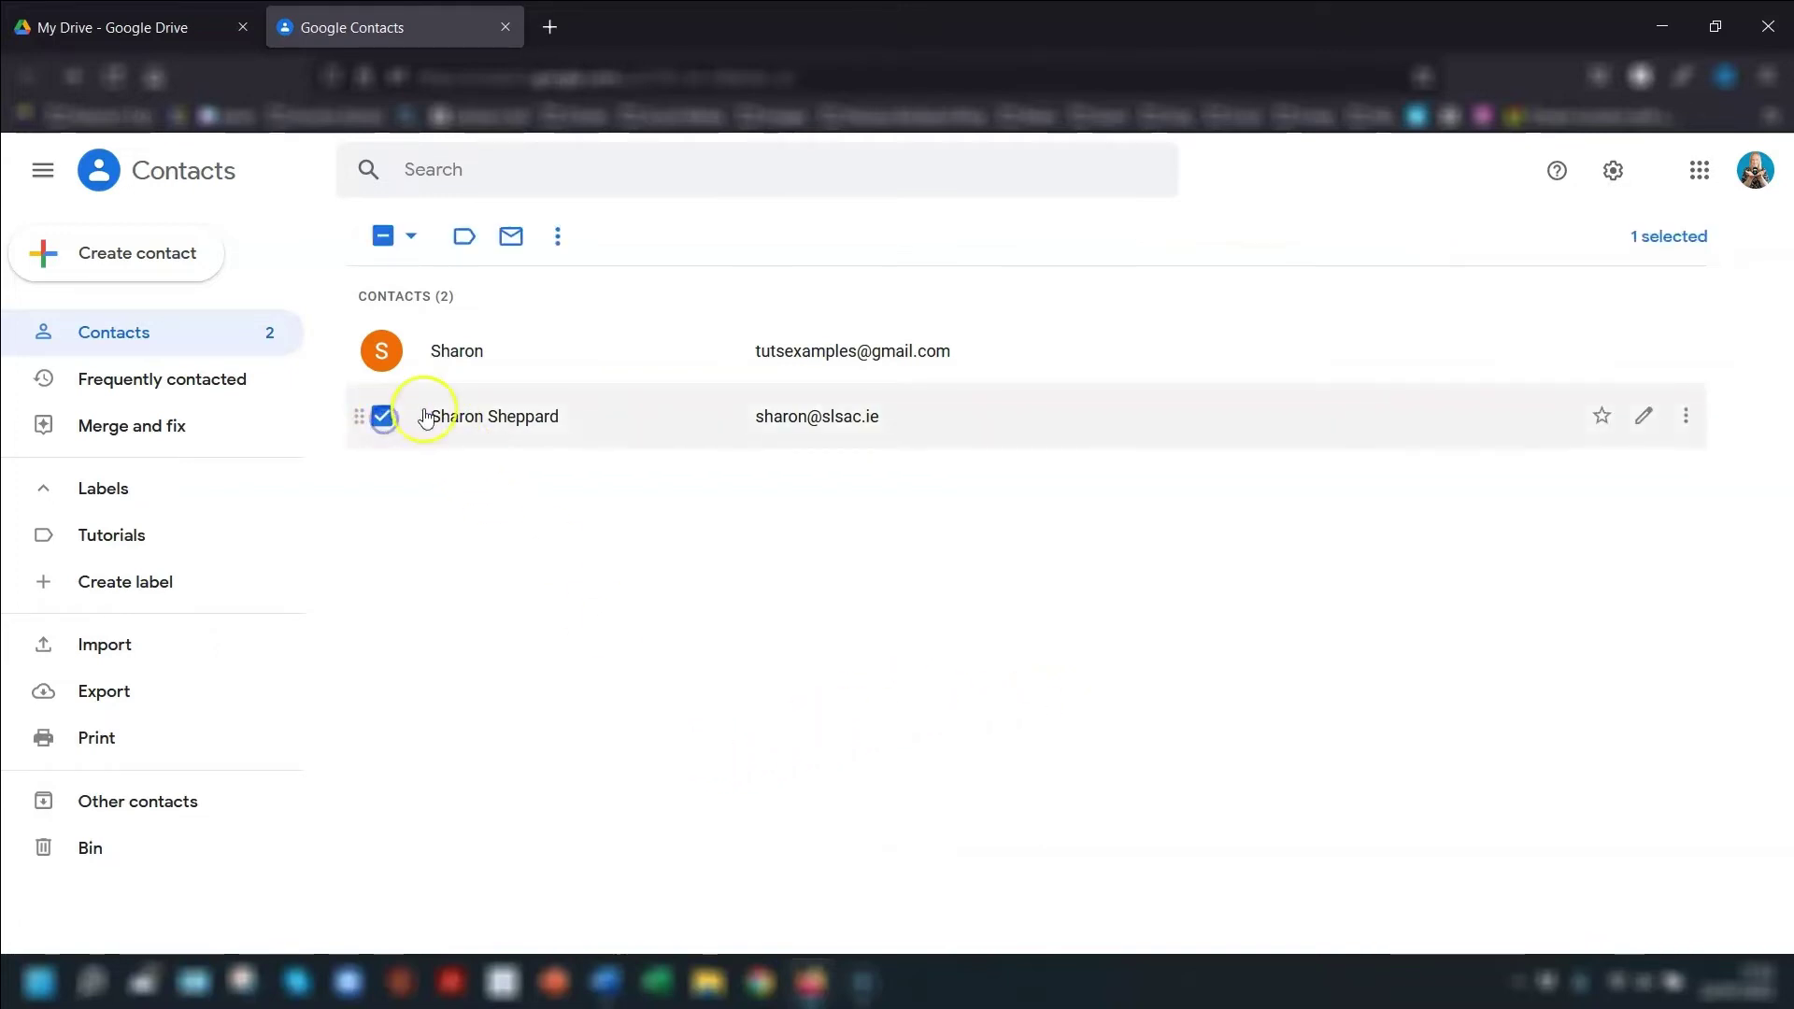
pyautogui.click(383, 352)
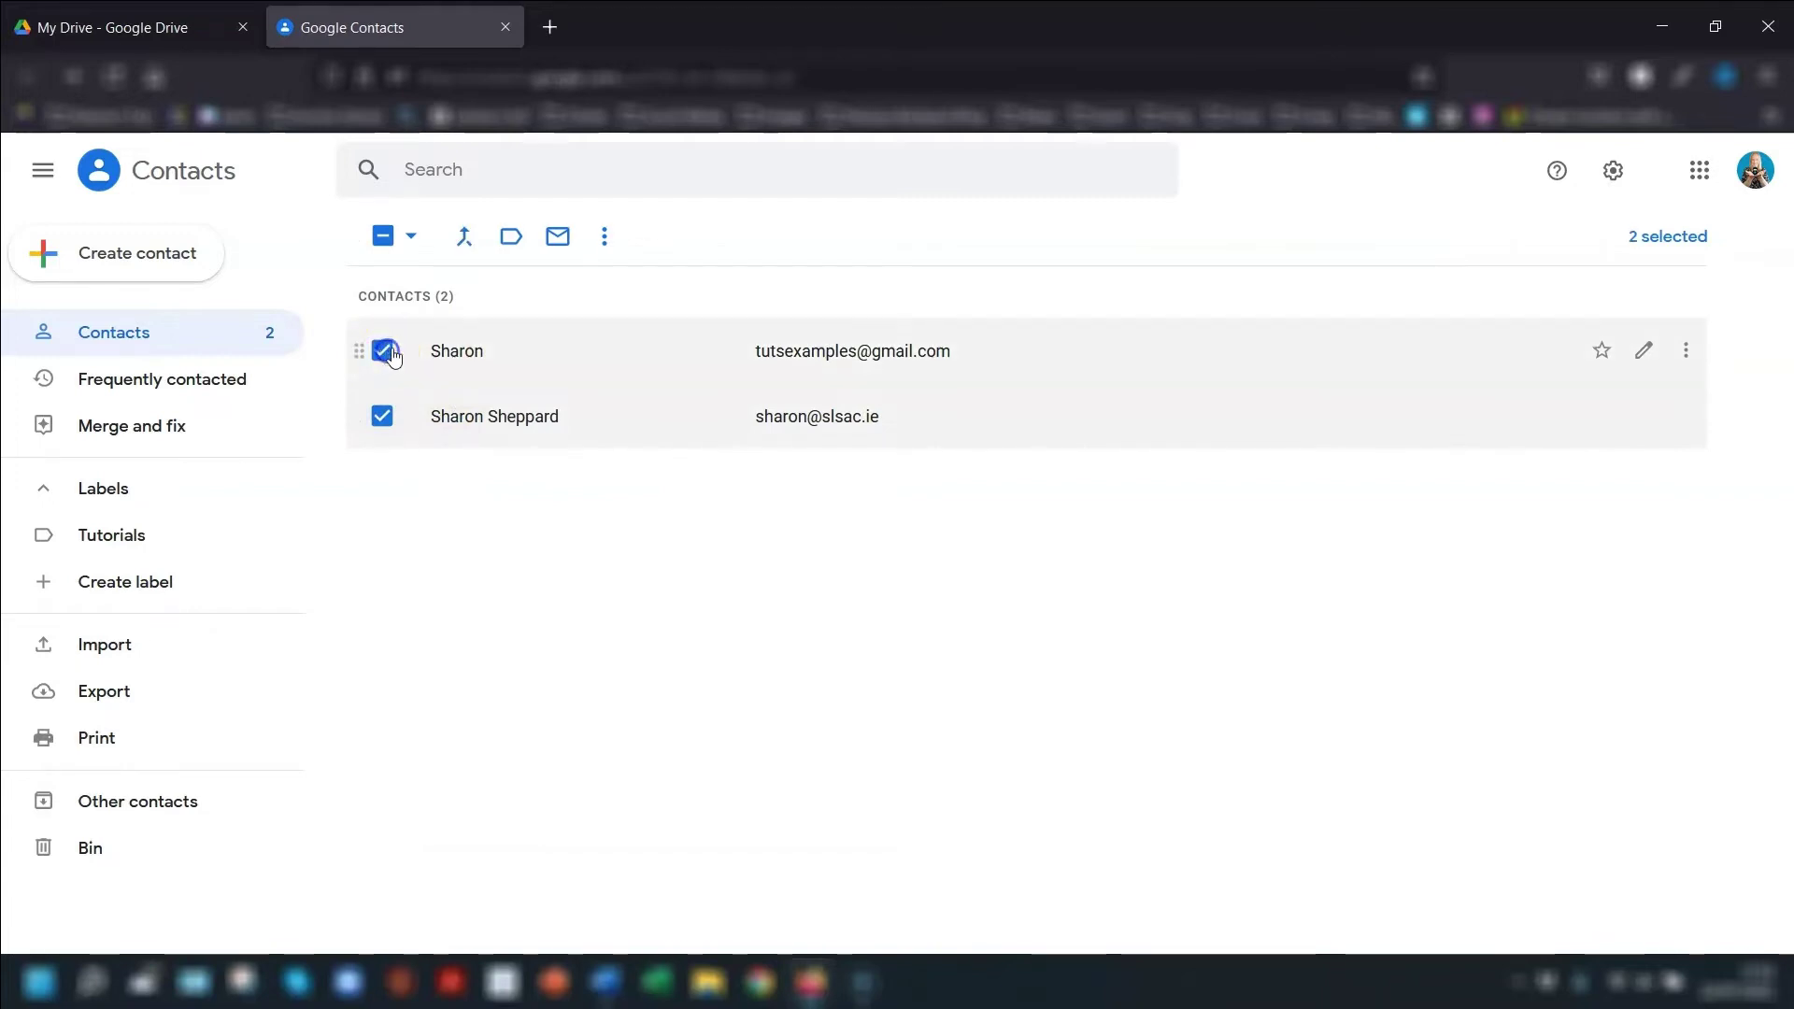
pyautogui.click(511, 237)
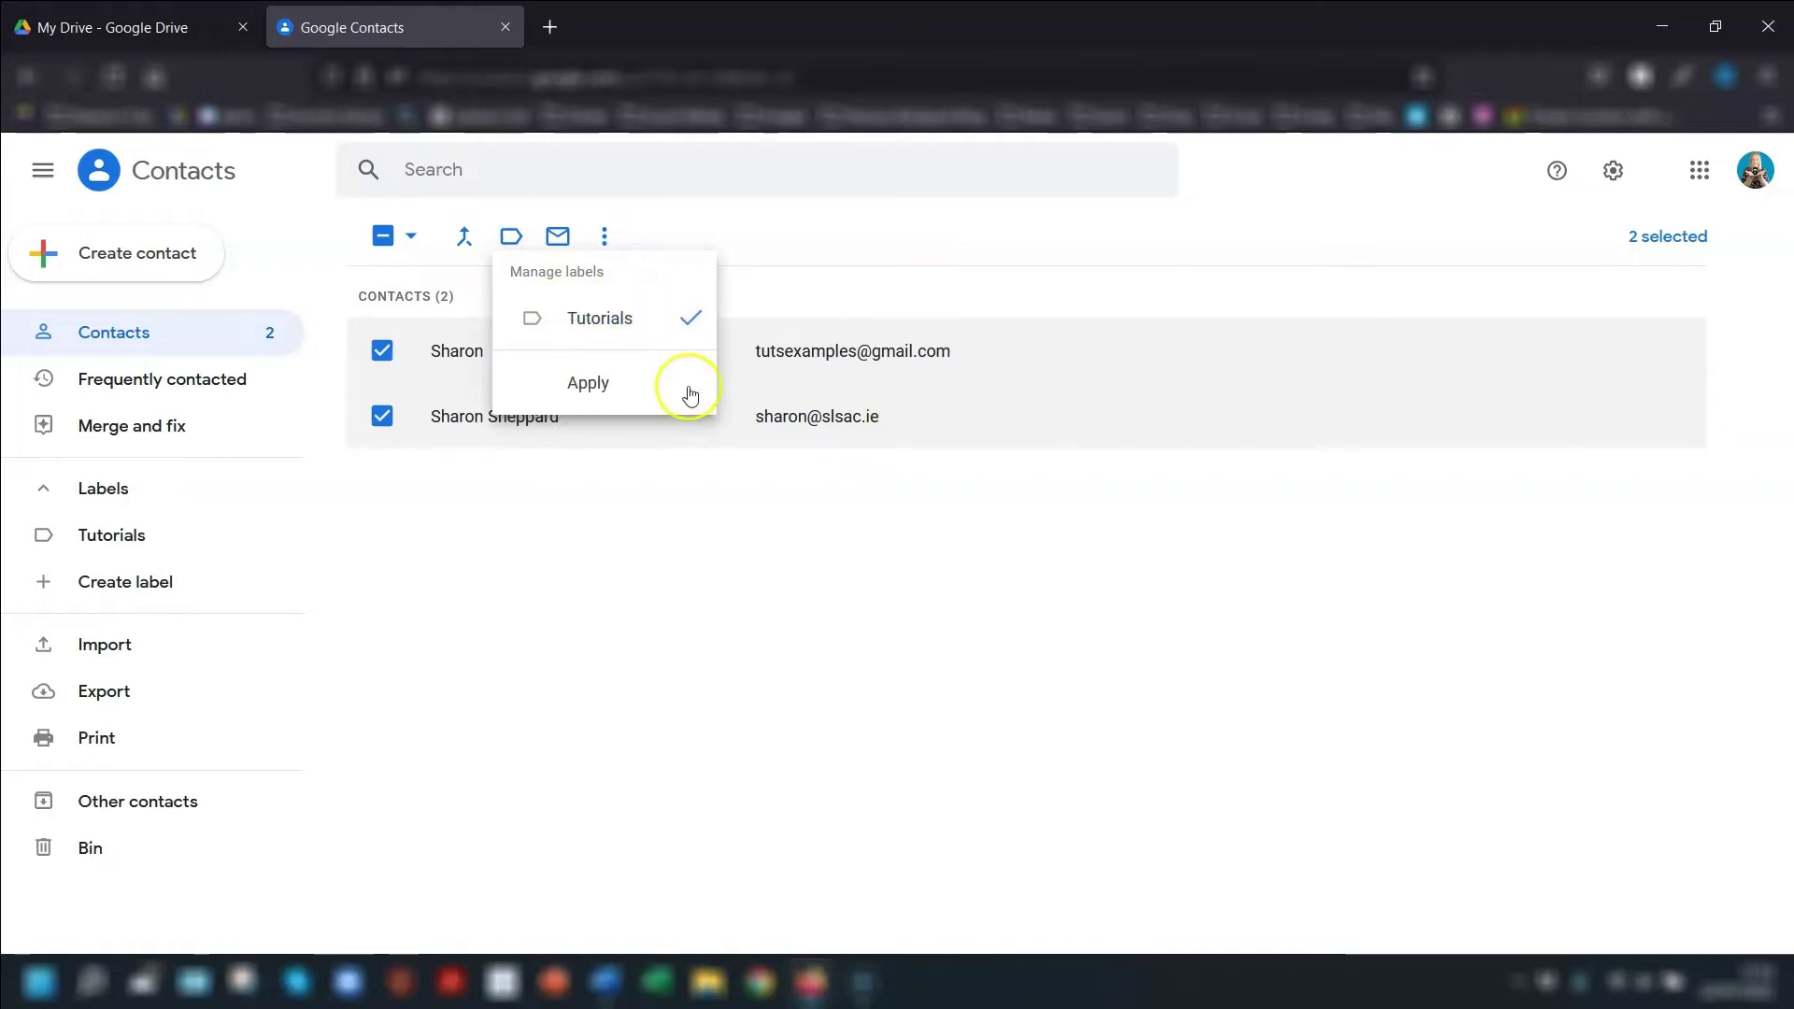
pyautogui.click(587, 378)
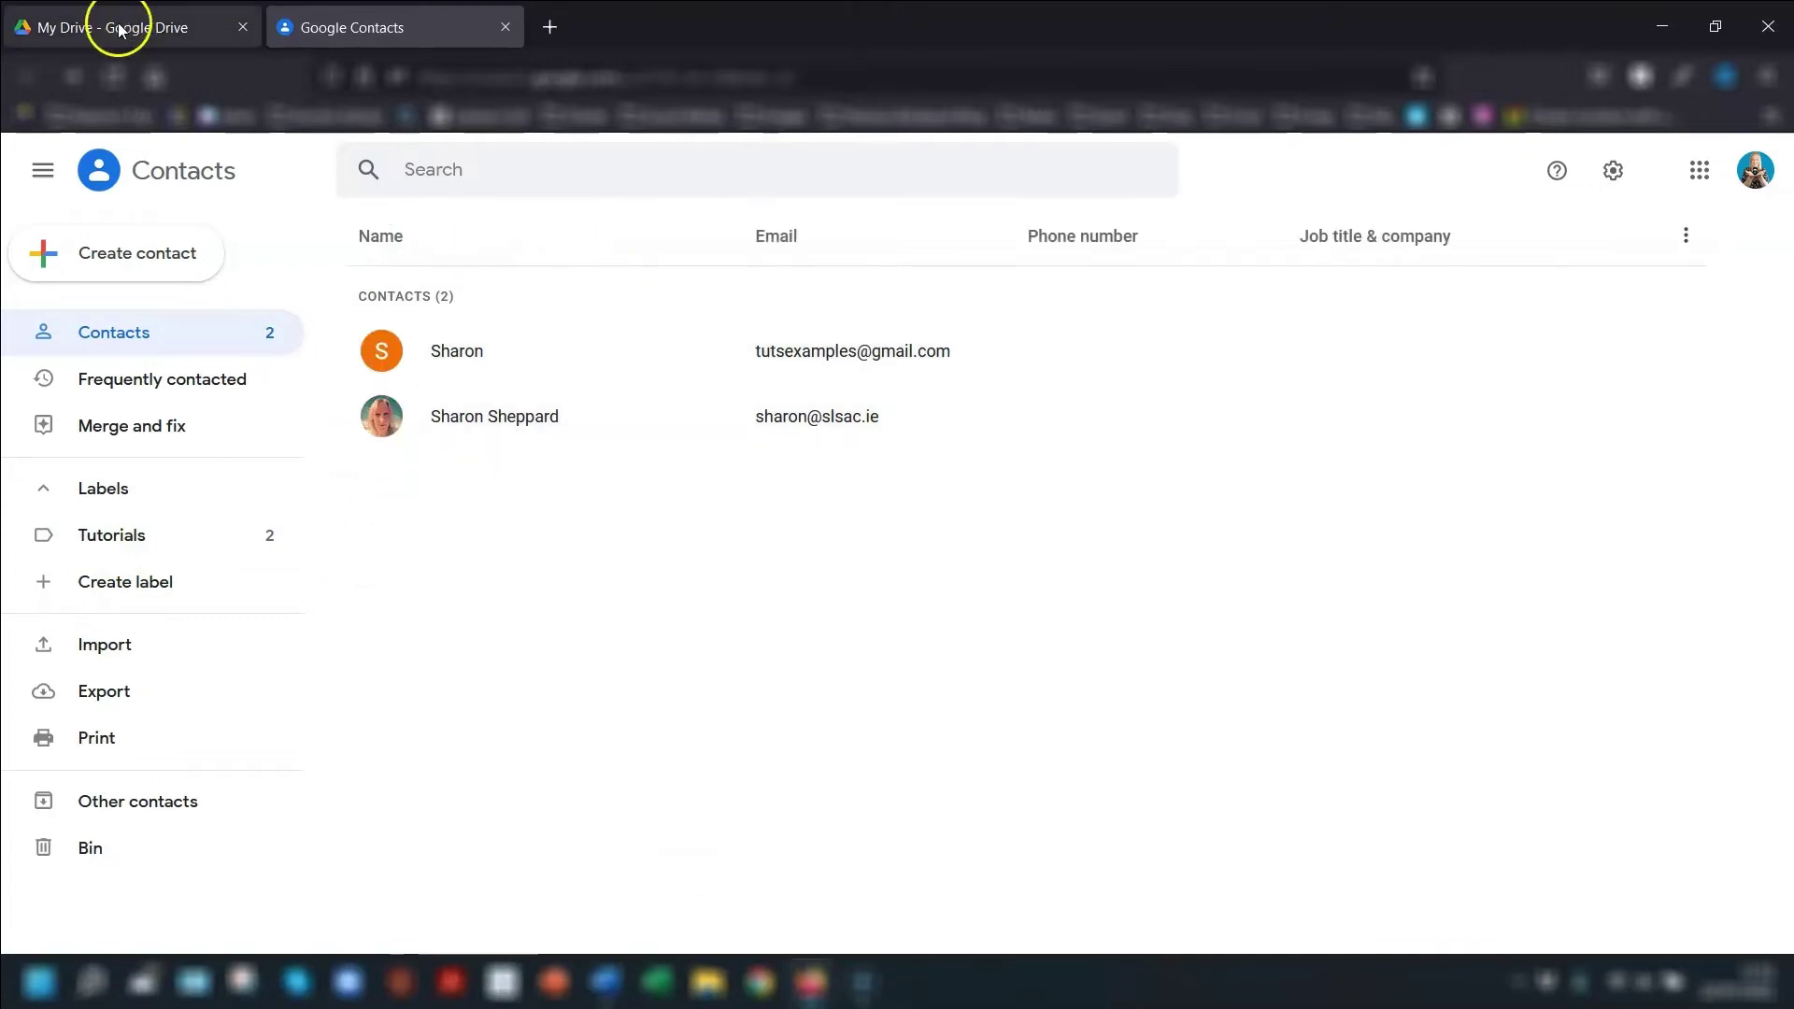
# - Return to Google Drive and share the biscoff tiffin file with the Tutorials contact group as Editor, with Notify people turned off
pyautogui.click(75, 19)
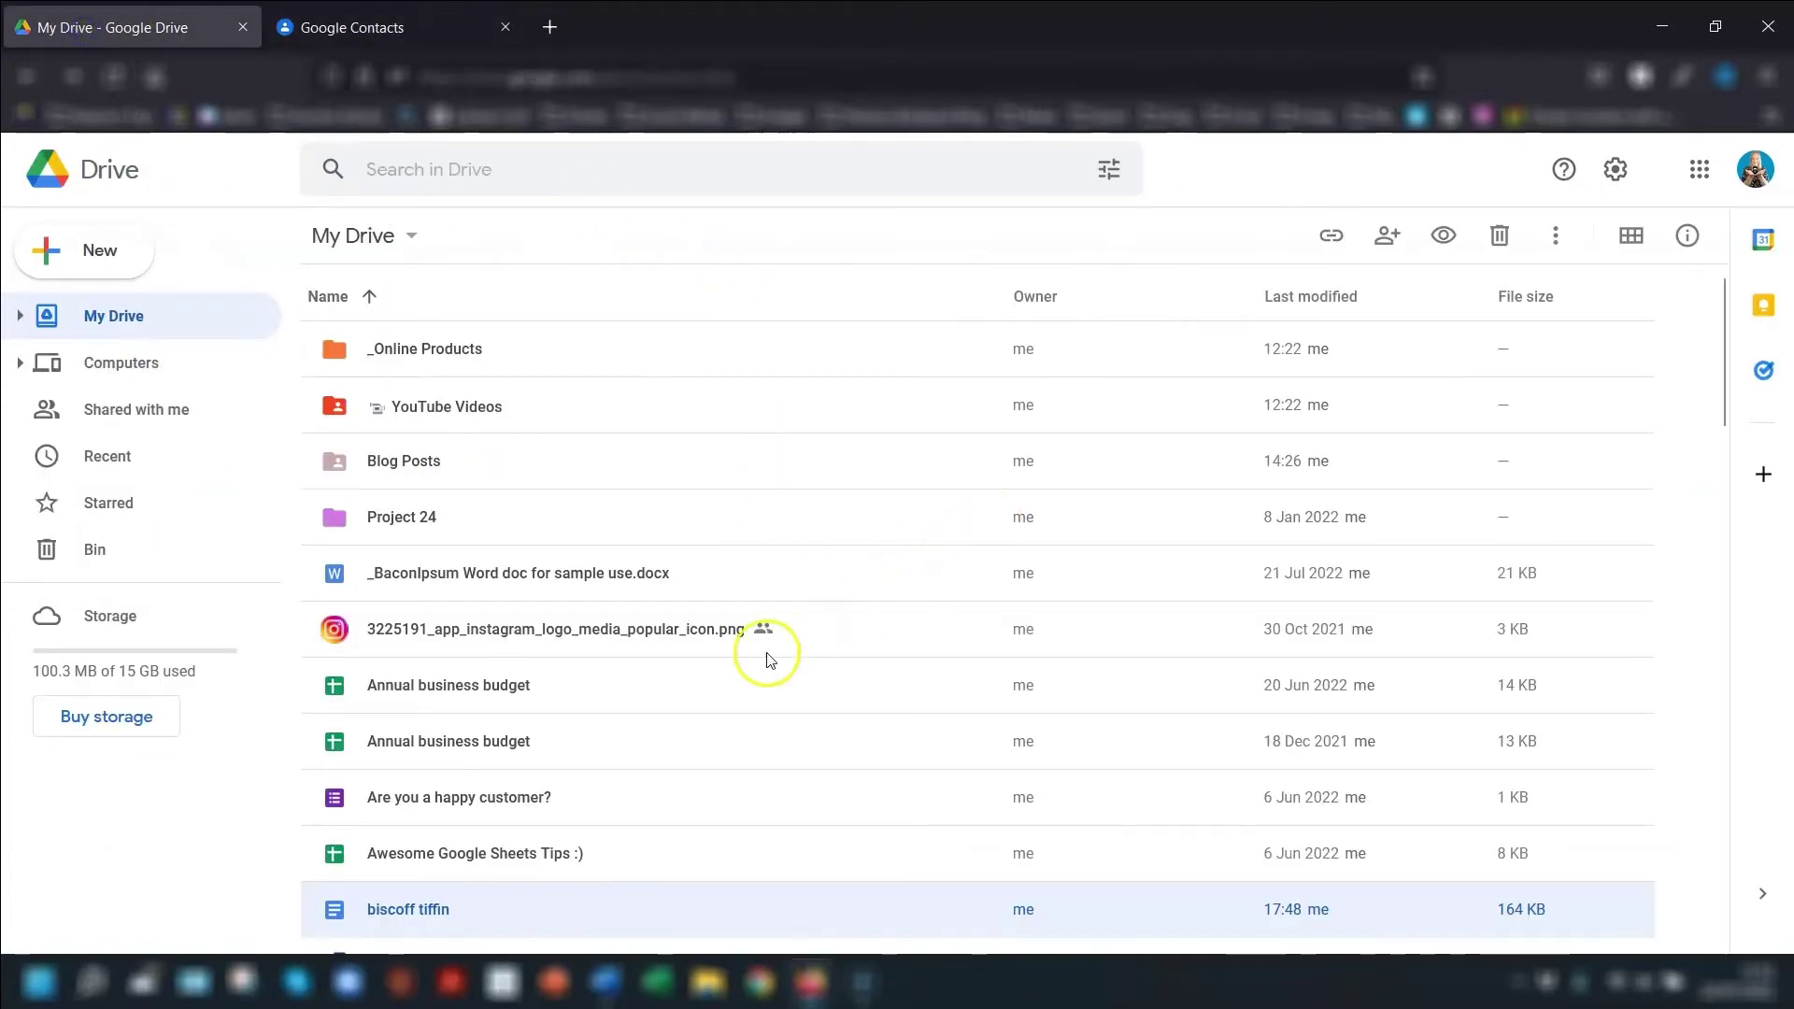
pyautogui.scroll(-3, 682, 745)
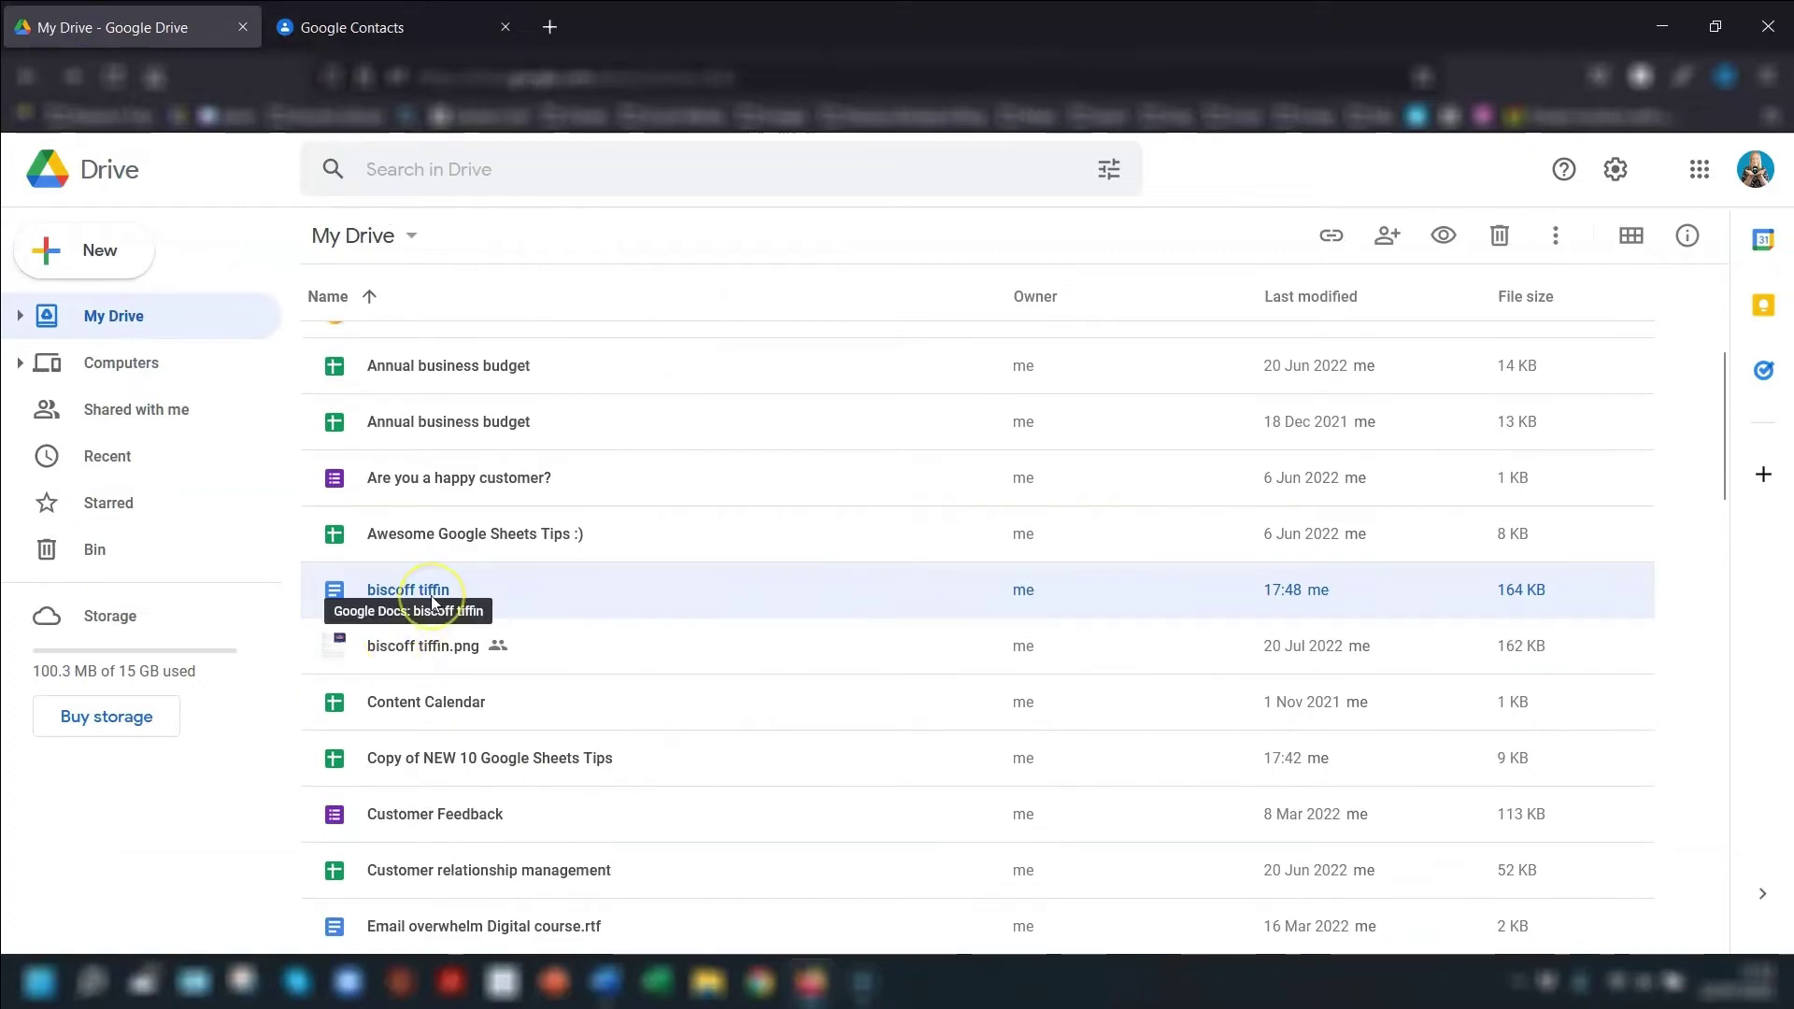
pyautogui.rightClick(430, 595)
pyautogui.click(512, 500)
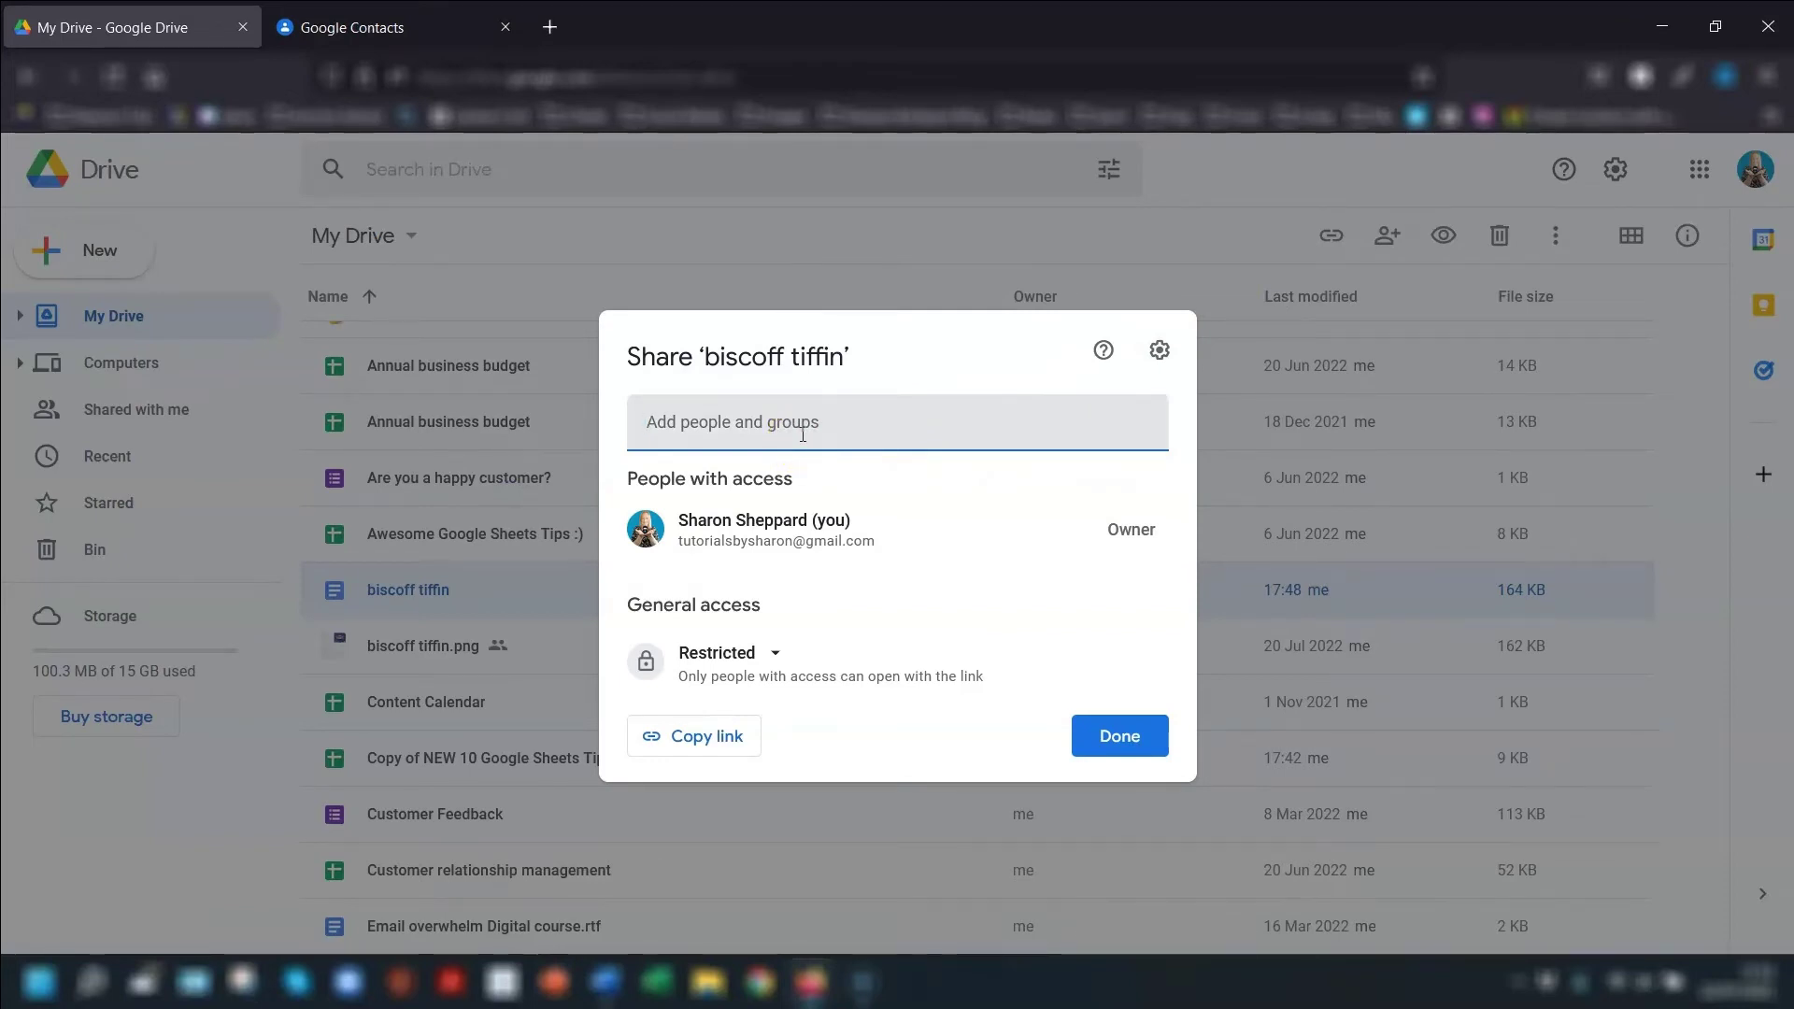
pyautogui.write('tuto')
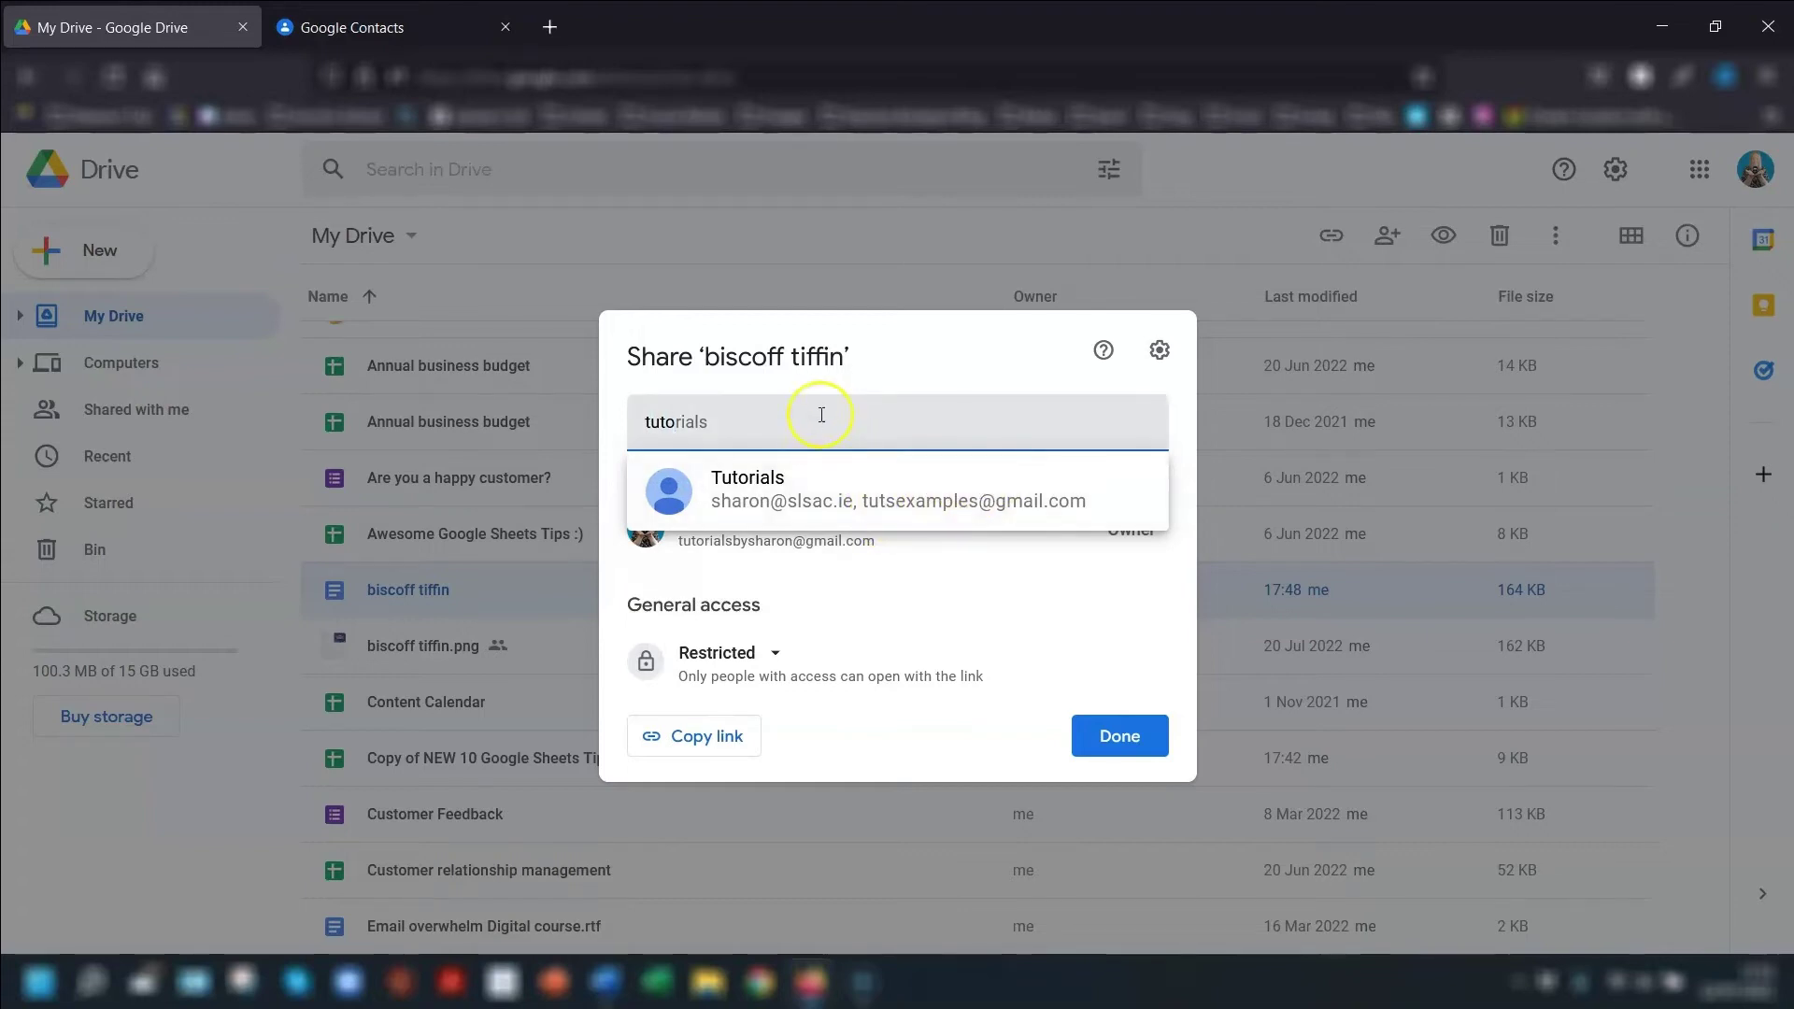
pyautogui.click(771, 490)
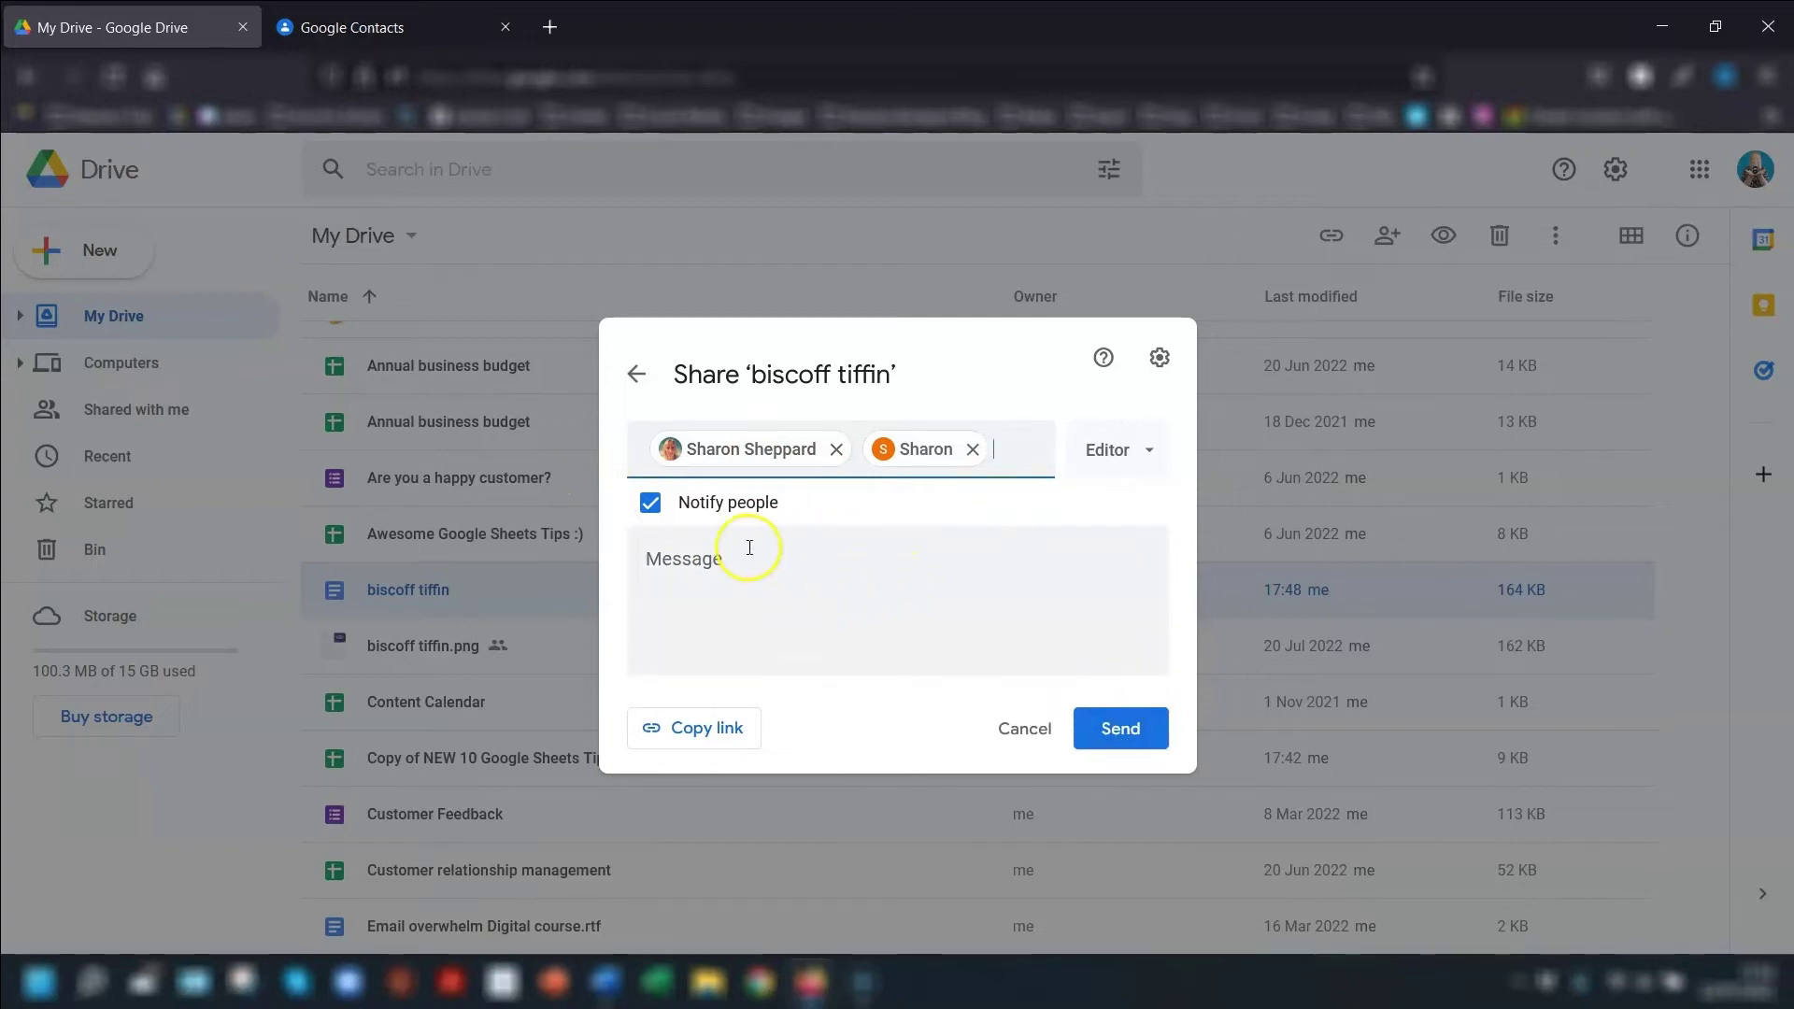
pyautogui.click(649, 503)
pyautogui.click(1142, 641)
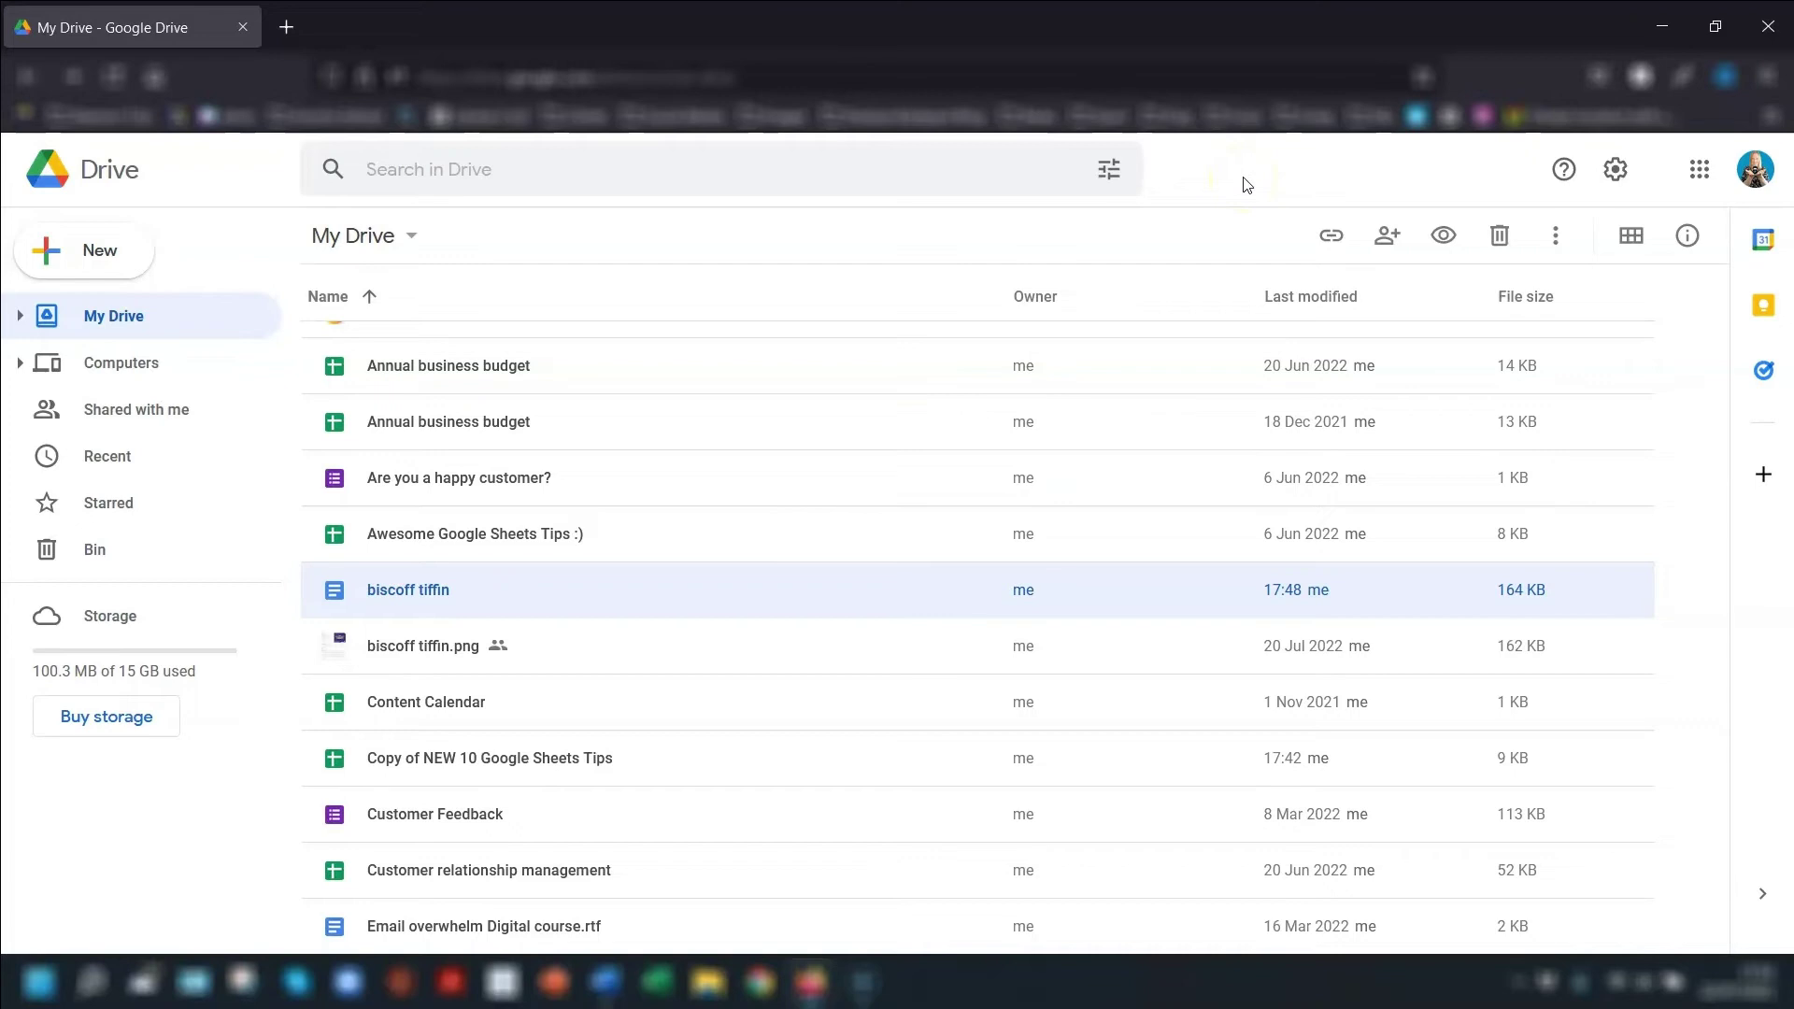
# - Try the Viewer, Commenter and Editor roles for the contact being added to the biscoff tiffin share, finishing on Viewer
pyautogui.click(1230, 190)
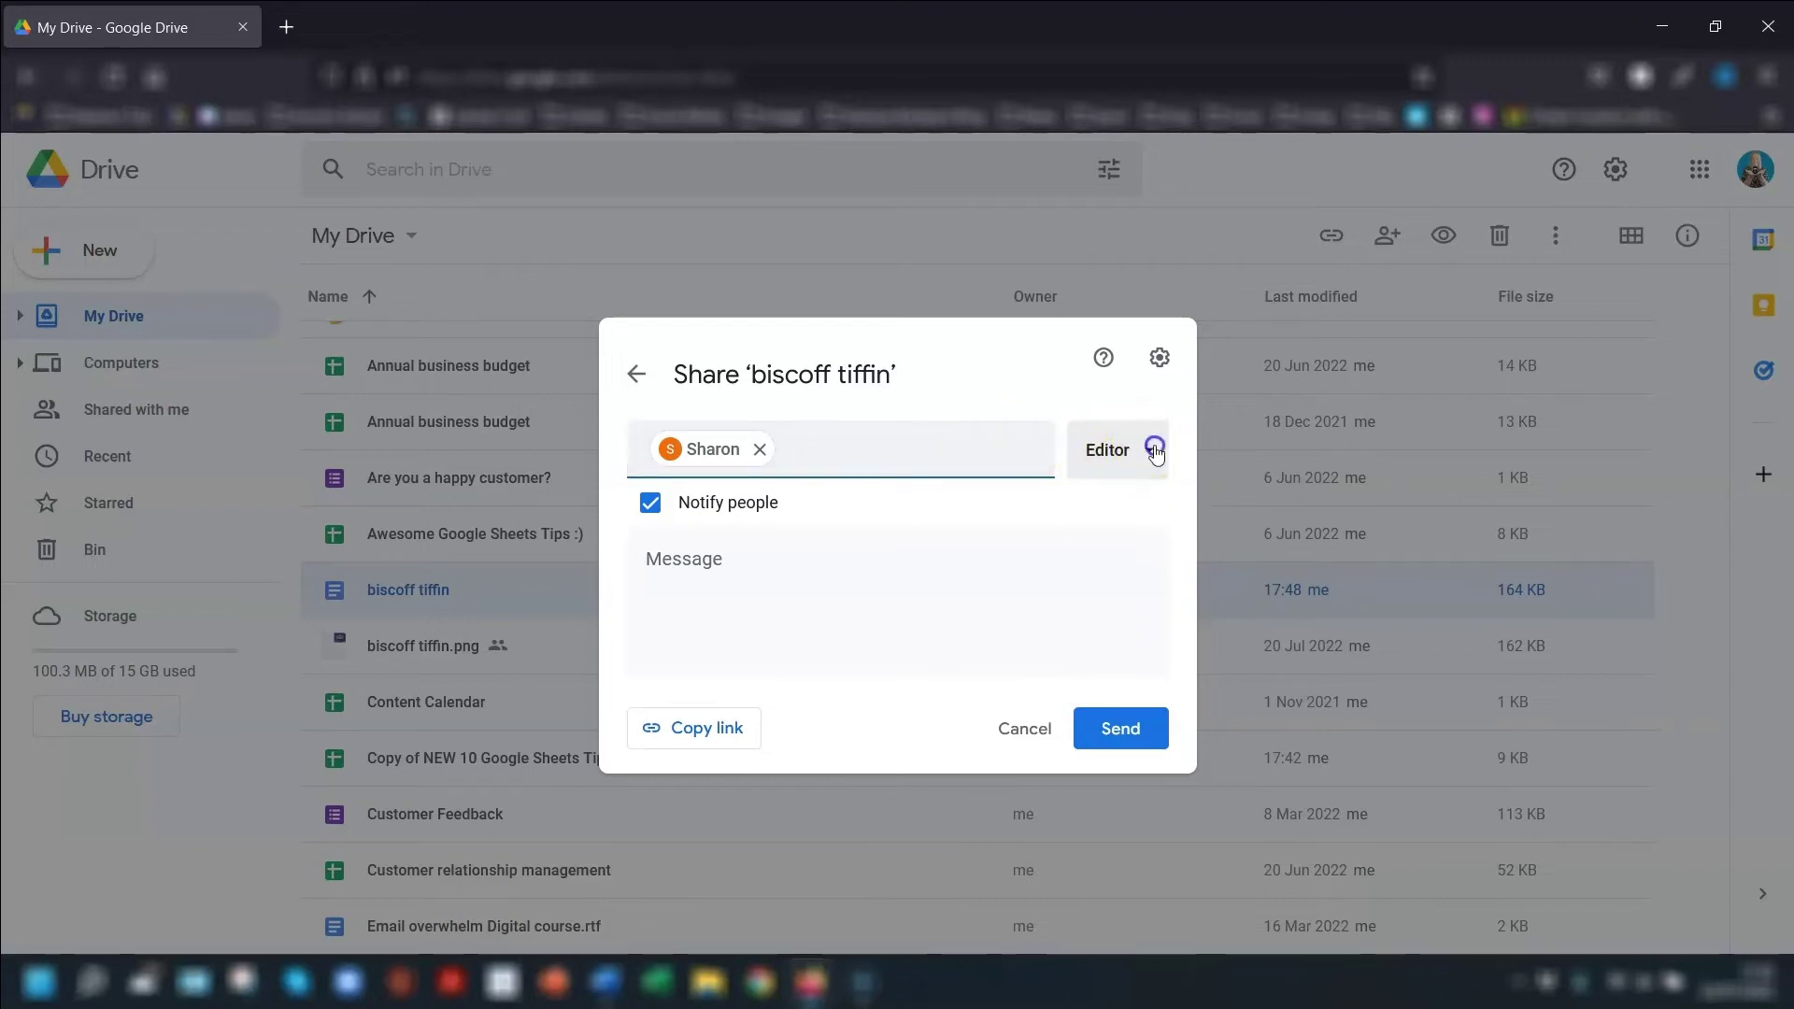
pyautogui.click(1149, 447)
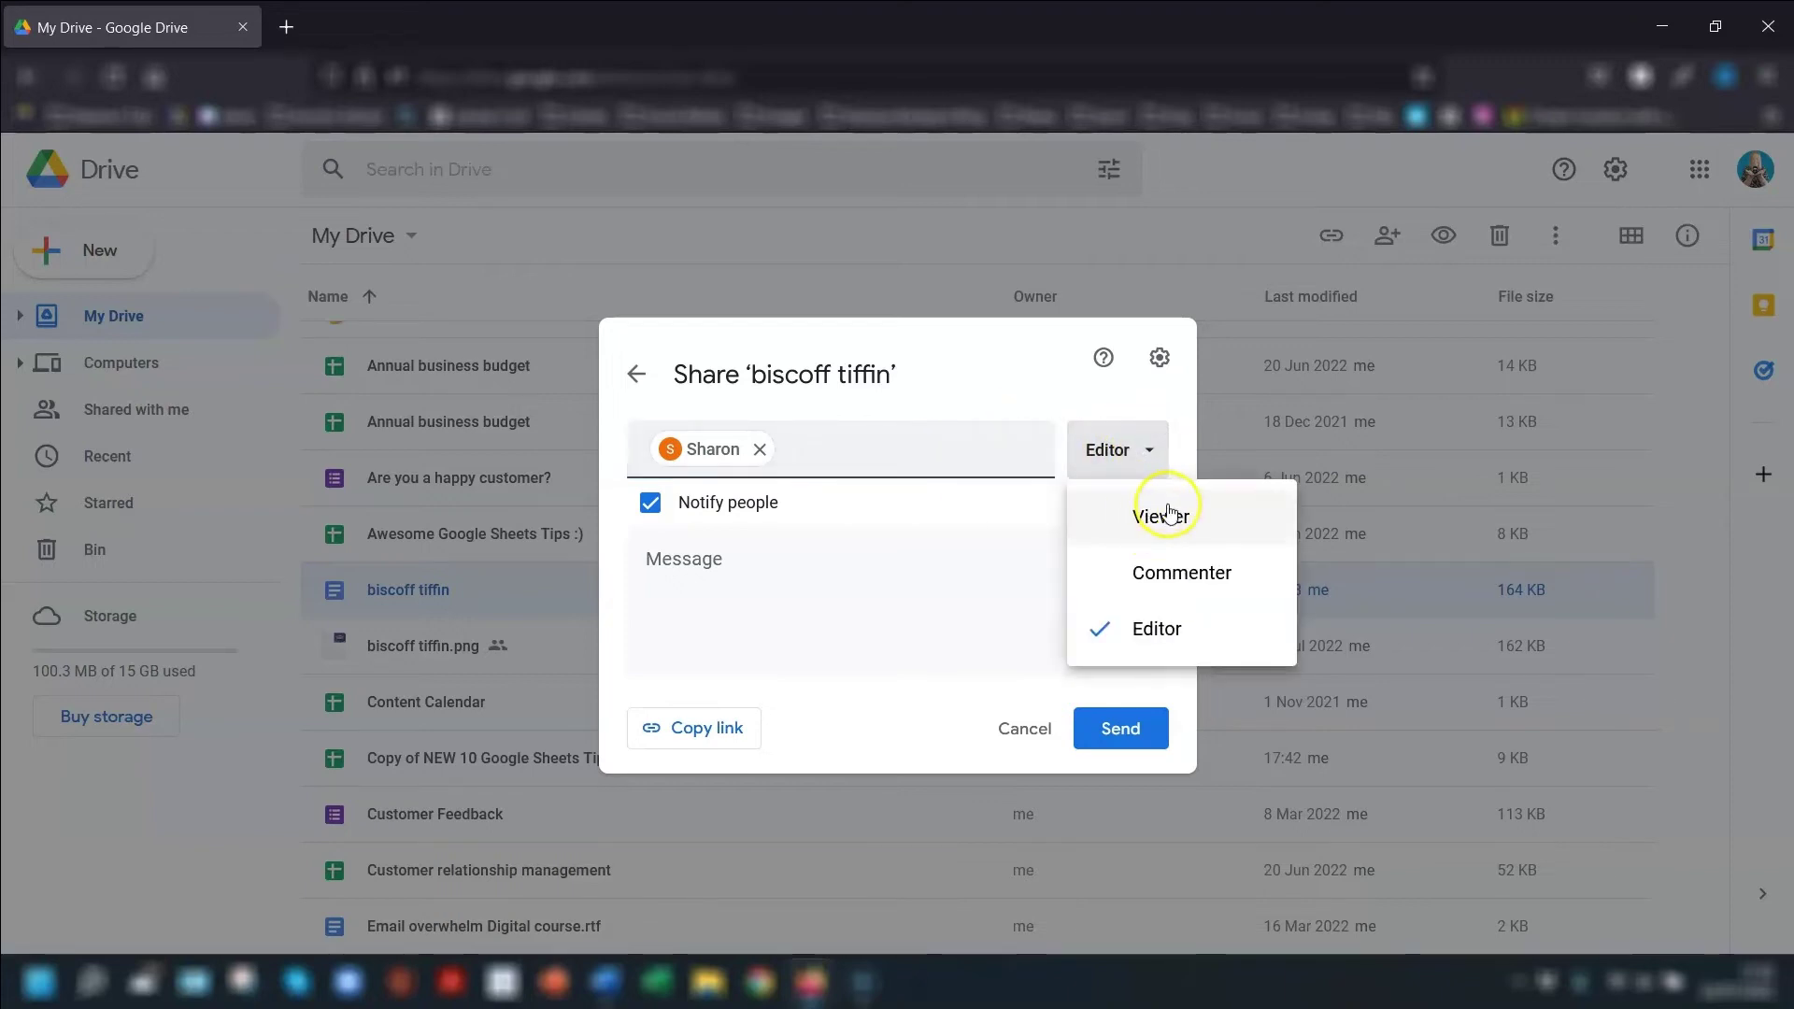
pyautogui.click(1167, 514)
pyautogui.click(1157, 460)
pyautogui.click(1142, 570)
pyautogui.click(1146, 464)
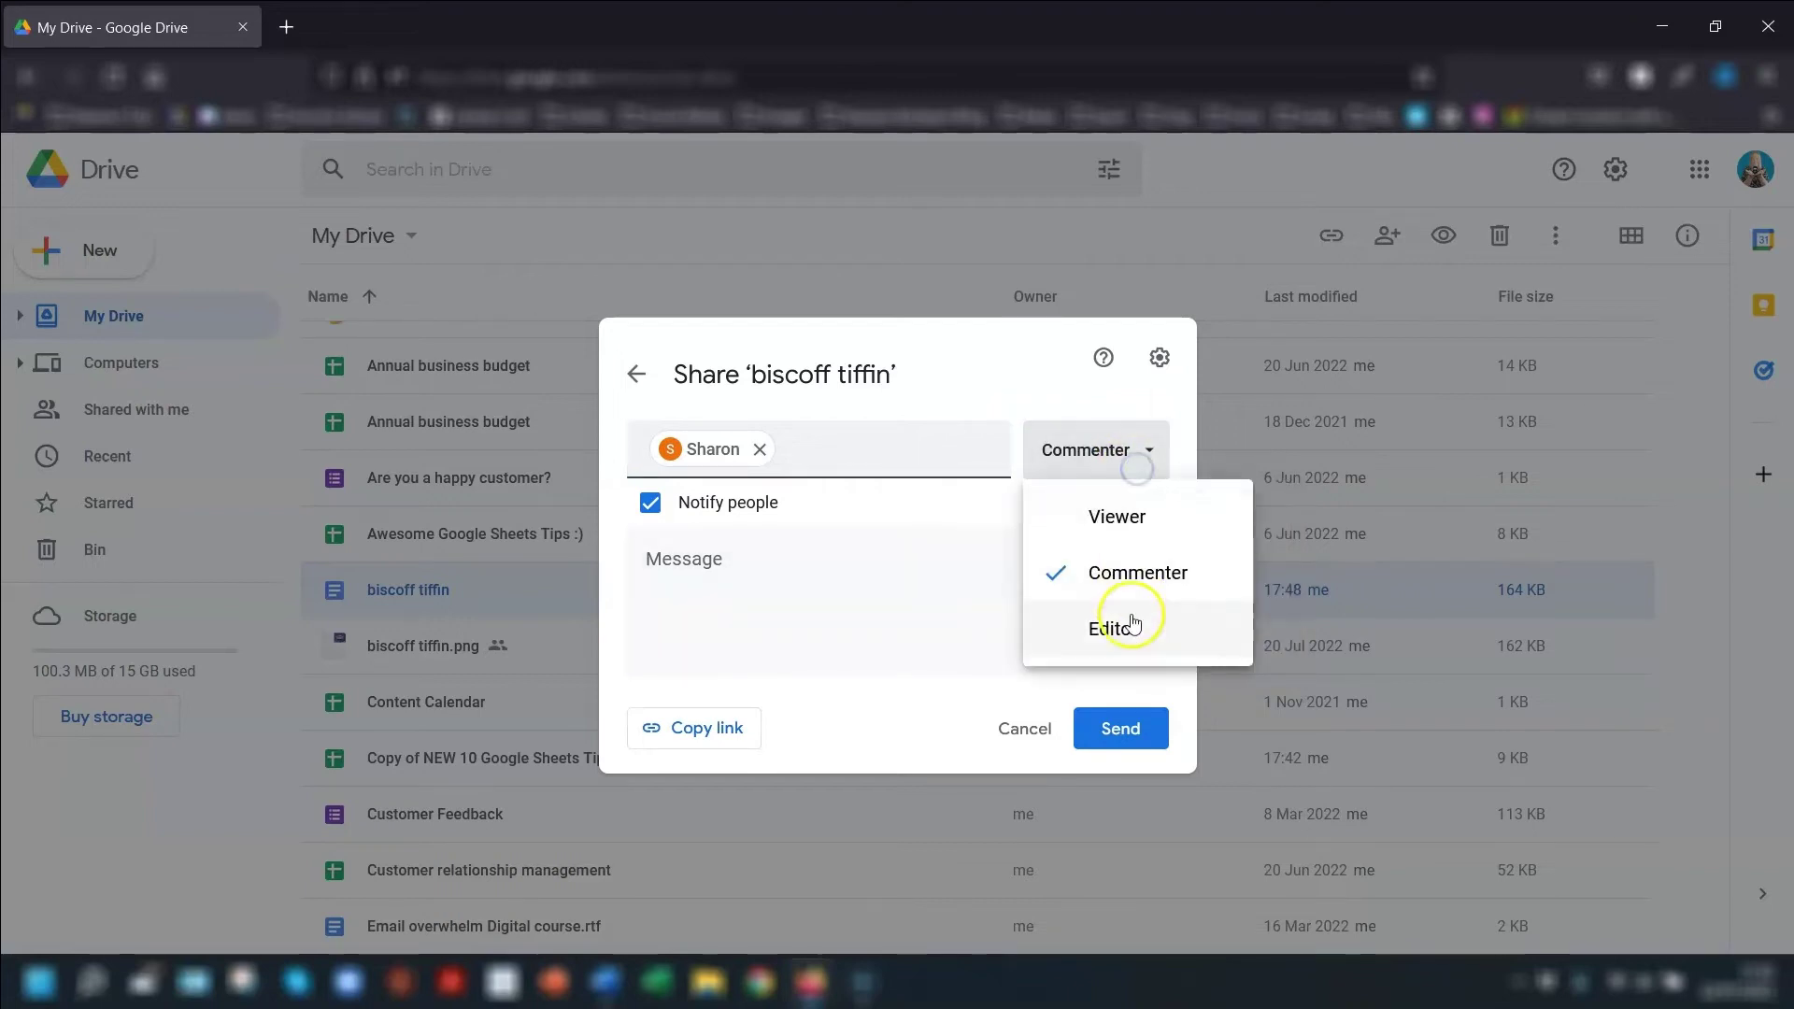
pyautogui.click(1133, 623)
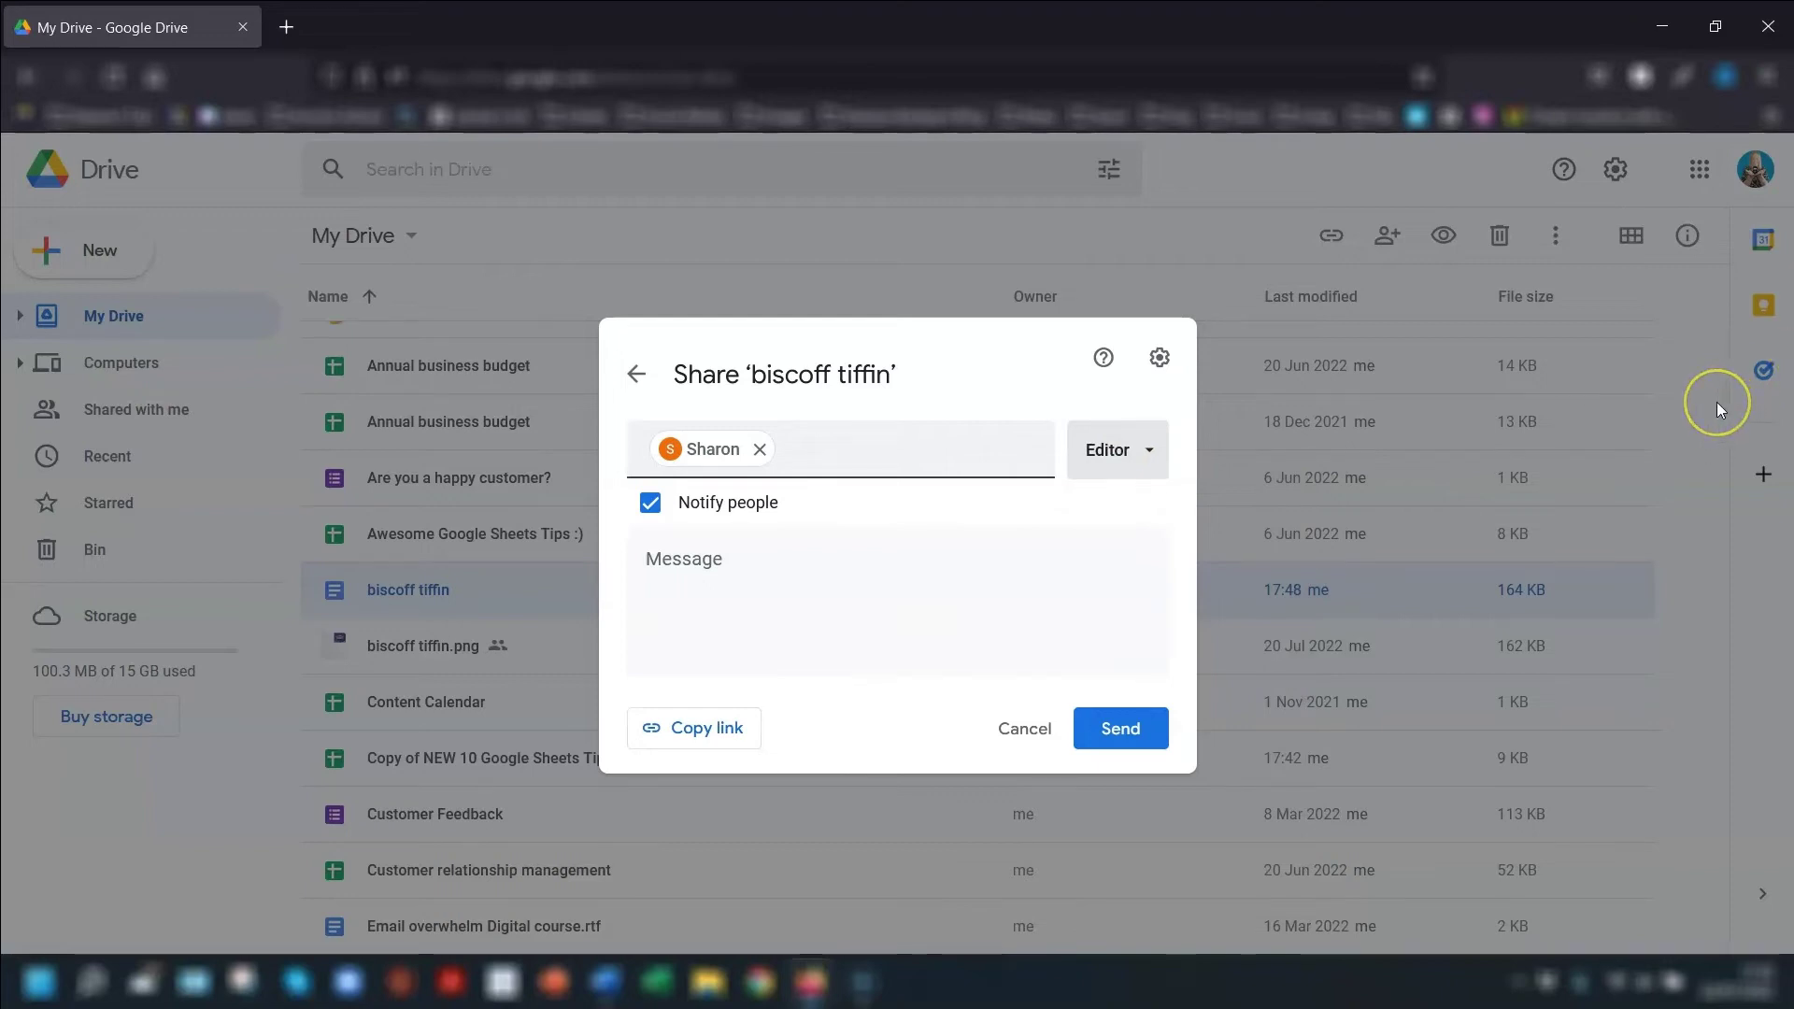
pyautogui.click(1141, 458)
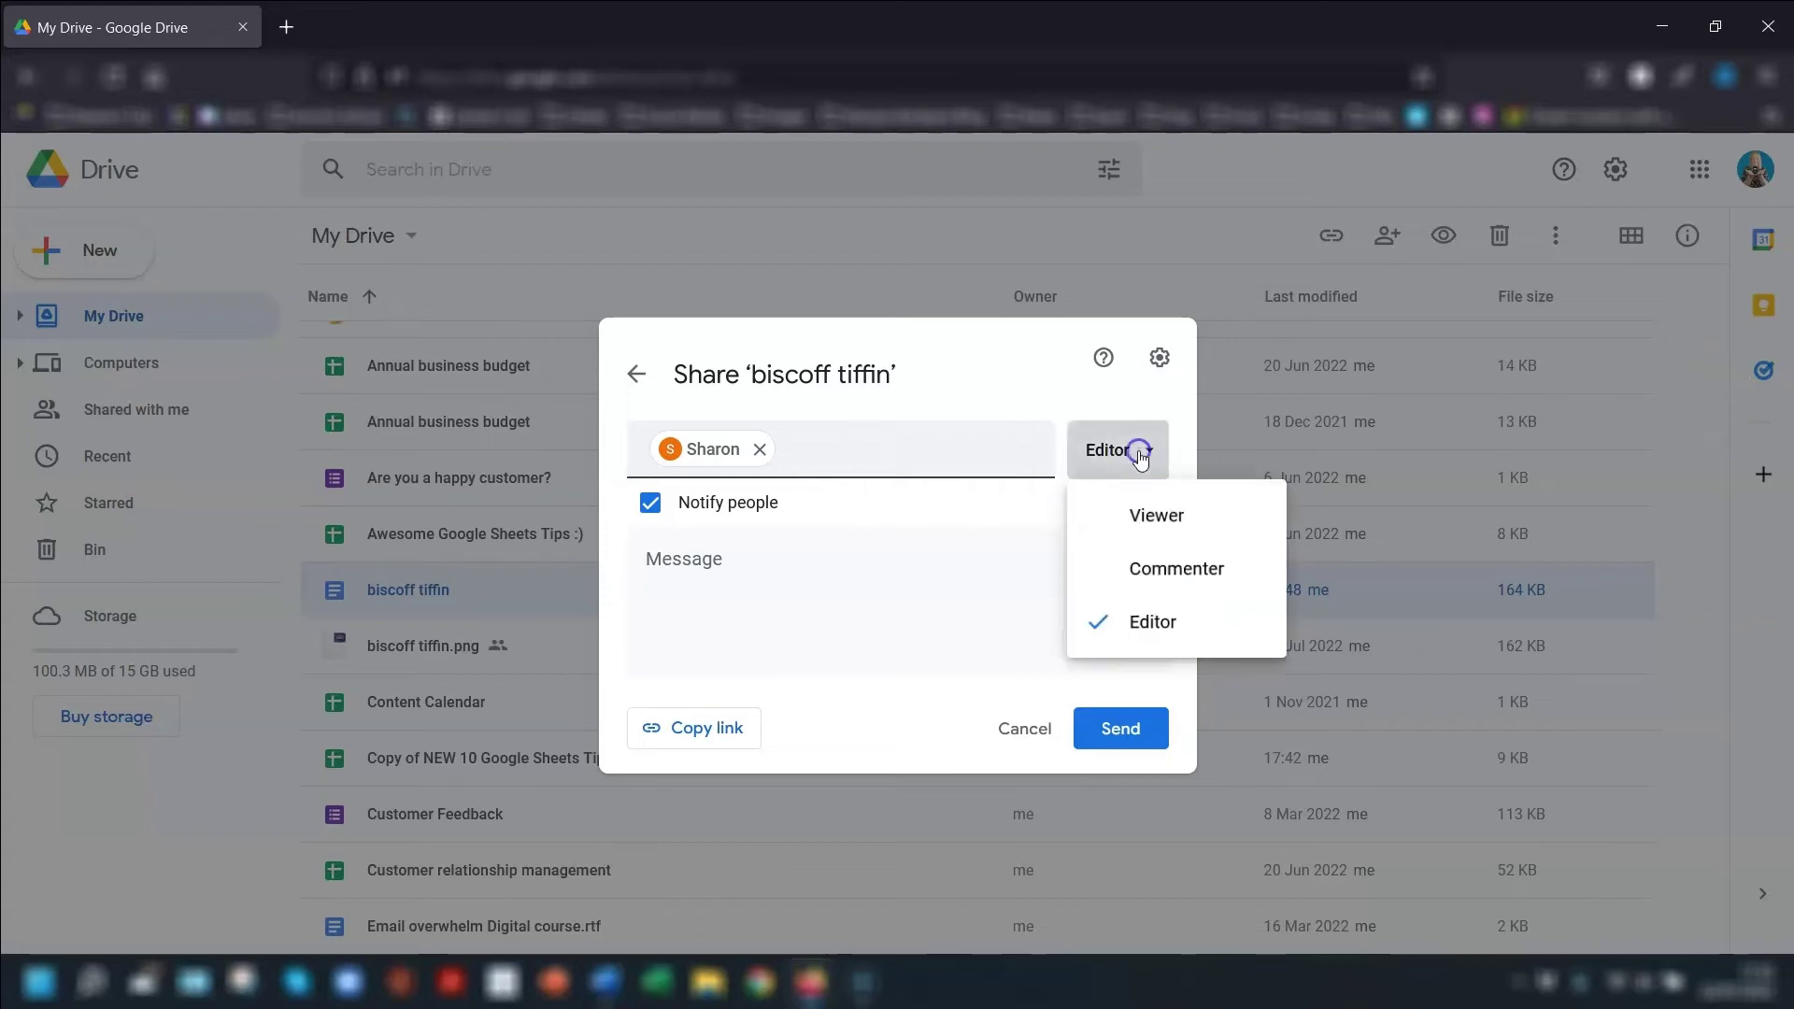
pyautogui.click(1148, 522)
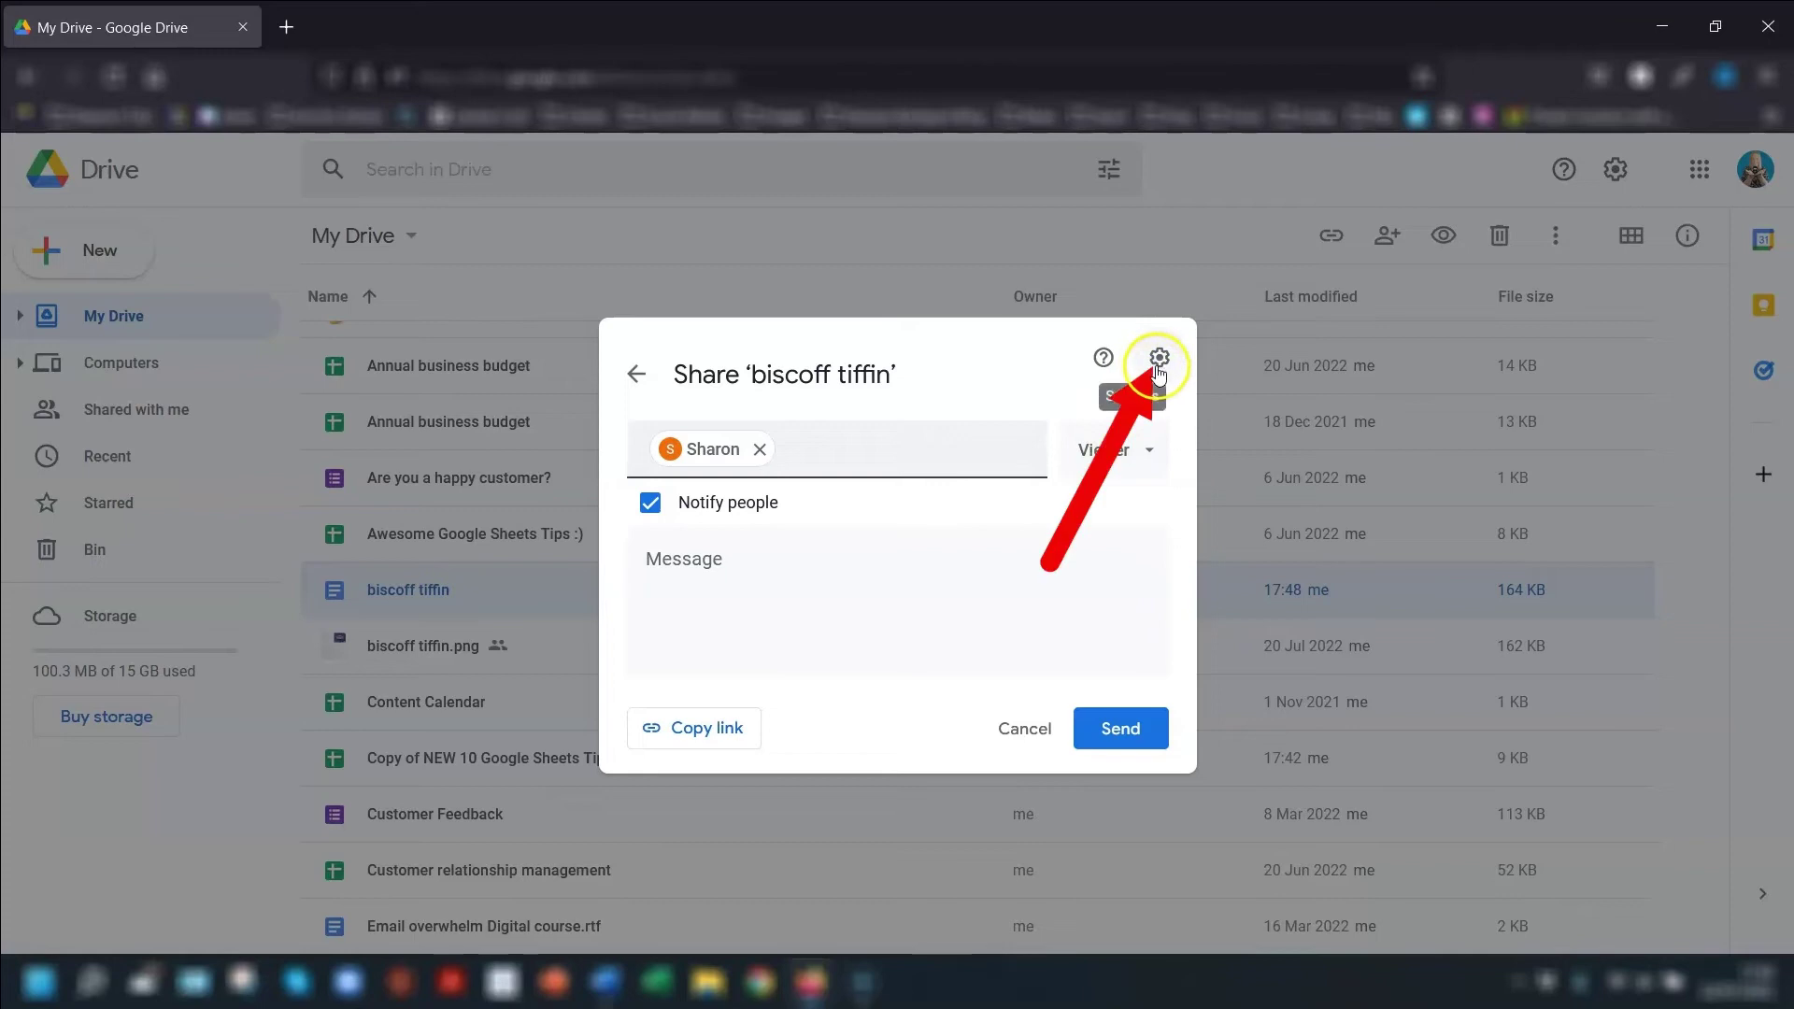
# - In the biscoff tiffin sharing settings, stop editors changing permissions and sharing, and hide download, print and copy from viewers and commenters
pyautogui.click(1159, 360)
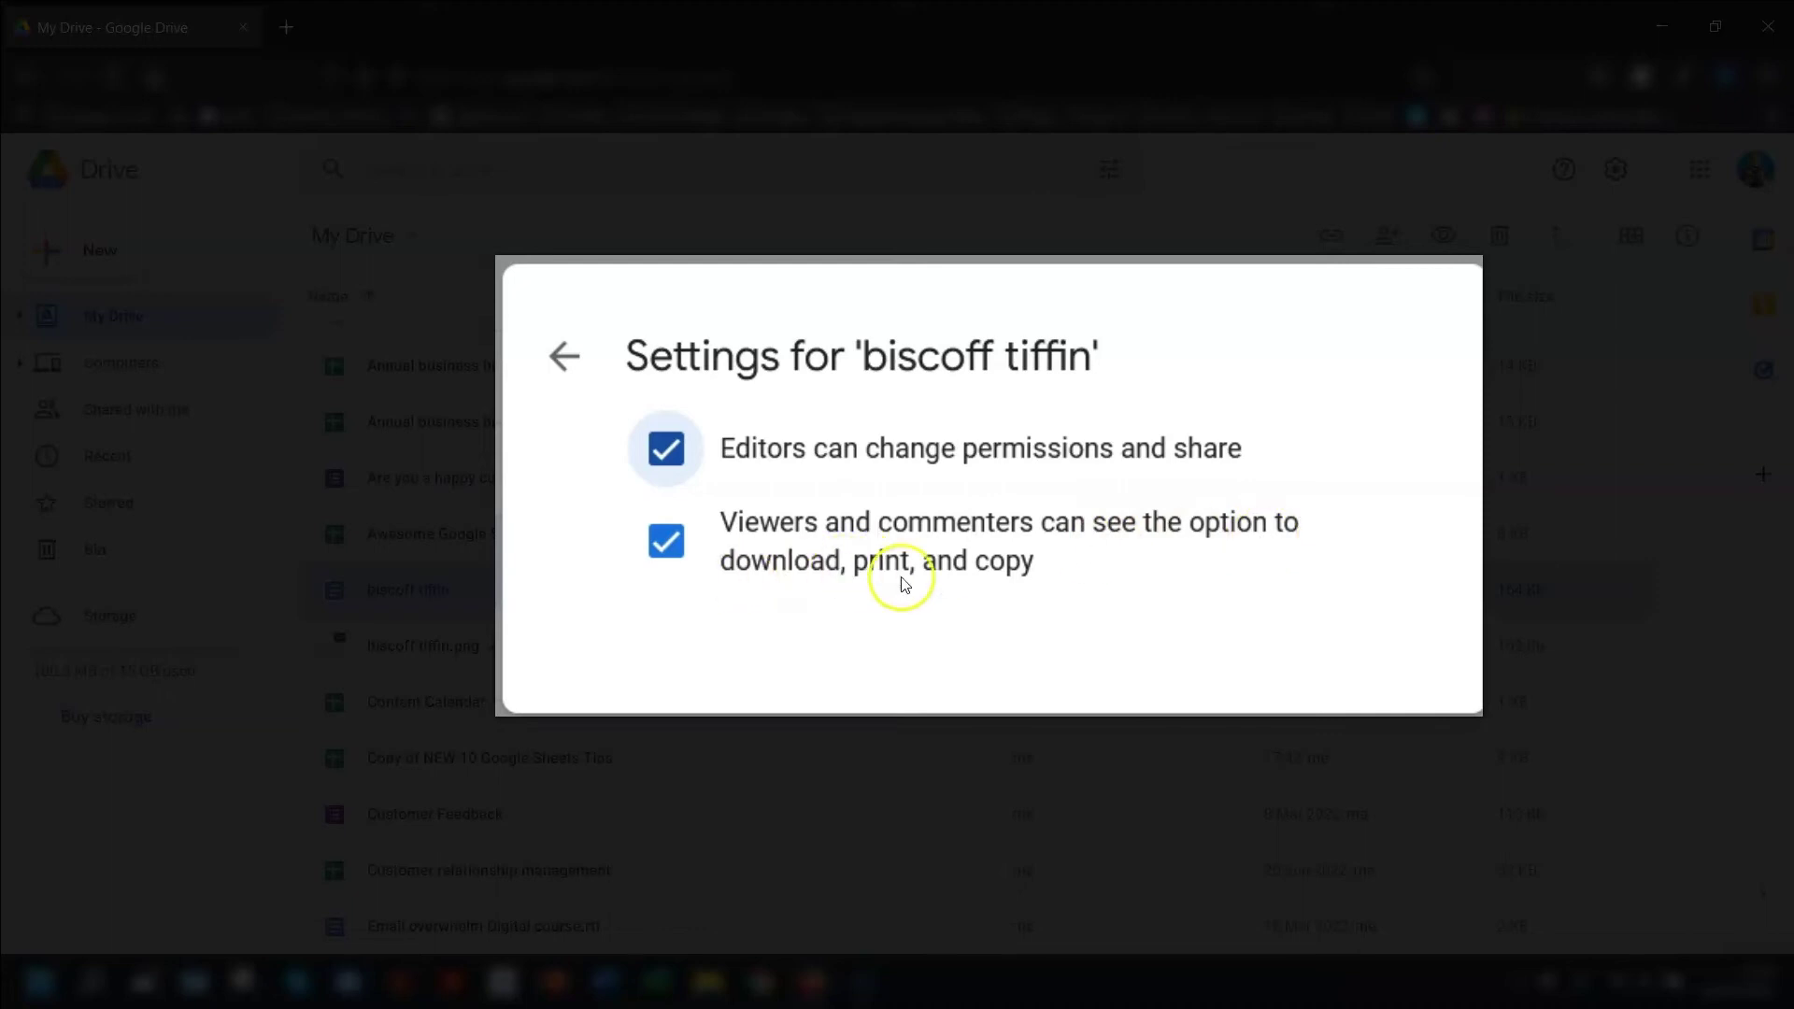
pyautogui.click(666, 544)
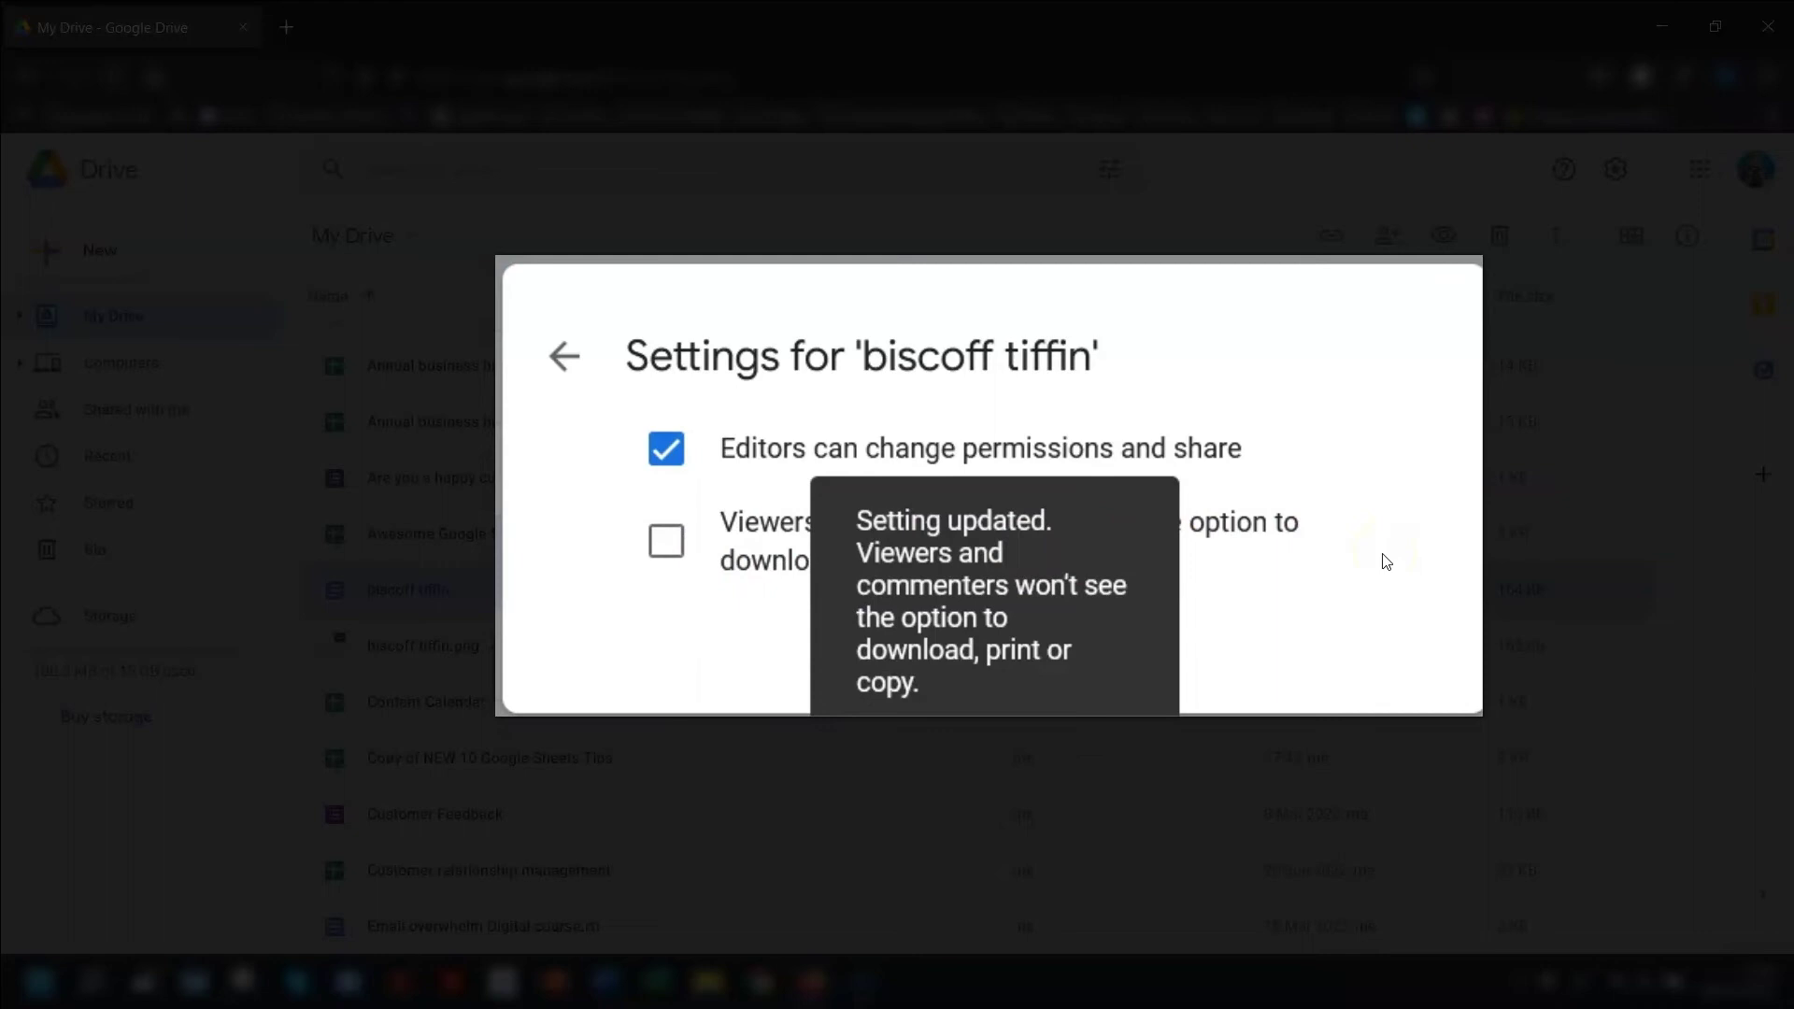
pyautogui.click(667, 458)
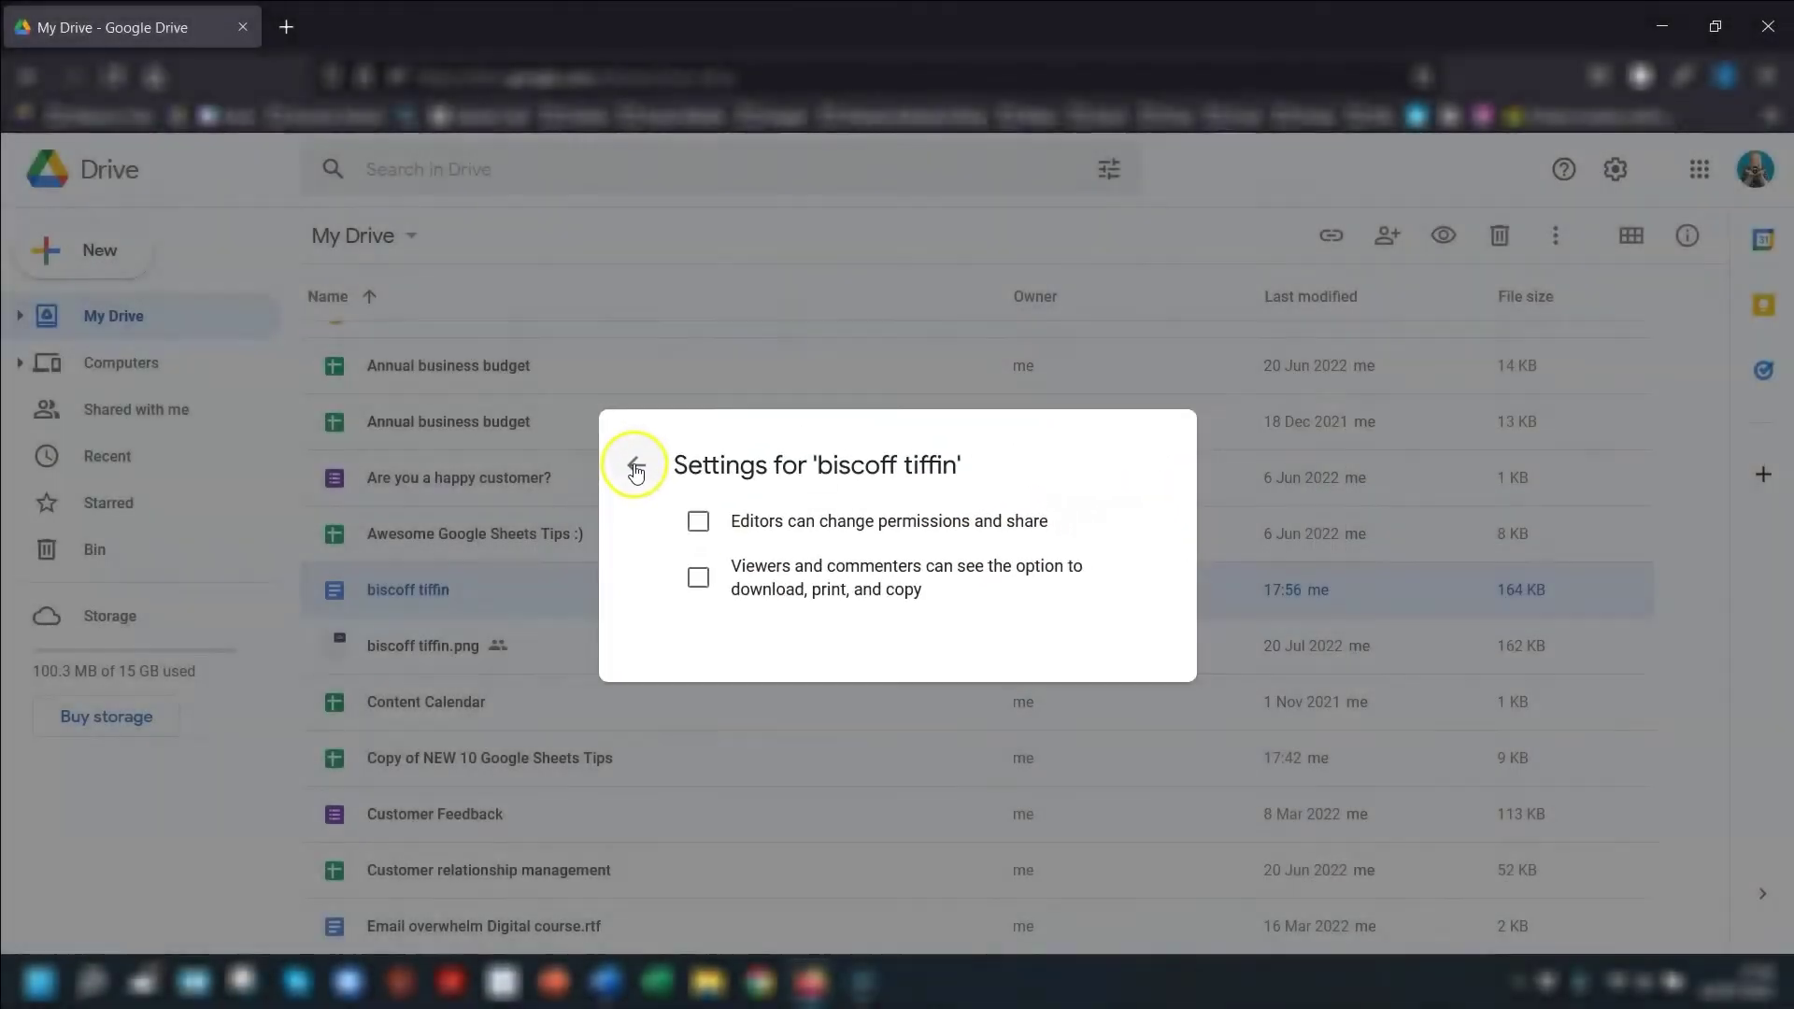
pyautogui.click(564, 356)
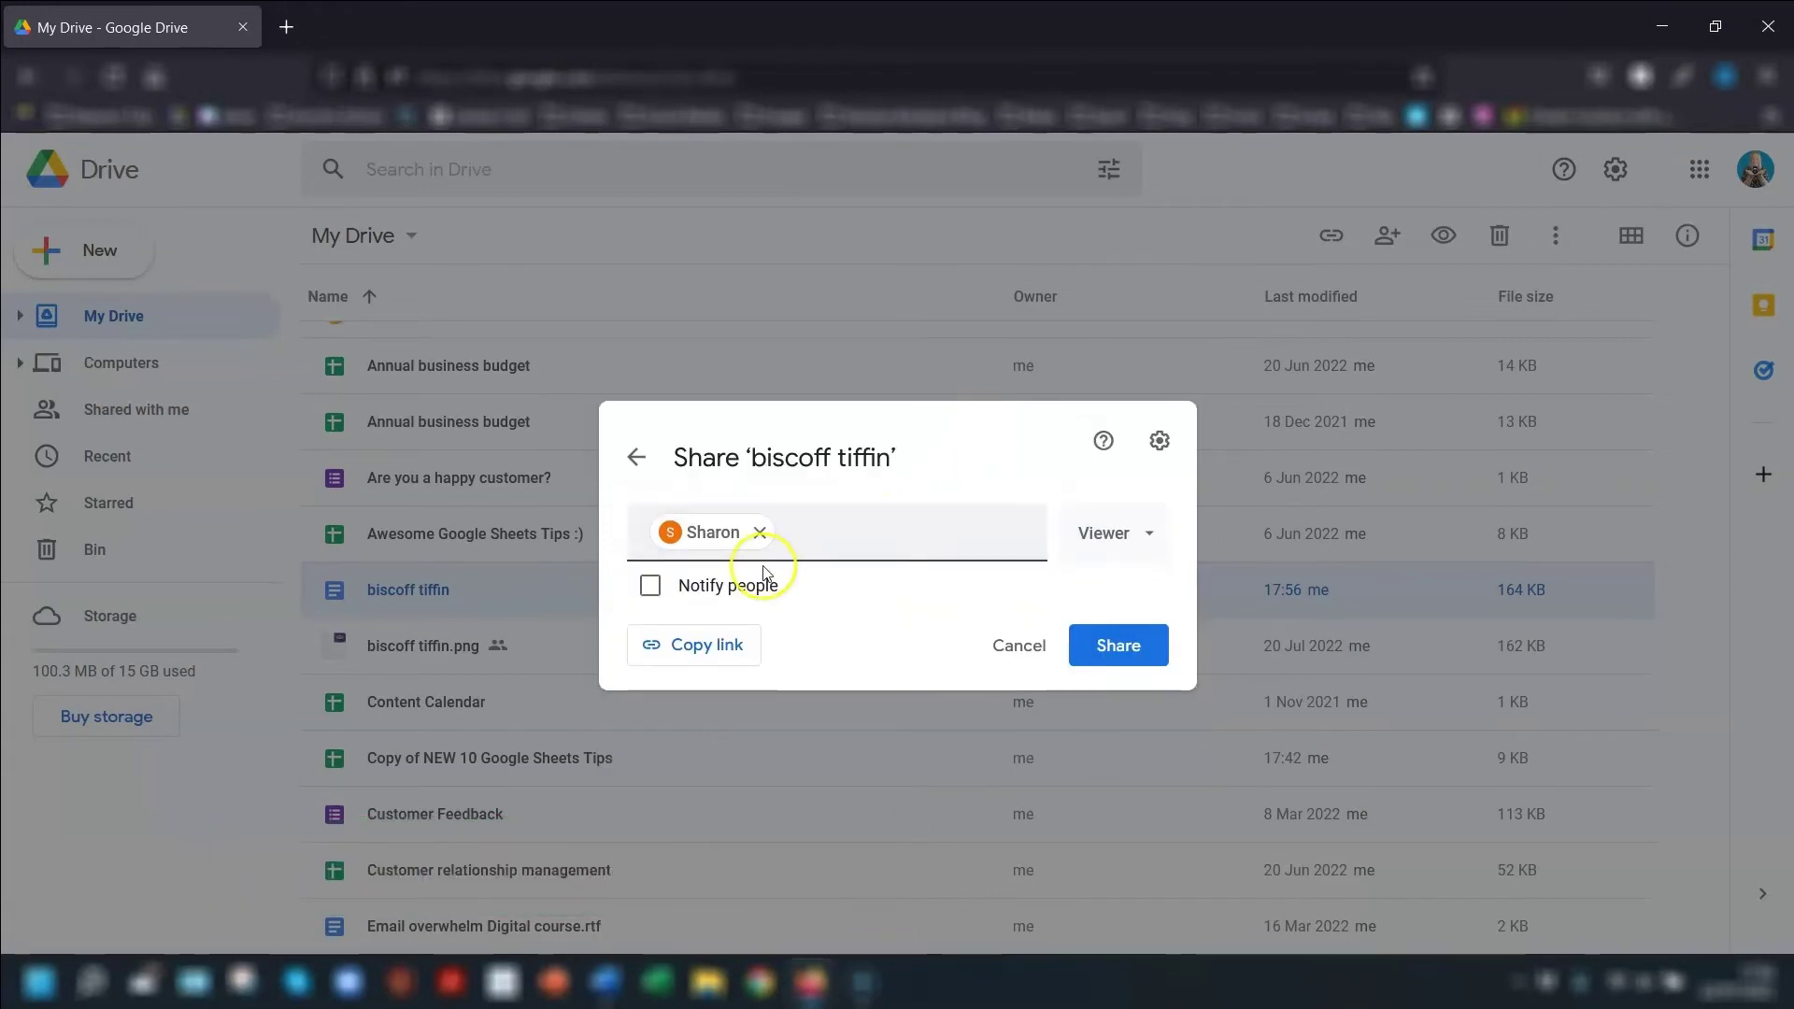
# - Drop the contact from the pending biscoff tiffin share and set general access to Anyone with the link as Viewer
pyautogui.click(759, 533)
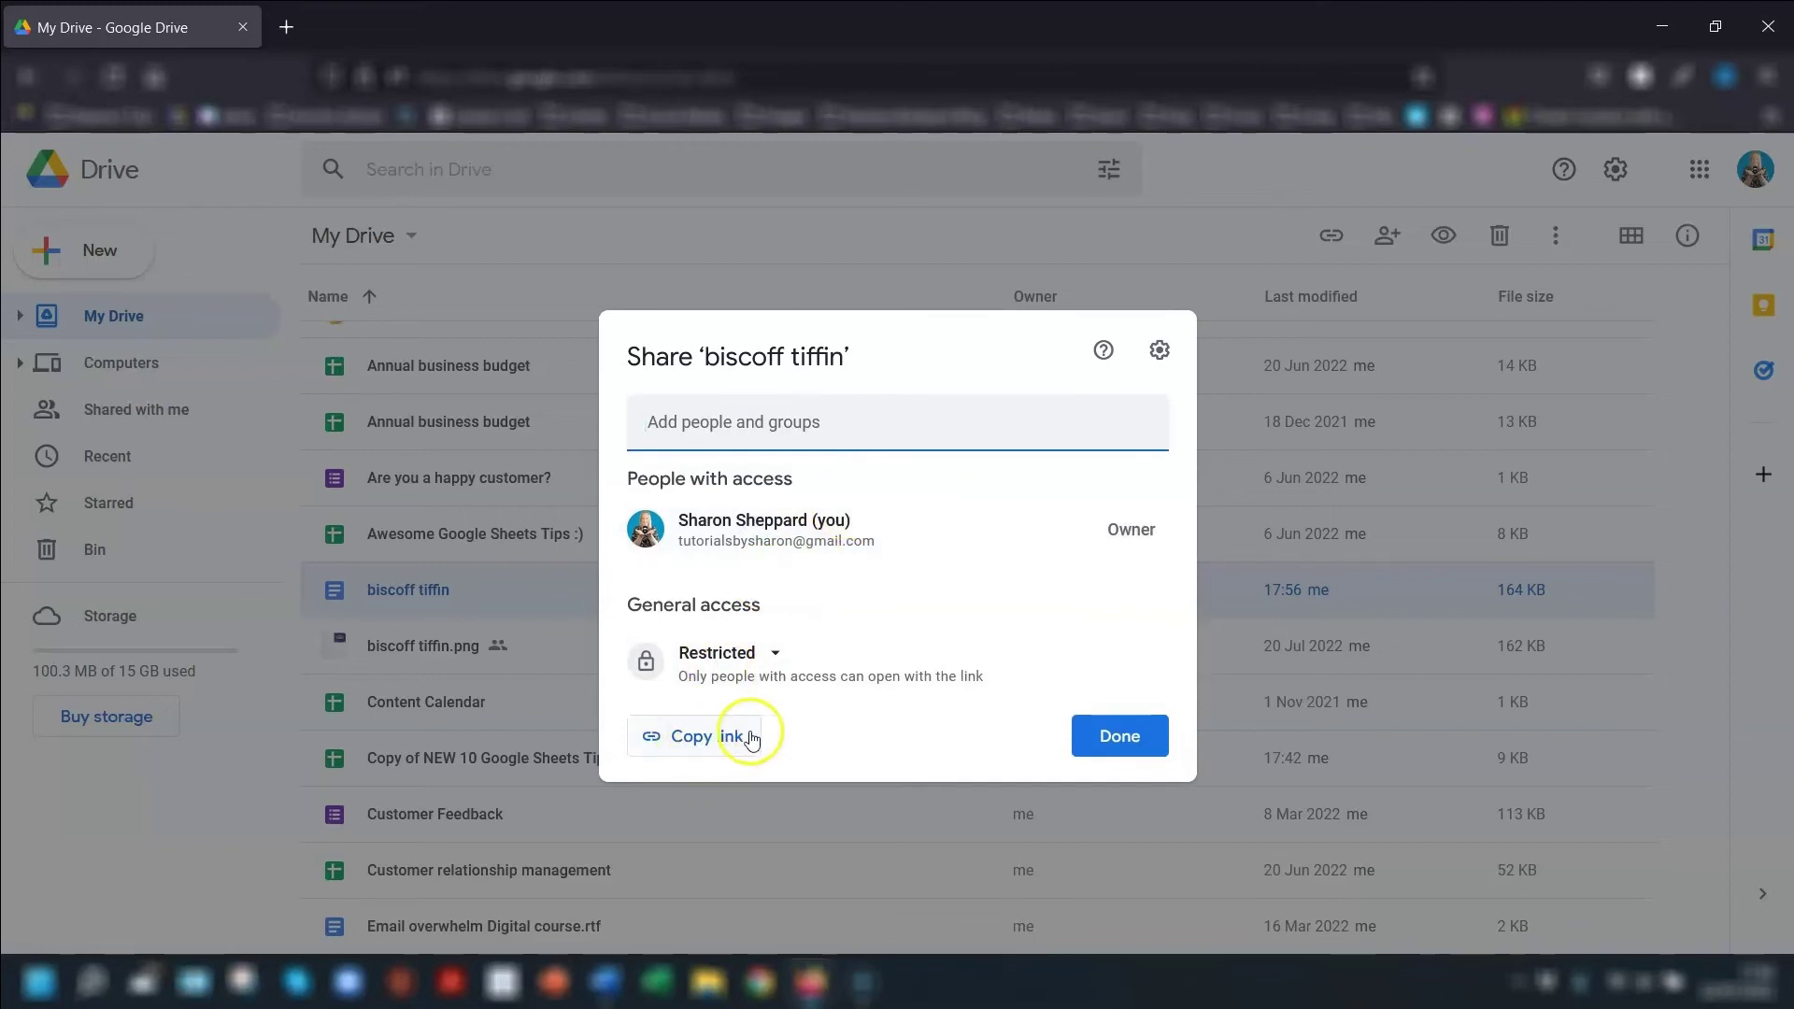
pyautogui.moveTo(625, 605); pyautogui.dragTo(793, 606)
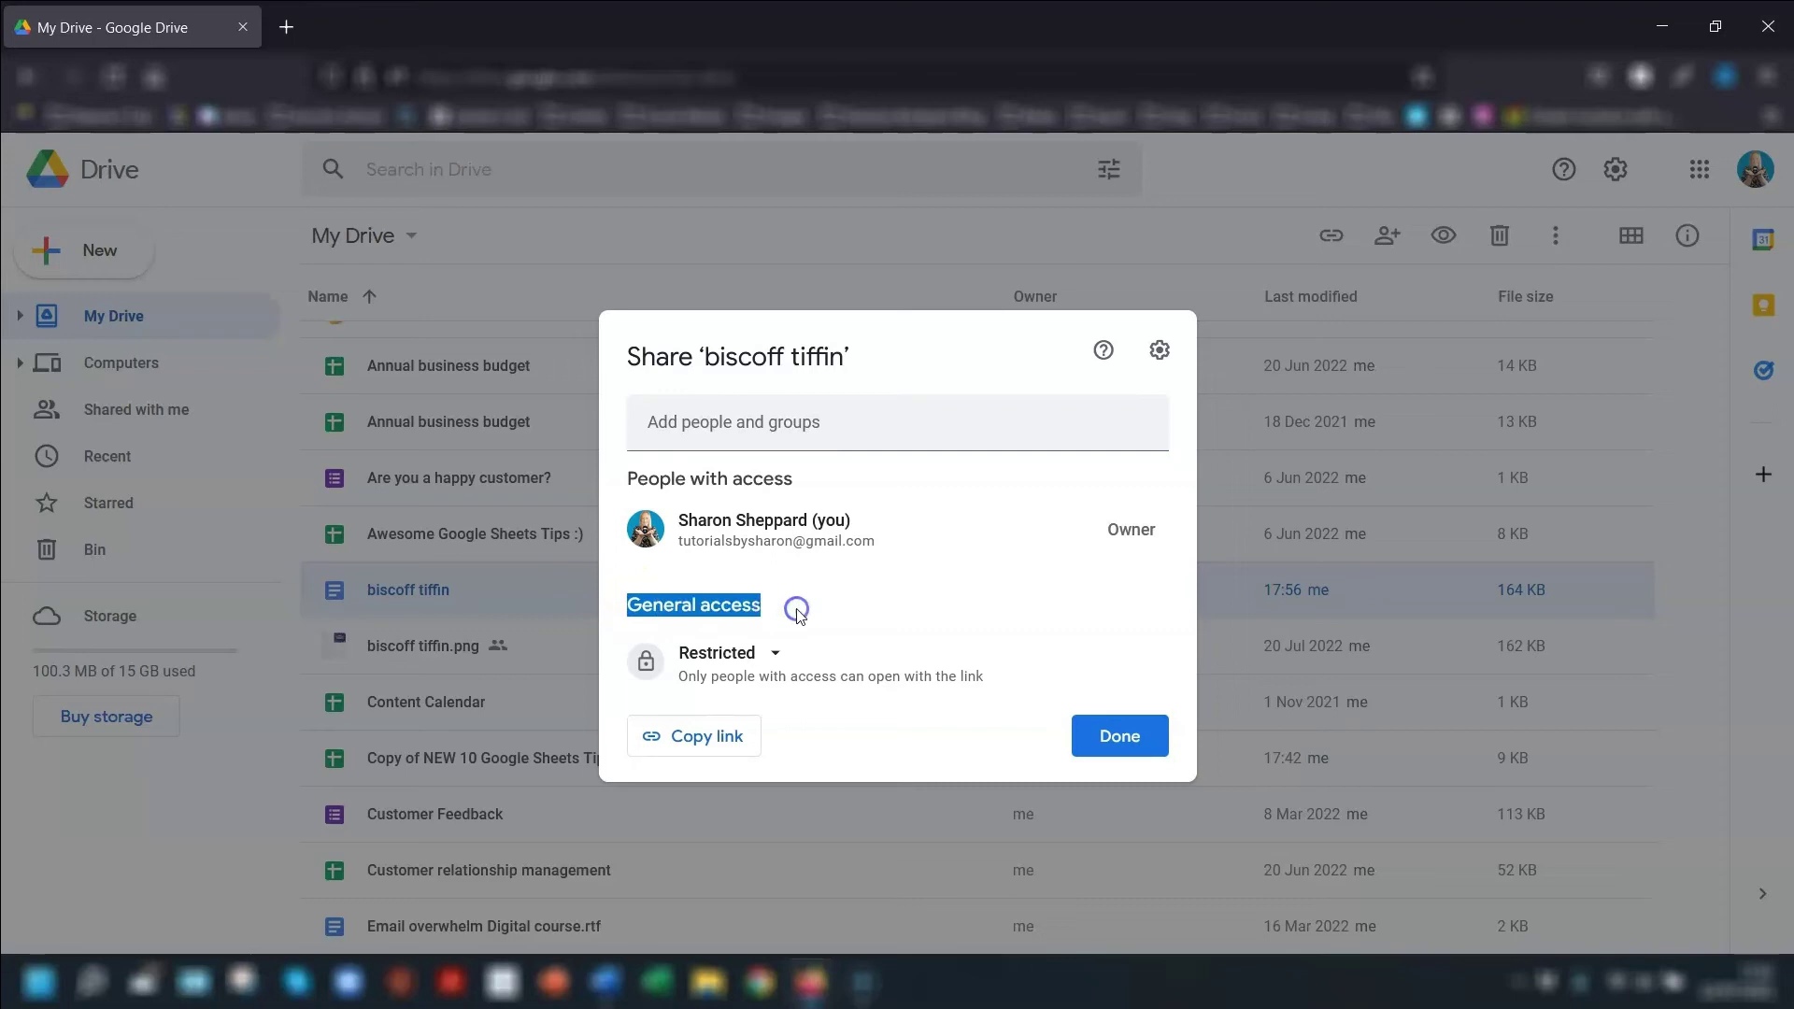
pyautogui.click(781, 657)
pyautogui.click(893, 603)
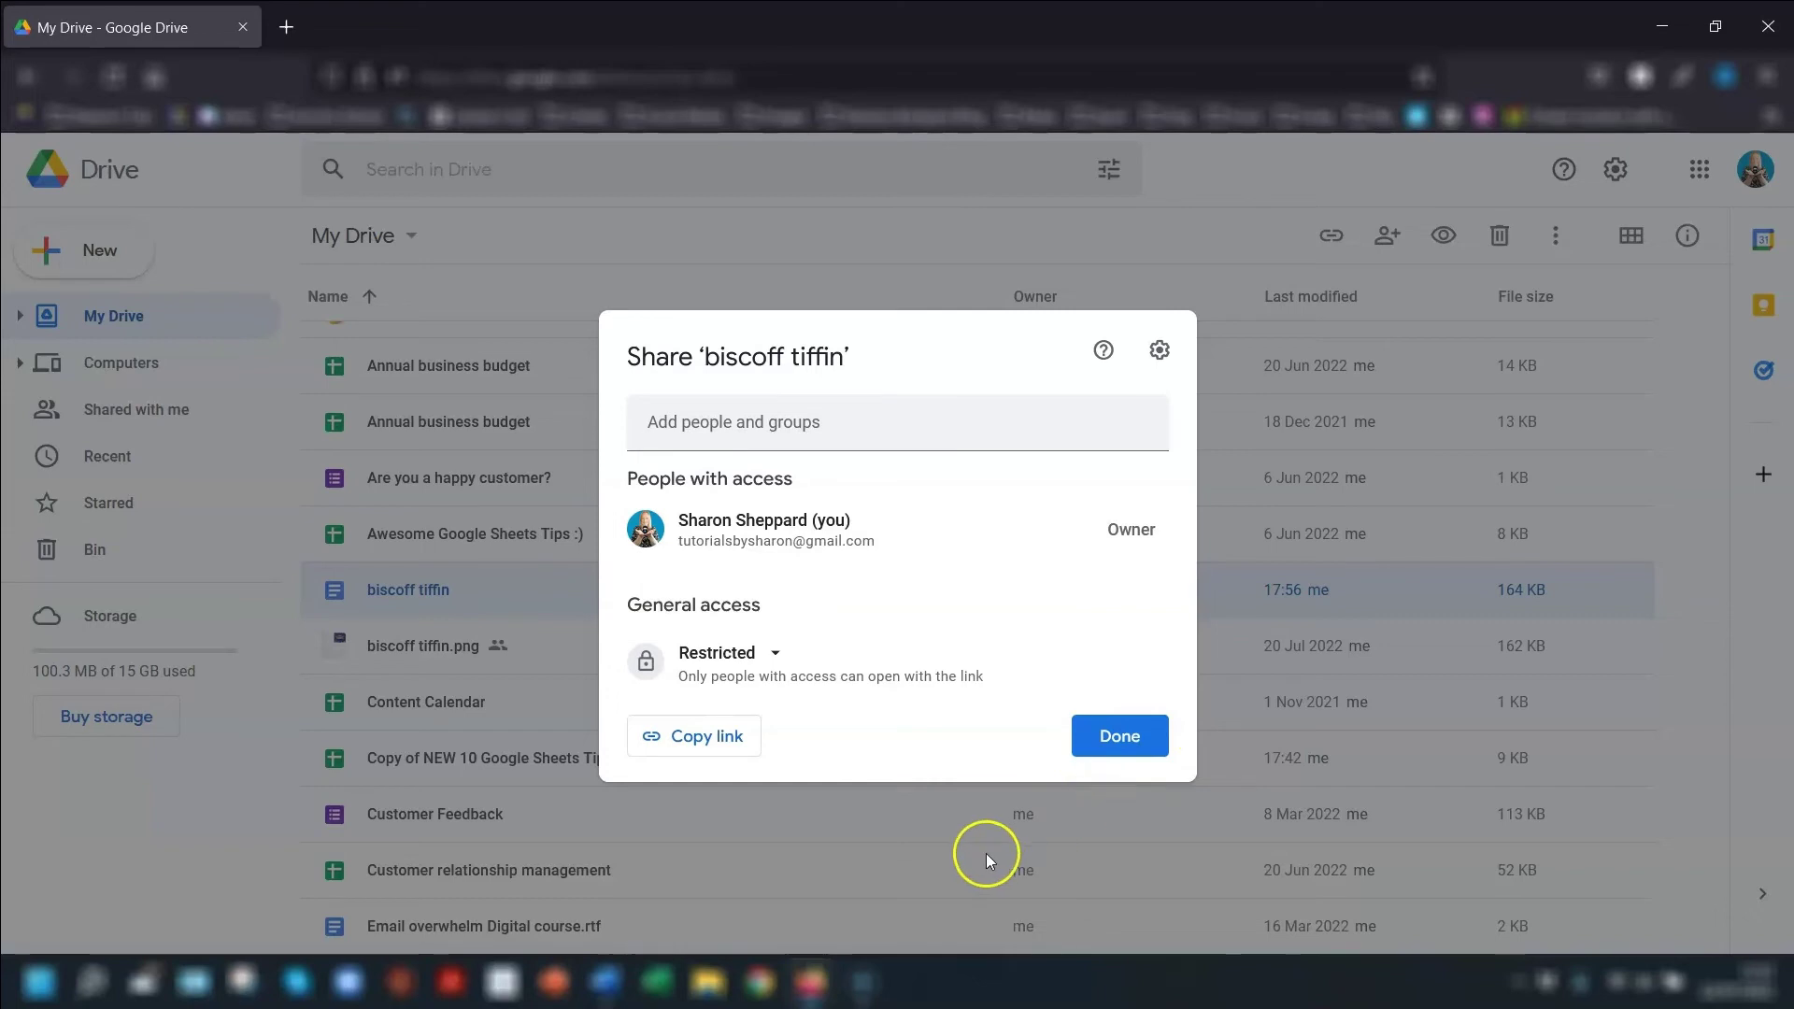
pyautogui.click(774, 652)
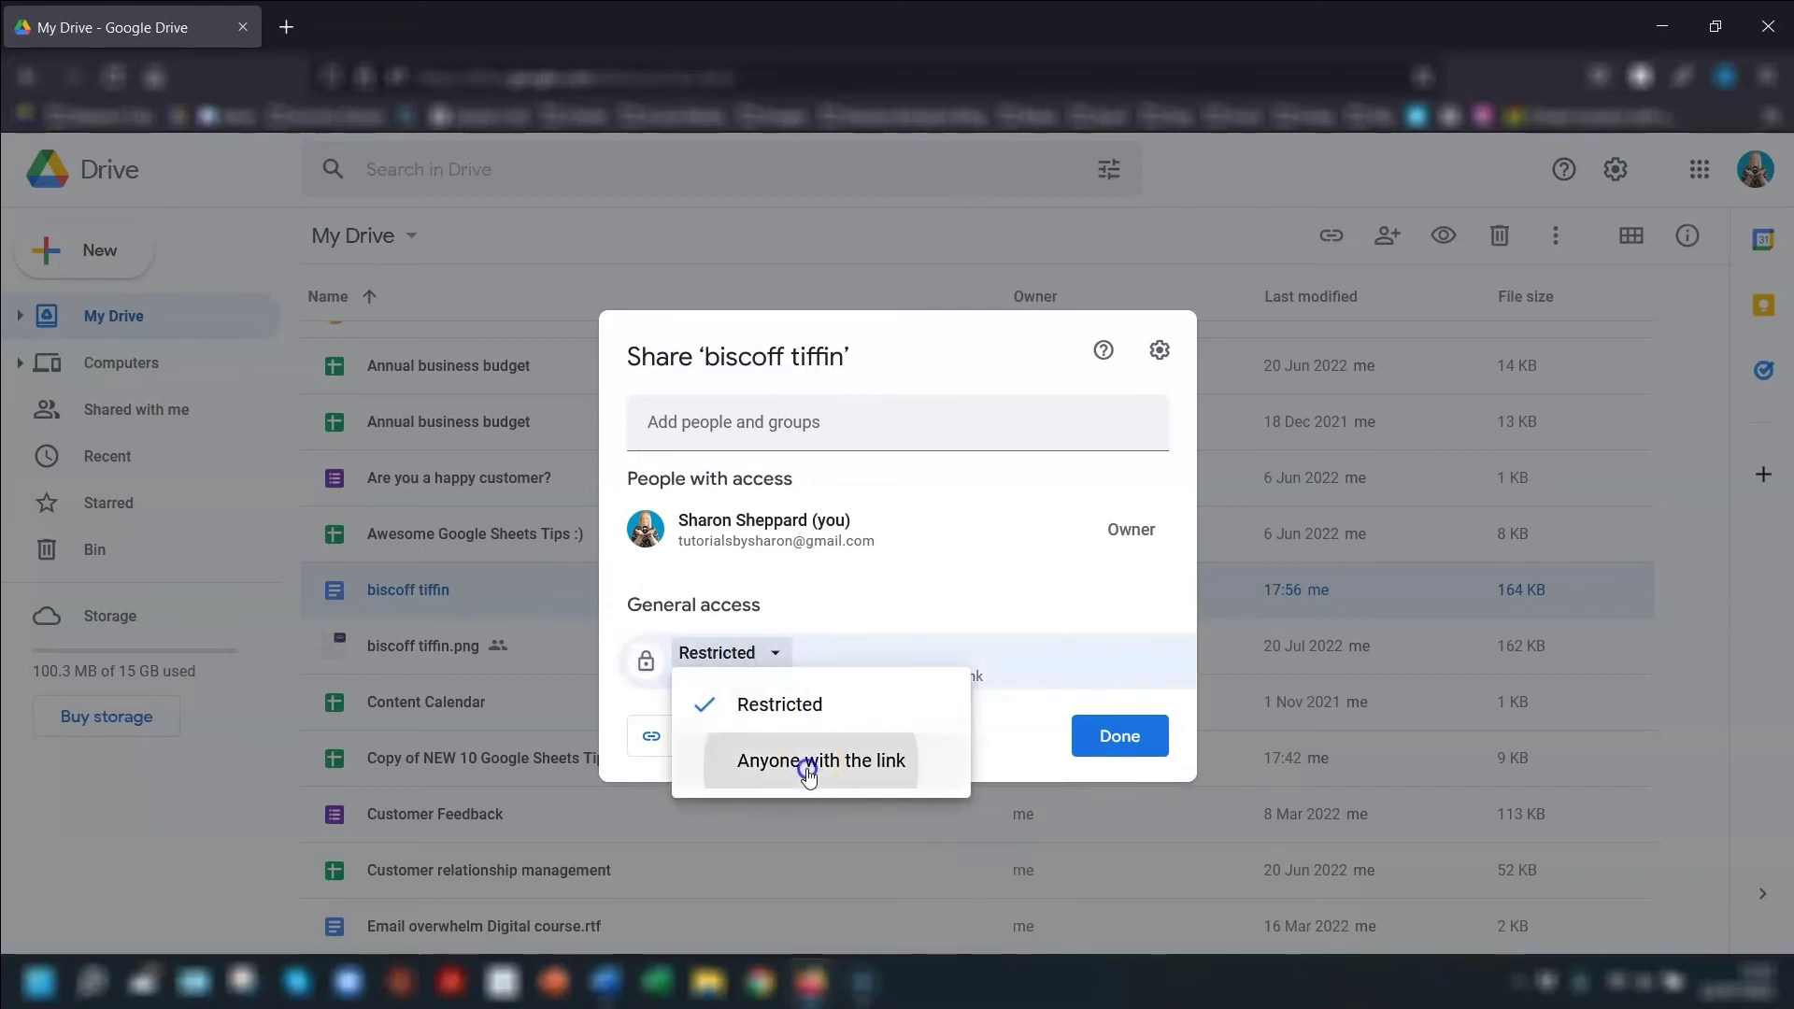
pyautogui.click(809, 763)
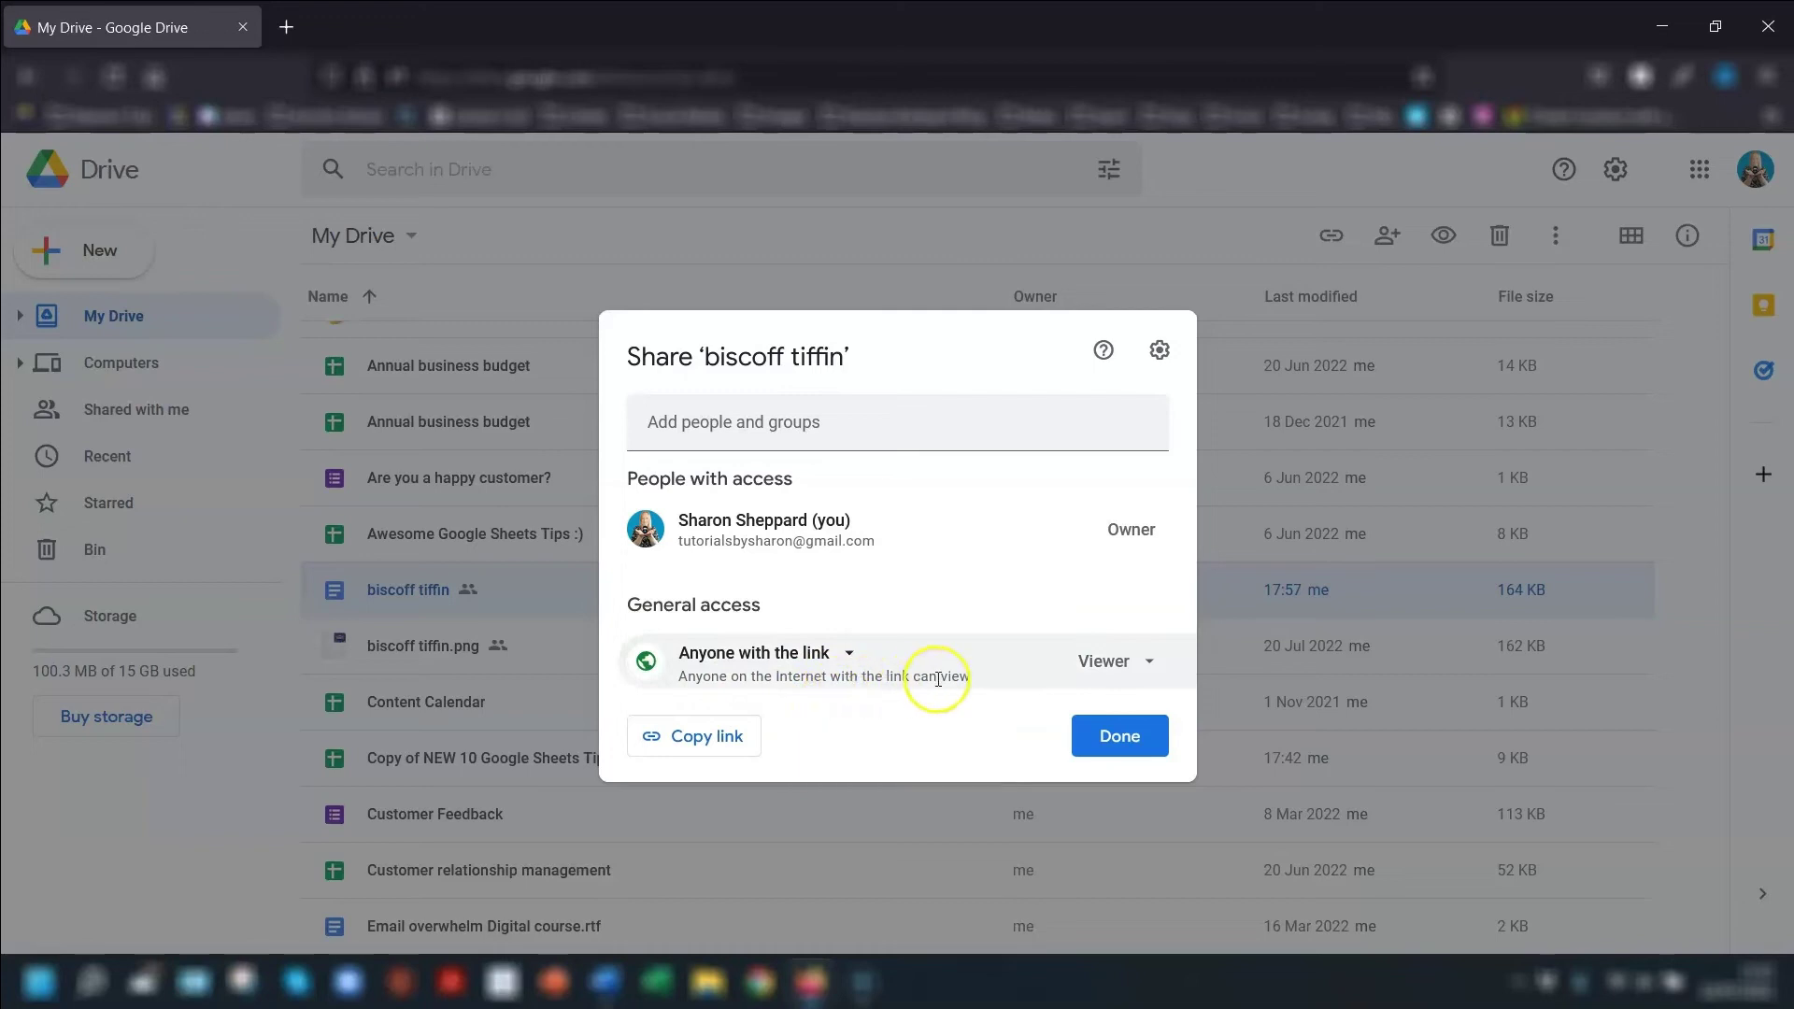
pyautogui.click(1142, 666)
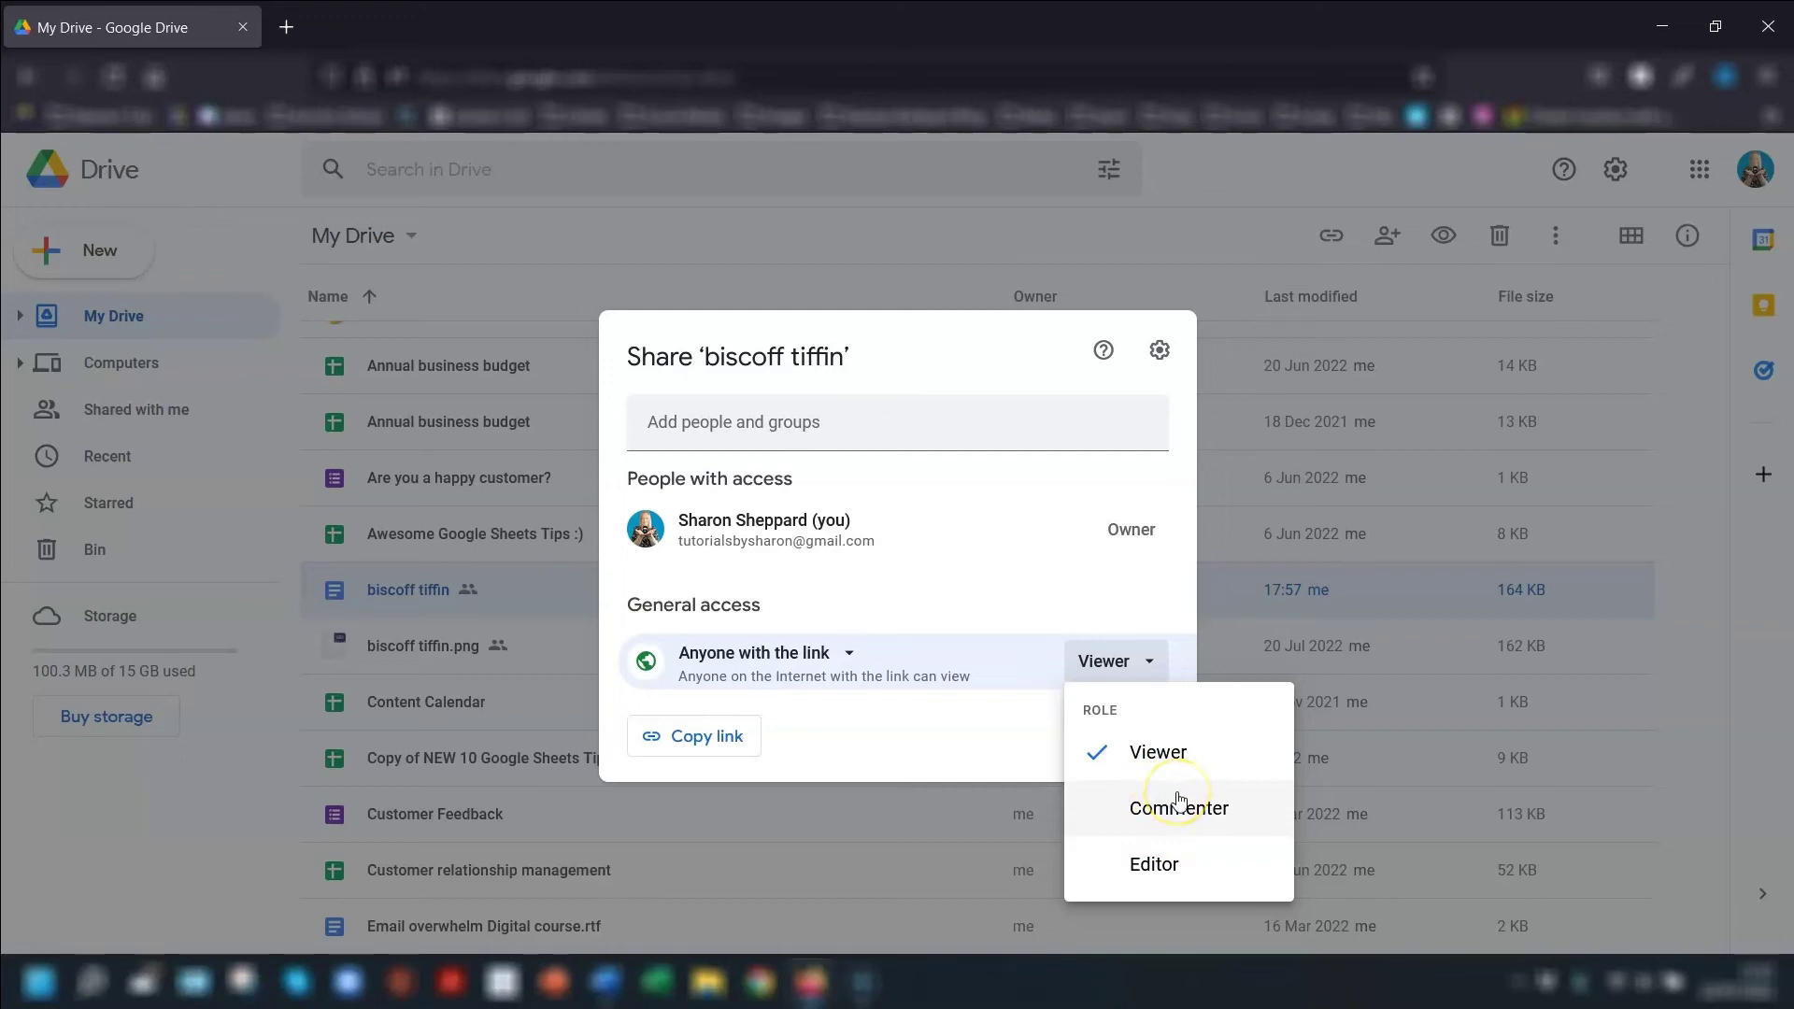
pyautogui.click(1161, 753)
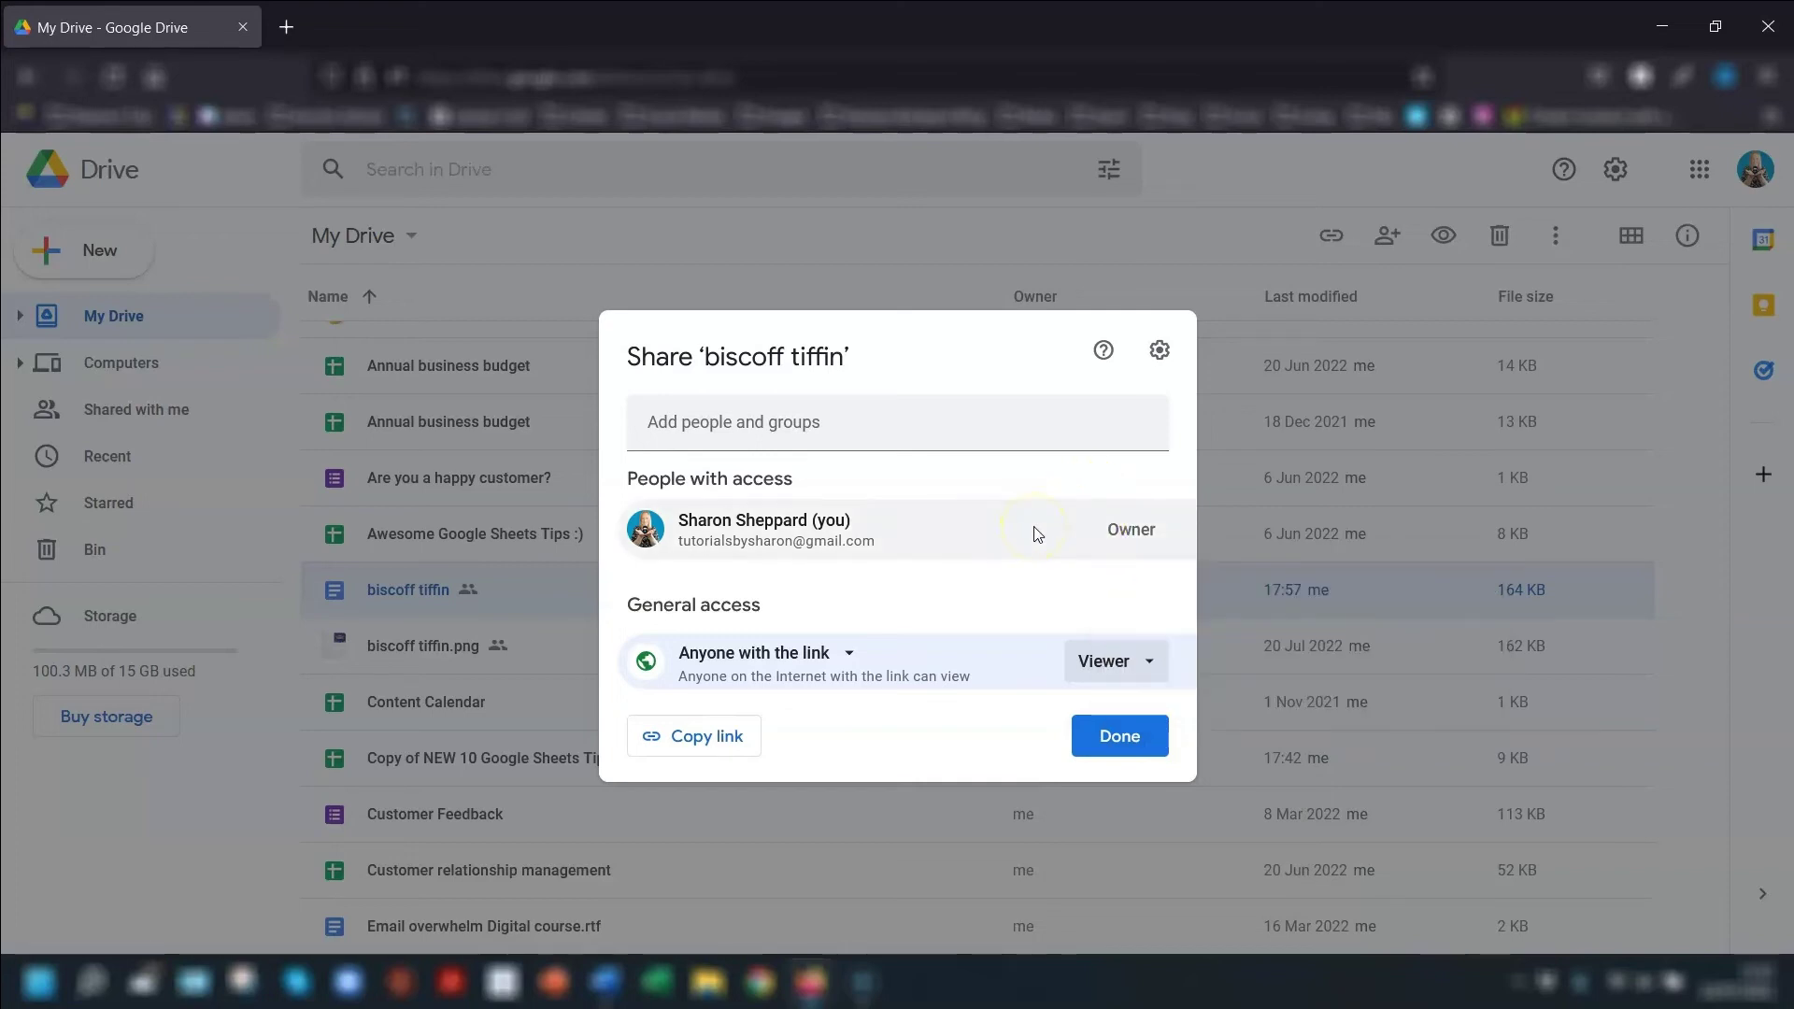
pyautogui.moveTo(1037, 535)
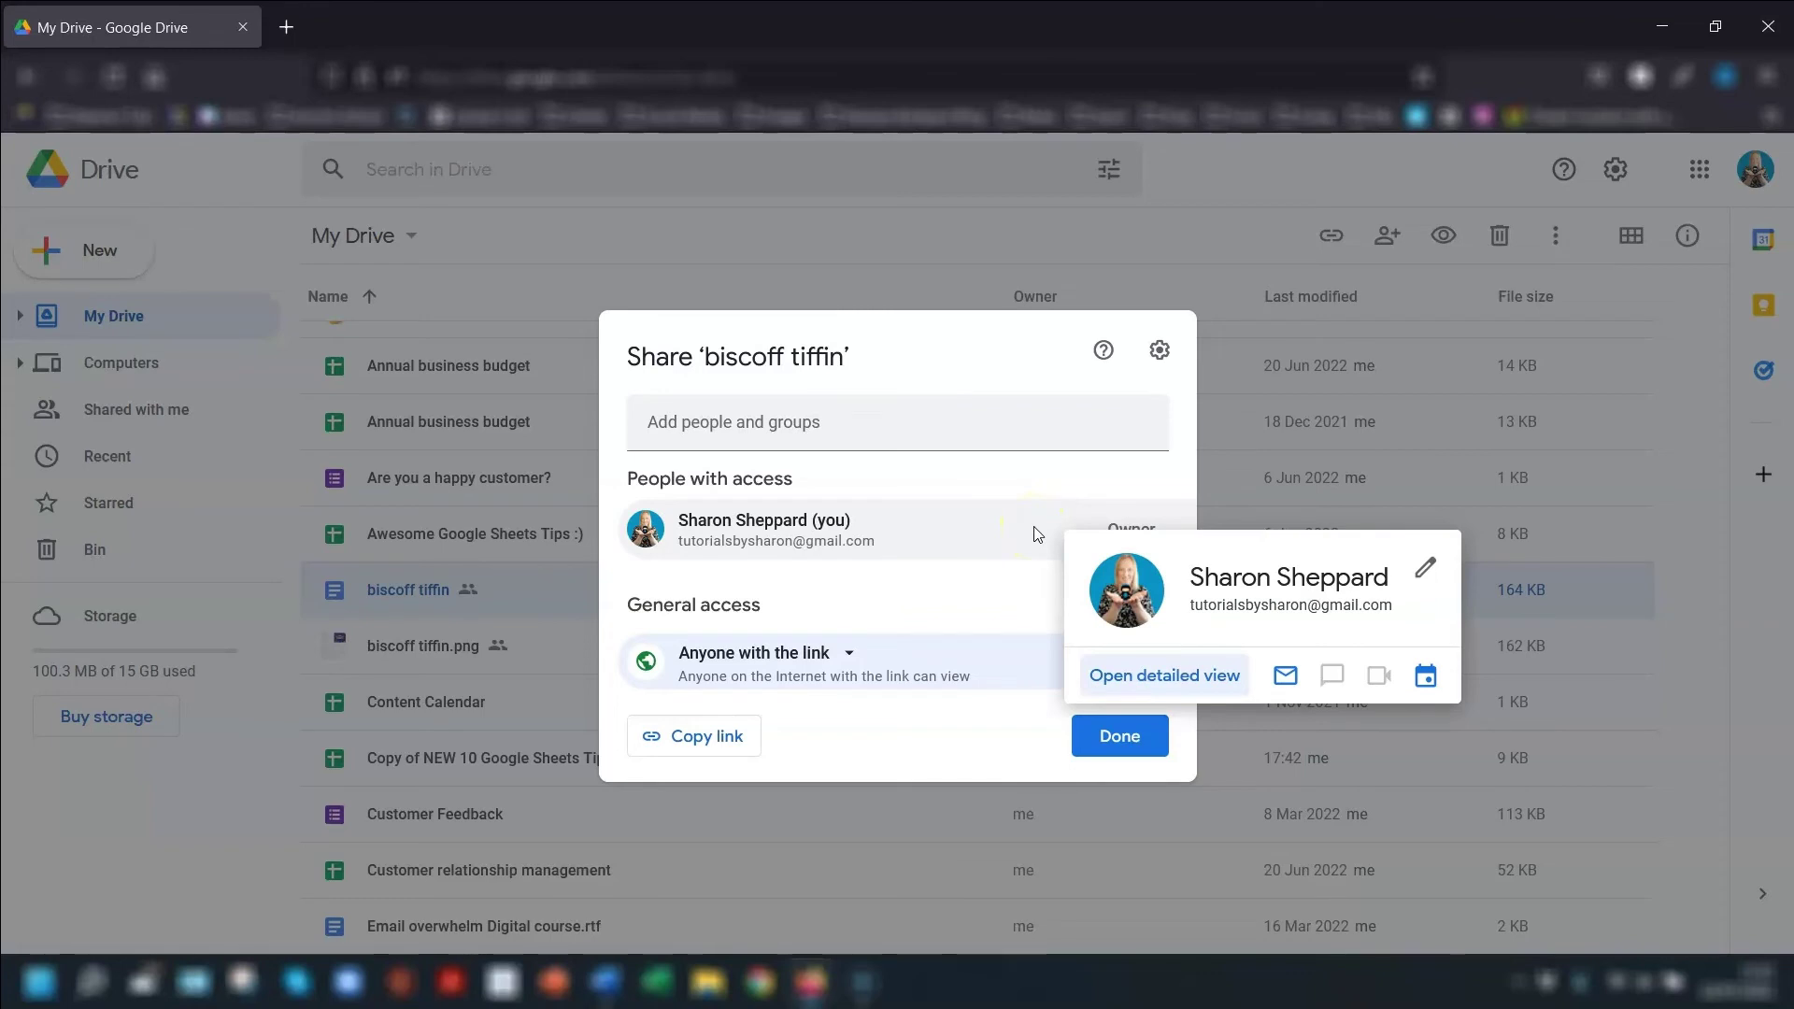
pyautogui.click(603, 273)
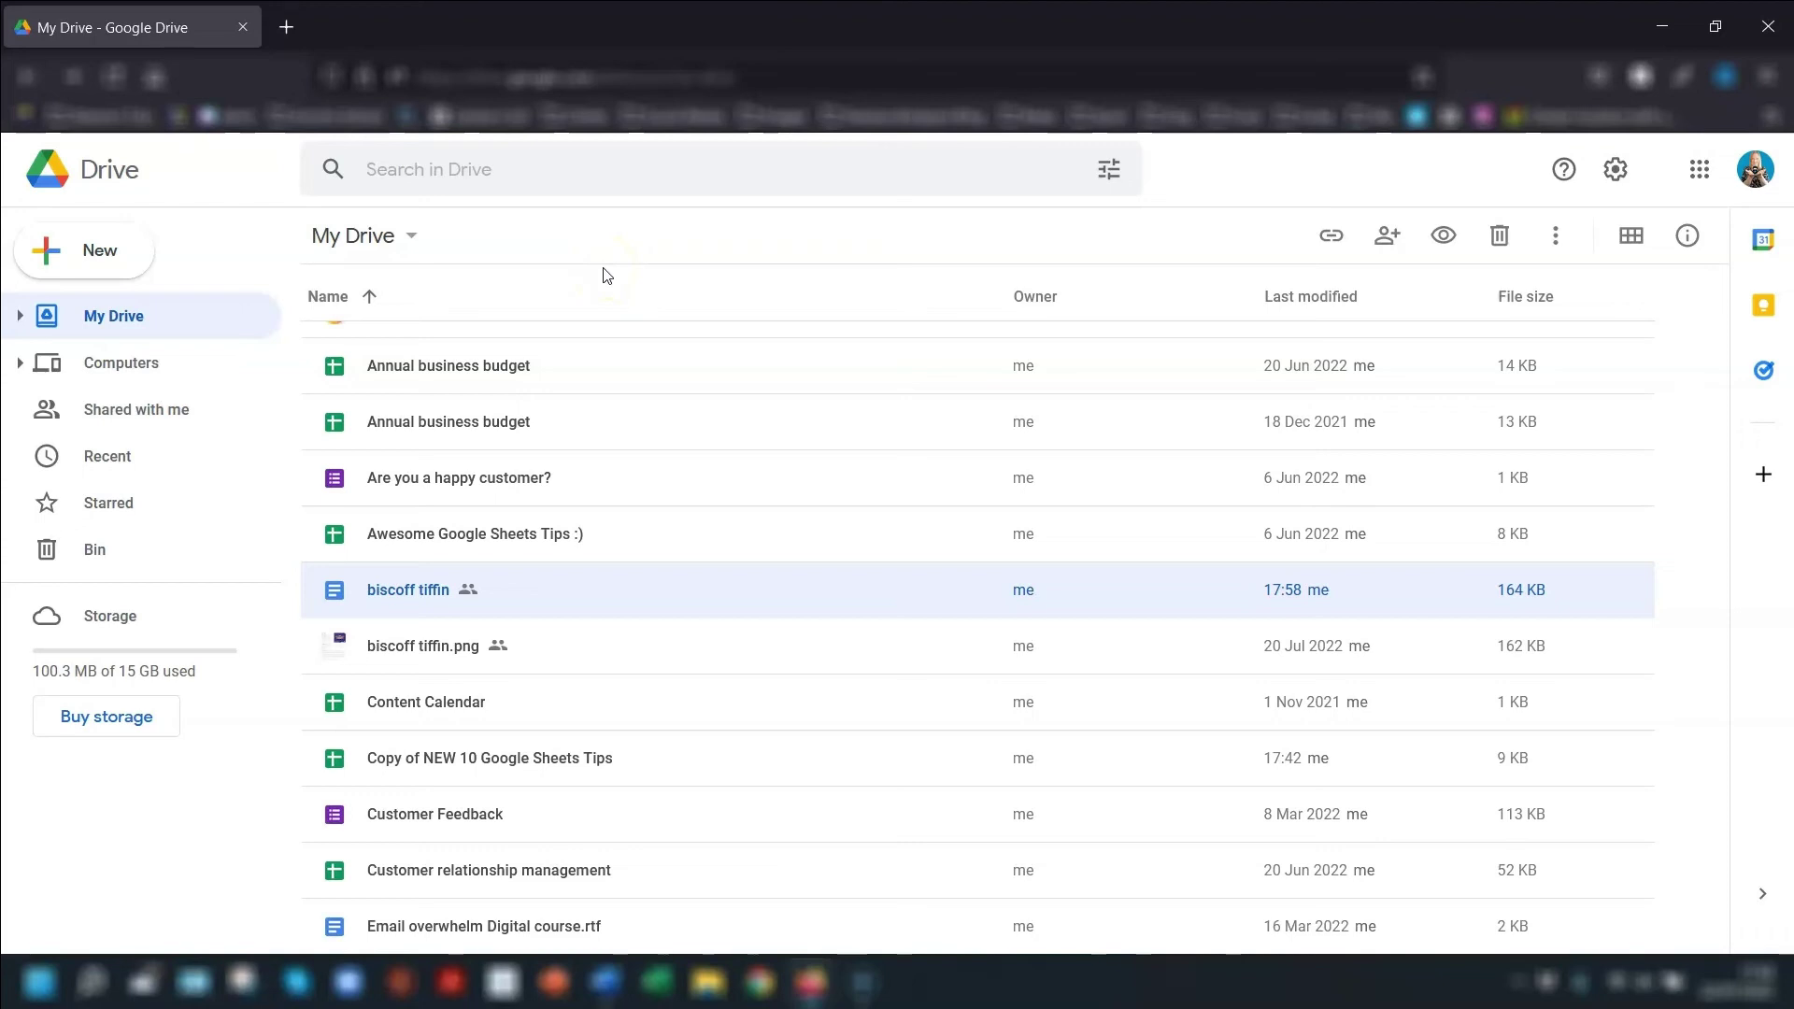
# - Remove the access of the person listed as Editor on the biscoff tiffin file
pyautogui.rightClick(428, 589)
pyautogui.click(533, 499)
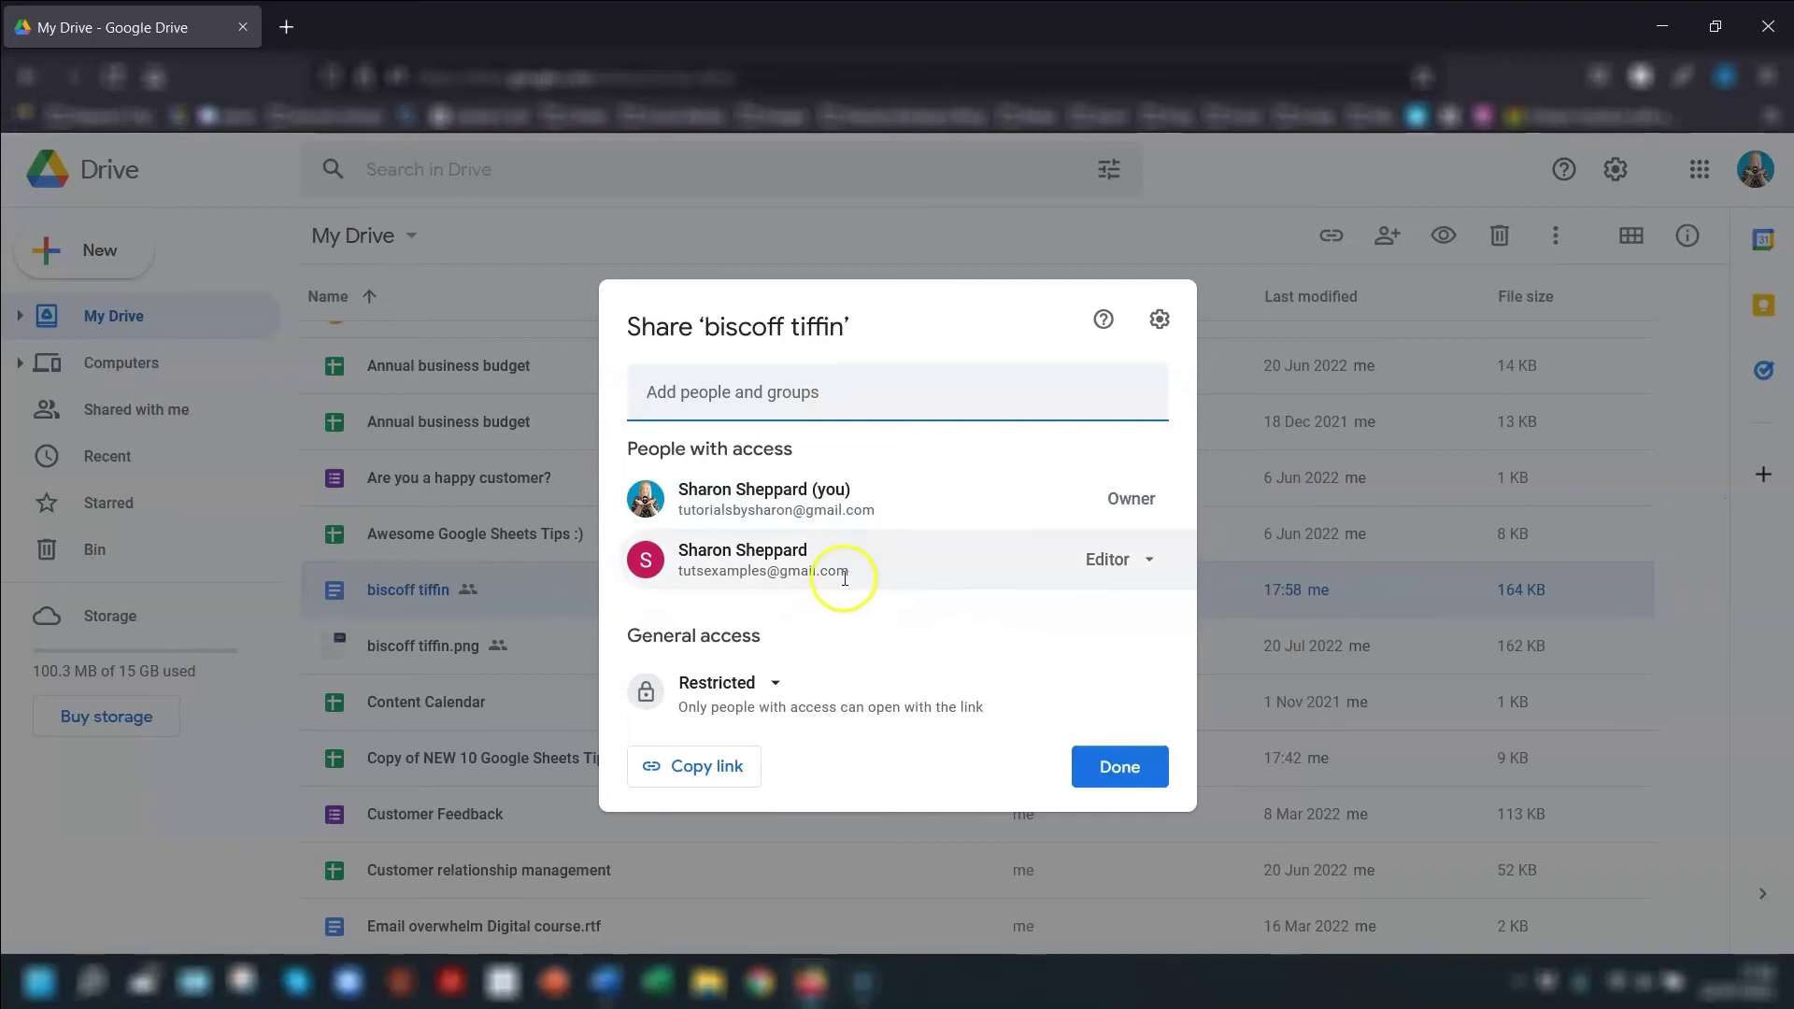
pyautogui.click(1152, 568)
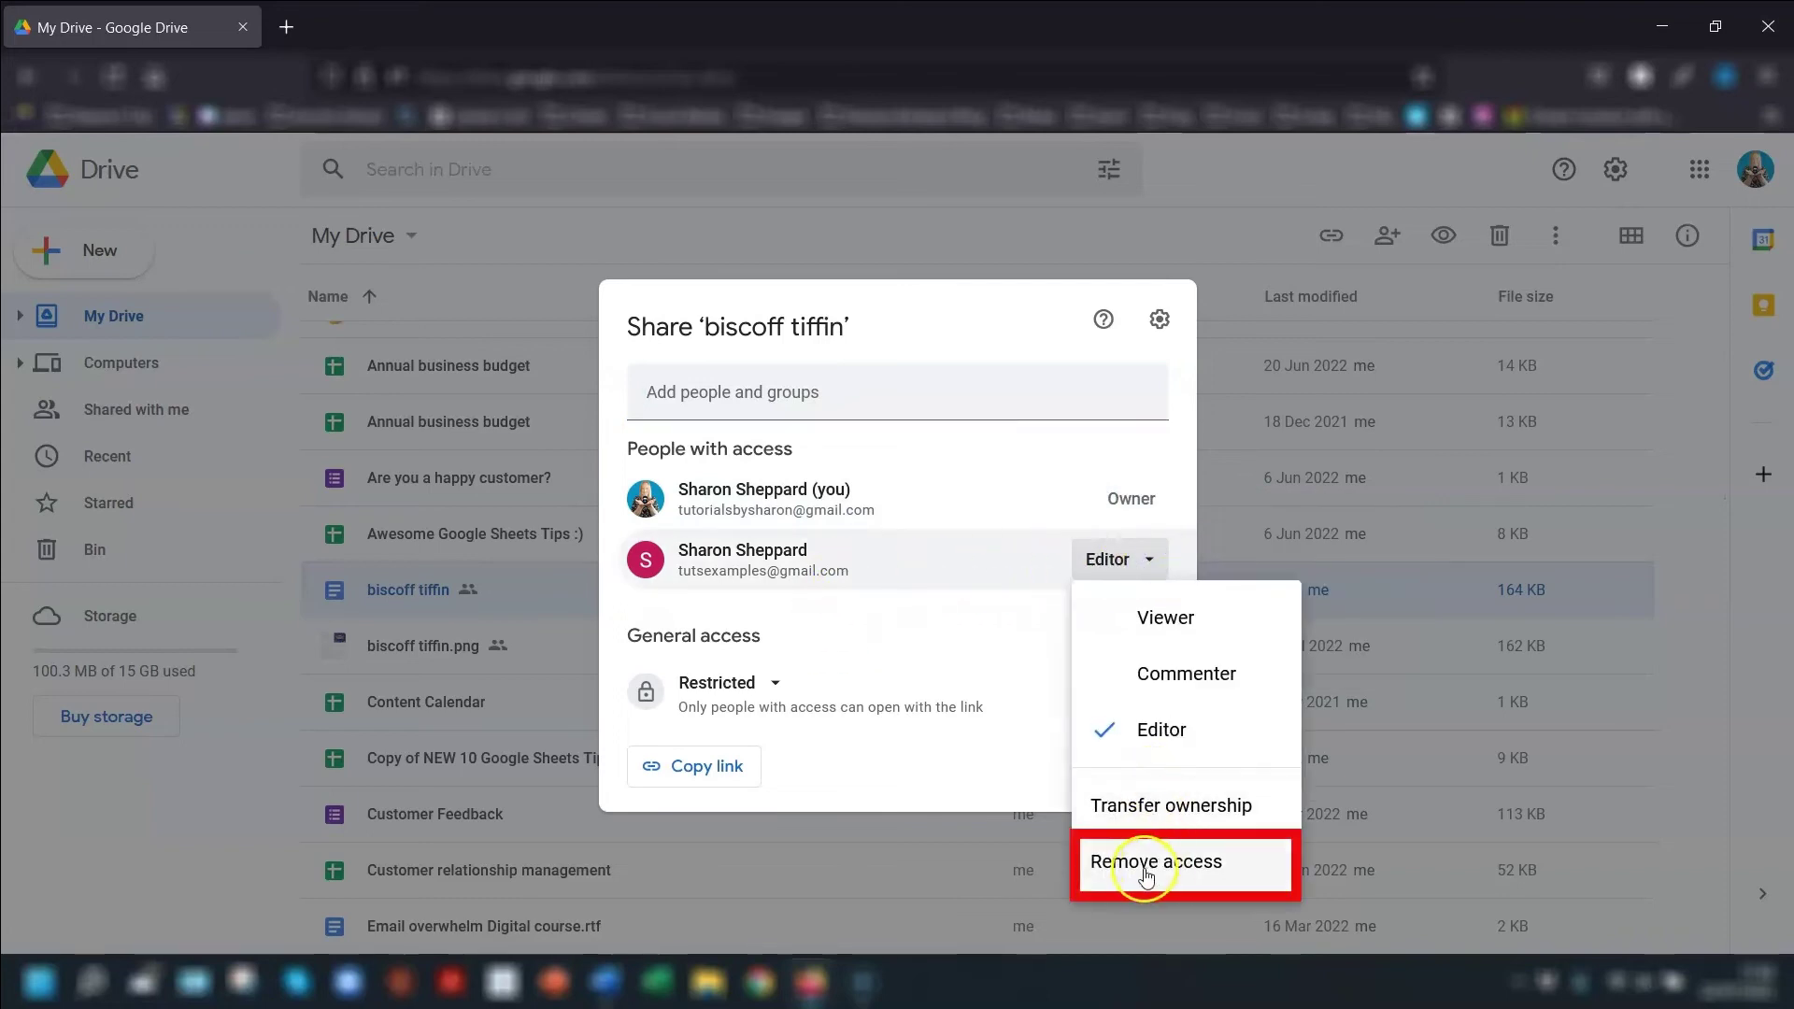
pyautogui.click(1142, 864)
pyautogui.click(1121, 732)
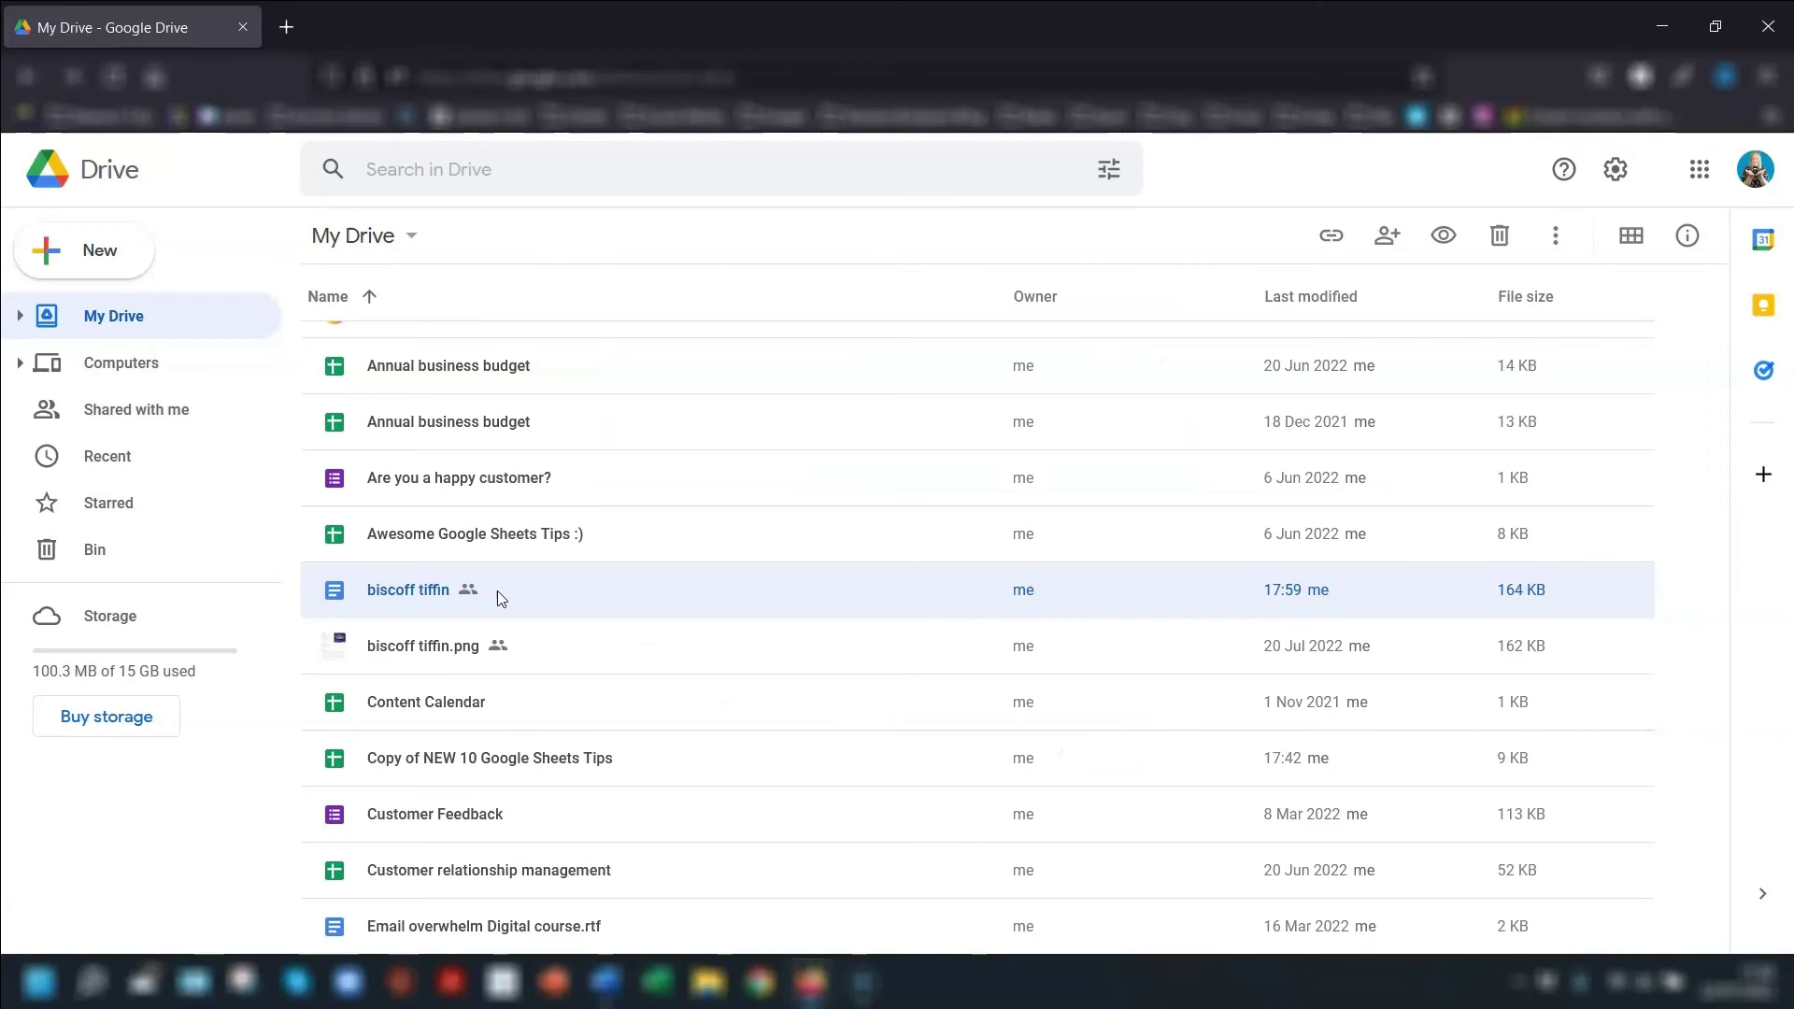
# - Stop link sharing of the biscoff tiffin file by setting its general access to Restricted
pyautogui.rightClick(497, 591)
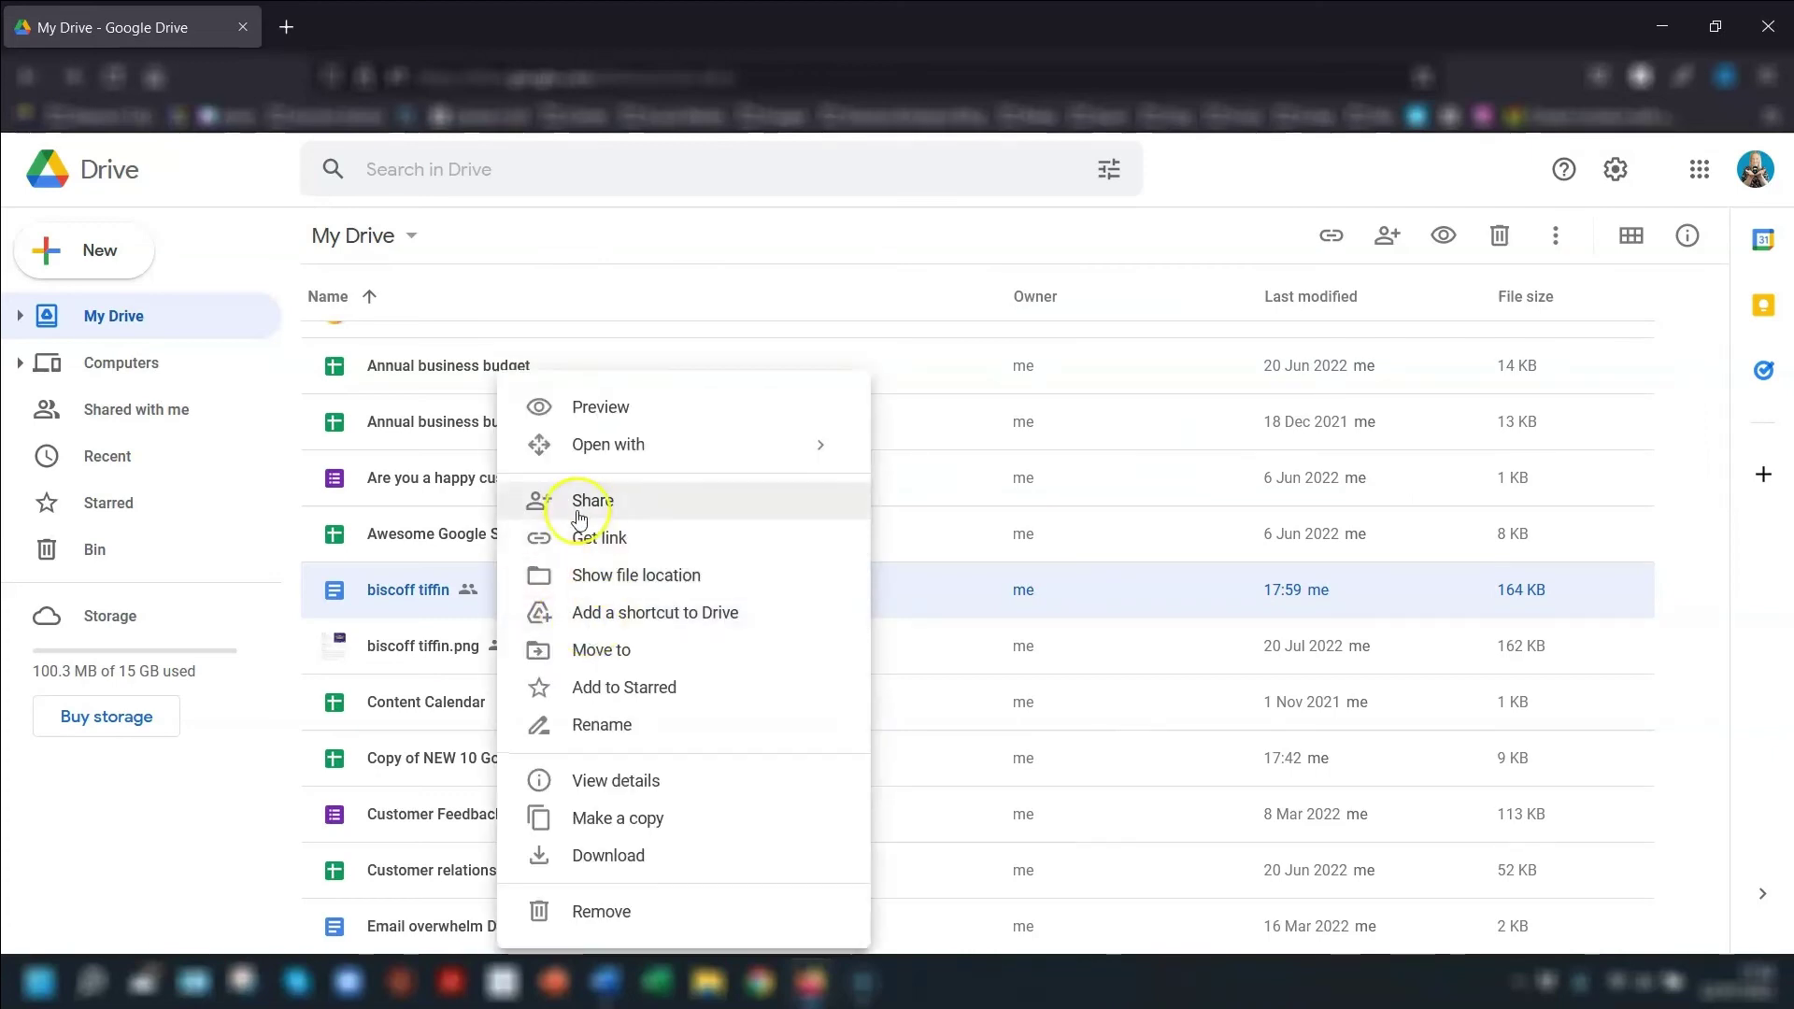
pyautogui.click(587, 505)
pyautogui.moveTo(629, 604); pyautogui.dragTo(789, 609)
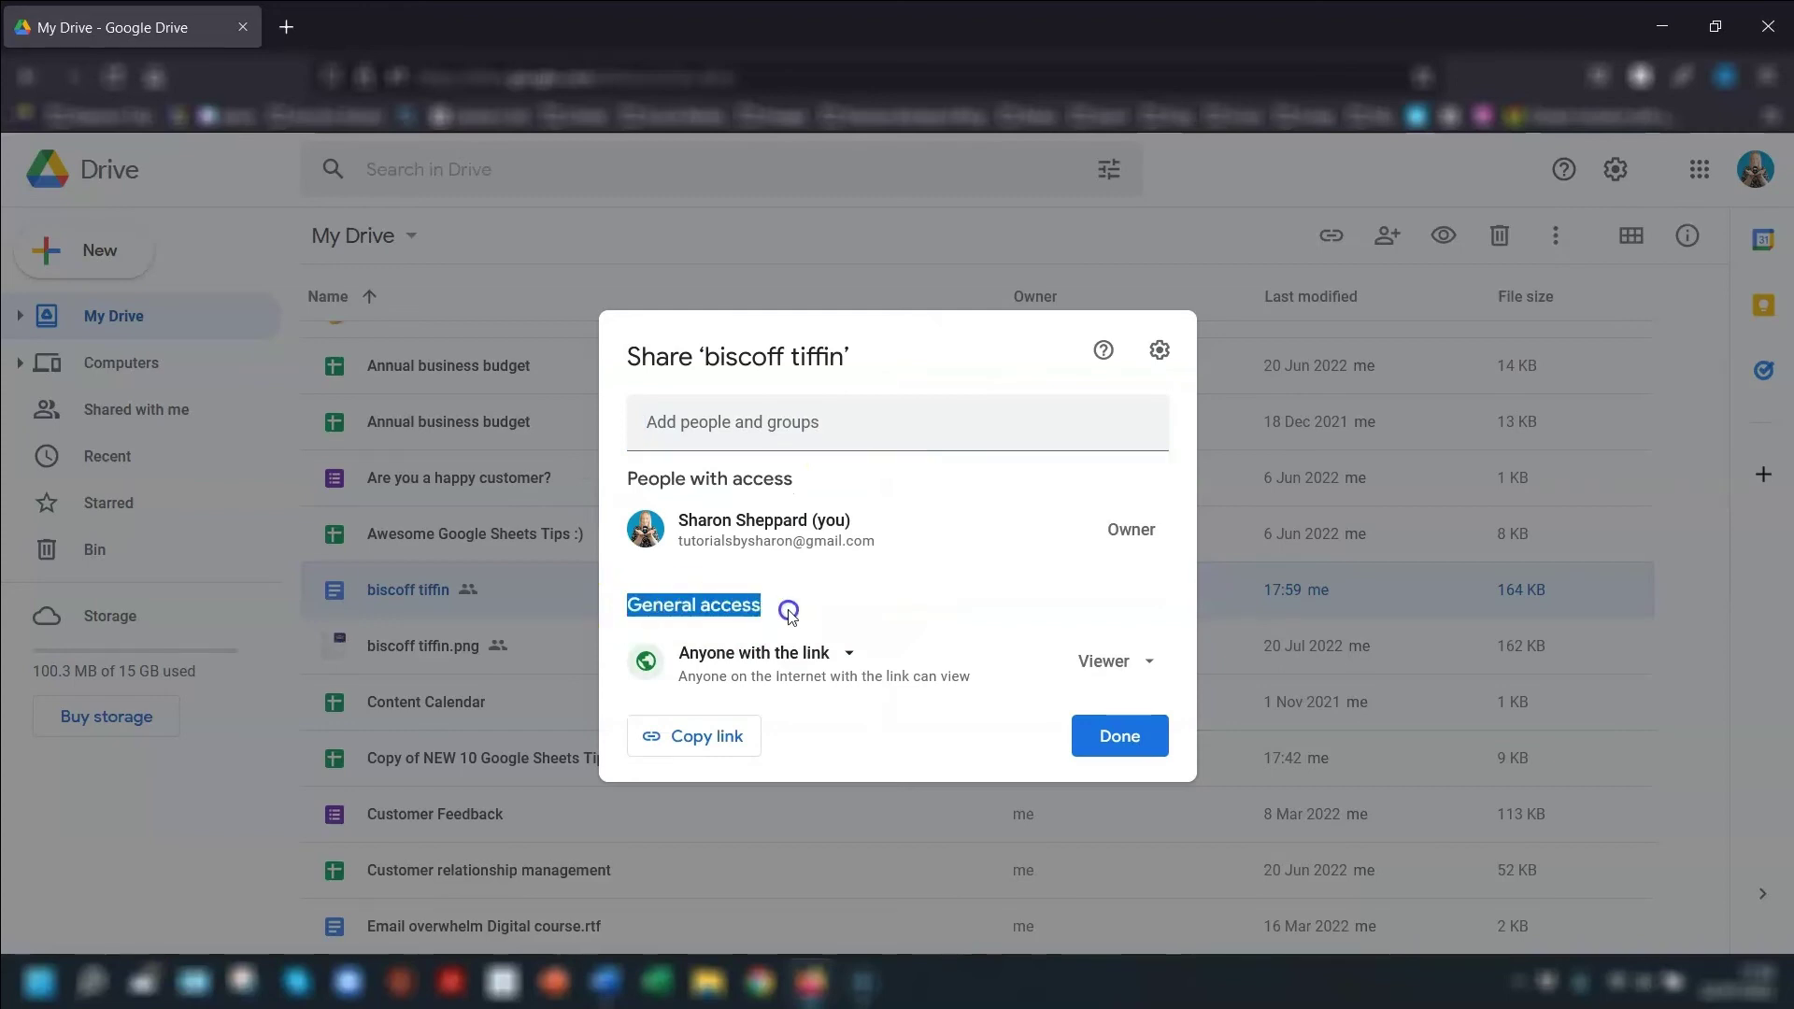
pyautogui.click(854, 665)
pyautogui.click(783, 707)
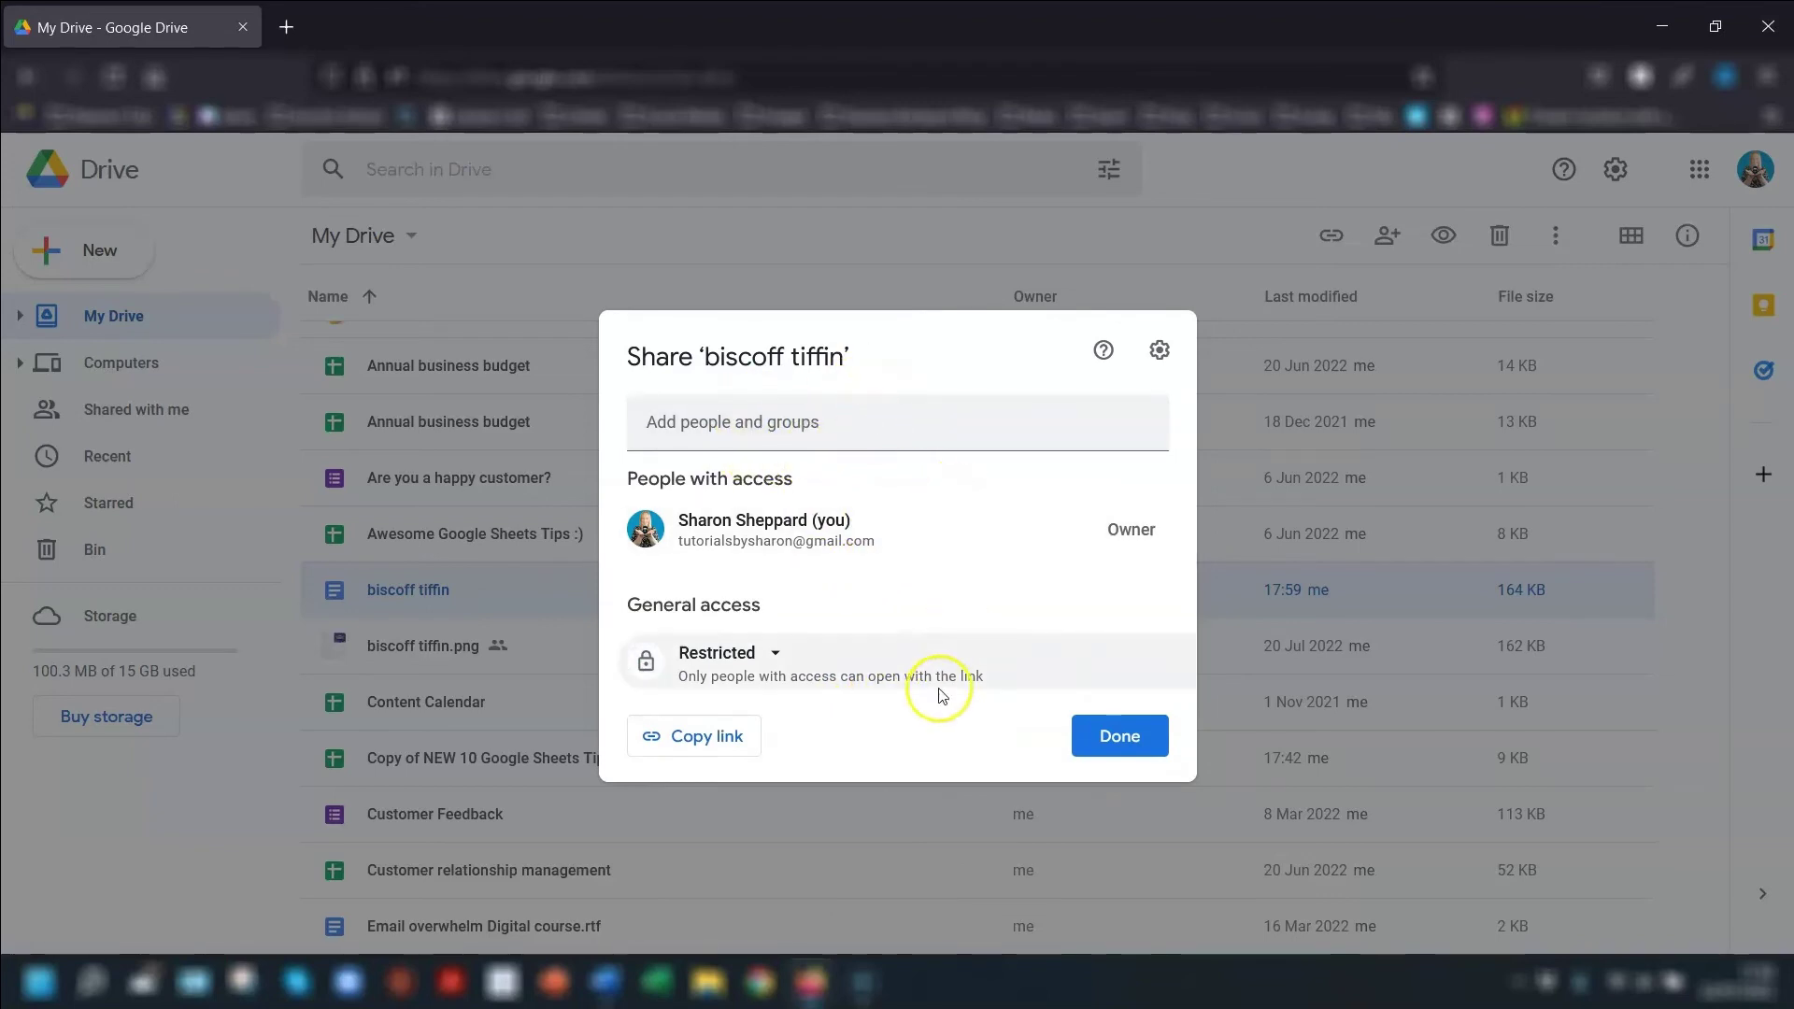
pyautogui.click(1122, 738)
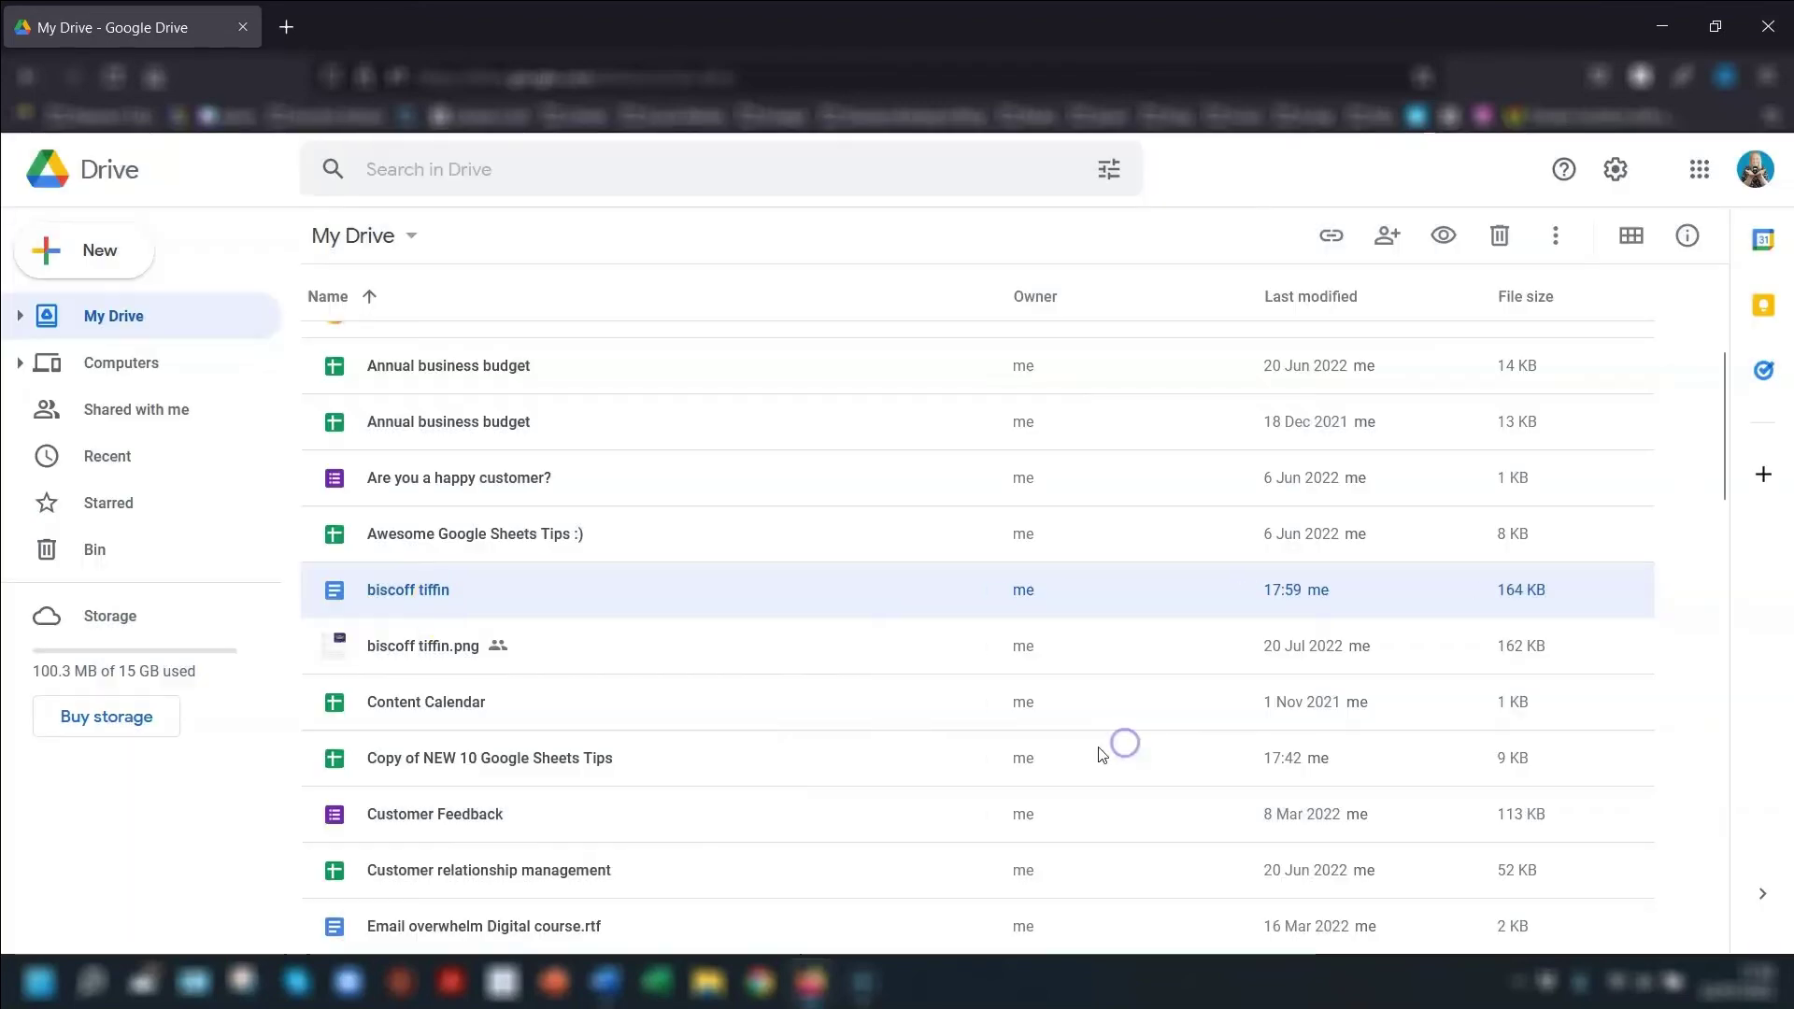
# - Move the biscoff tiffin file from My Drive to the bin and open the bin
pyautogui.rightClick(428, 607)
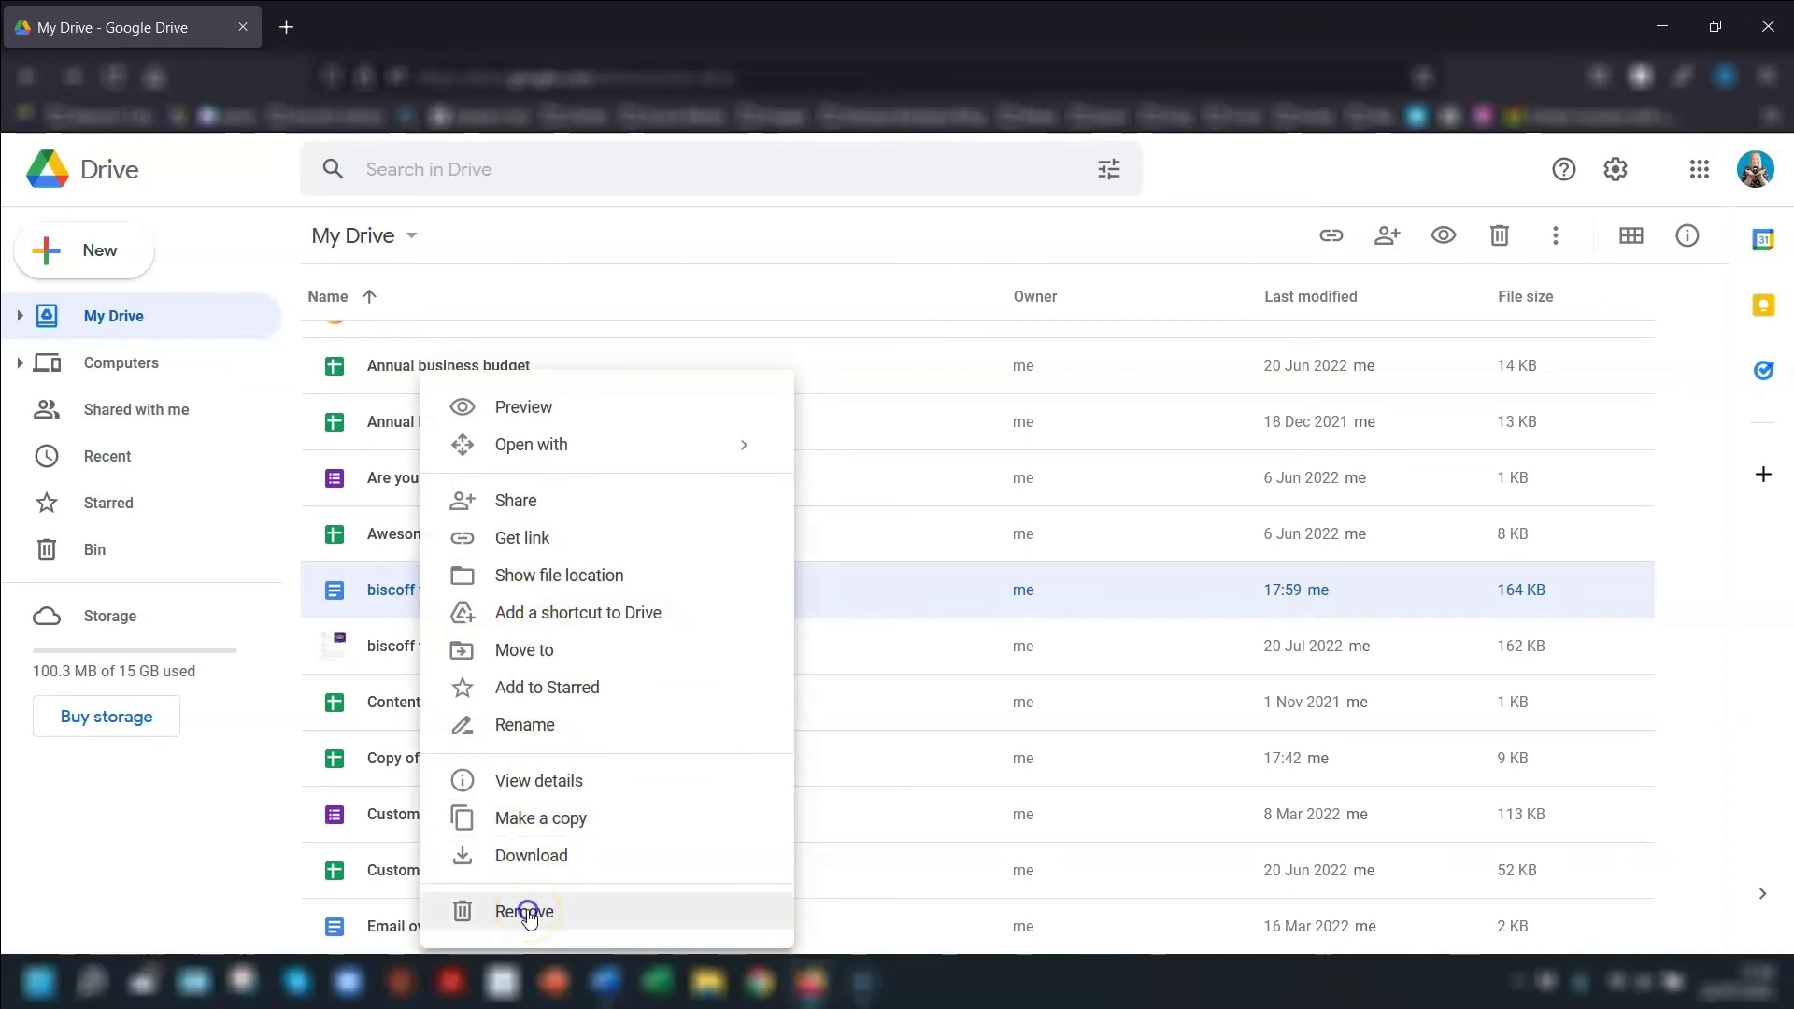
pyautogui.click(528, 914)
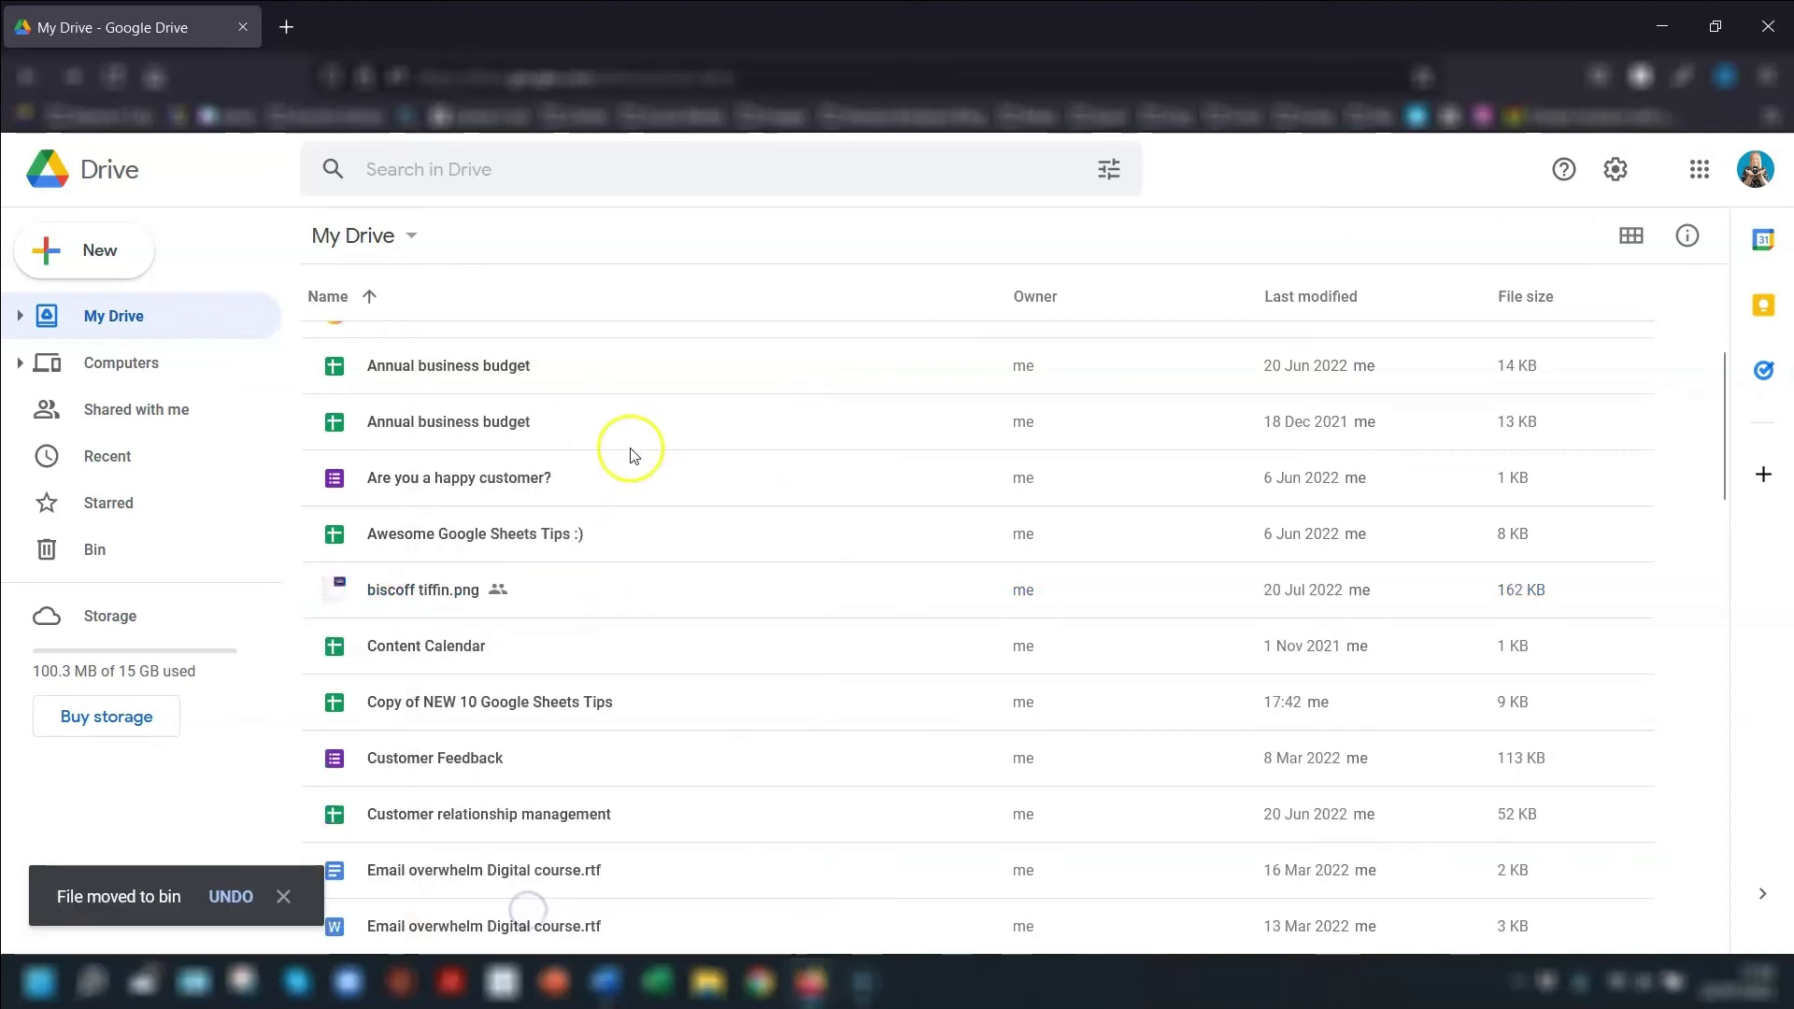
pyautogui.click(95, 549)
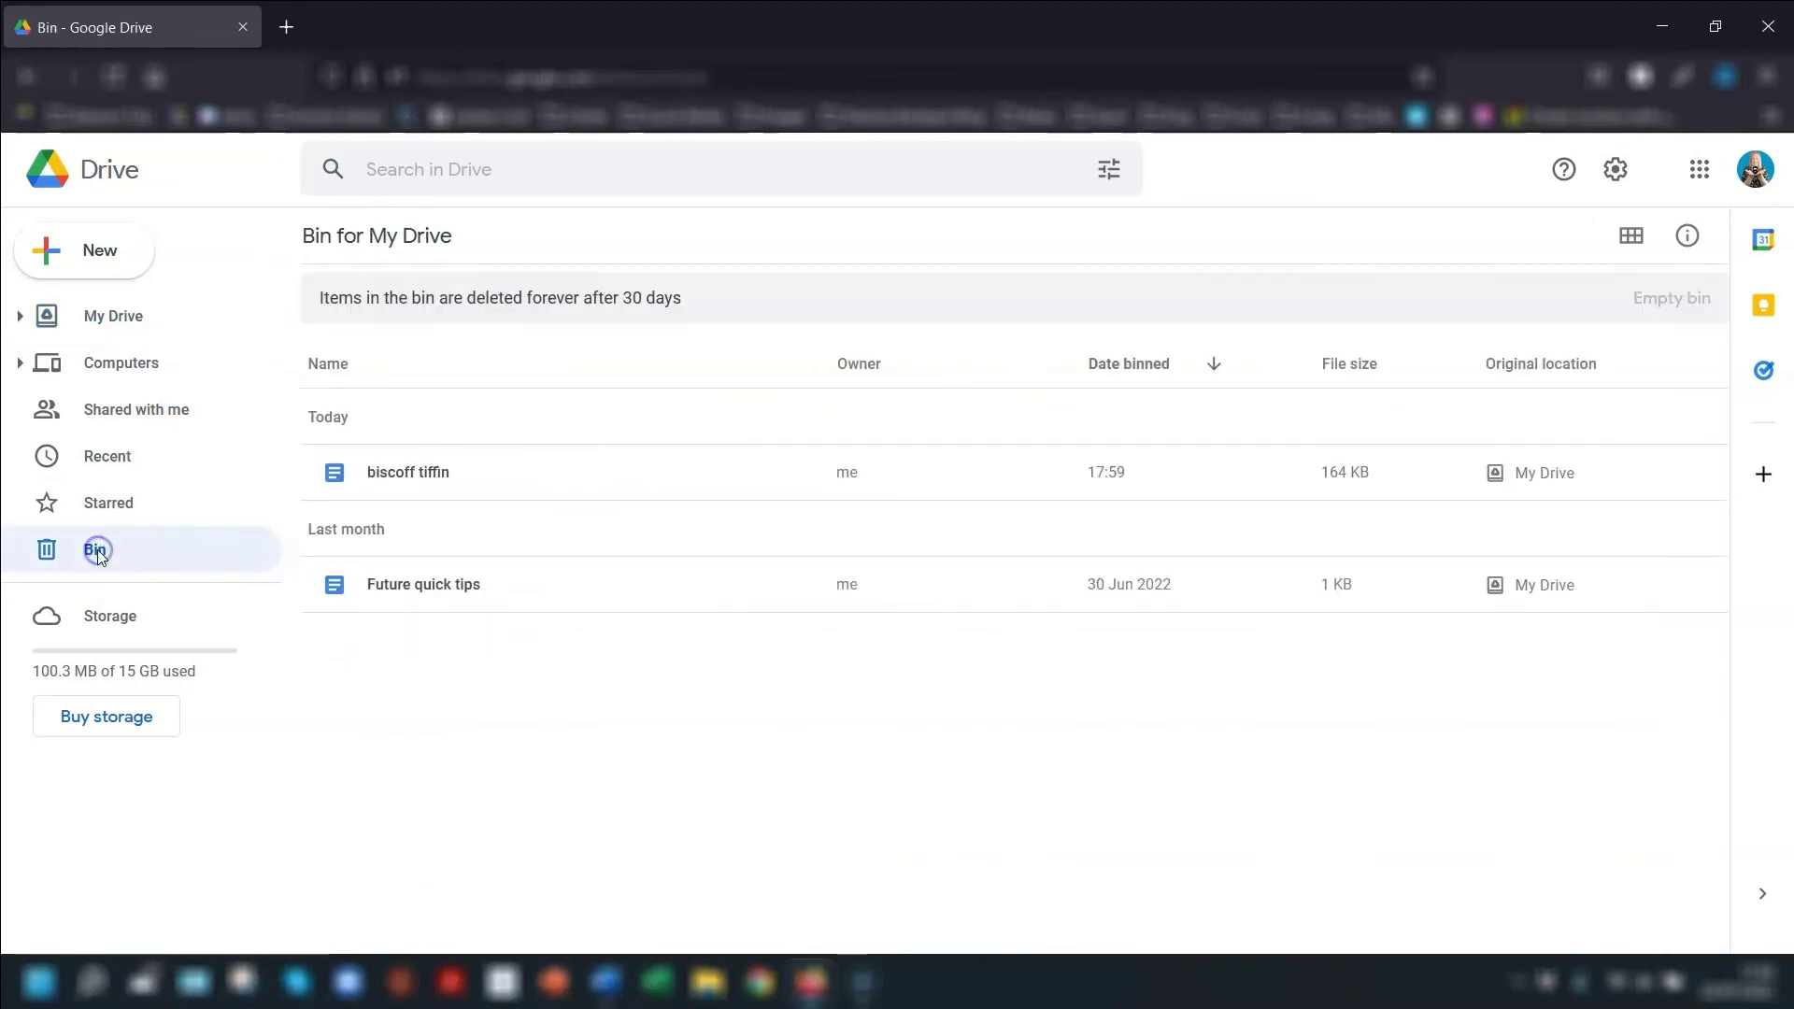
# - Restore the biscoff tiffin file from the bin and return to My Drive
pyautogui.rightClick(446, 478)
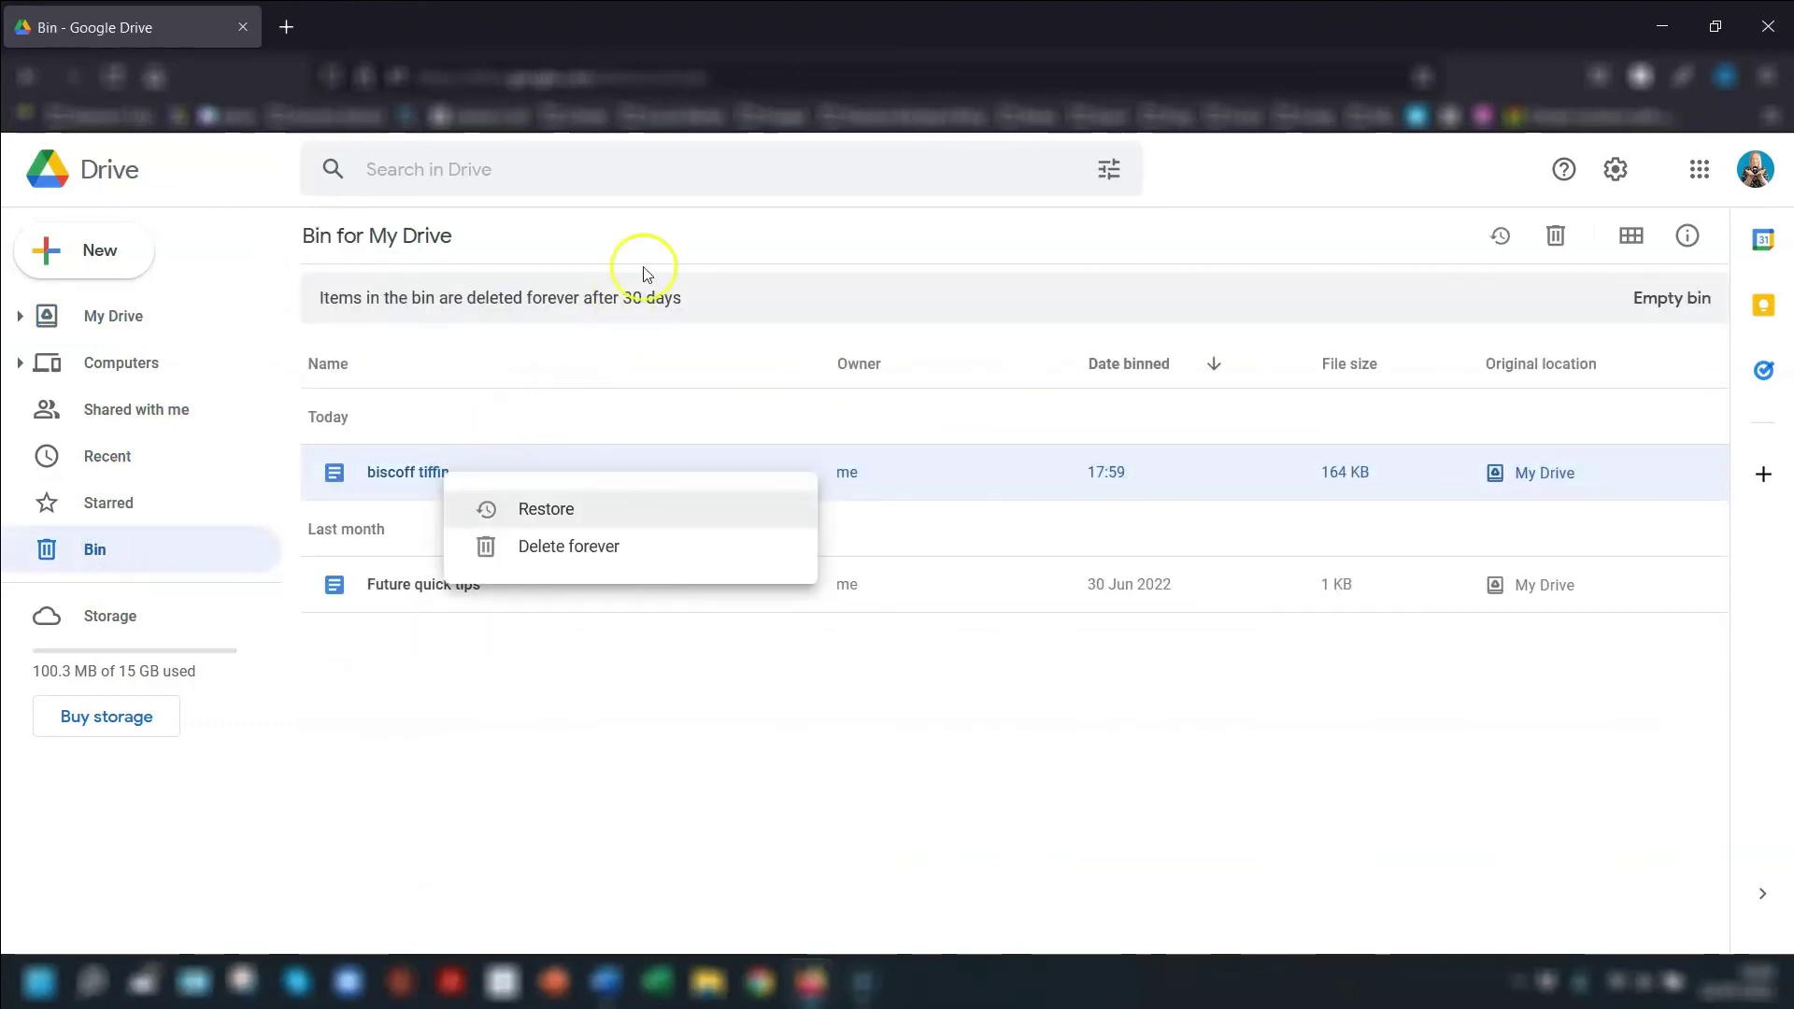
pyautogui.click(654, 430)
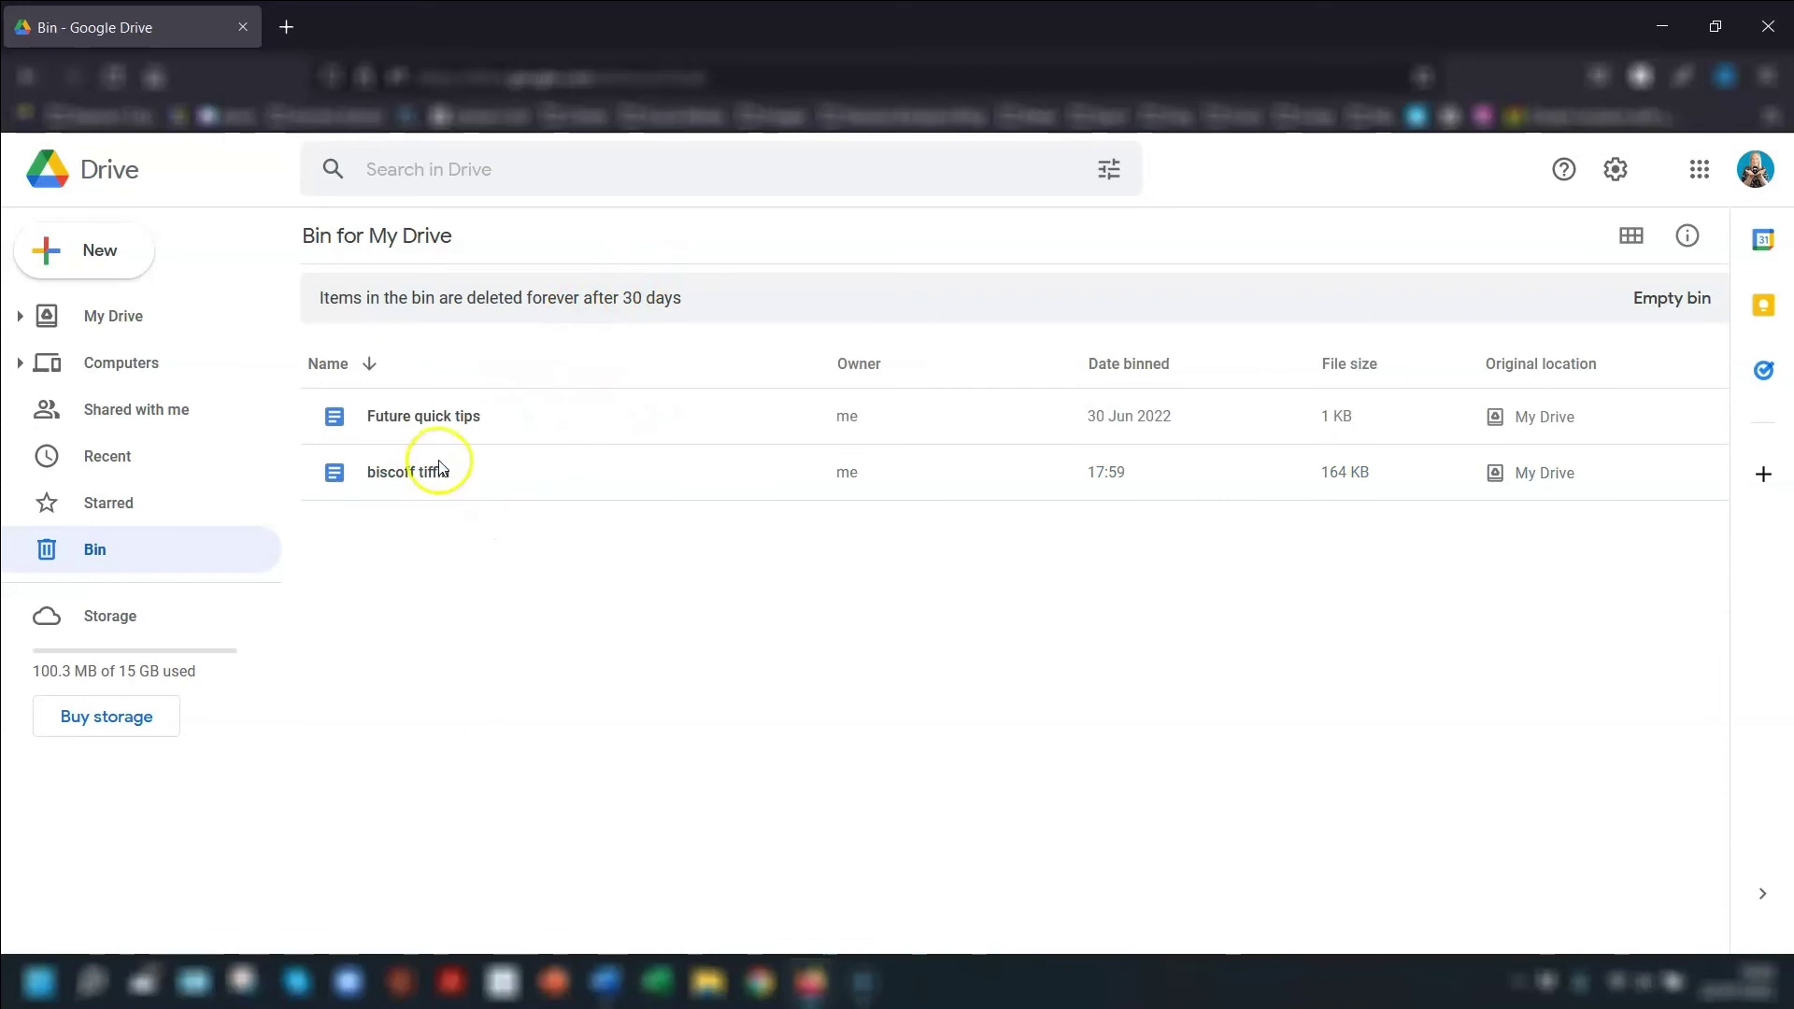
pyautogui.rightClick(442, 470)
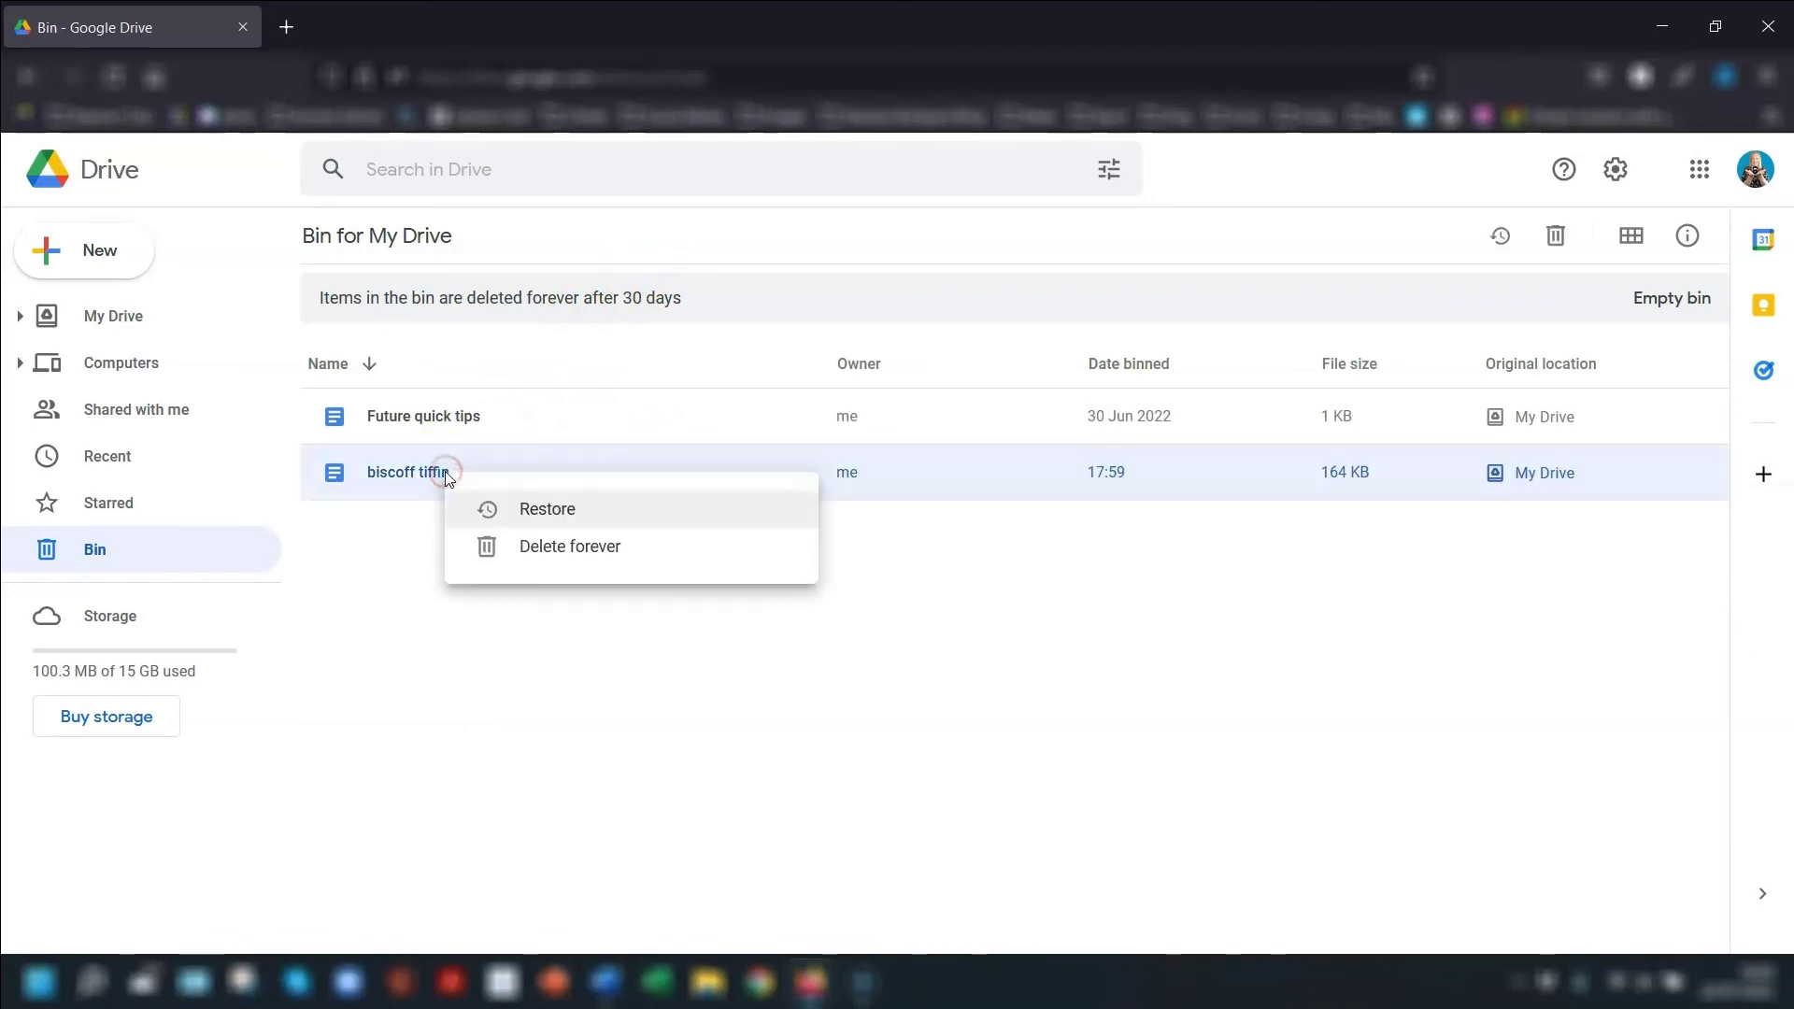
pyautogui.click(535, 509)
pyautogui.click(1545, 472)
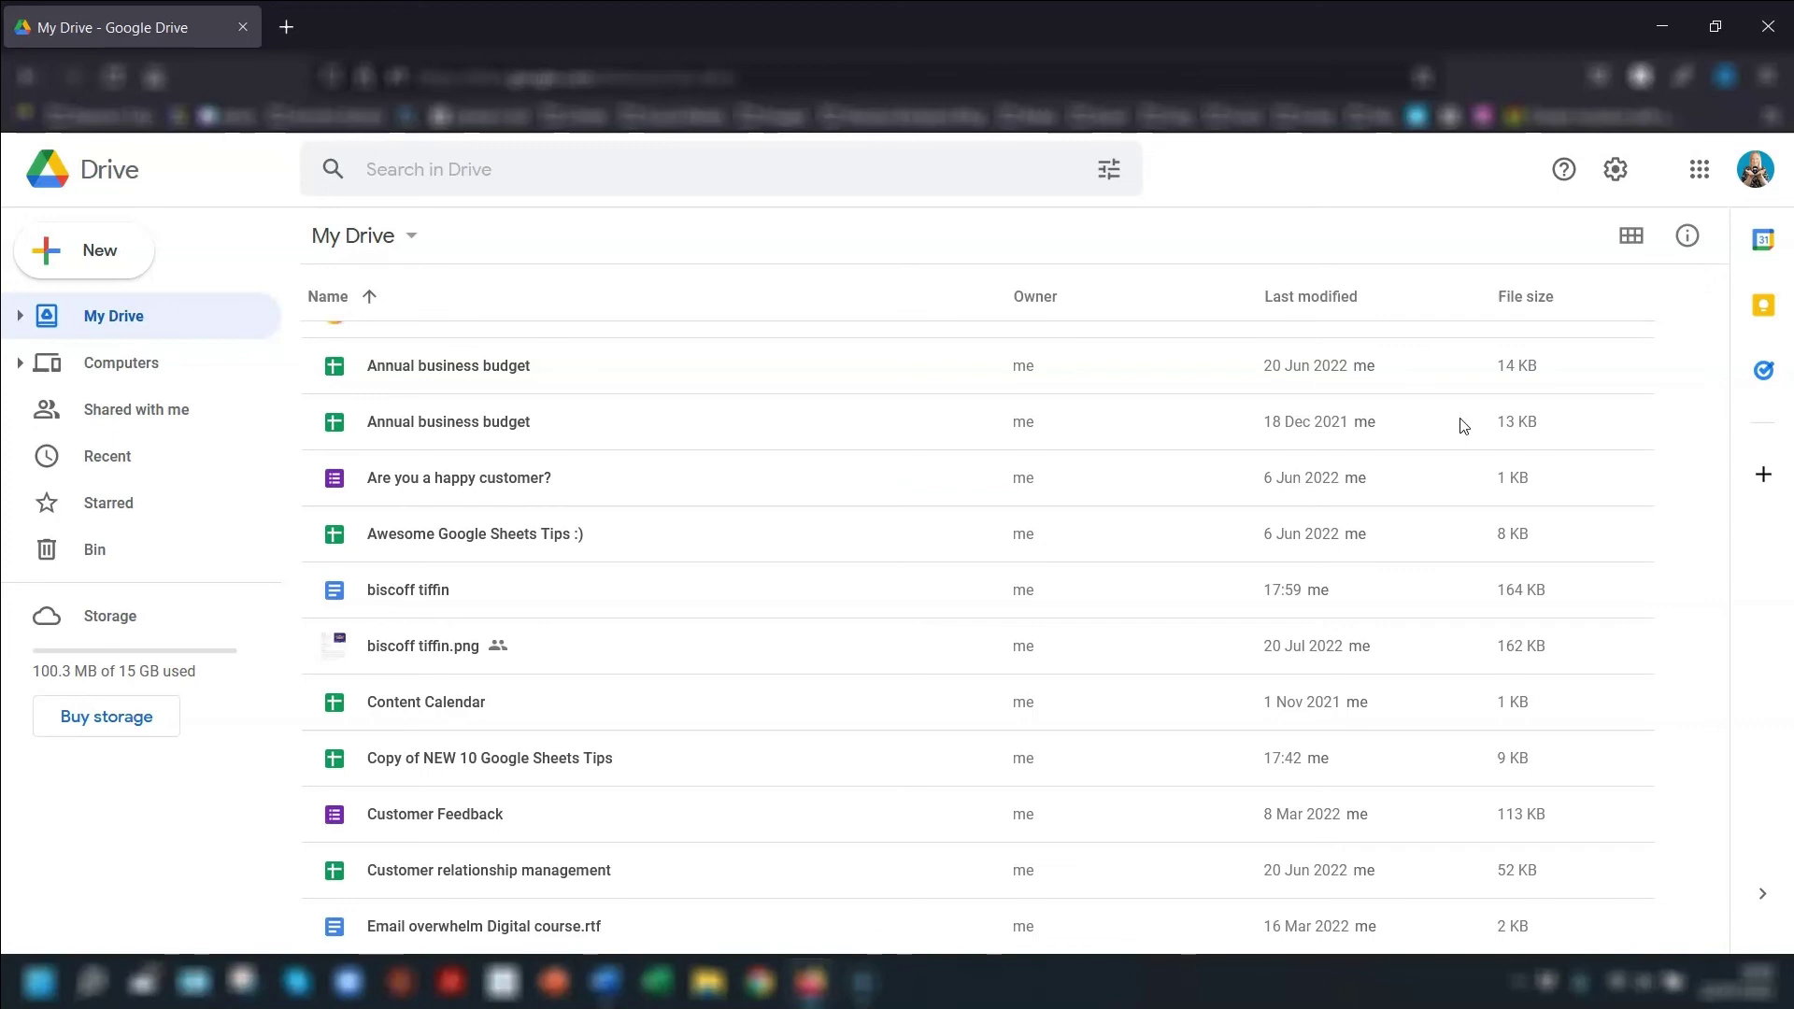
# - Open the ownership transfer of the biscoff tiffin file to the person listed as Editor, and close the sharing dialogs
pyautogui.click(750, 273)
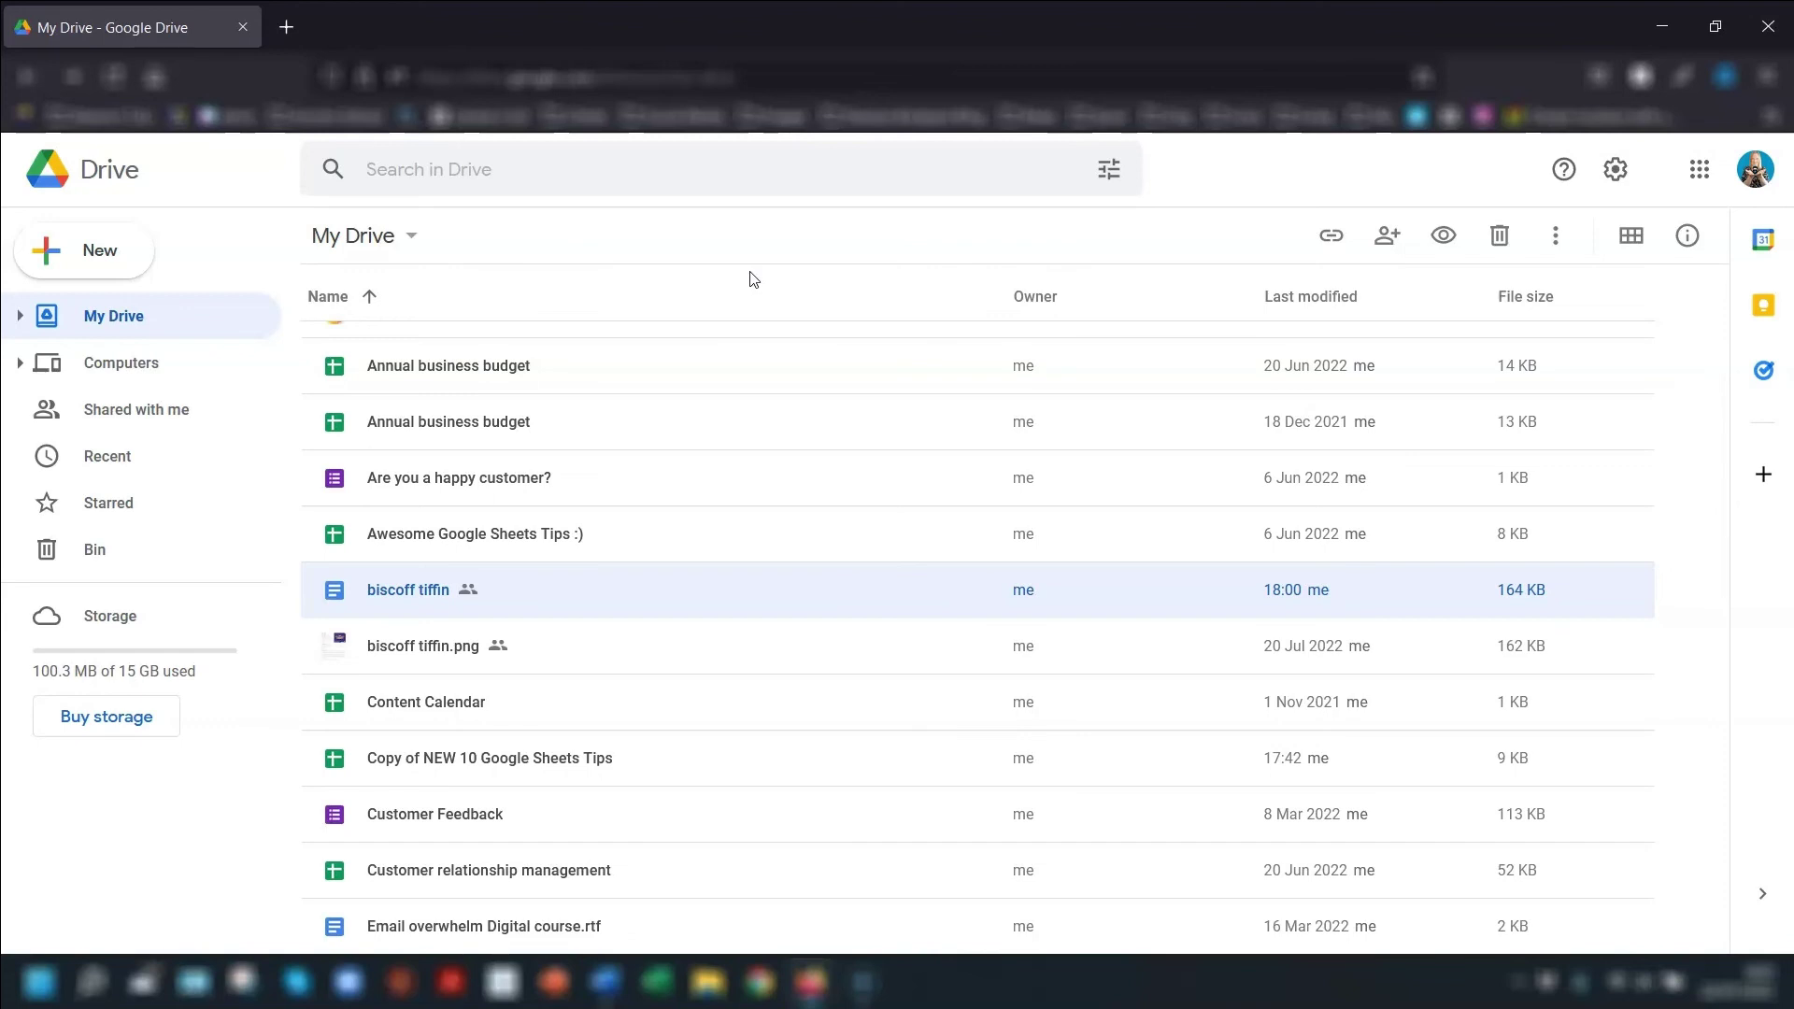
pyautogui.rightClick(517, 606)
pyautogui.click(609, 498)
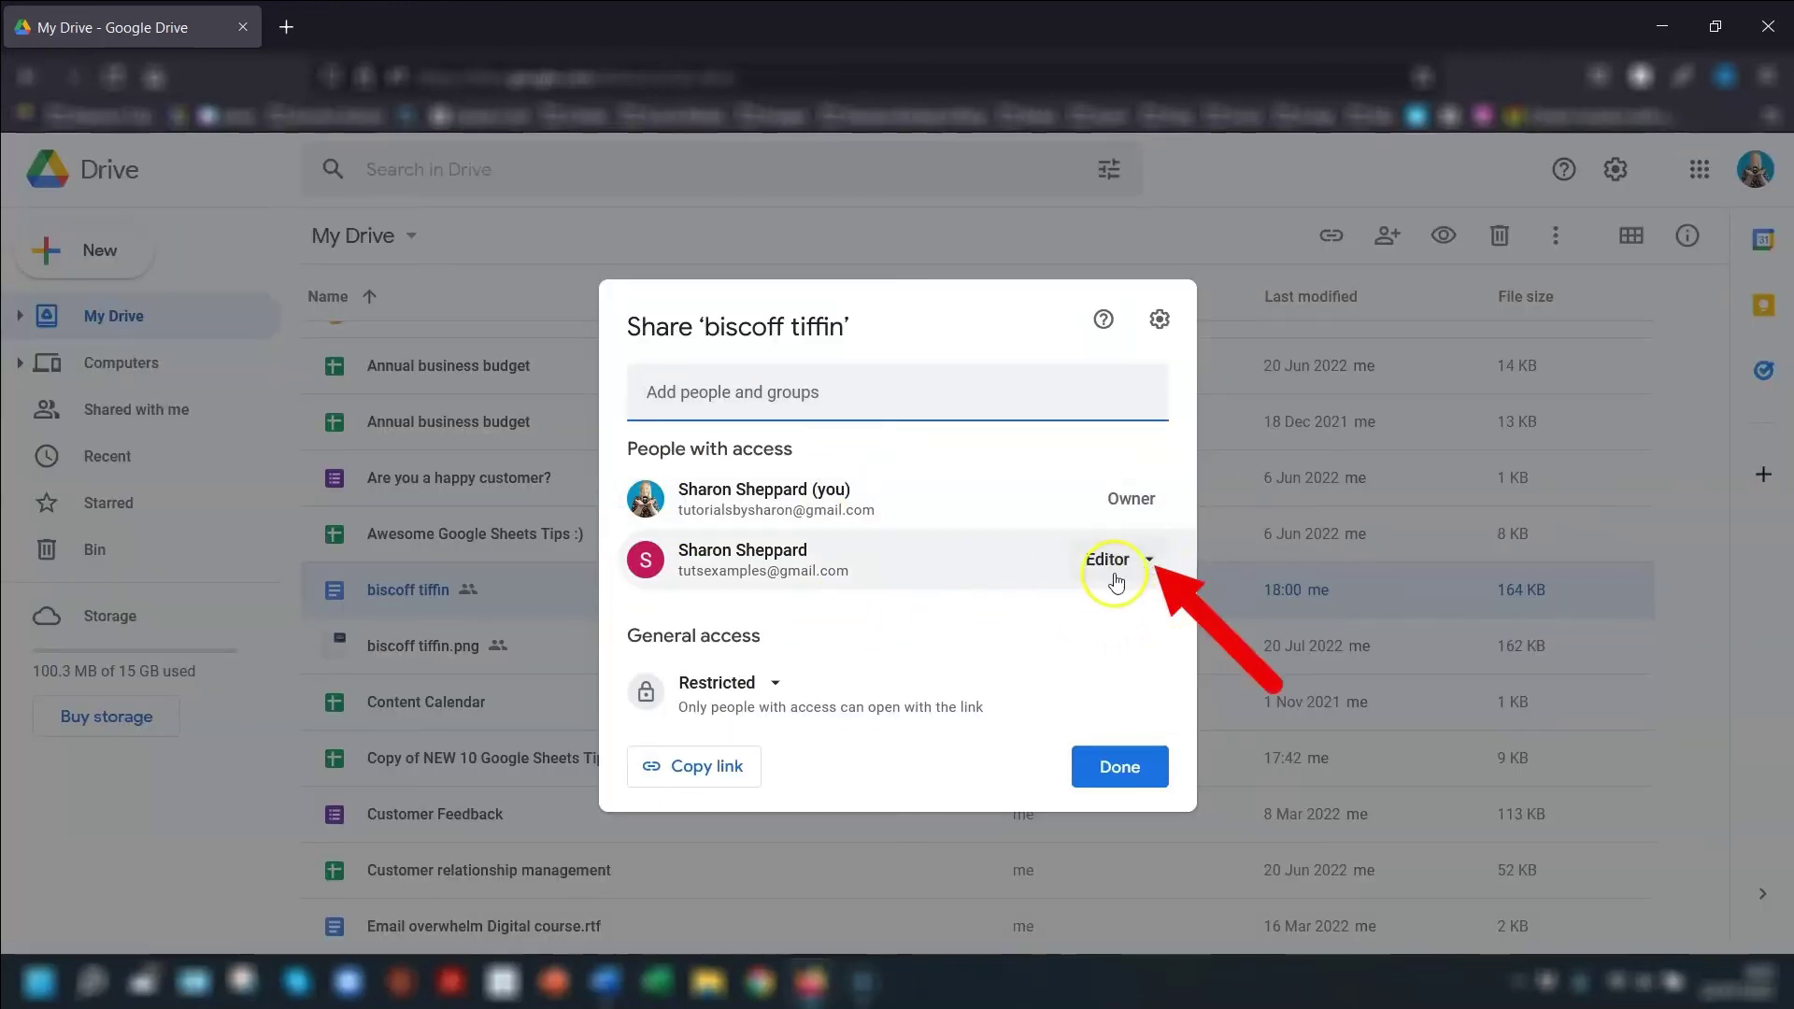
pyautogui.click(1149, 561)
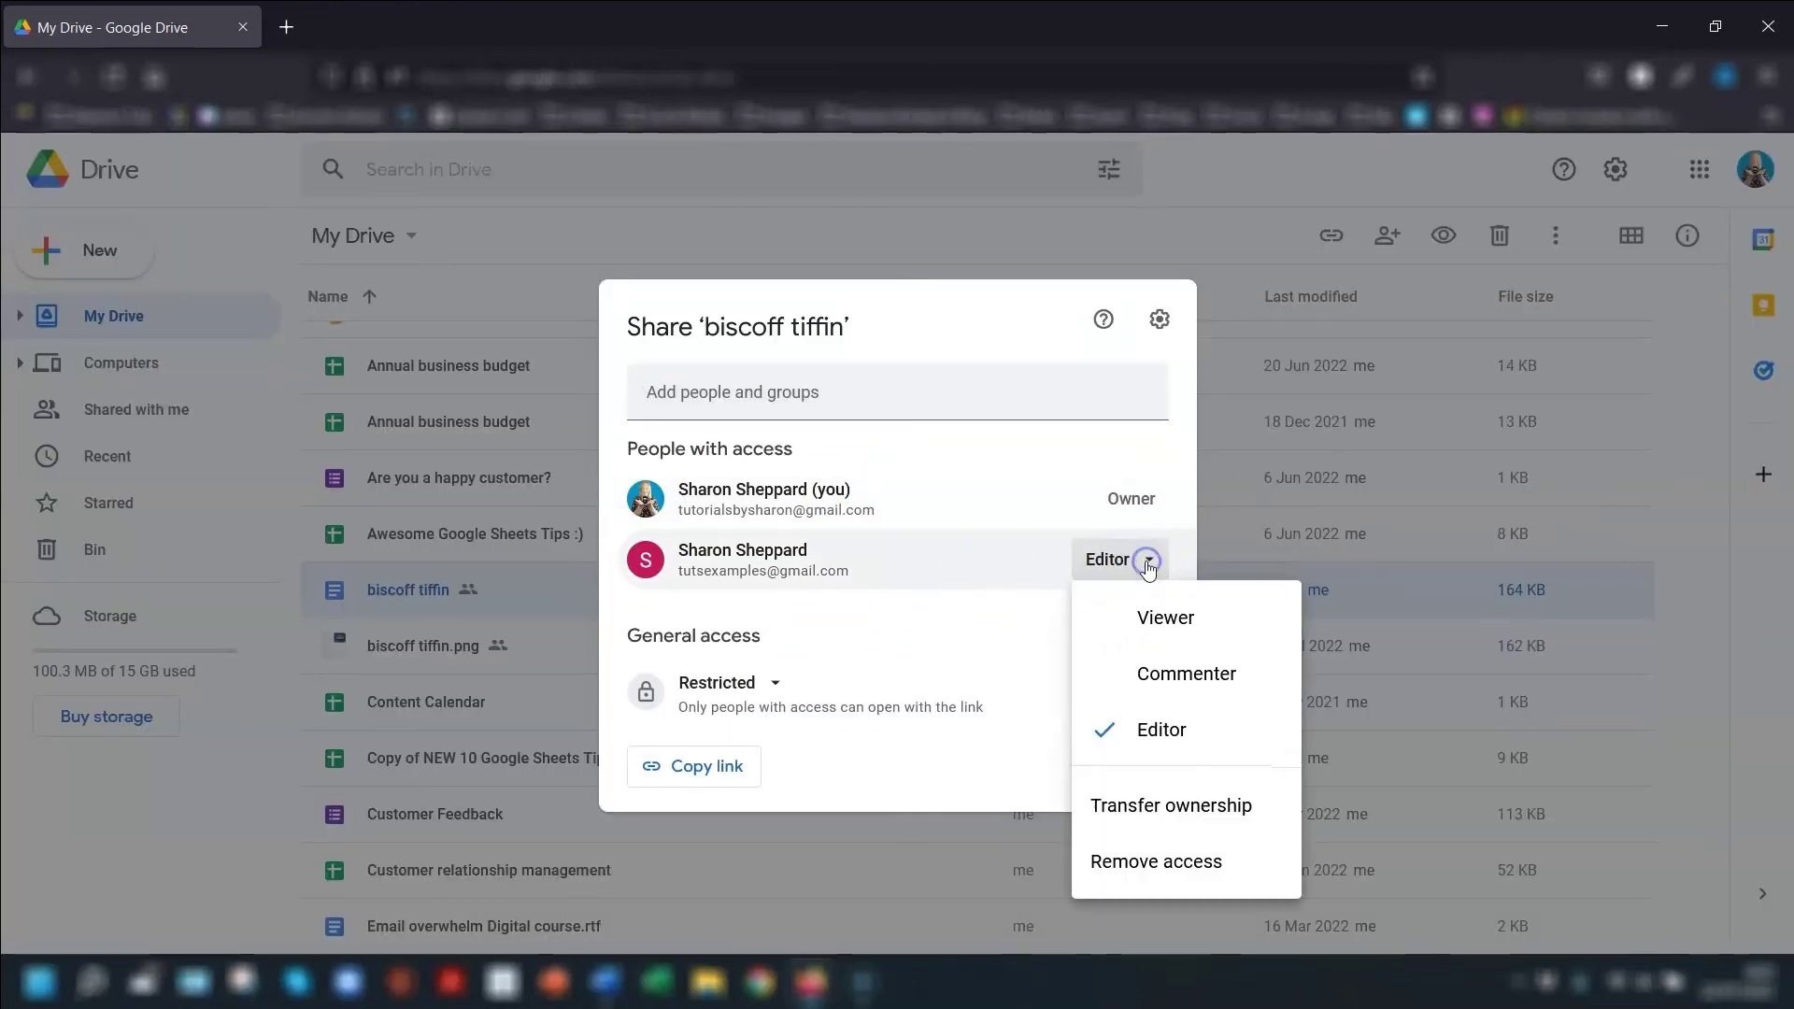
pyautogui.click(1152, 808)
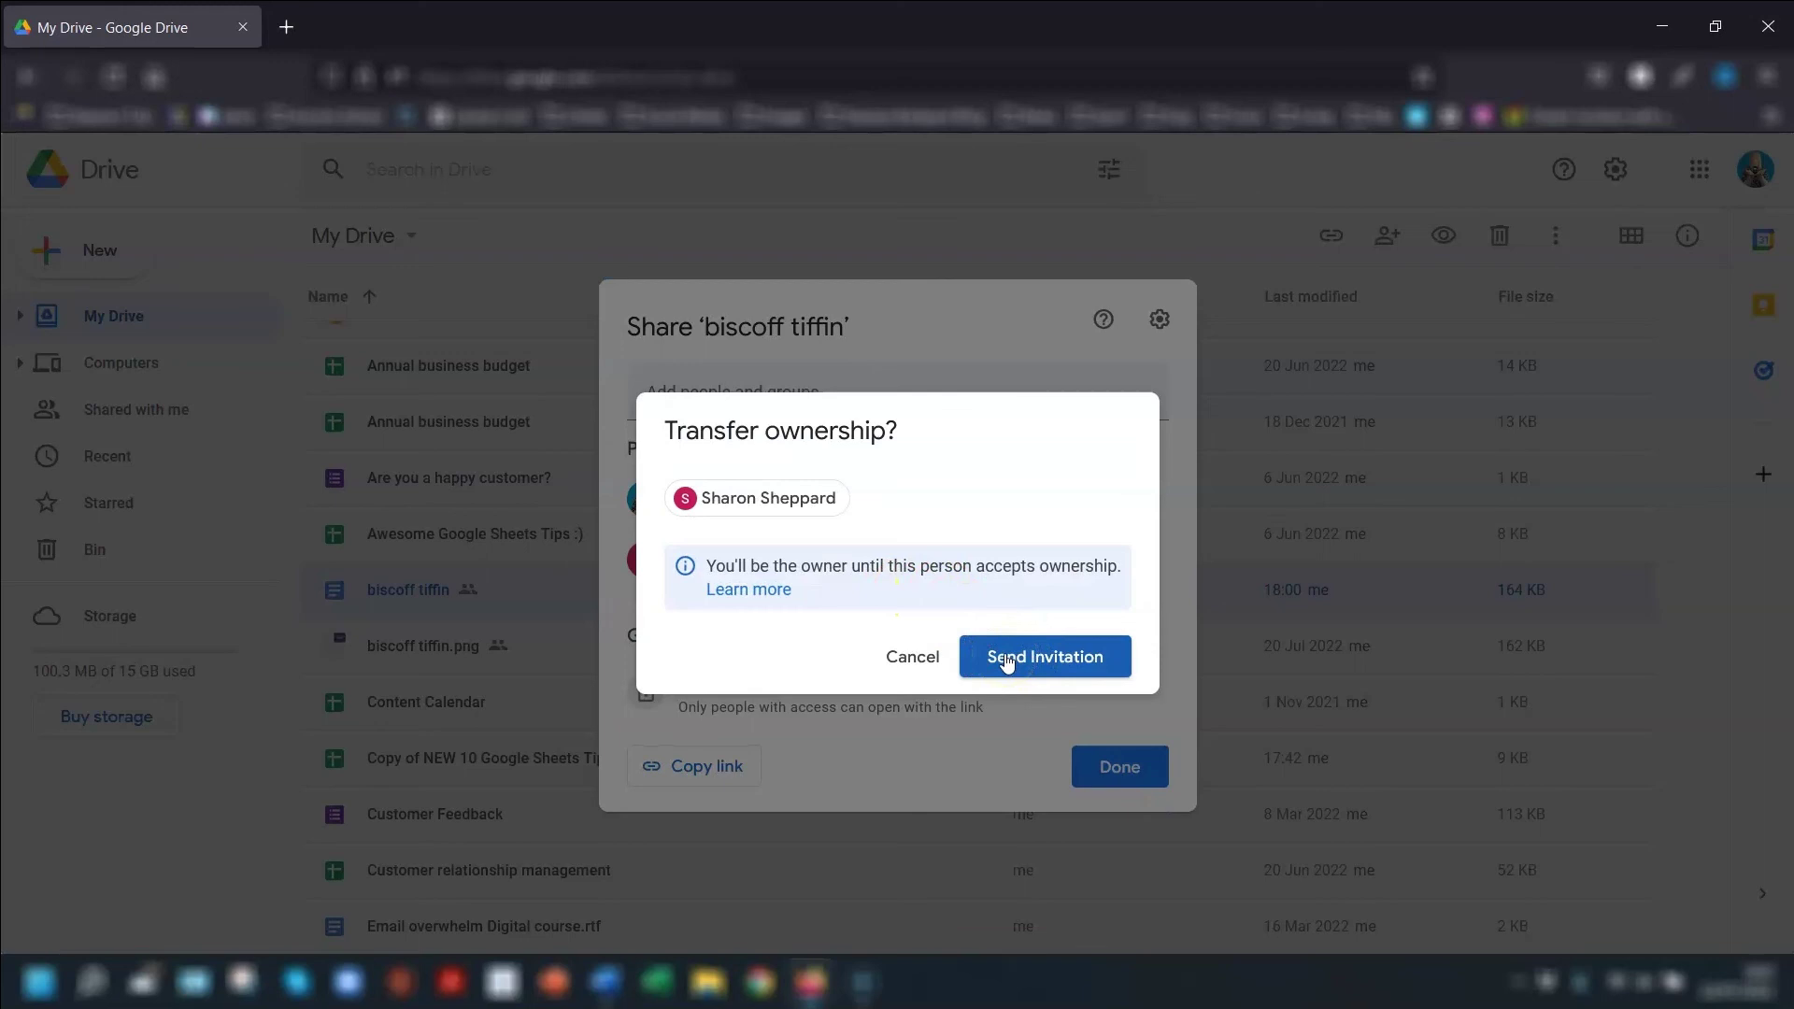
pyautogui.click(837, 661)
pyautogui.click(854, 655)
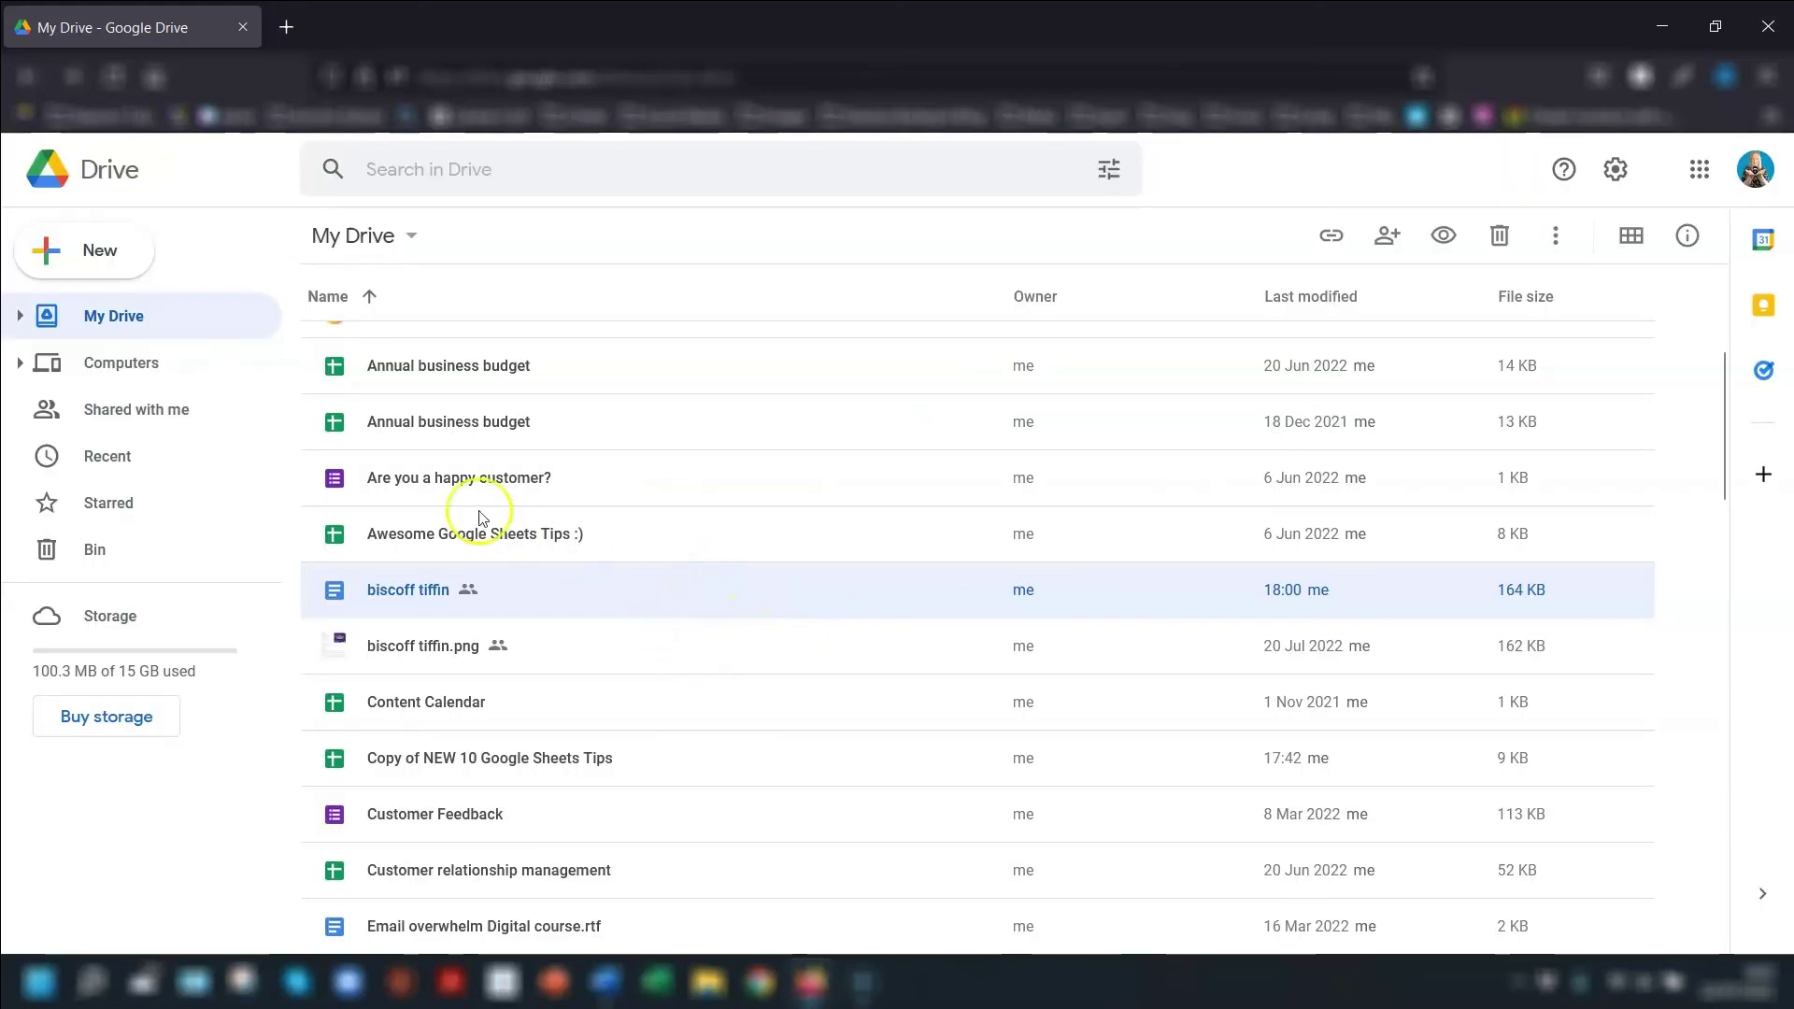
# - Remove the NEW 10 Google Sheets Tips file from the files shared with this account
pyautogui.click(131, 413)
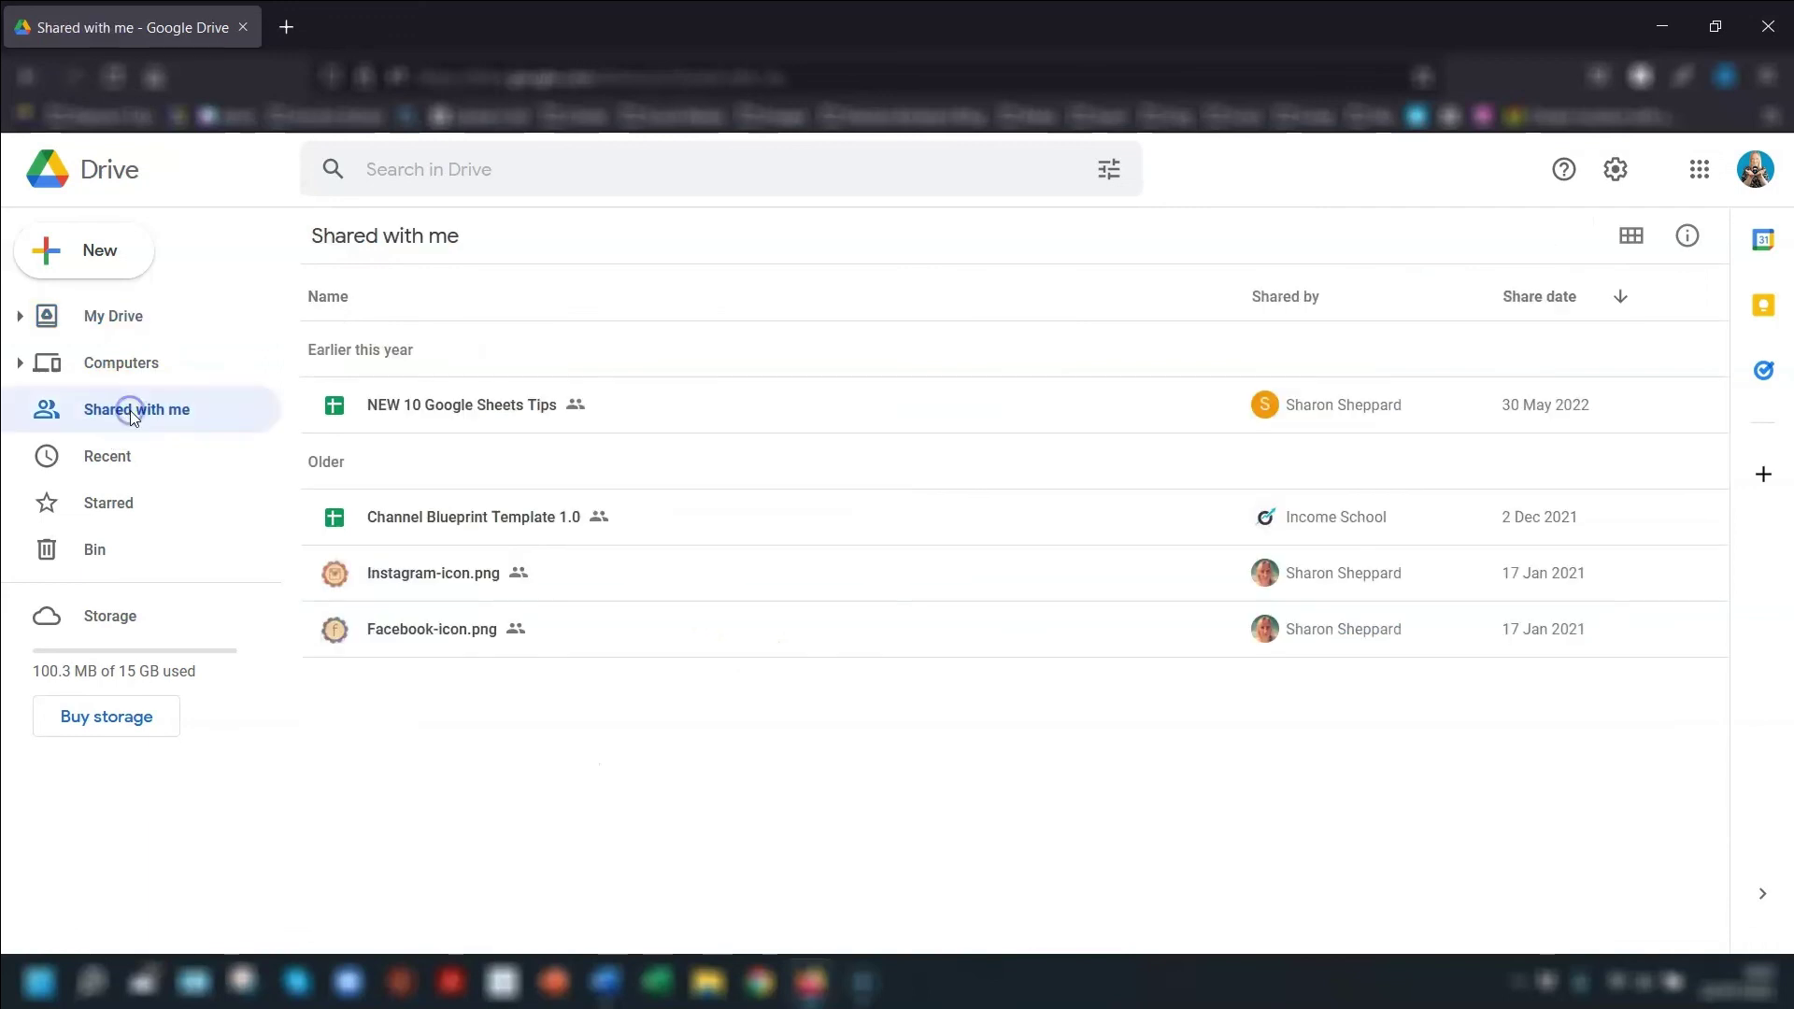
pyautogui.click(614, 408)
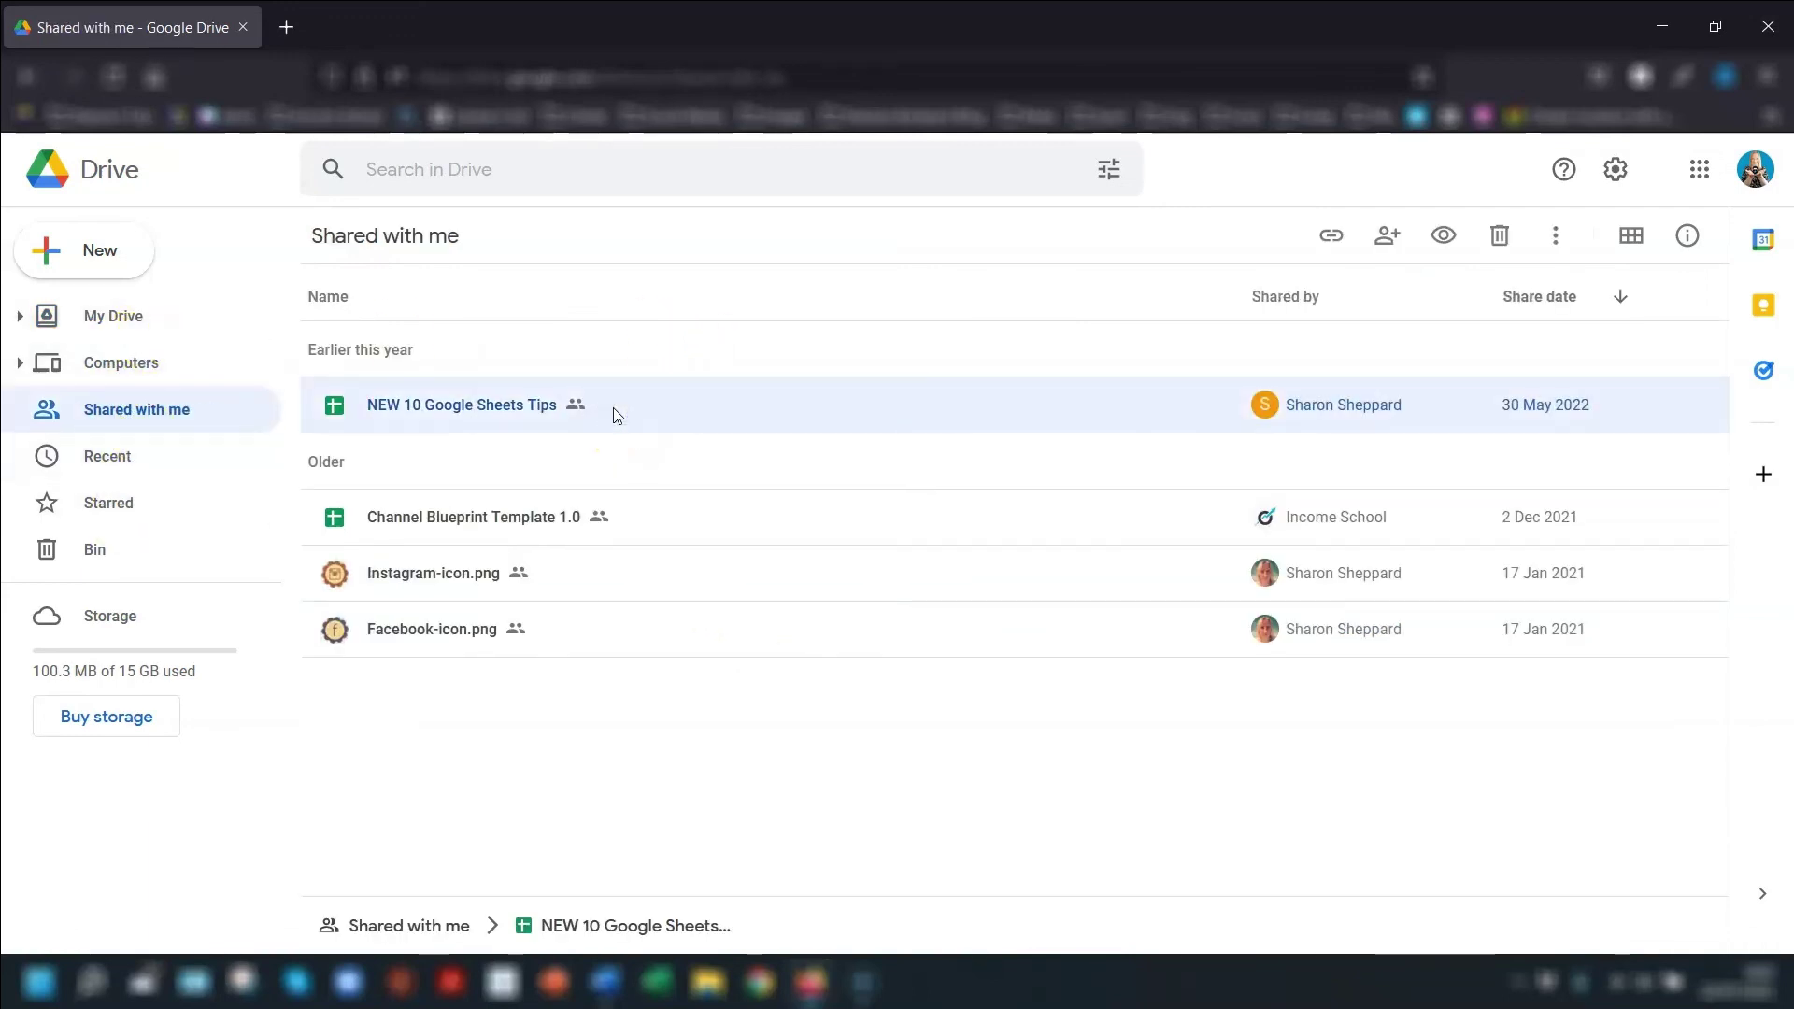
pyautogui.rightClick(614, 408)
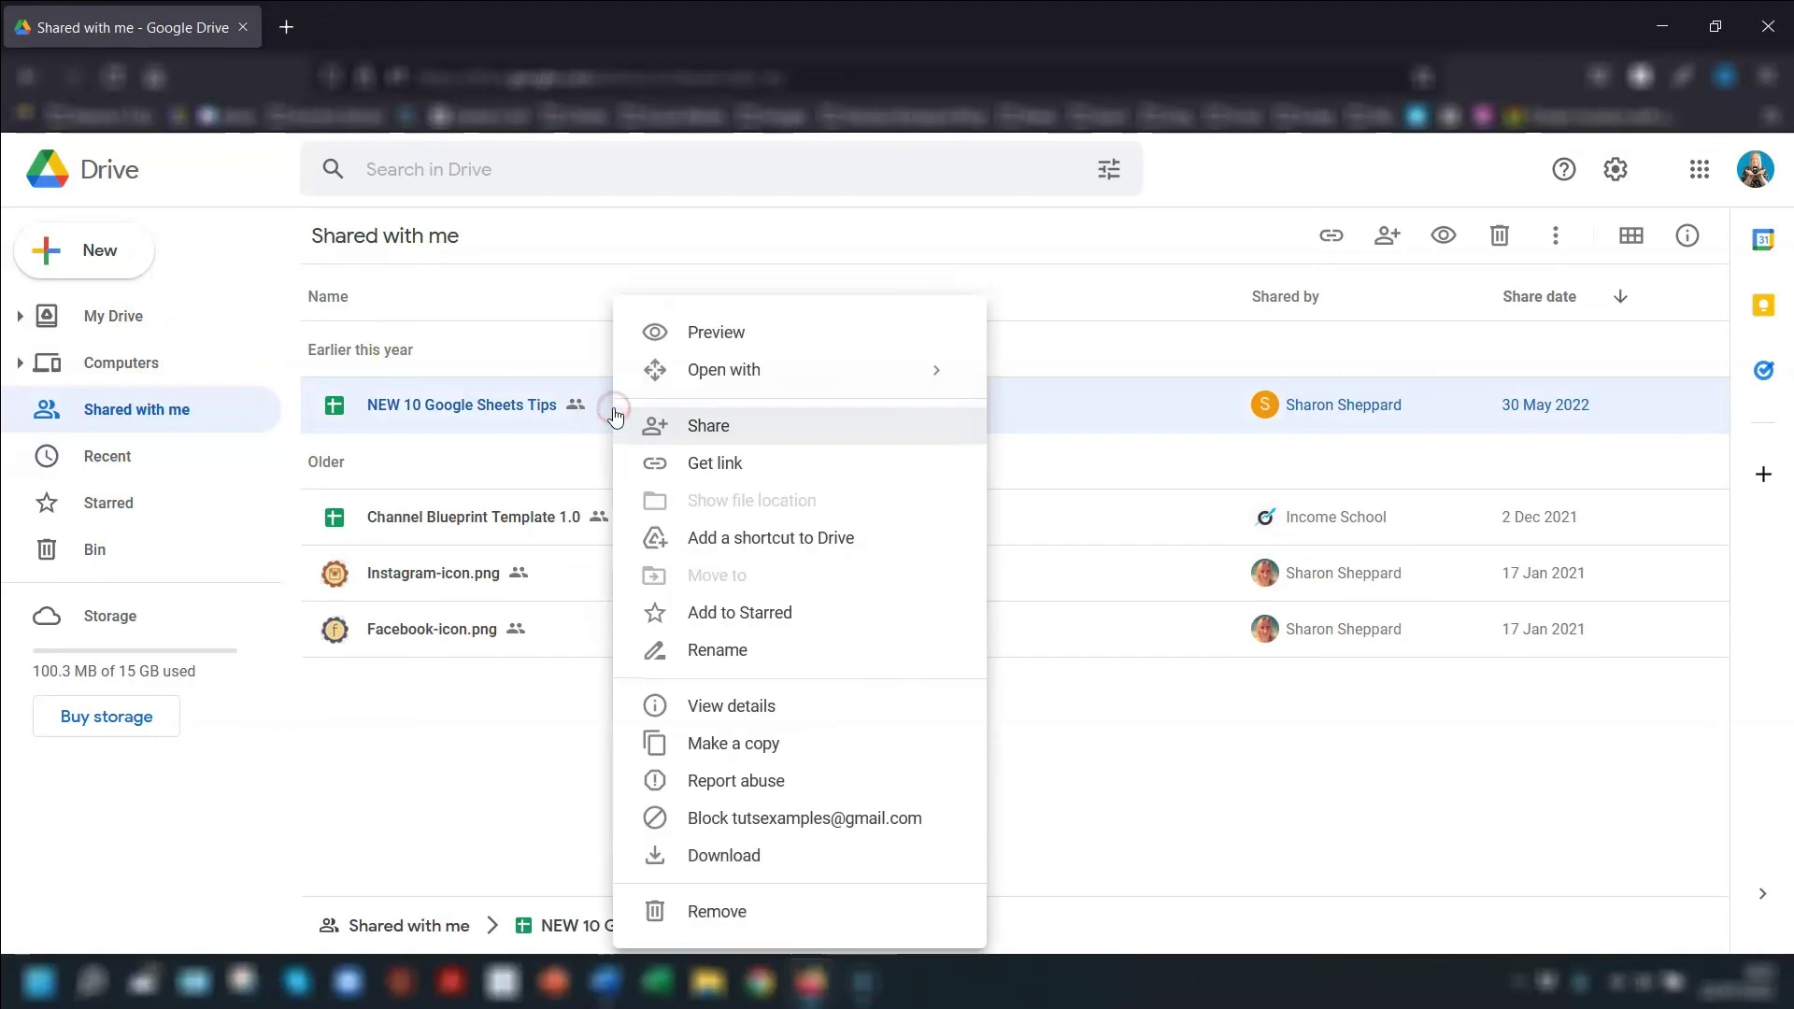
pyautogui.click(749, 913)
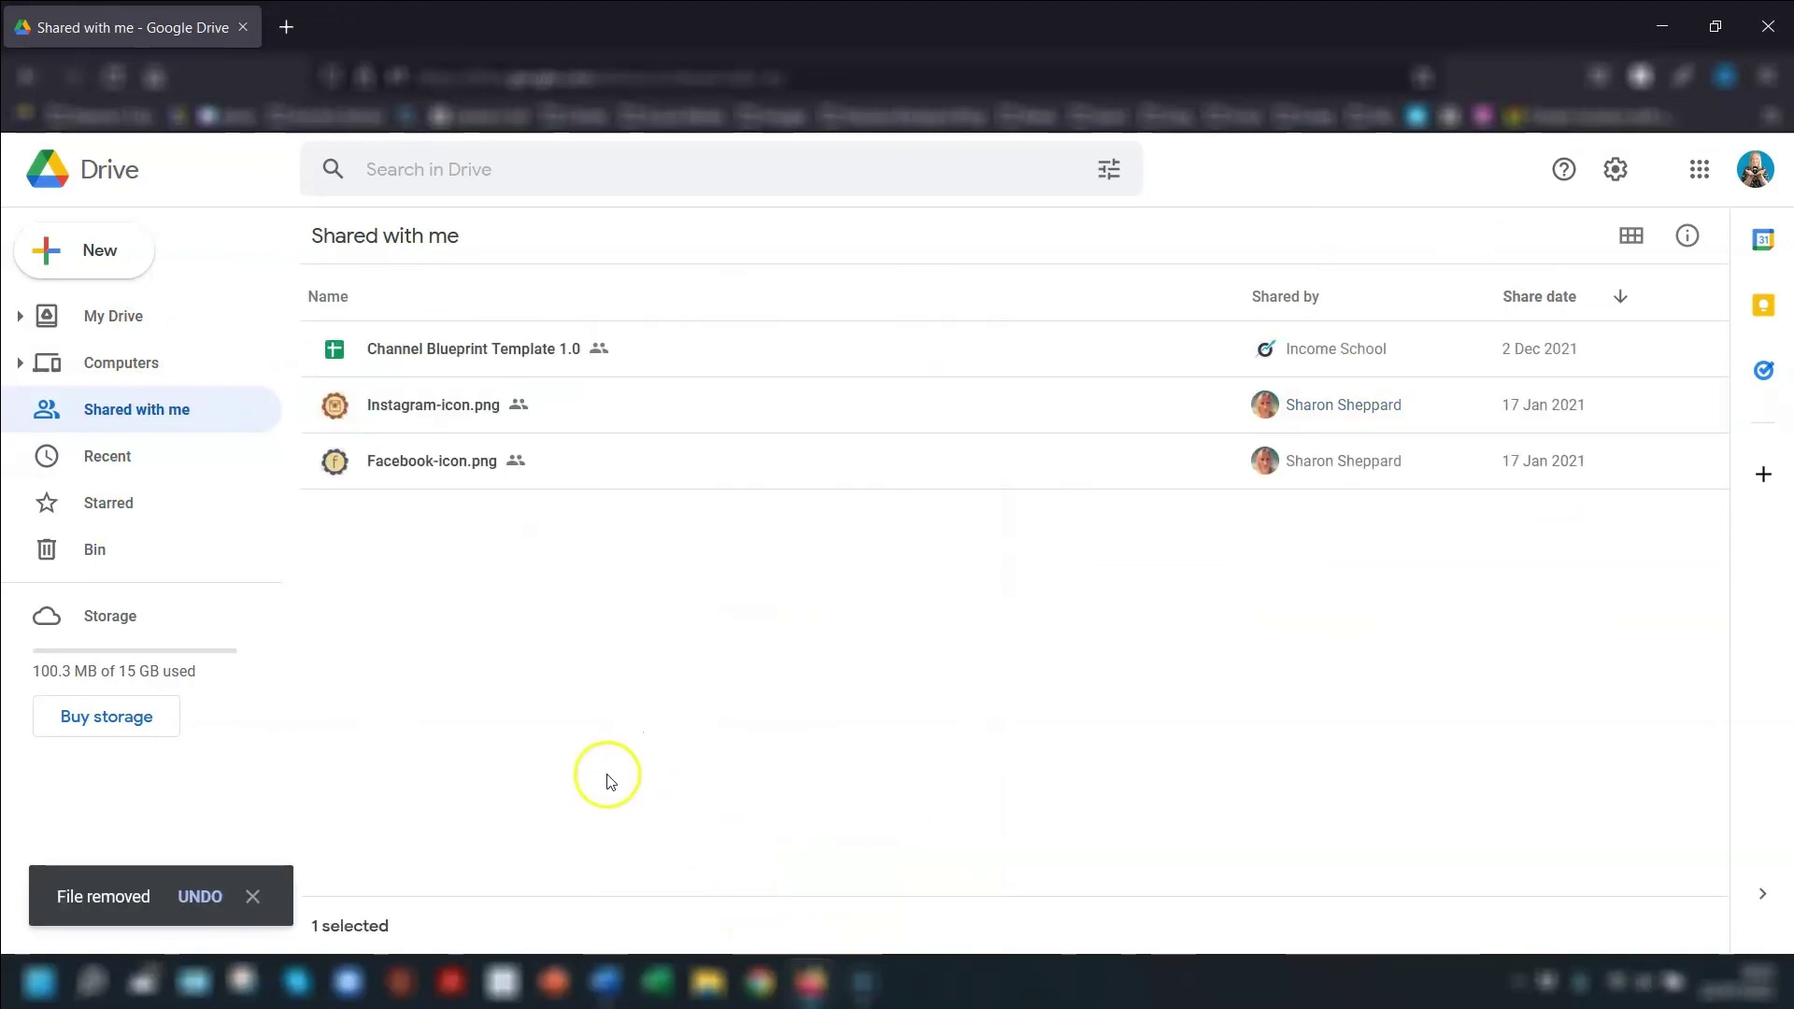